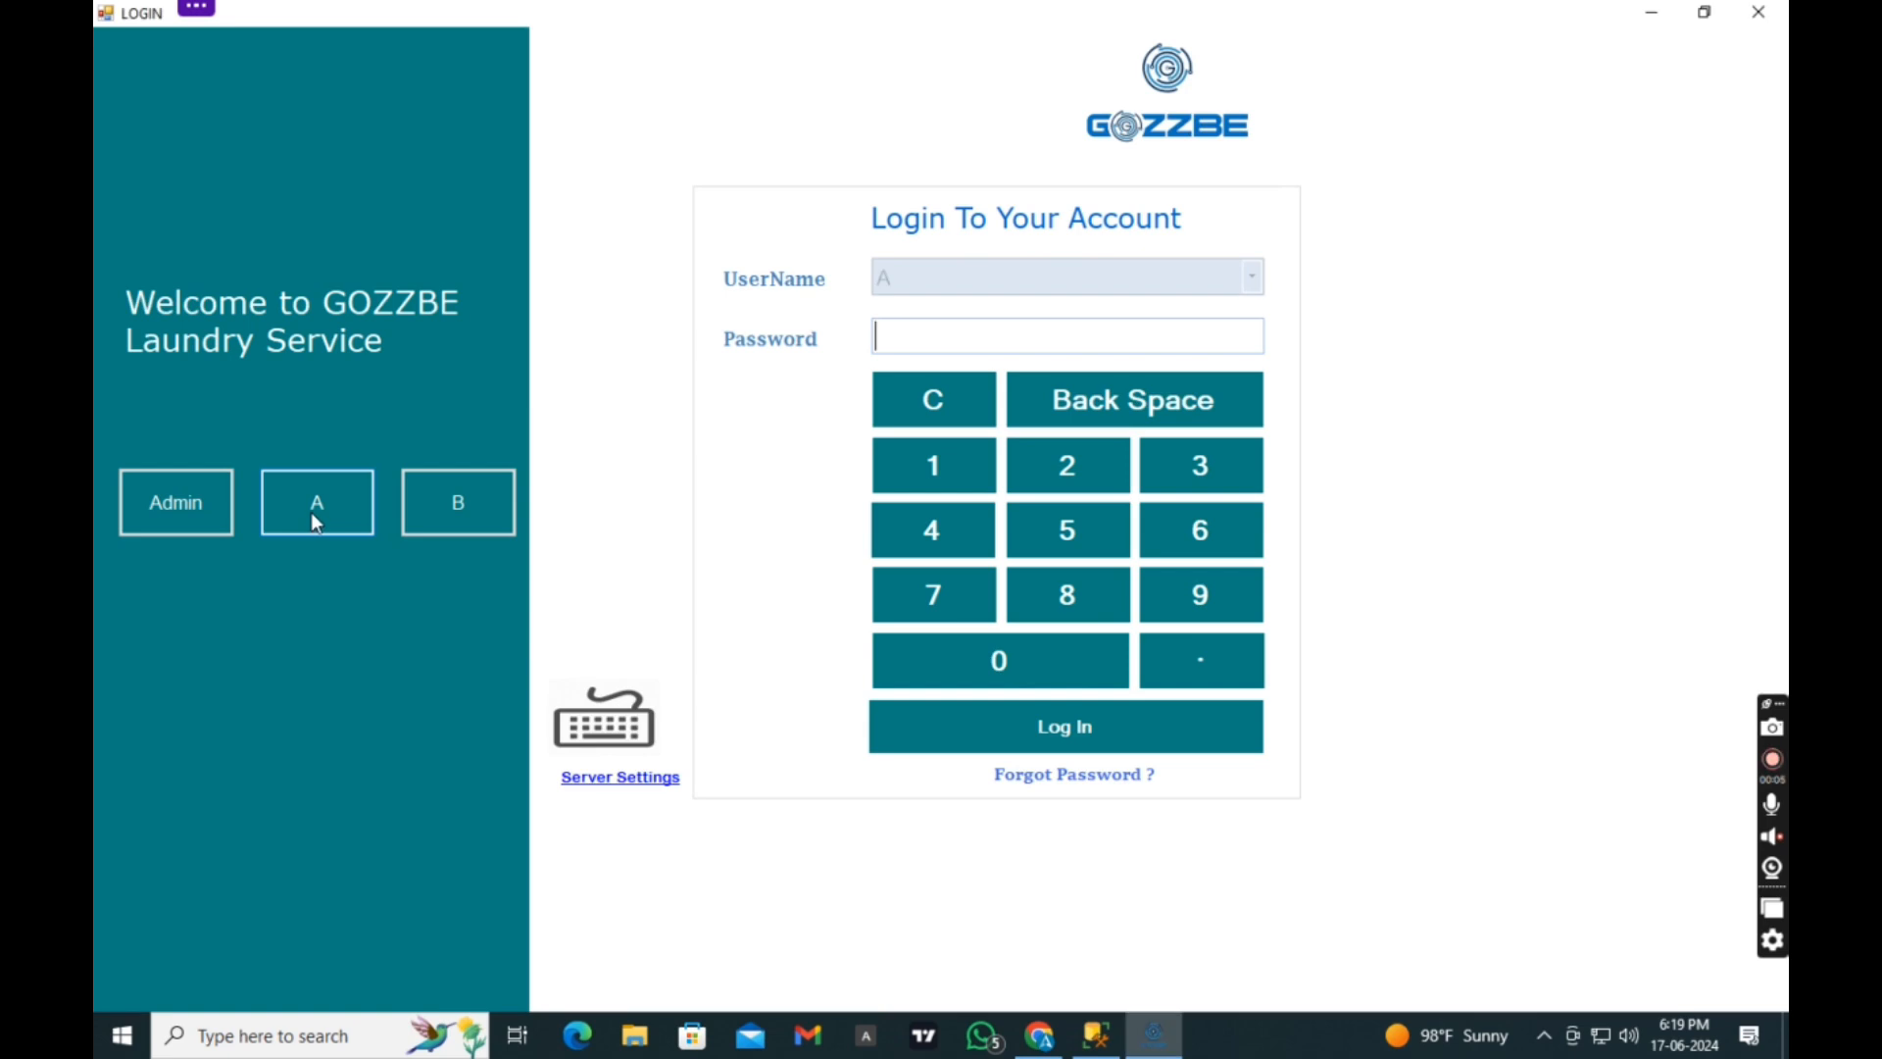
Step: Enter the login password for user A and log in to the account
click(937, 461)
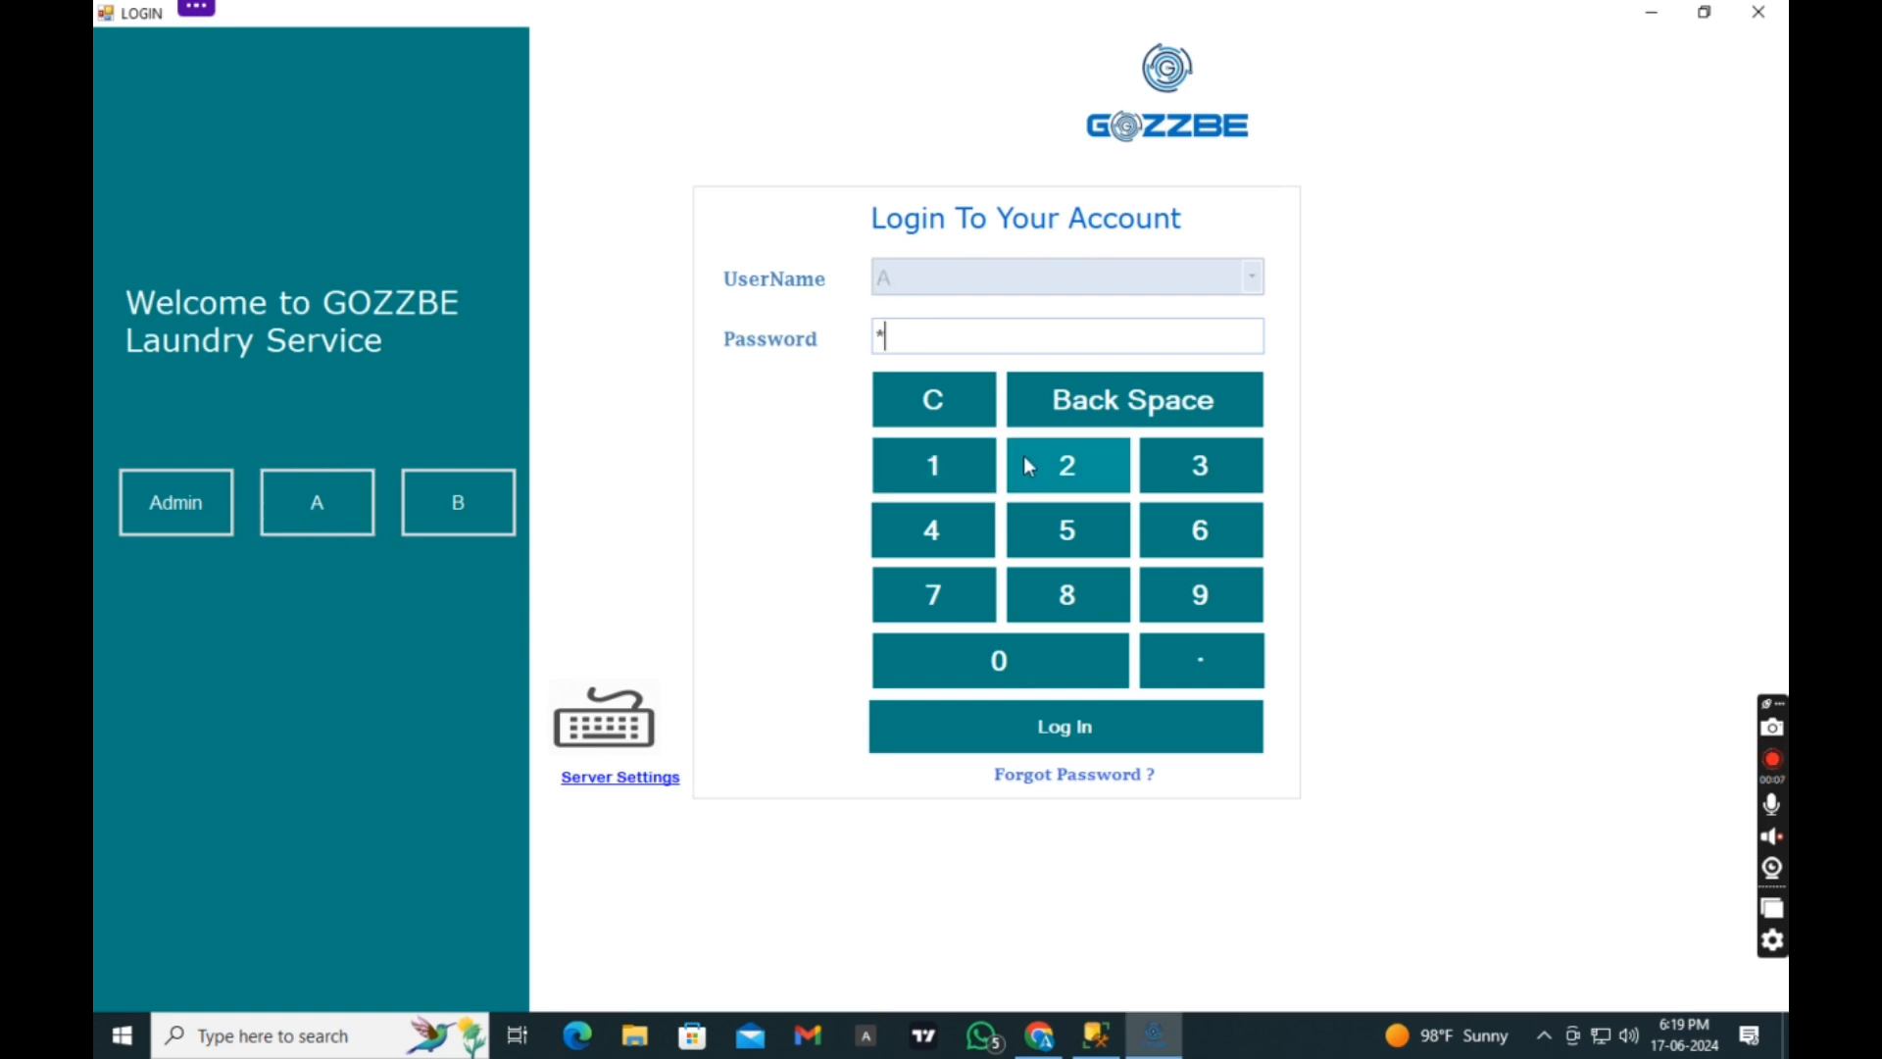
click(1051, 468)
click(1198, 463)
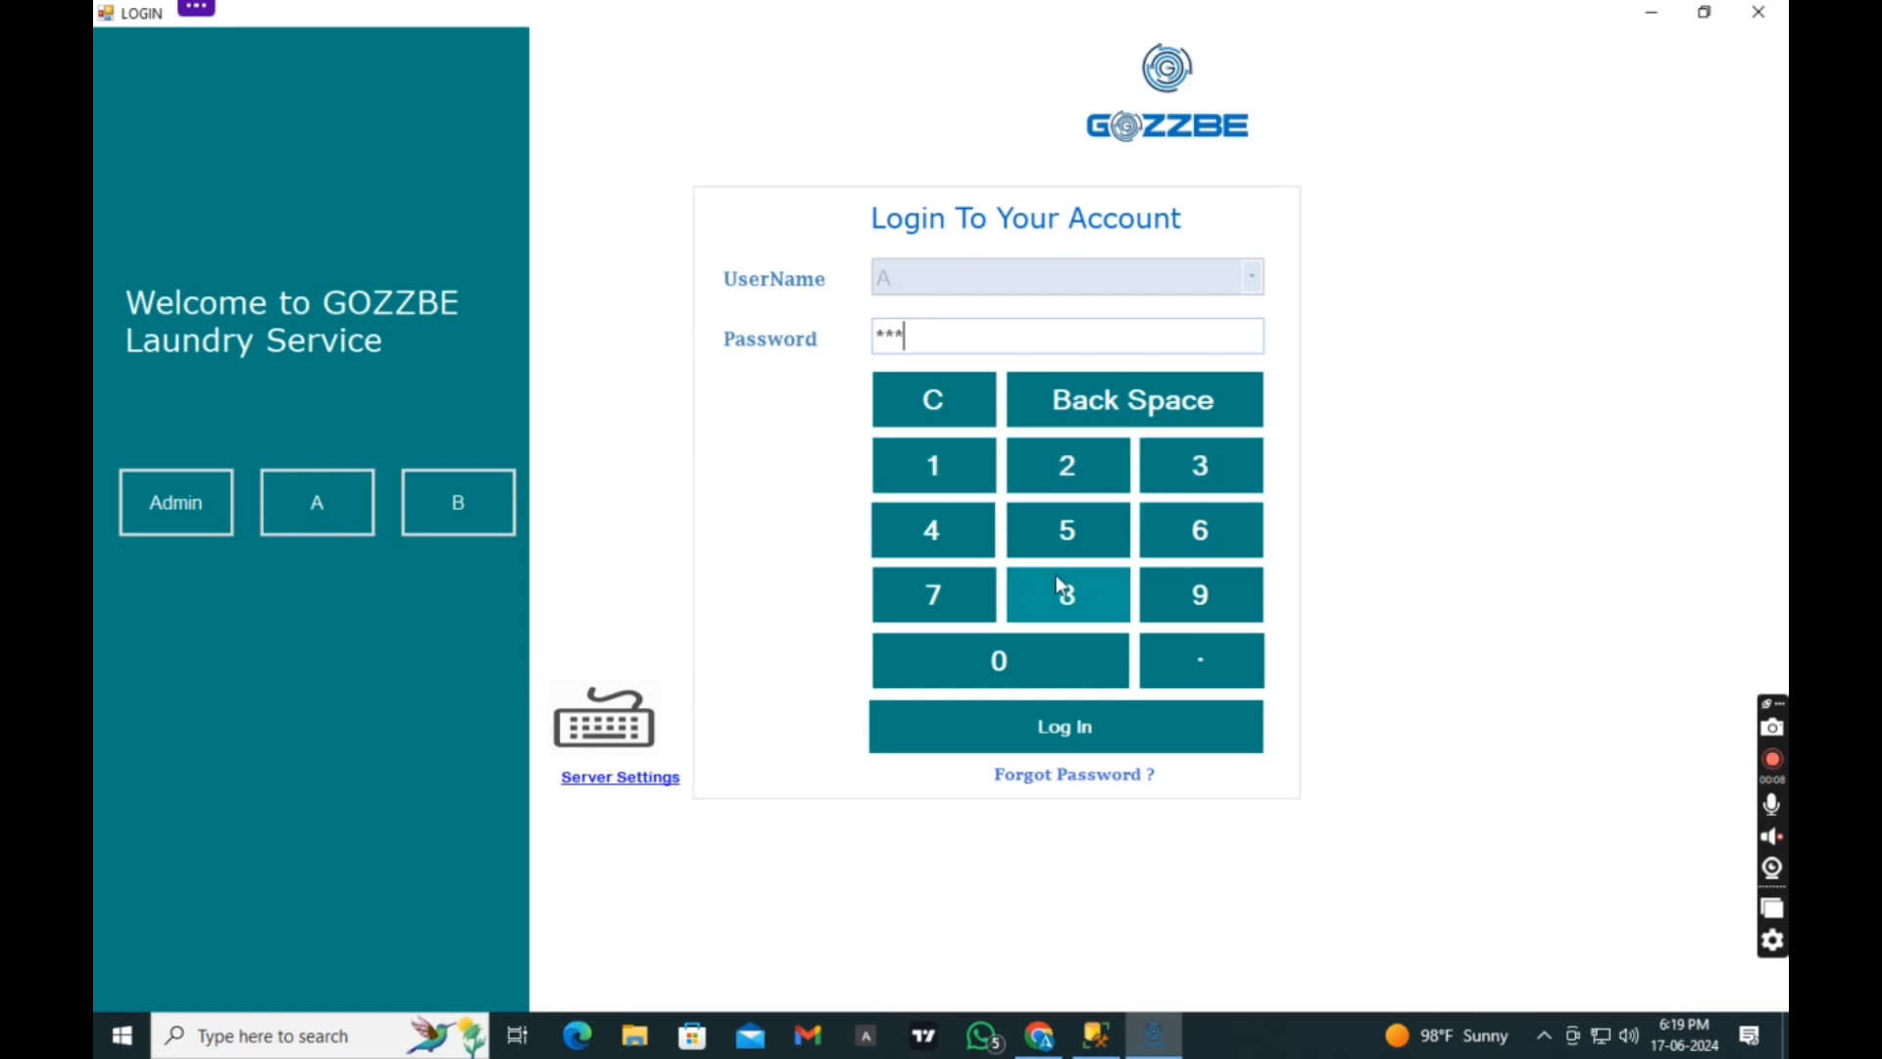
click(1064, 730)
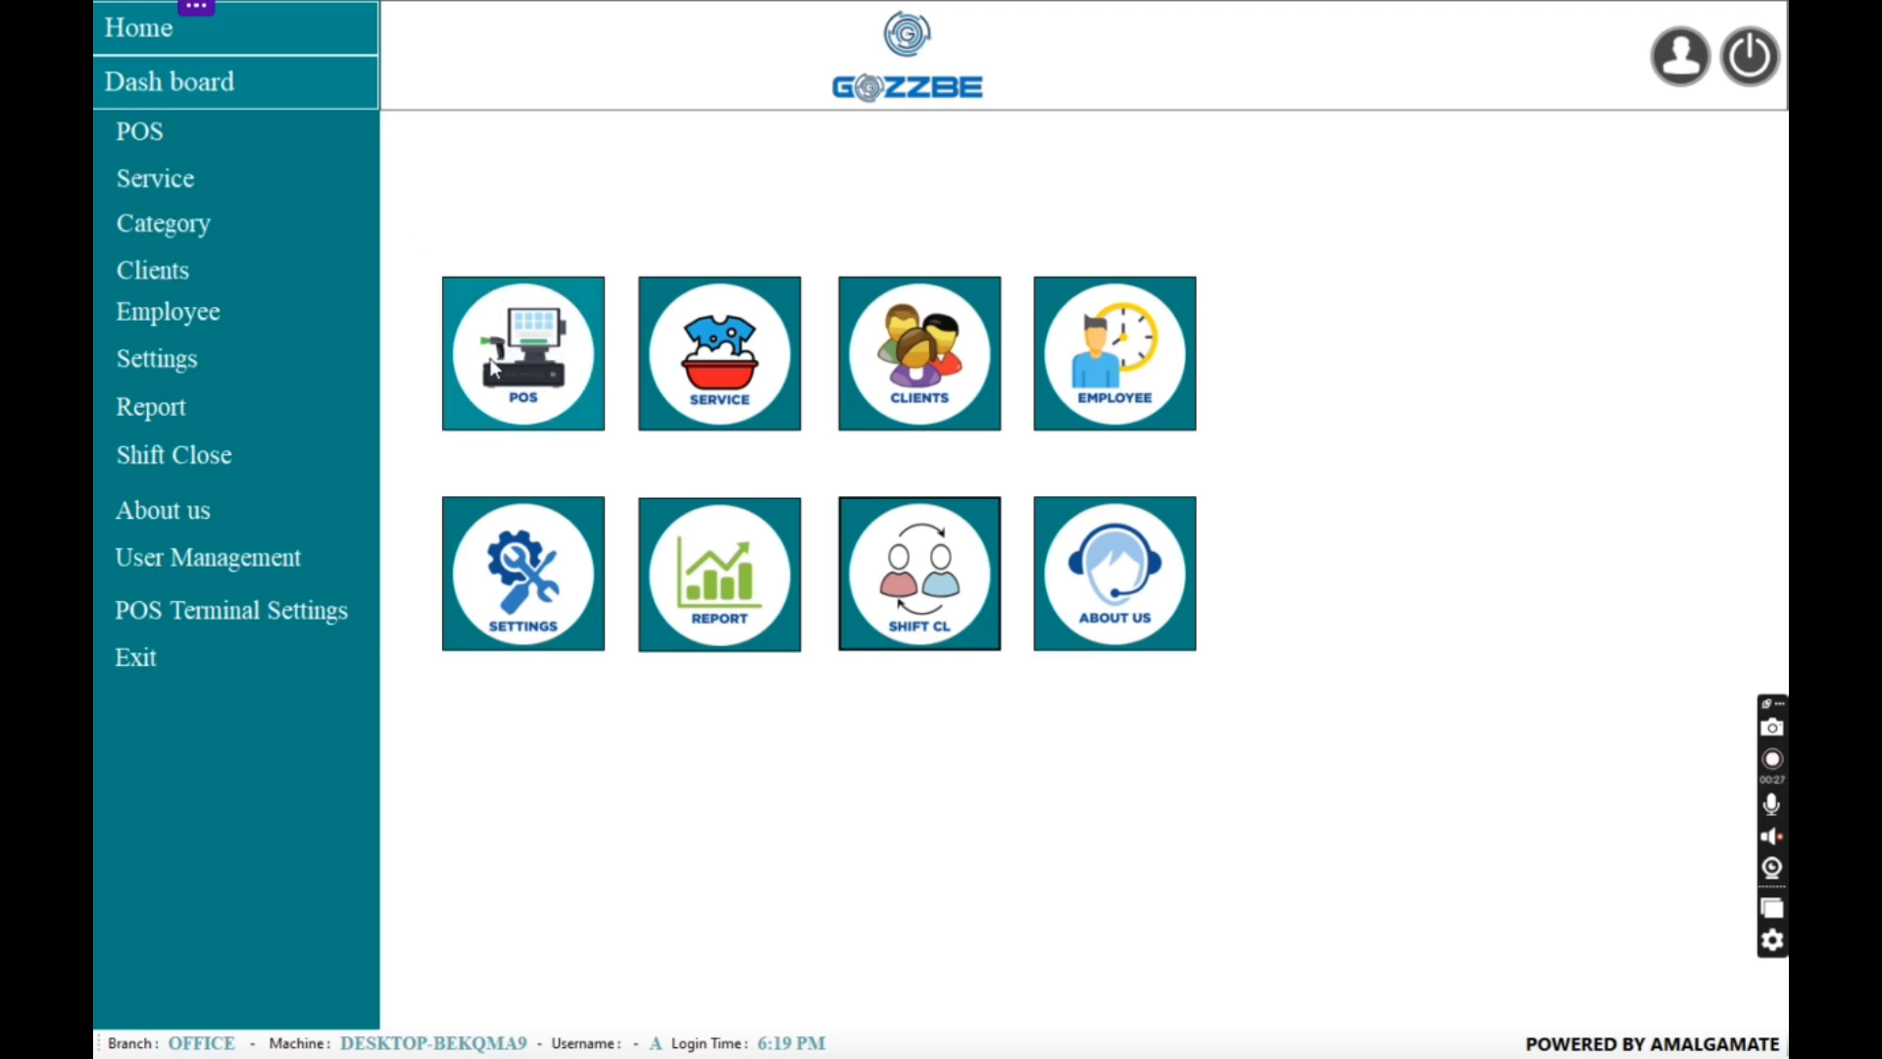
Step: Open the POS and set the new shift with the date 17-06-2024
click(521, 356)
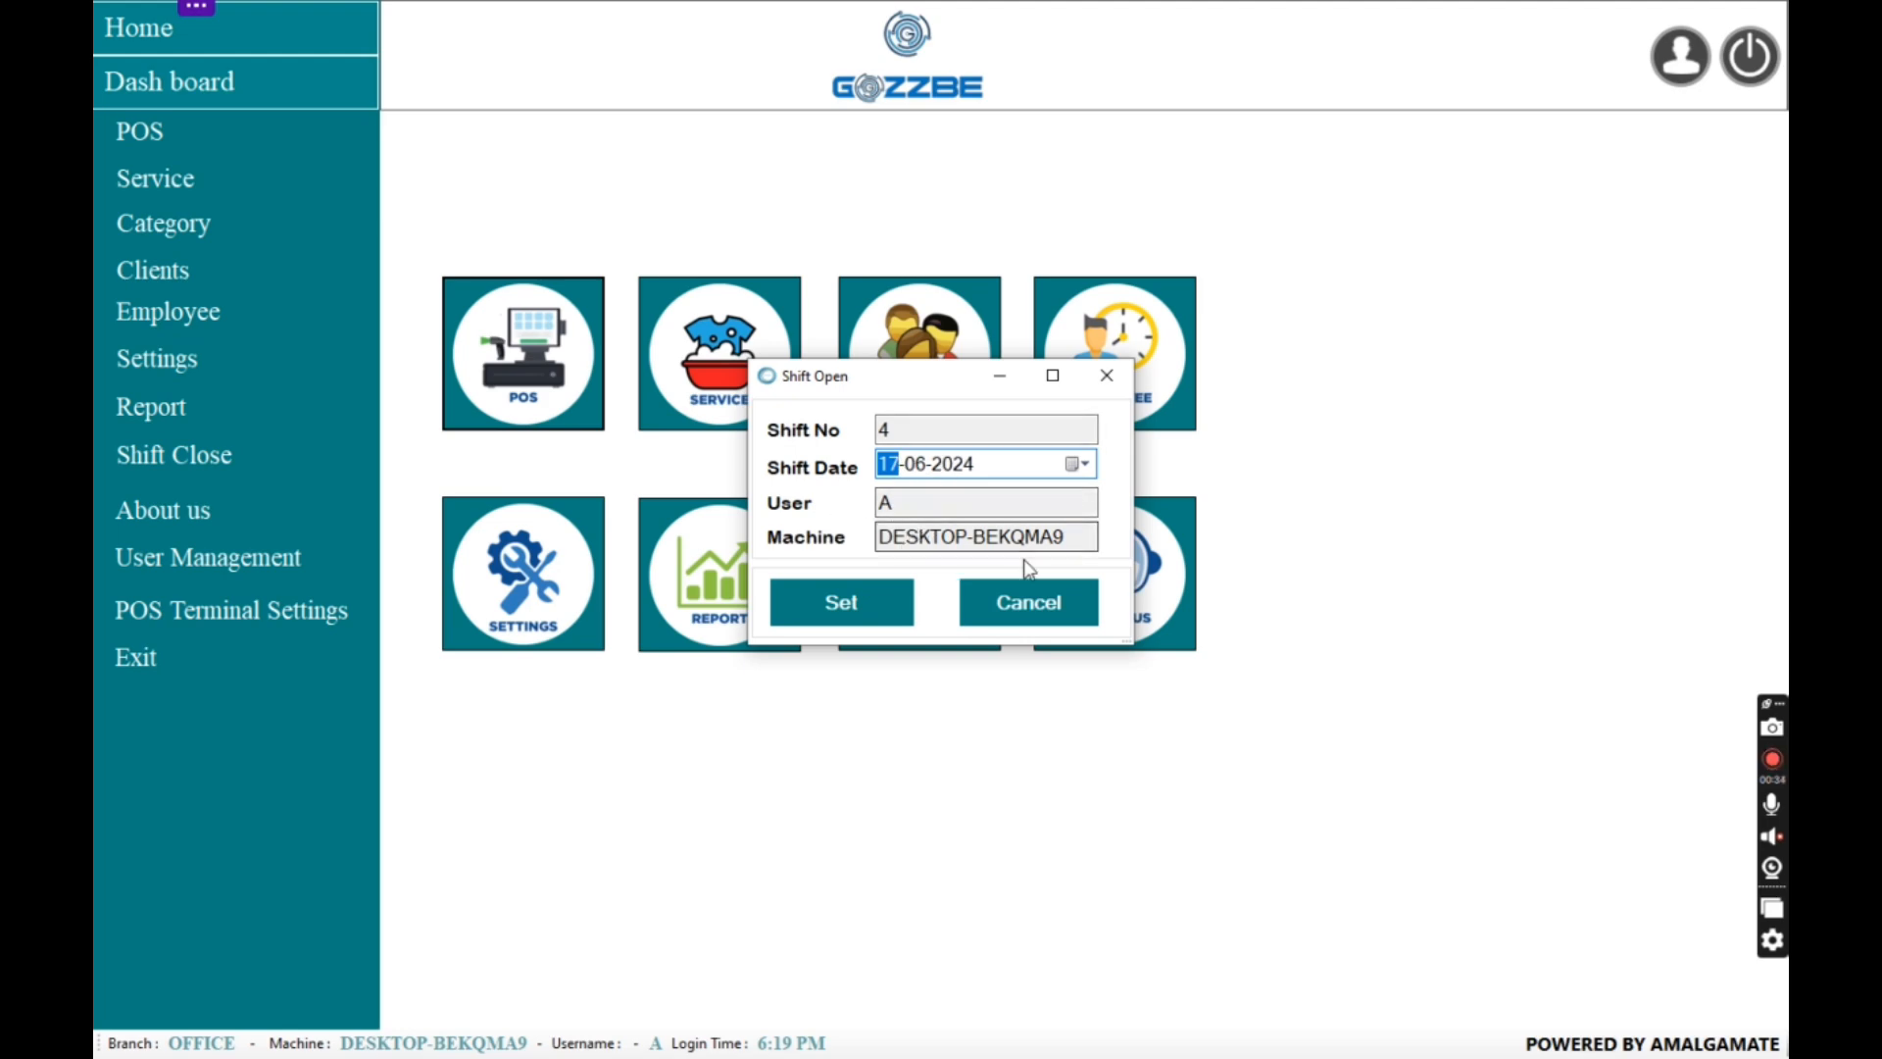
click(863, 600)
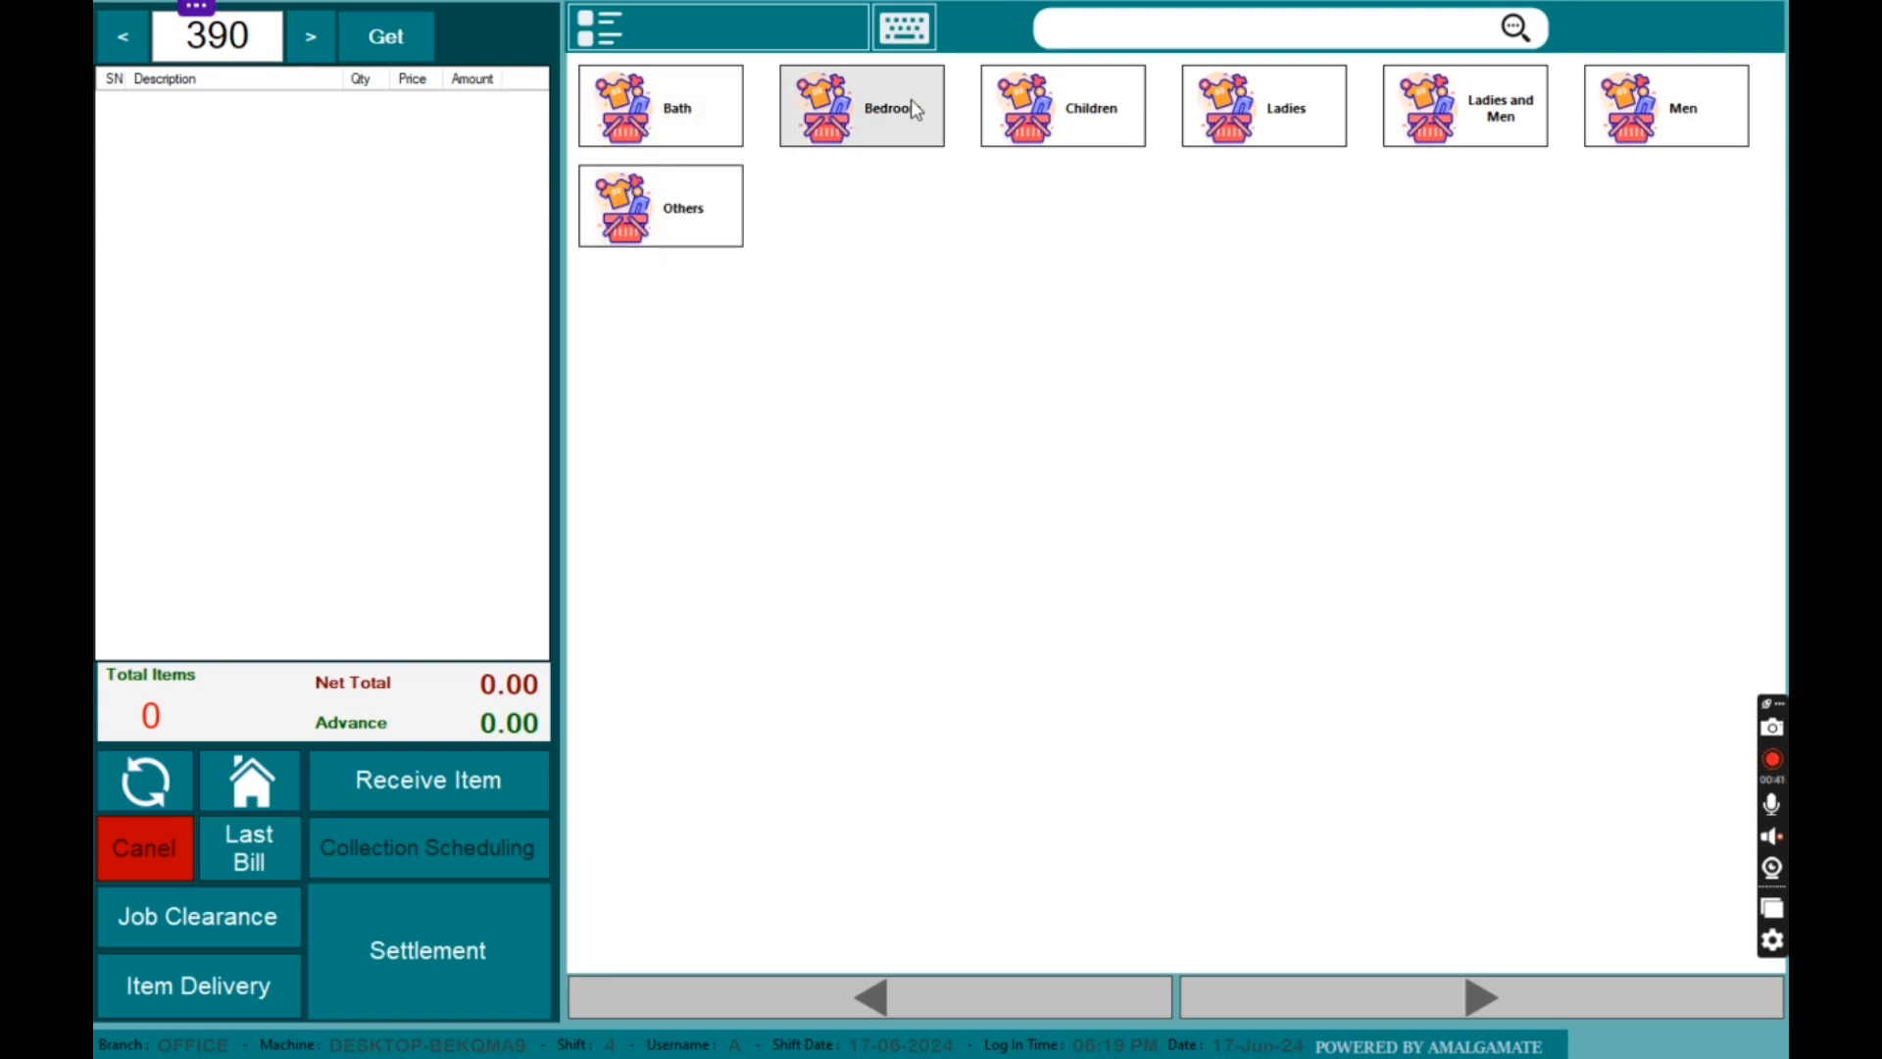
Step: Look through the laundry items in the Men, Children and Ladies categories, returning to the category list each time
click(1654, 122)
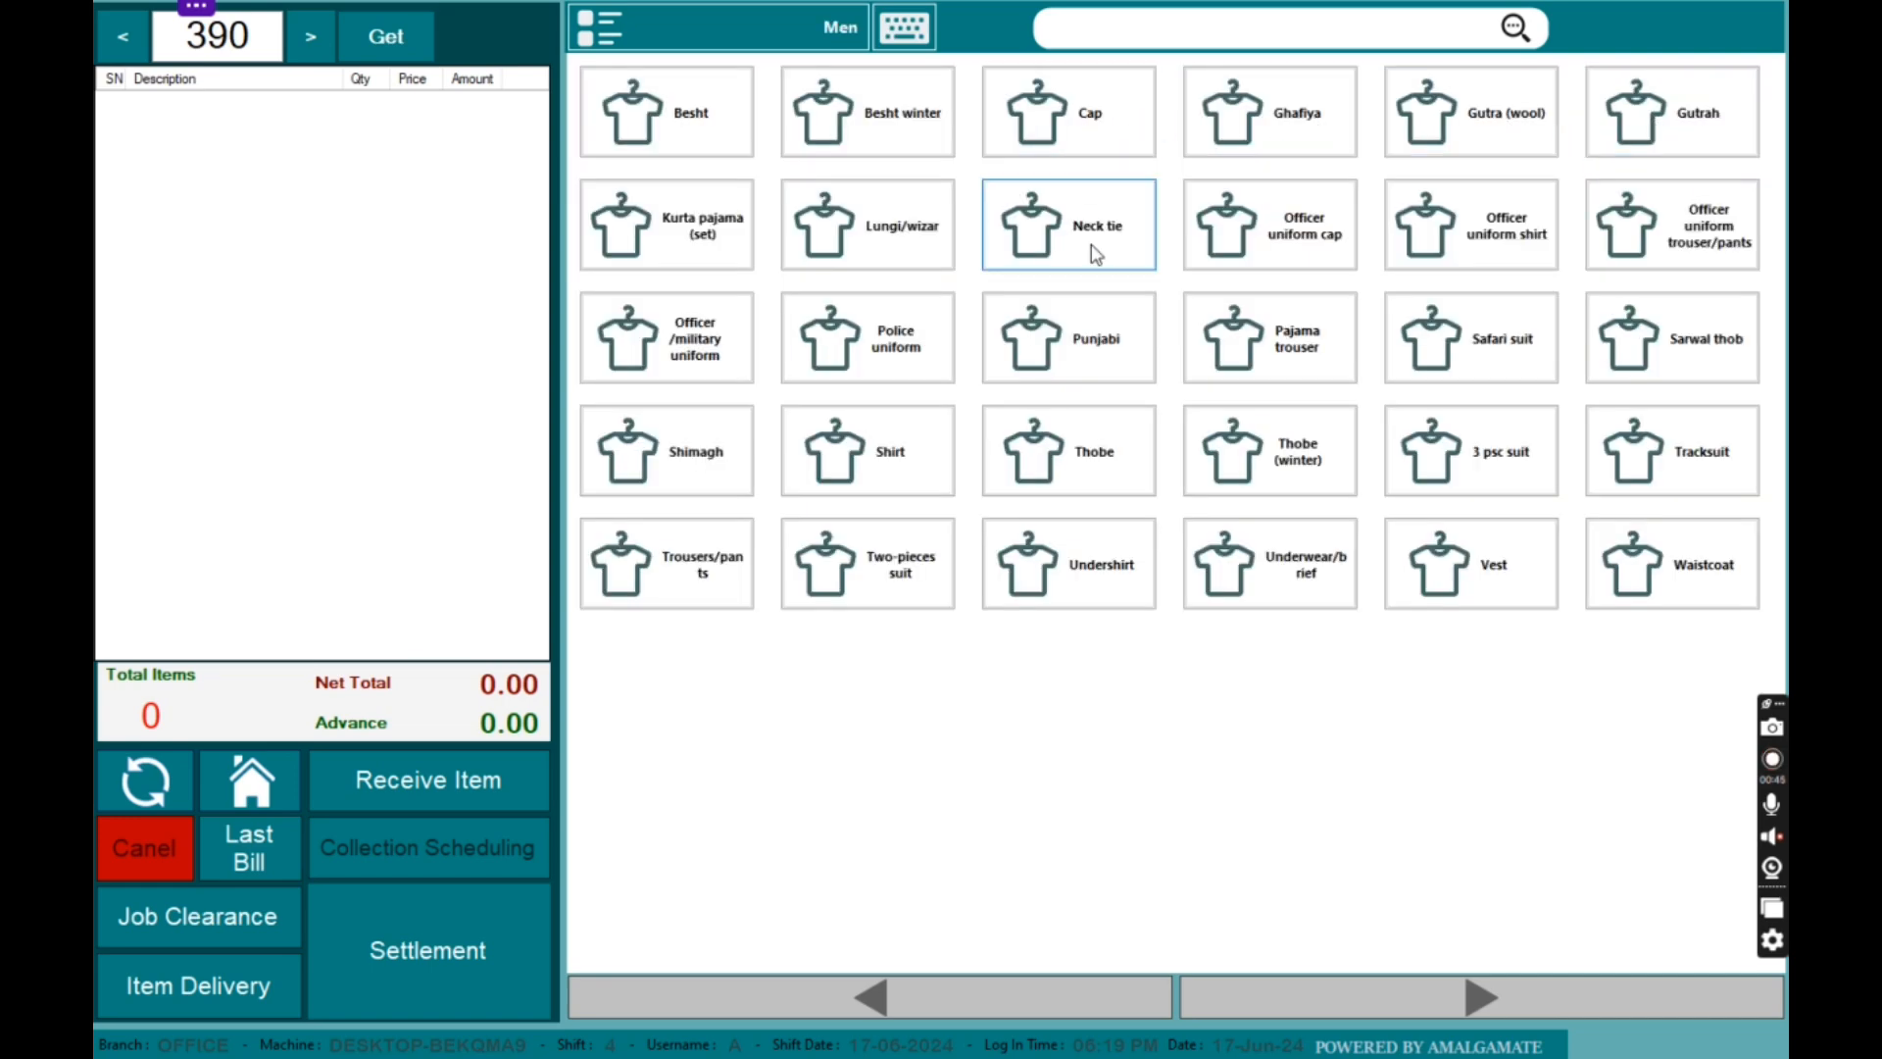
click(705, 32)
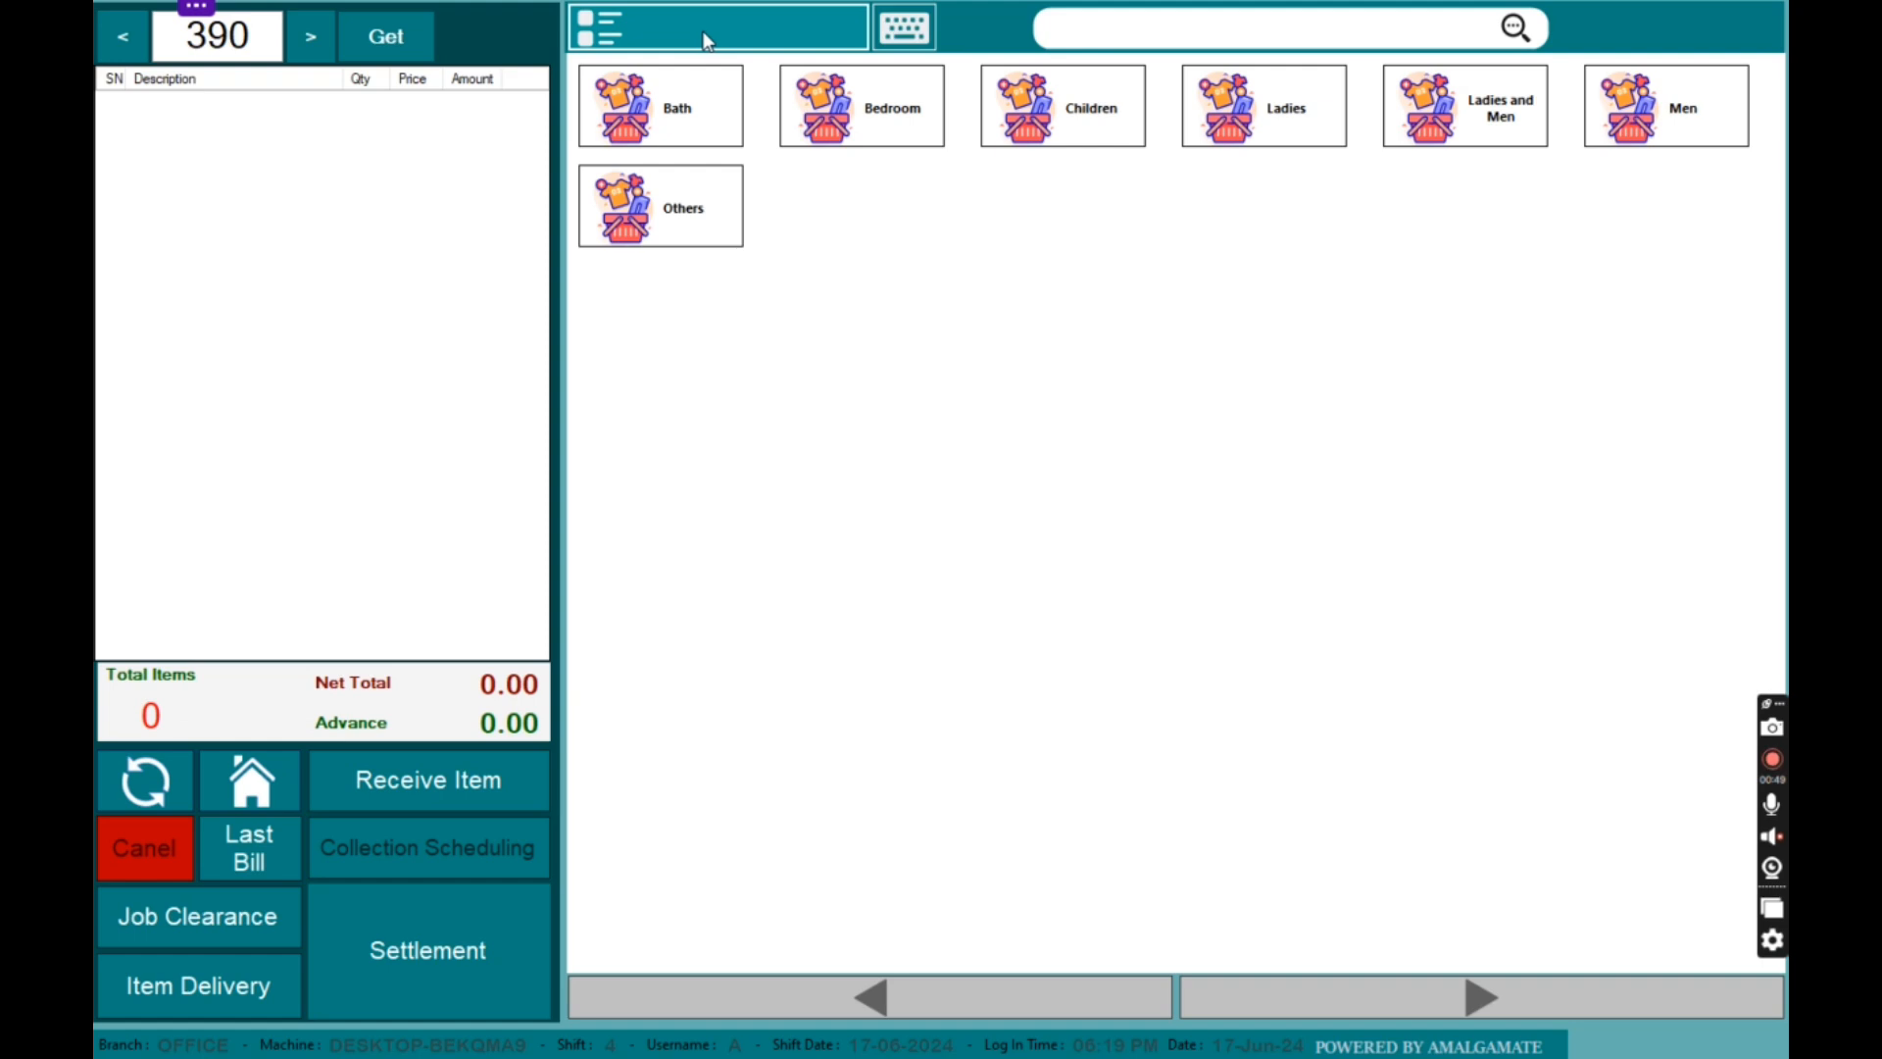
click(1047, 125)
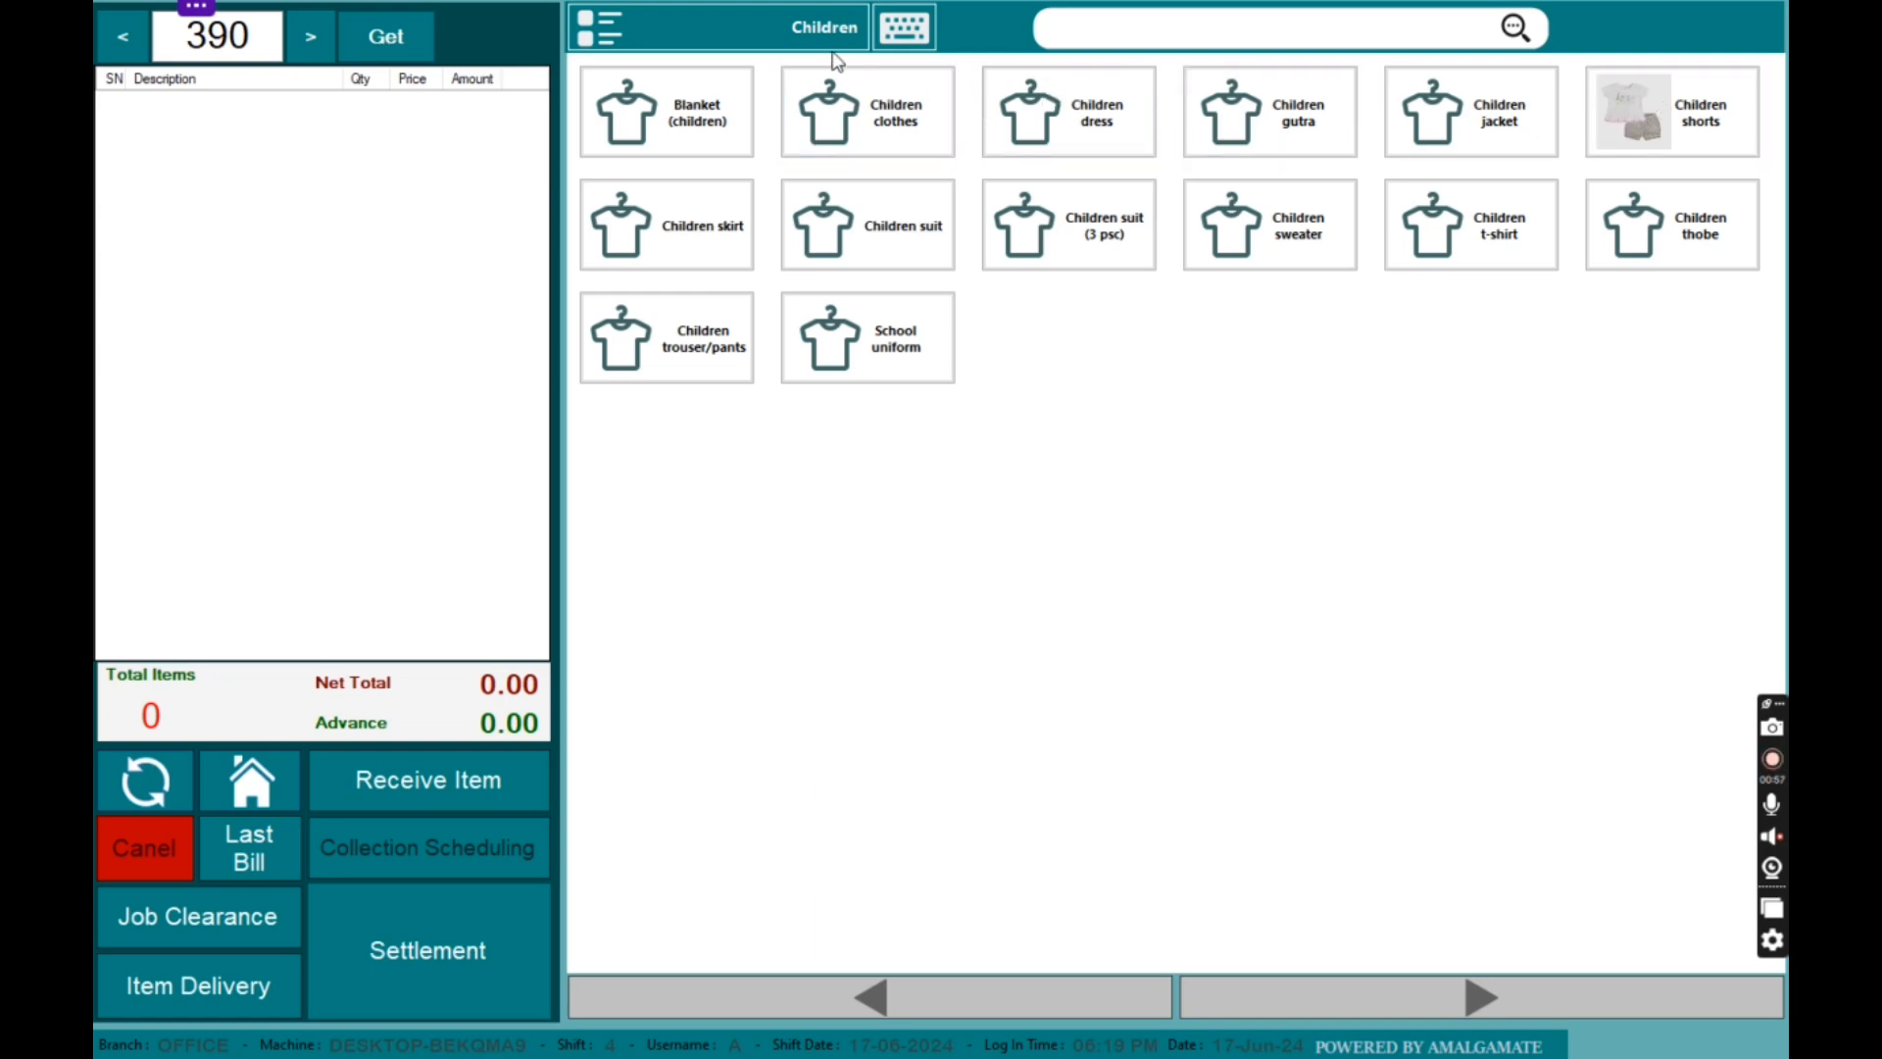
click(804, 28)
click(1292, 120)
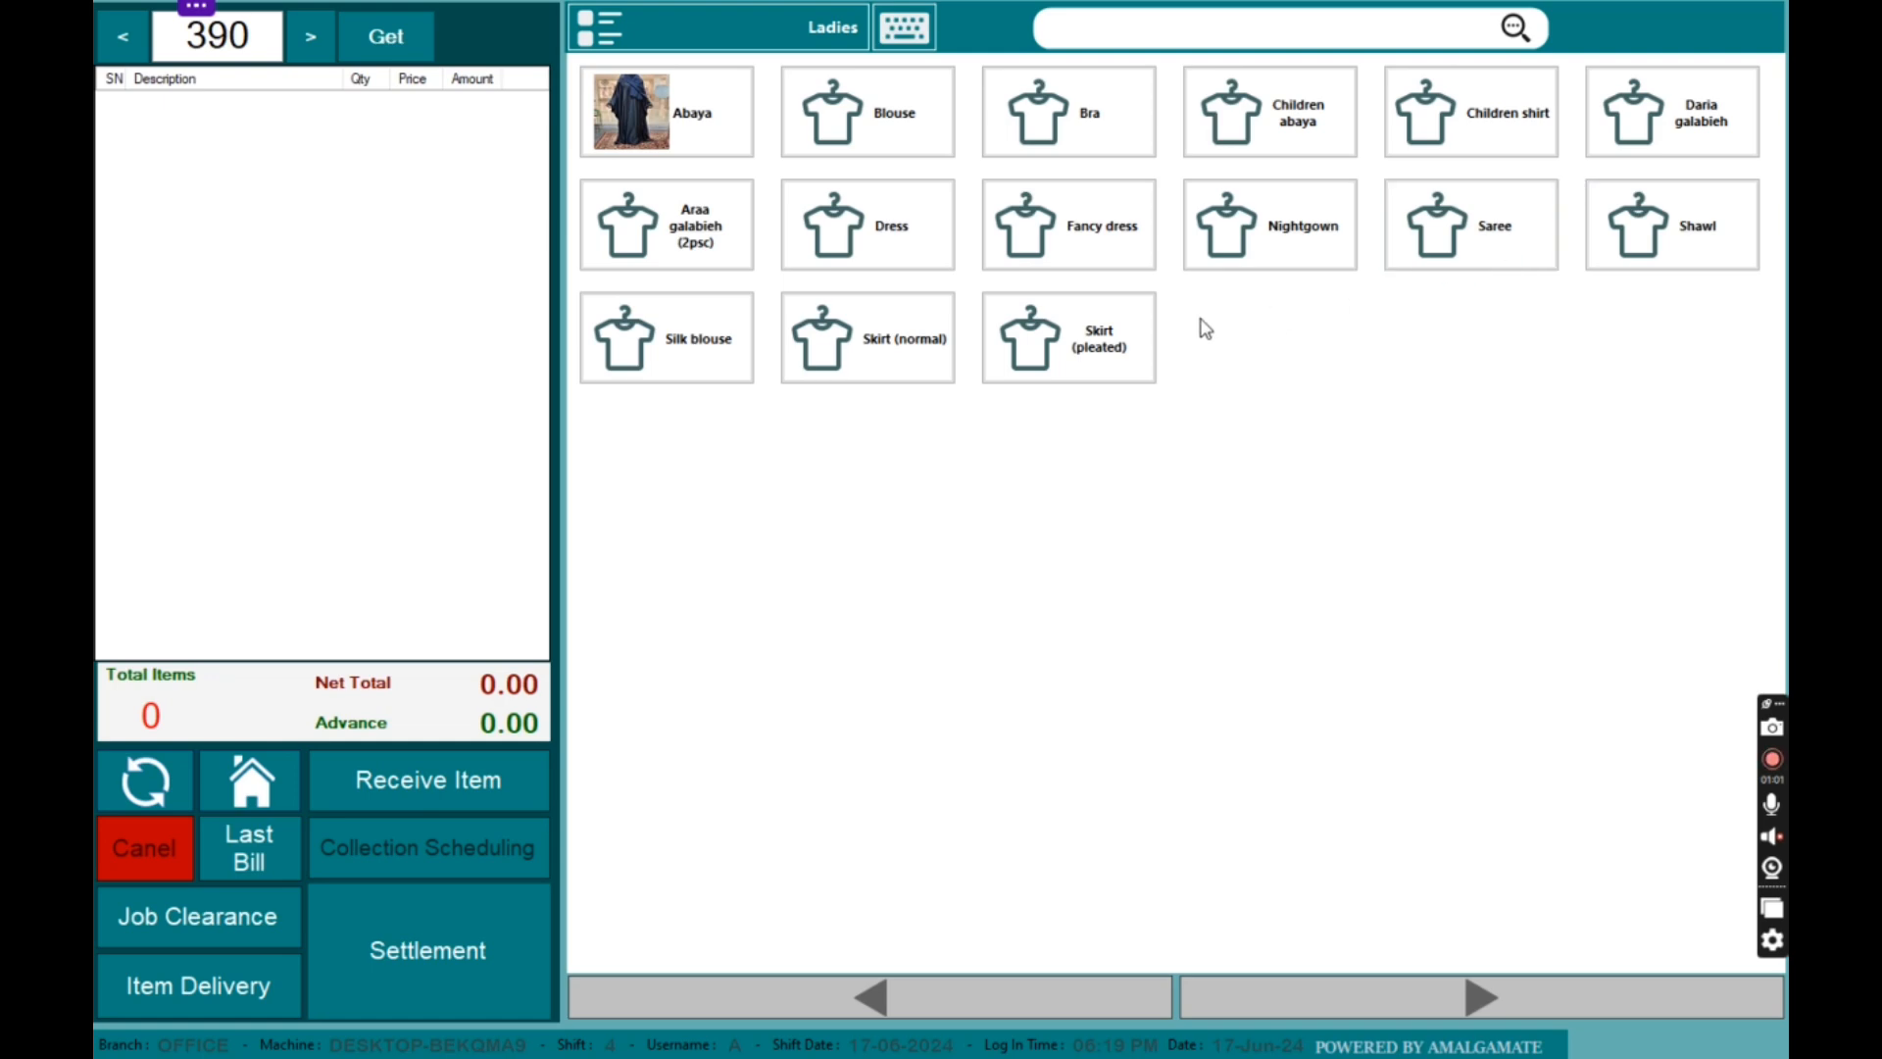
click(724, 47)
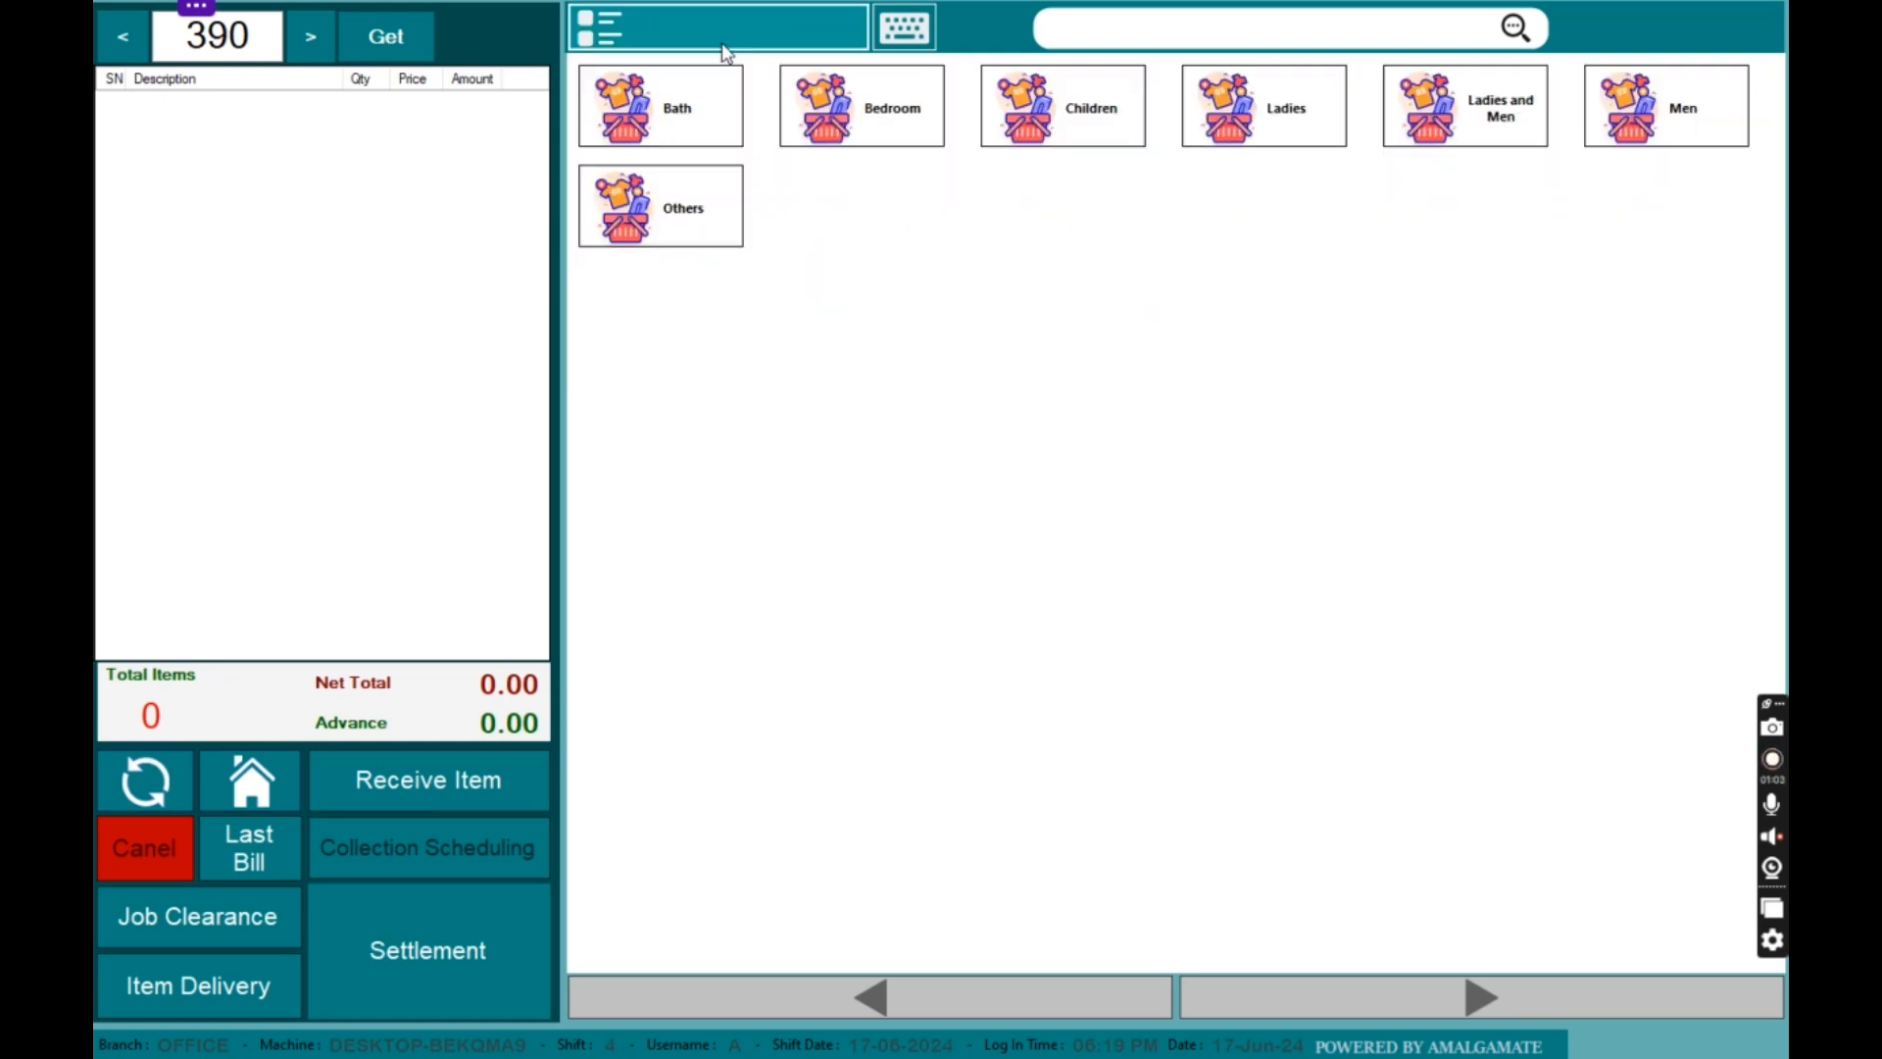
Step: Add a Punjabi from the Men category to the bill with Normal type, Wash Pressing service and Folded return
click(1644, 132)
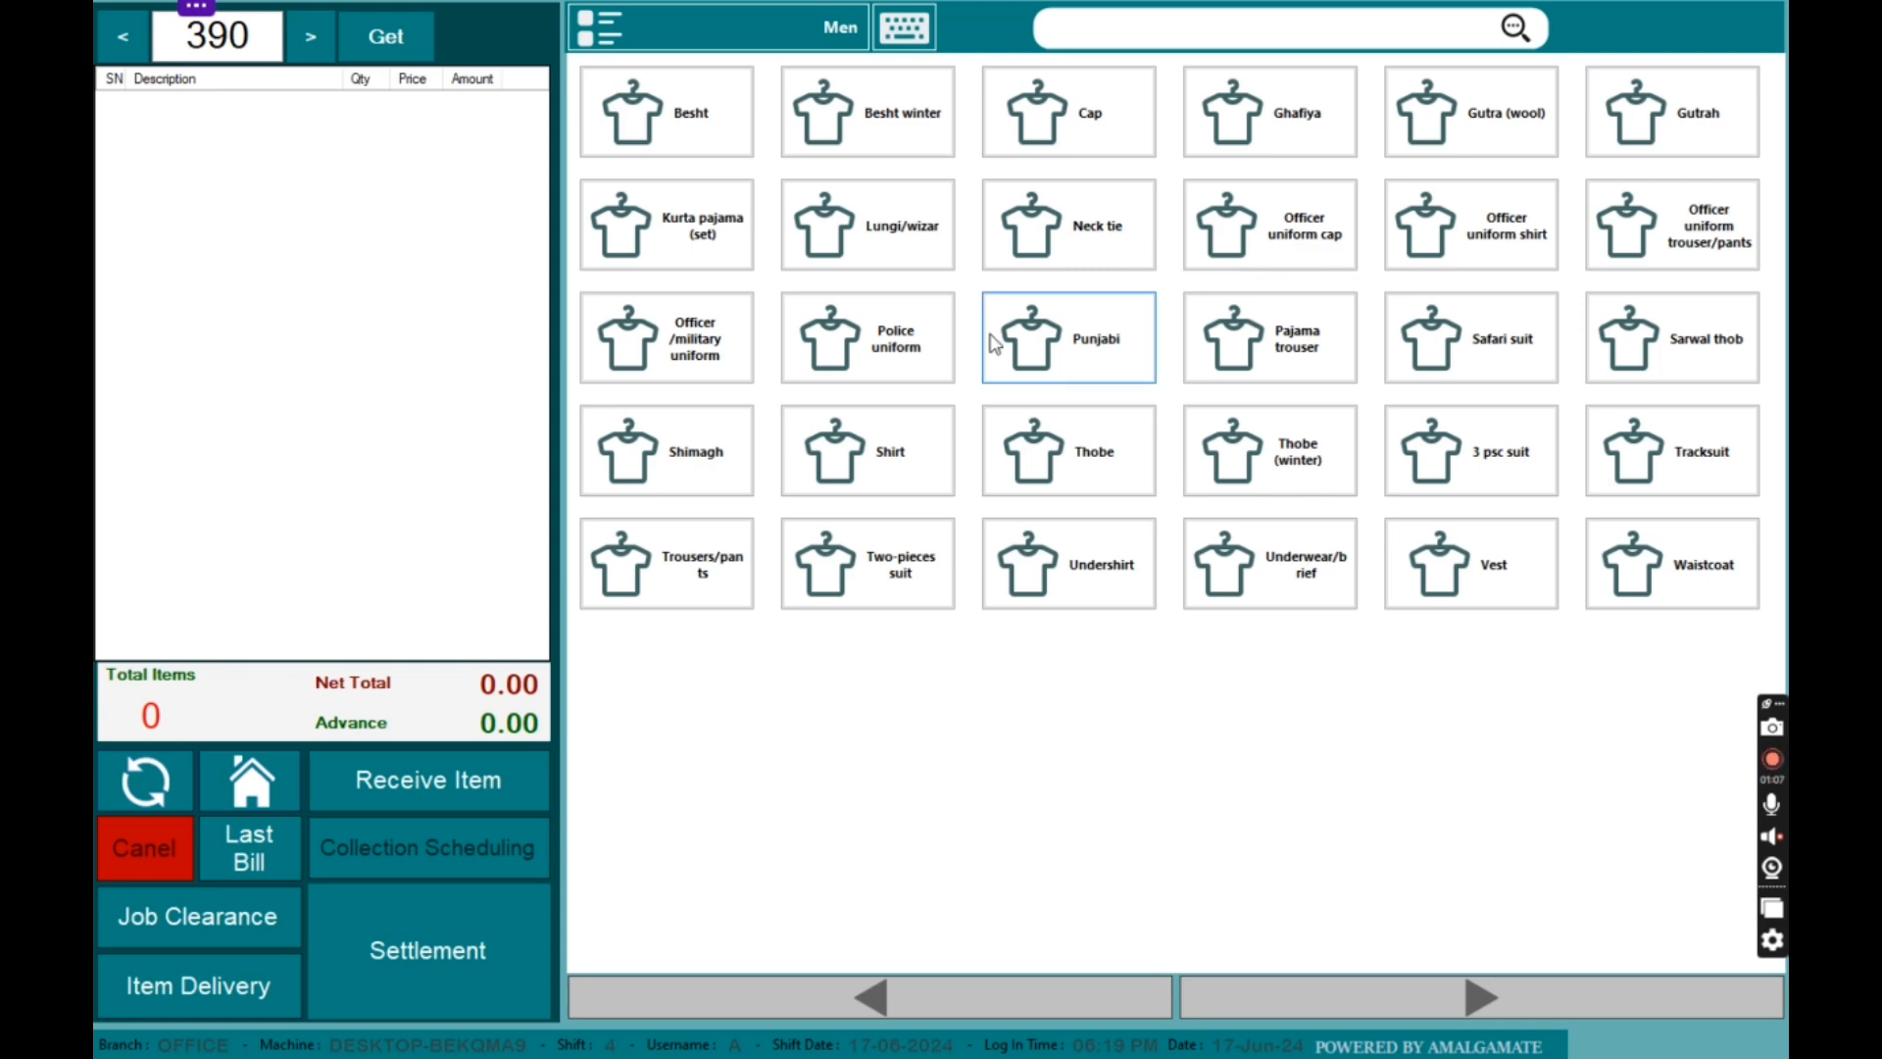
click(1069, 355)
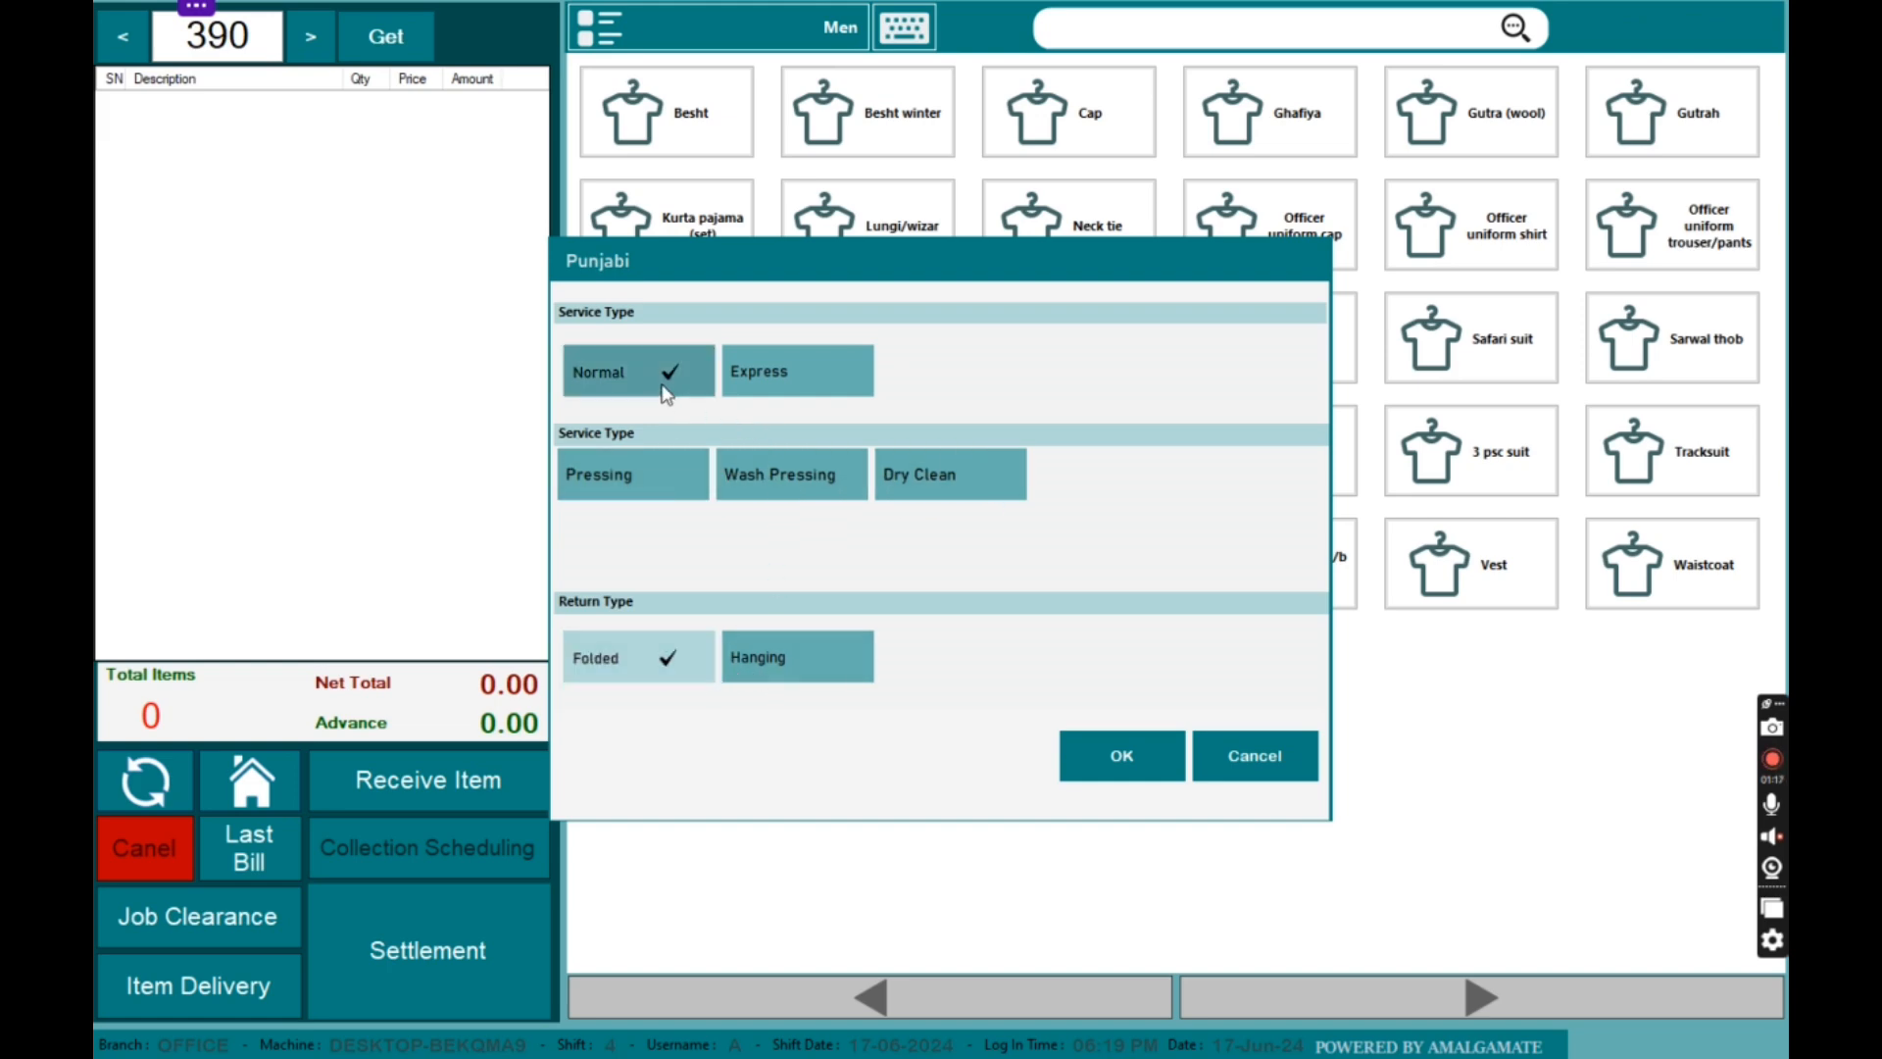
click(765, 483)
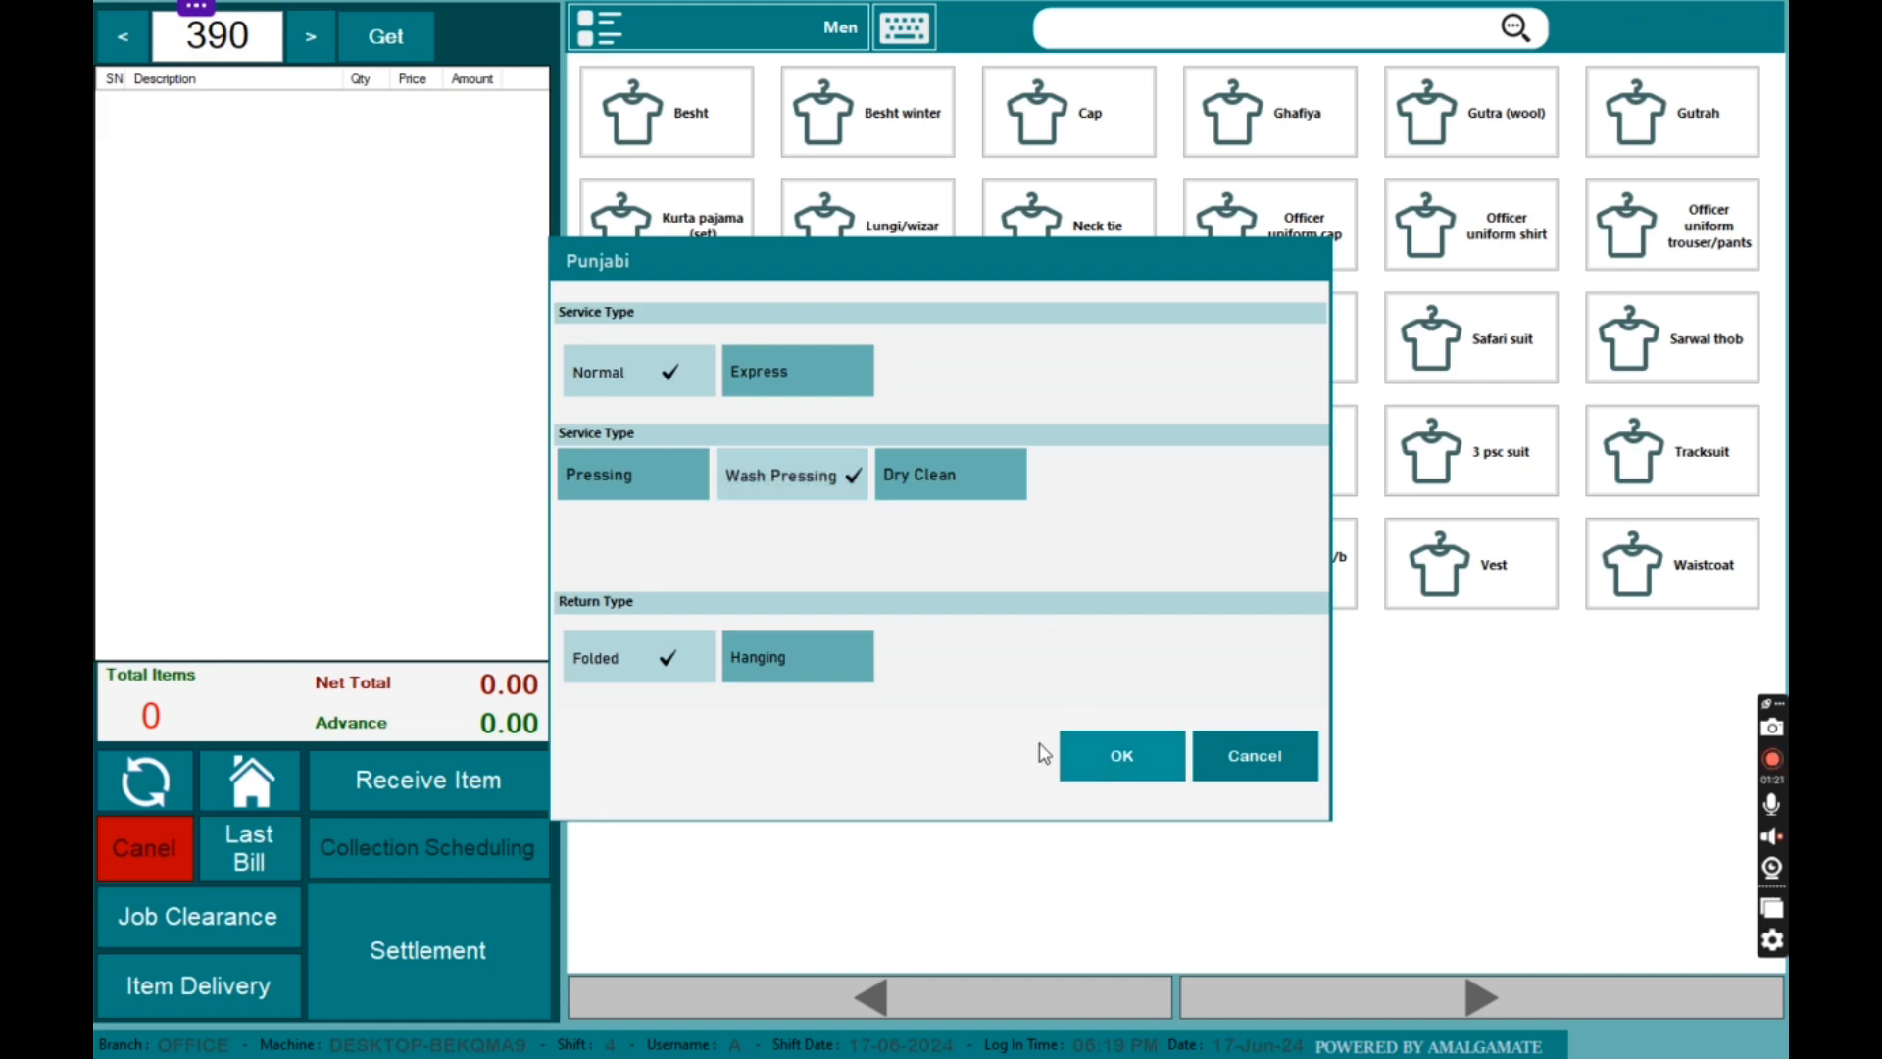
click(1079, 757)
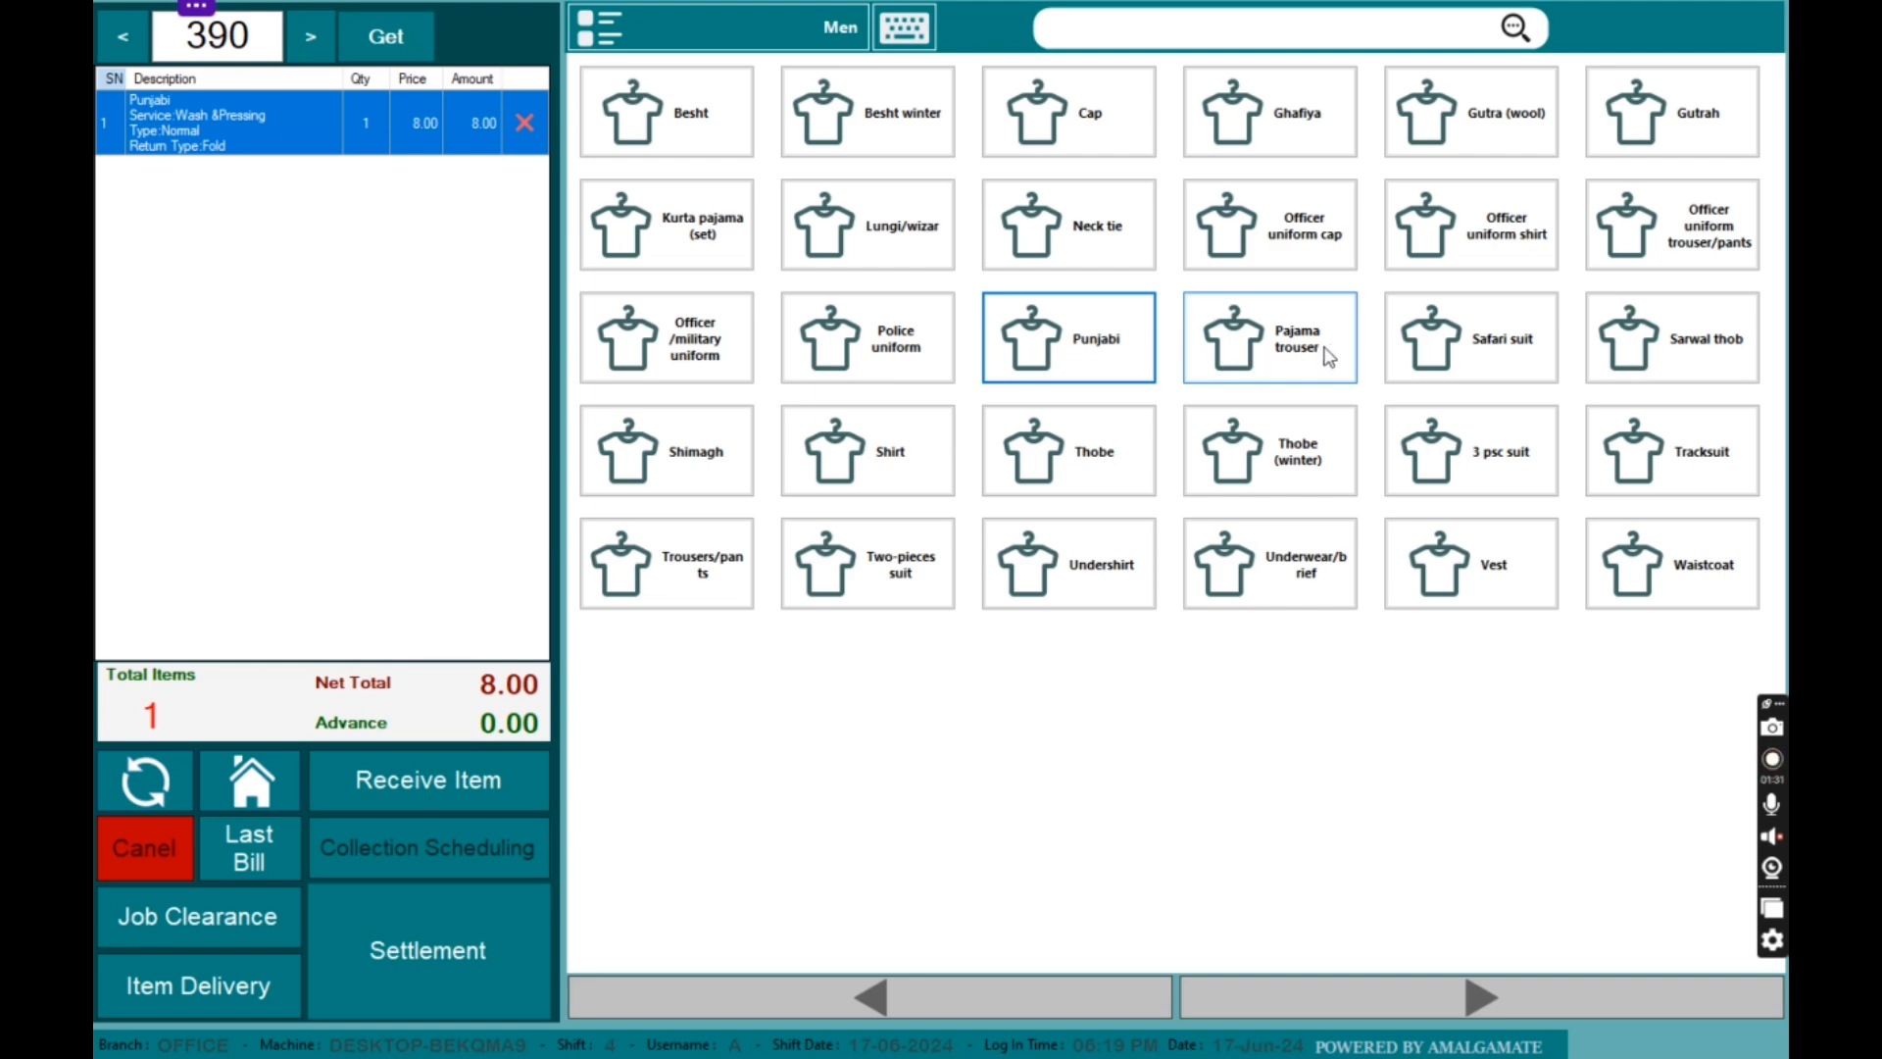
Step: Add a Safari suit to the bill with Normal type, Pressing service and Hanging return
click(1489, 361)
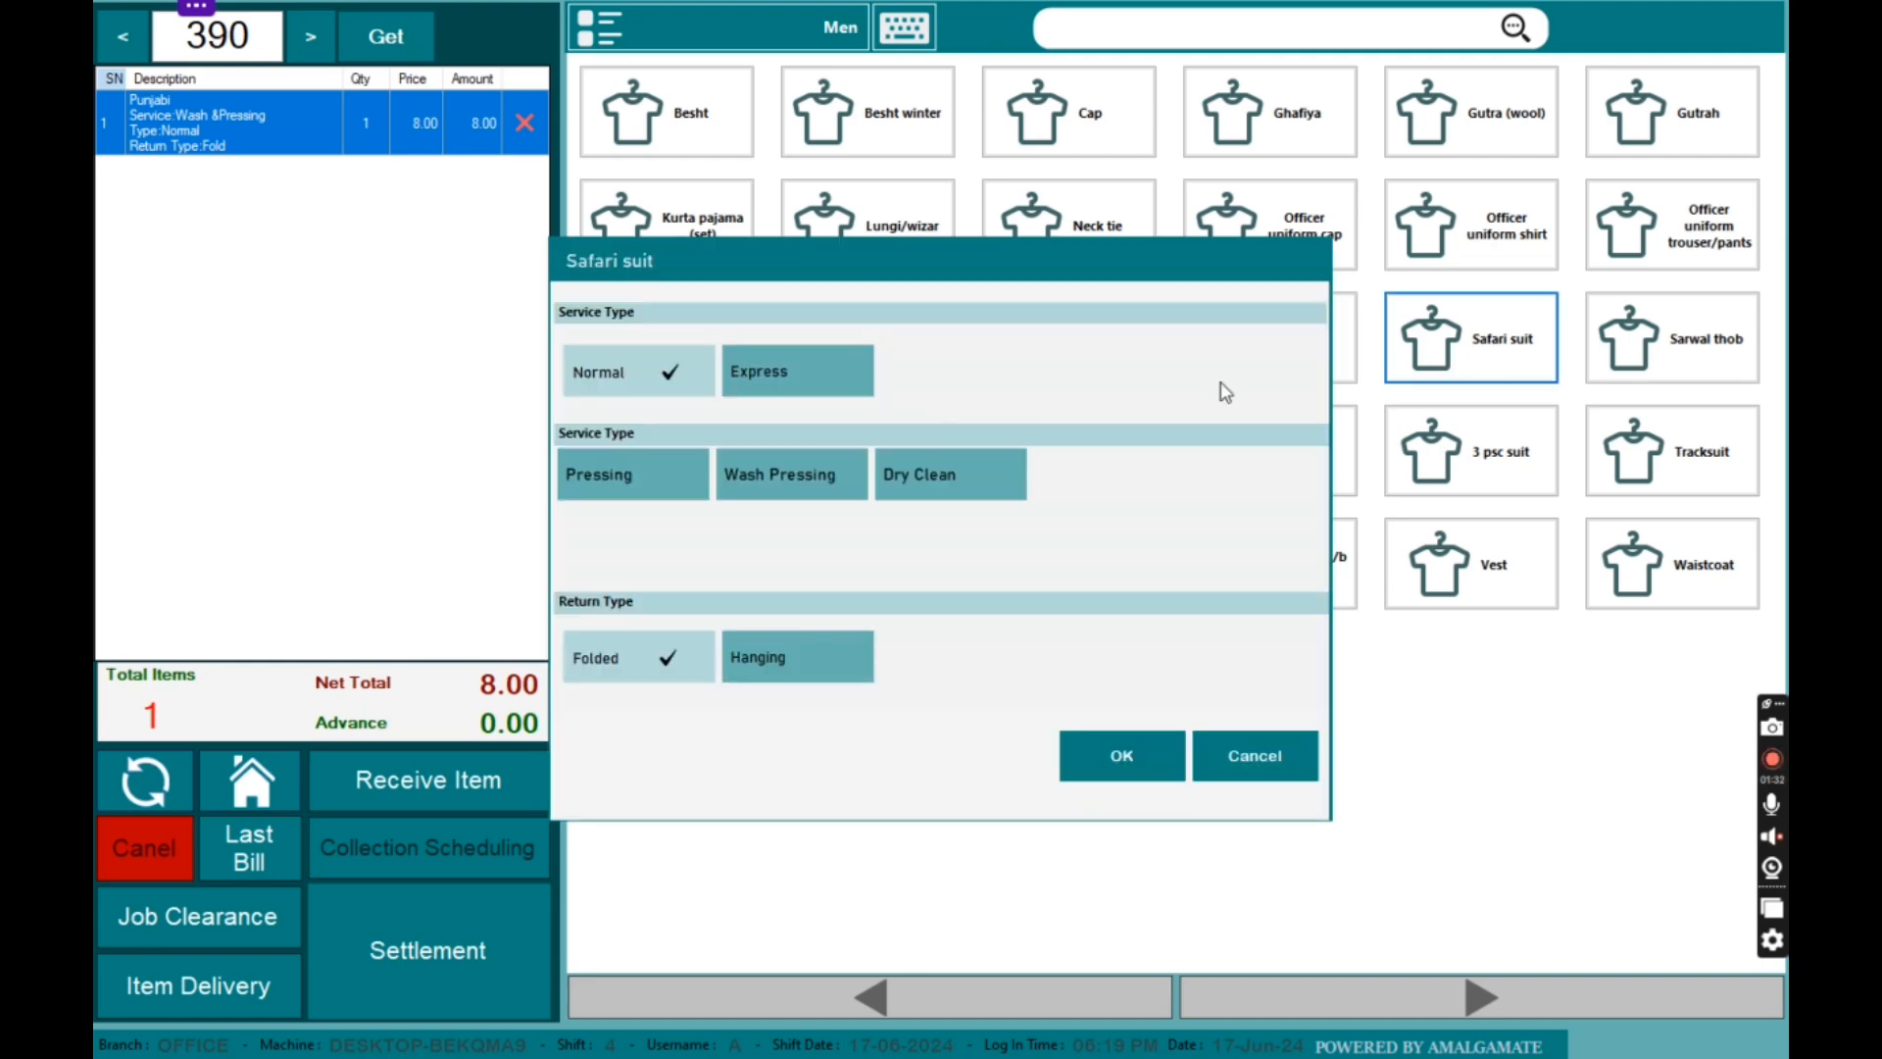
click(625, 475)
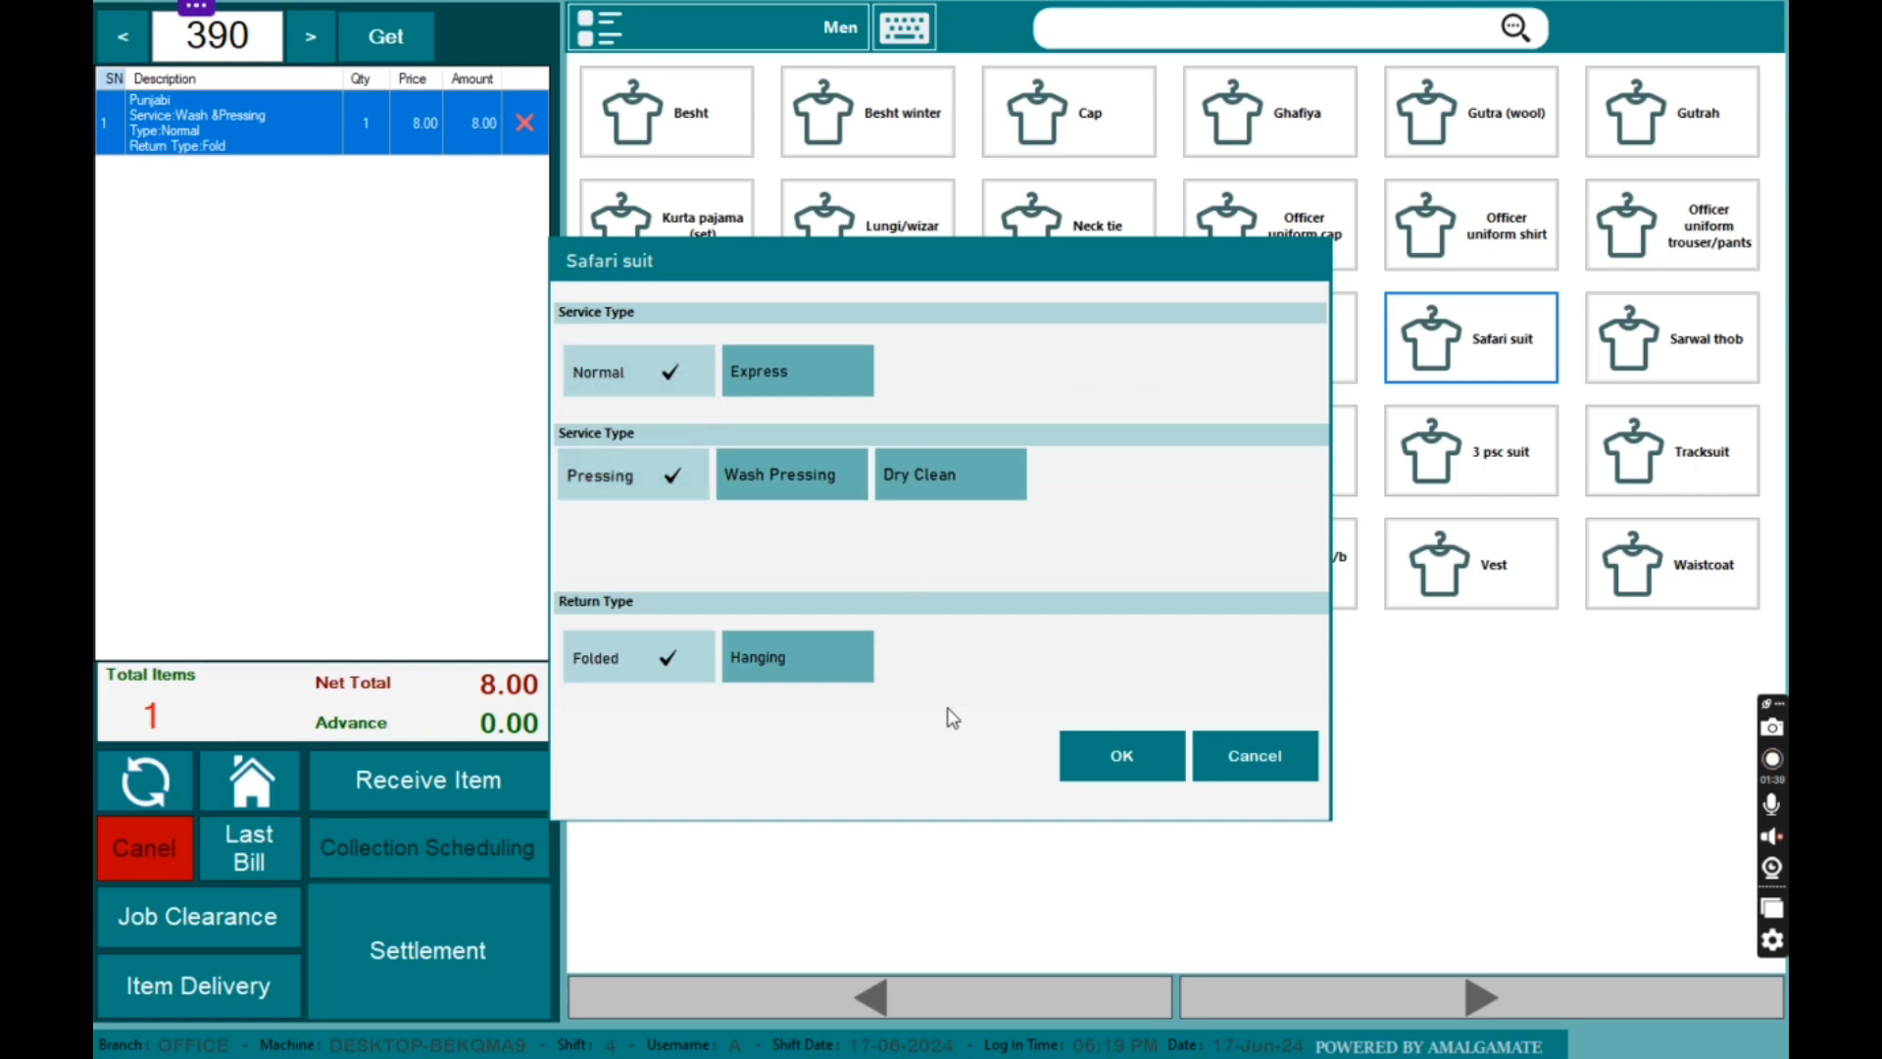
click(753, 658)
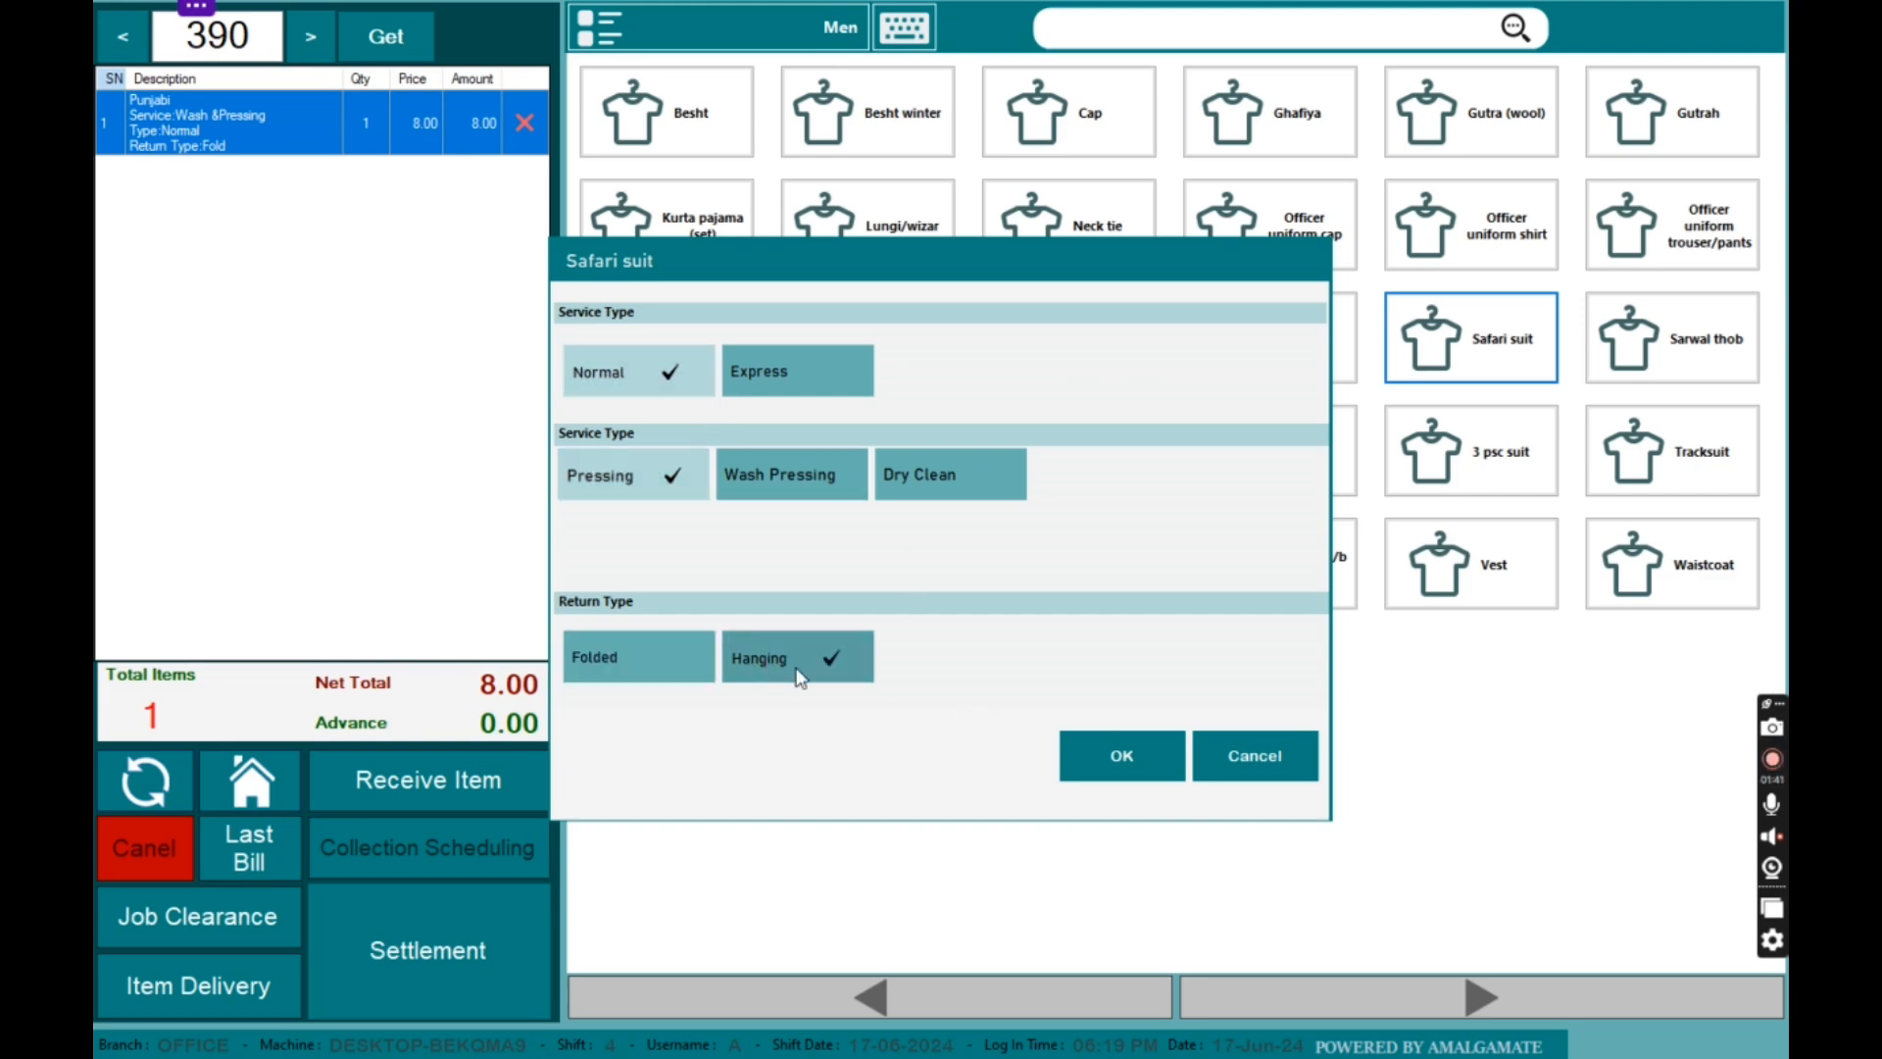
click(1118, 749)
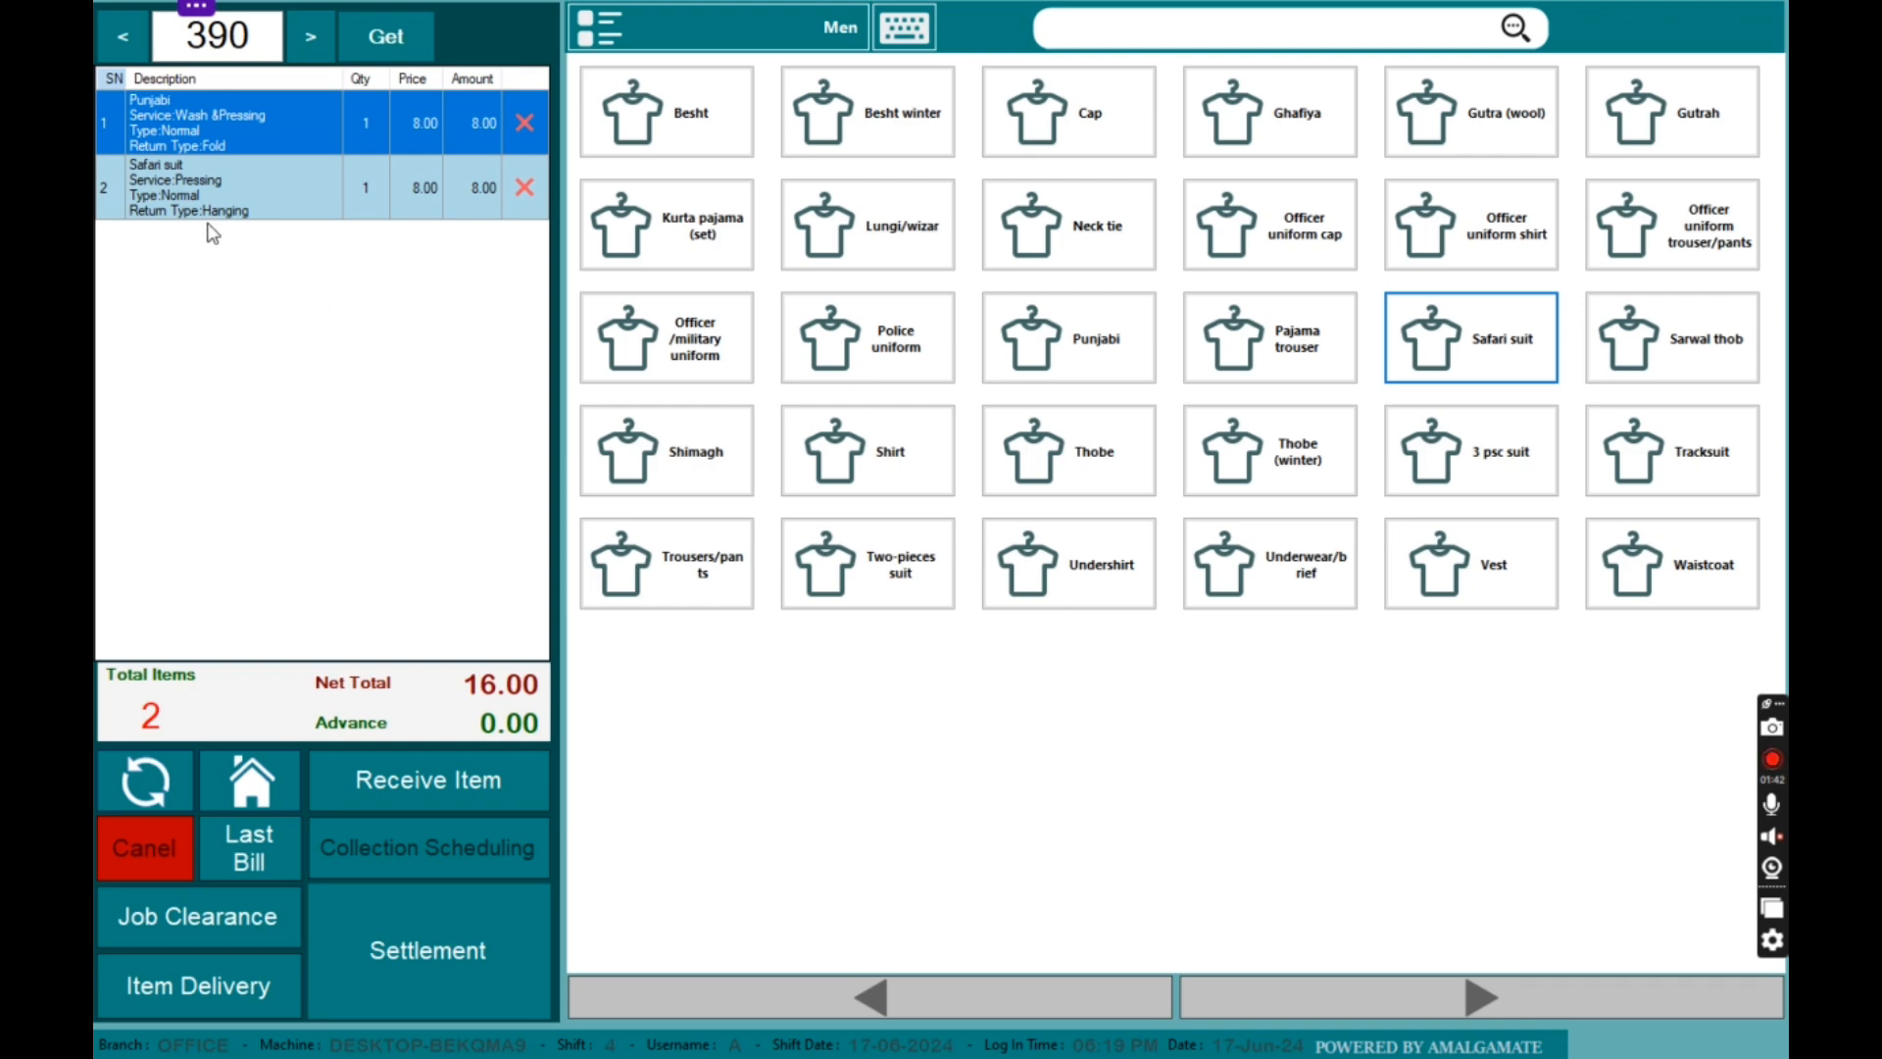
Step: Add a Children skirt from the Children category to the bill with Express type, Wash Pressing service and Hanging return
click(651, 30)
click(1119, 115)
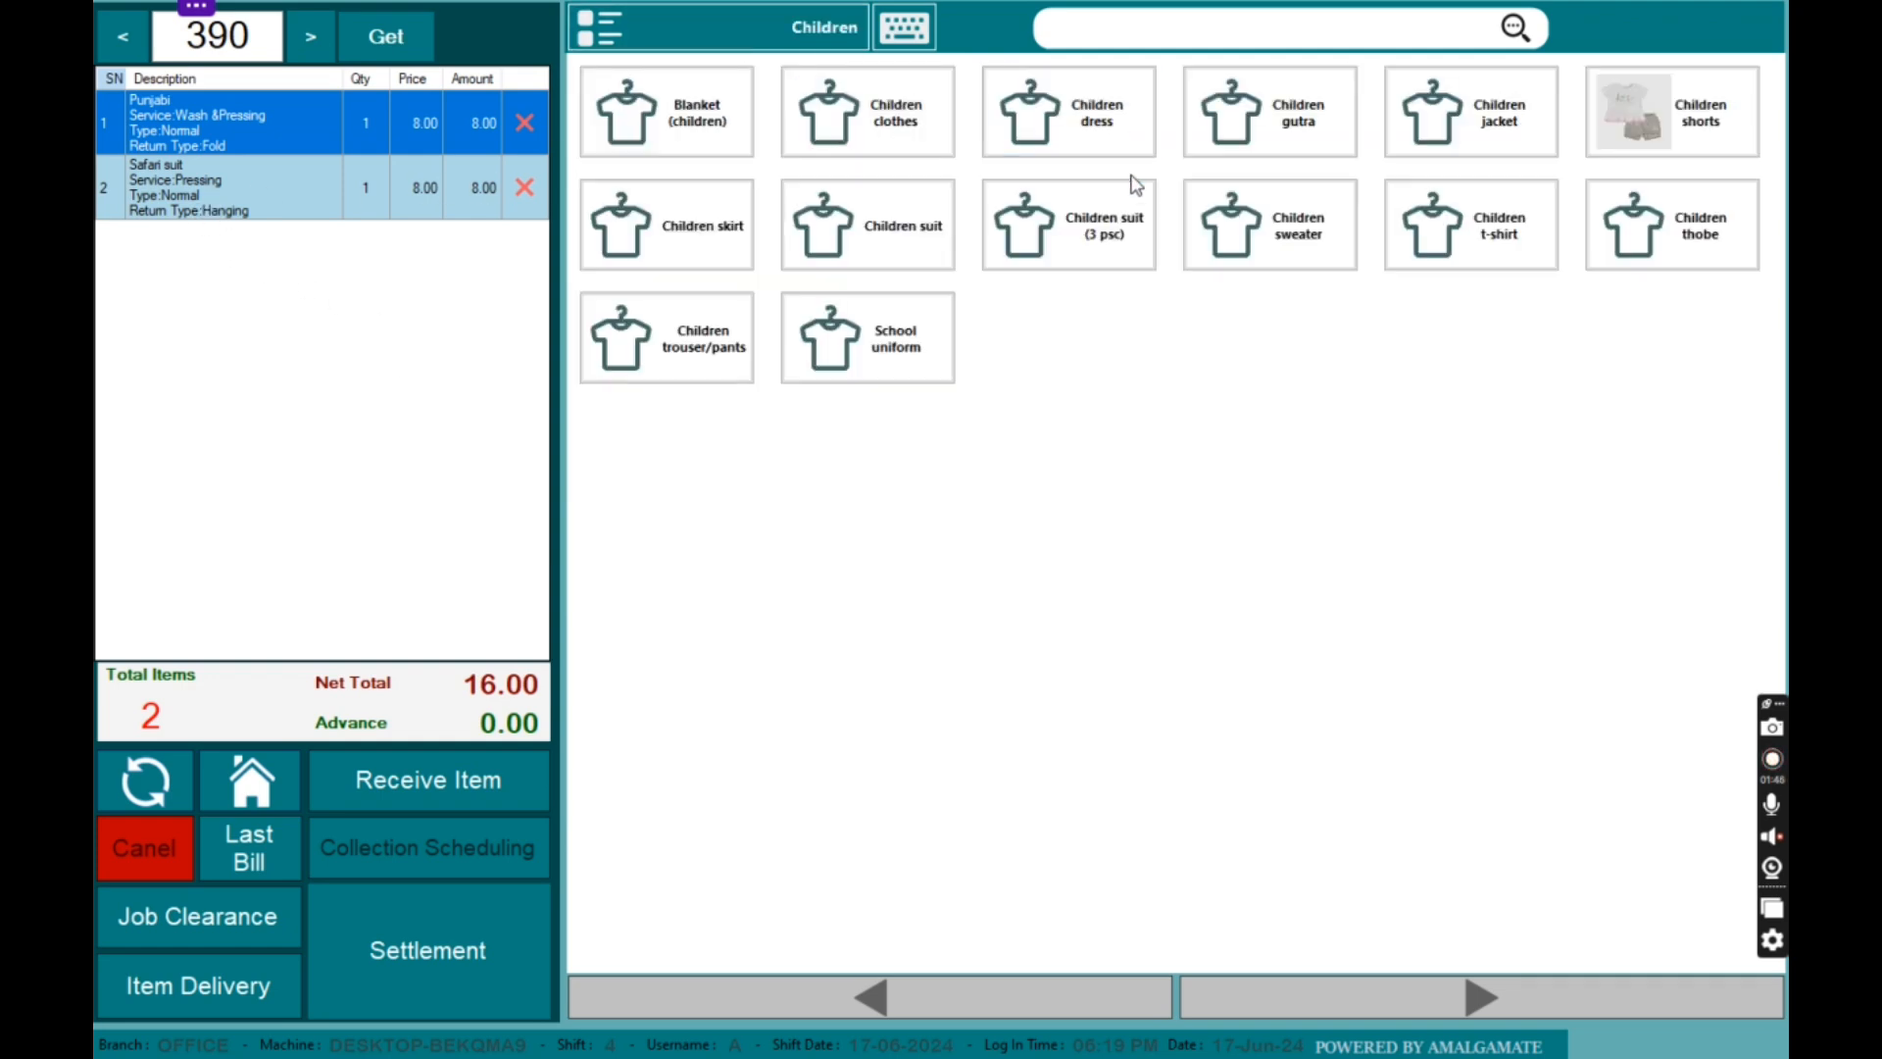
click(694, 247)
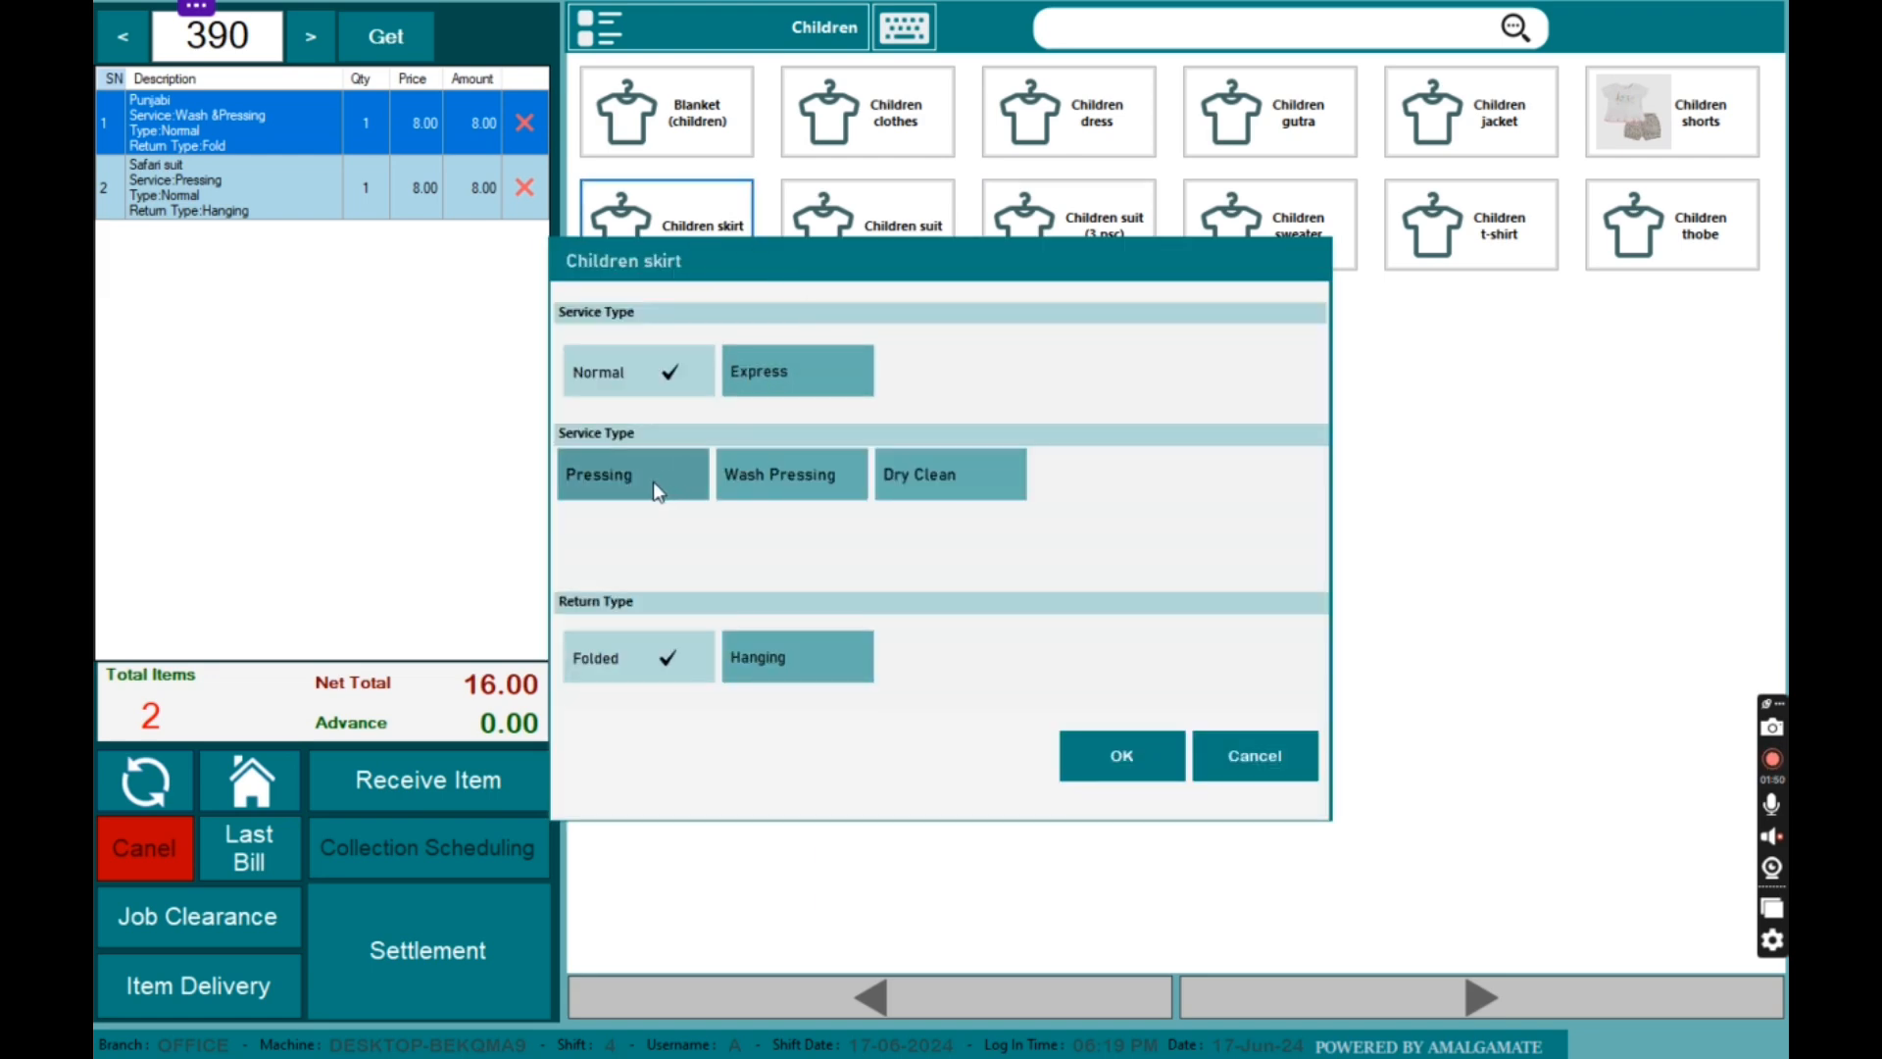
click(773, 487)
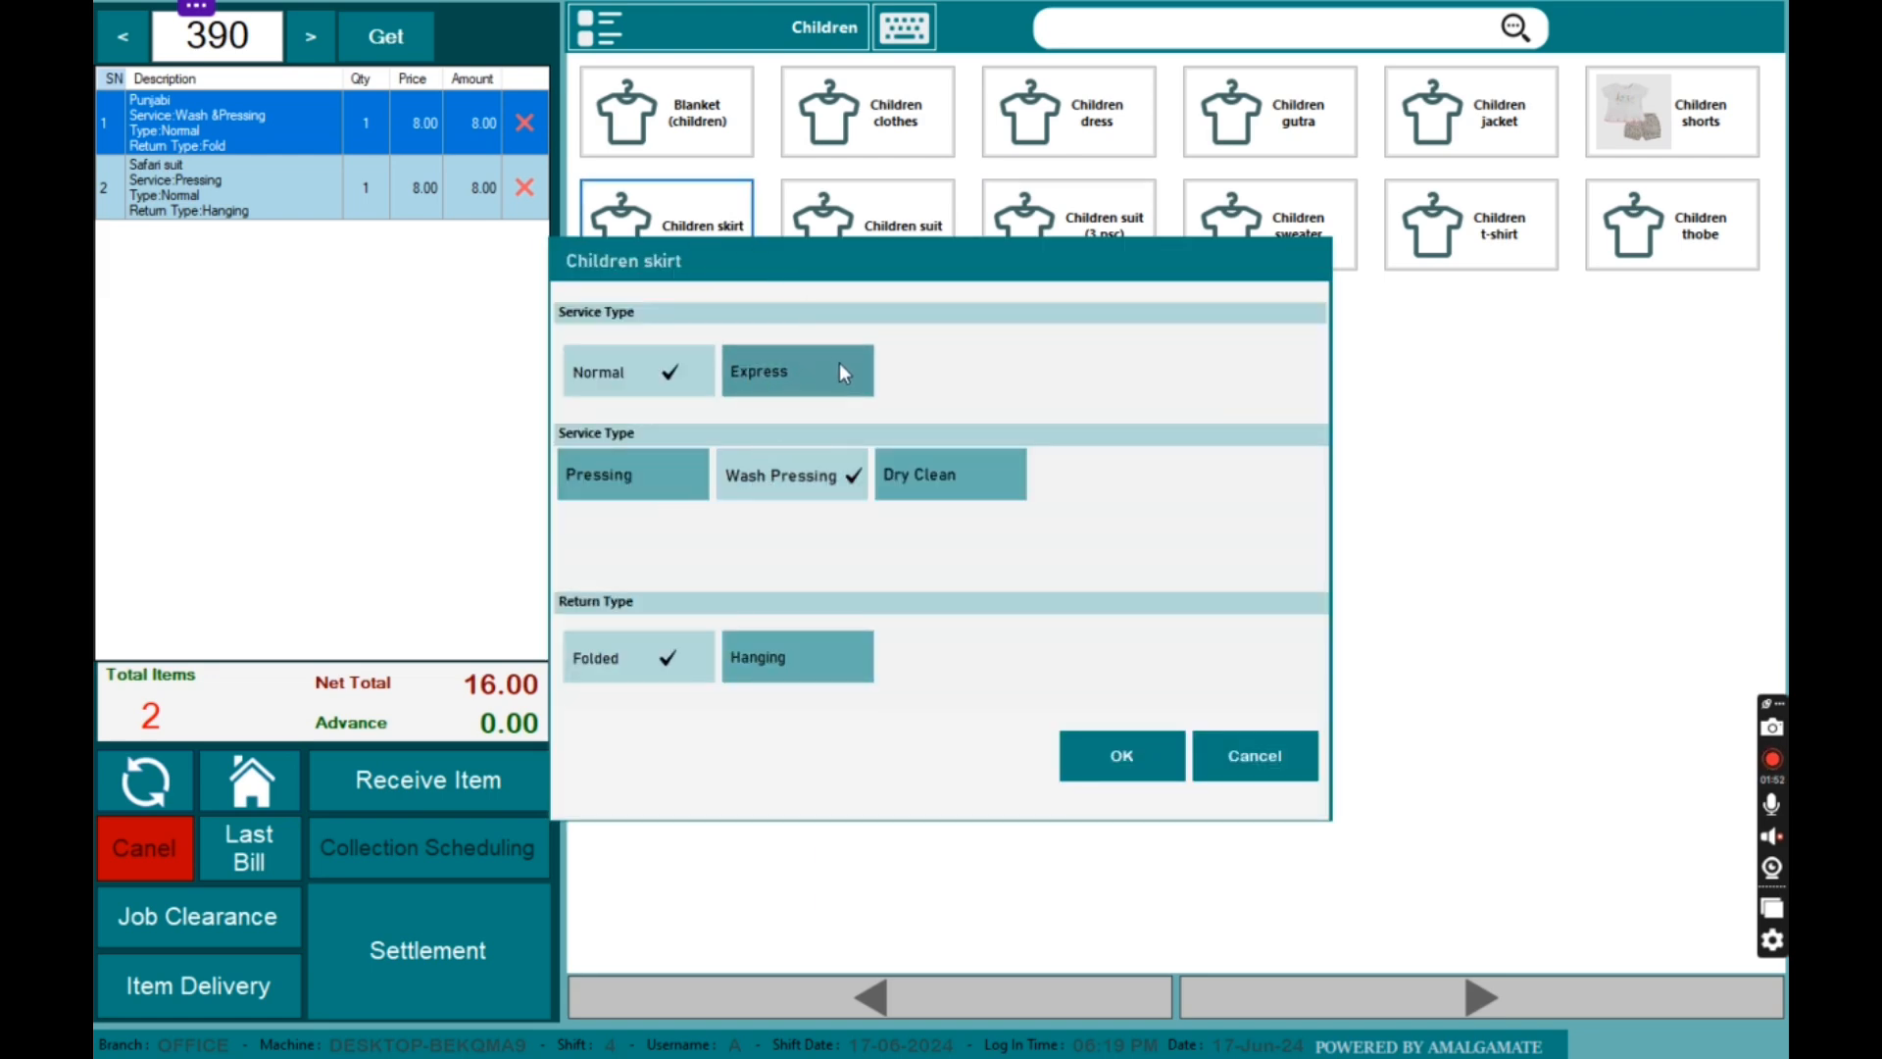
click(839, 363)
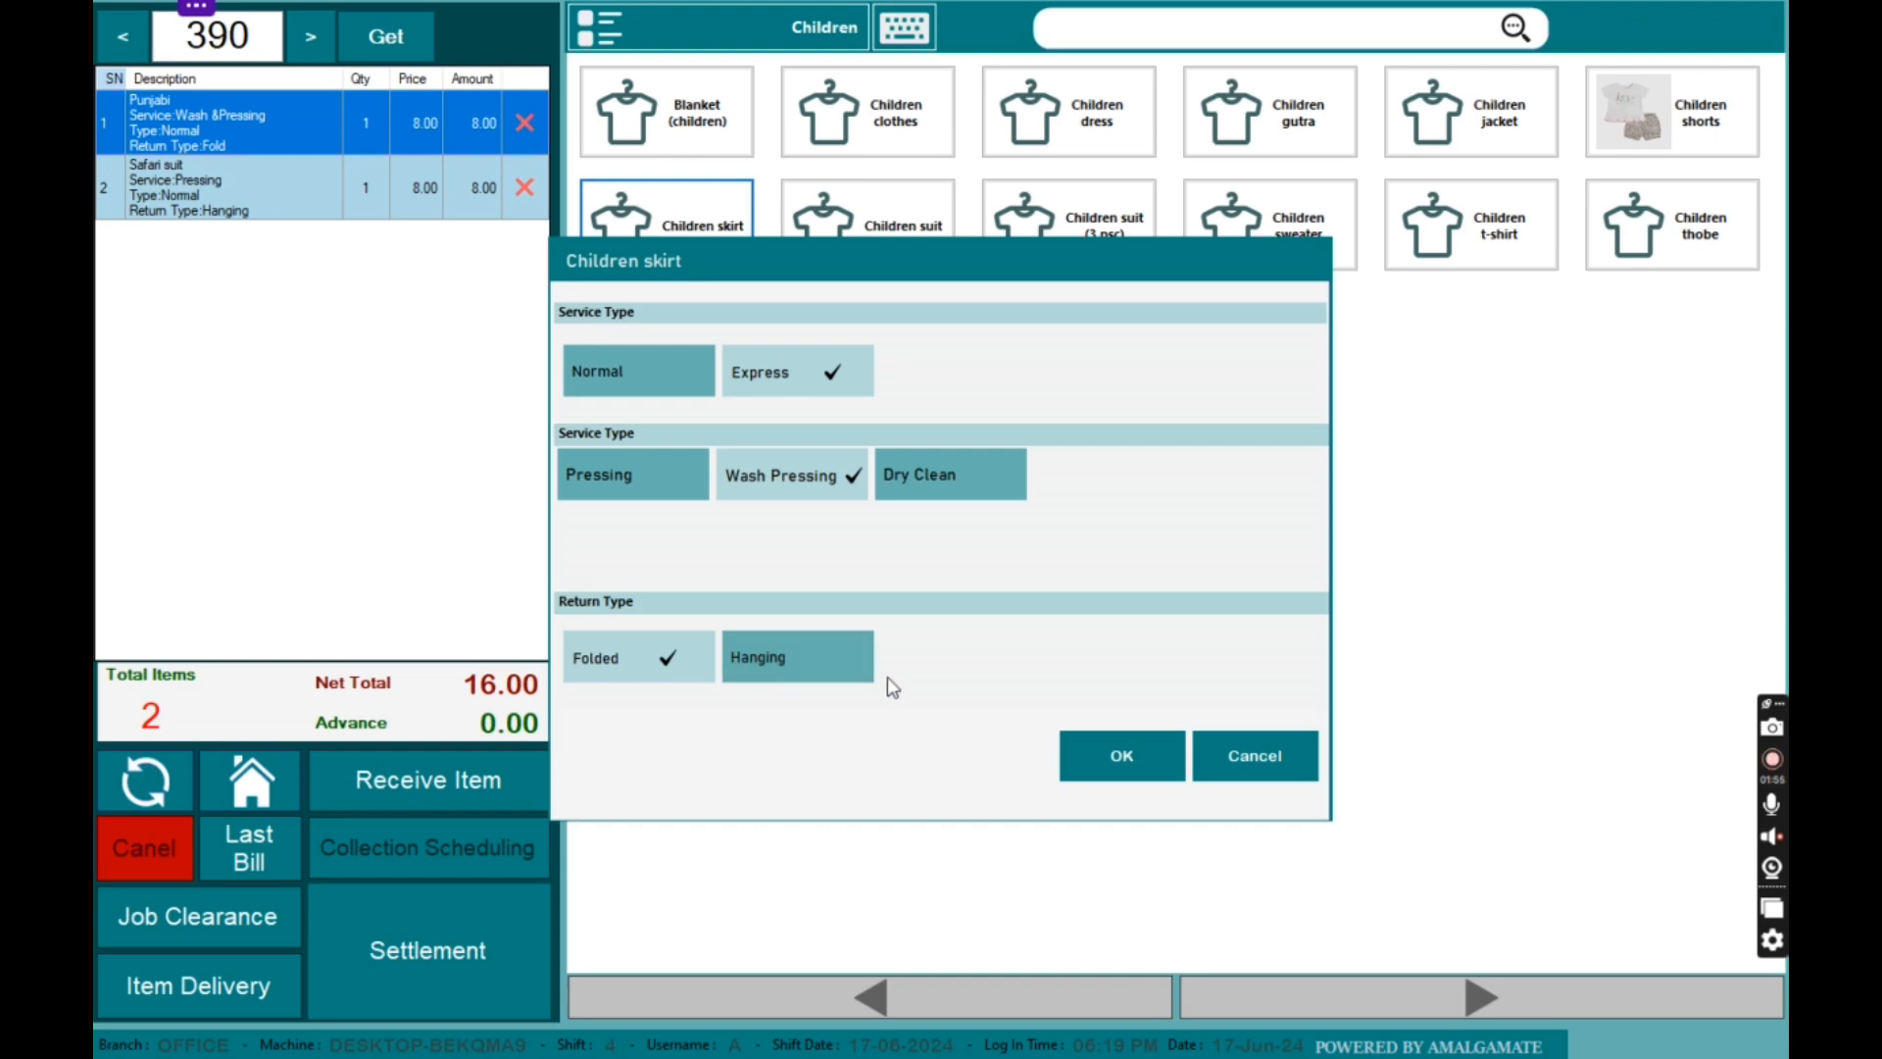
click(771, 659)
click(1103, 750)
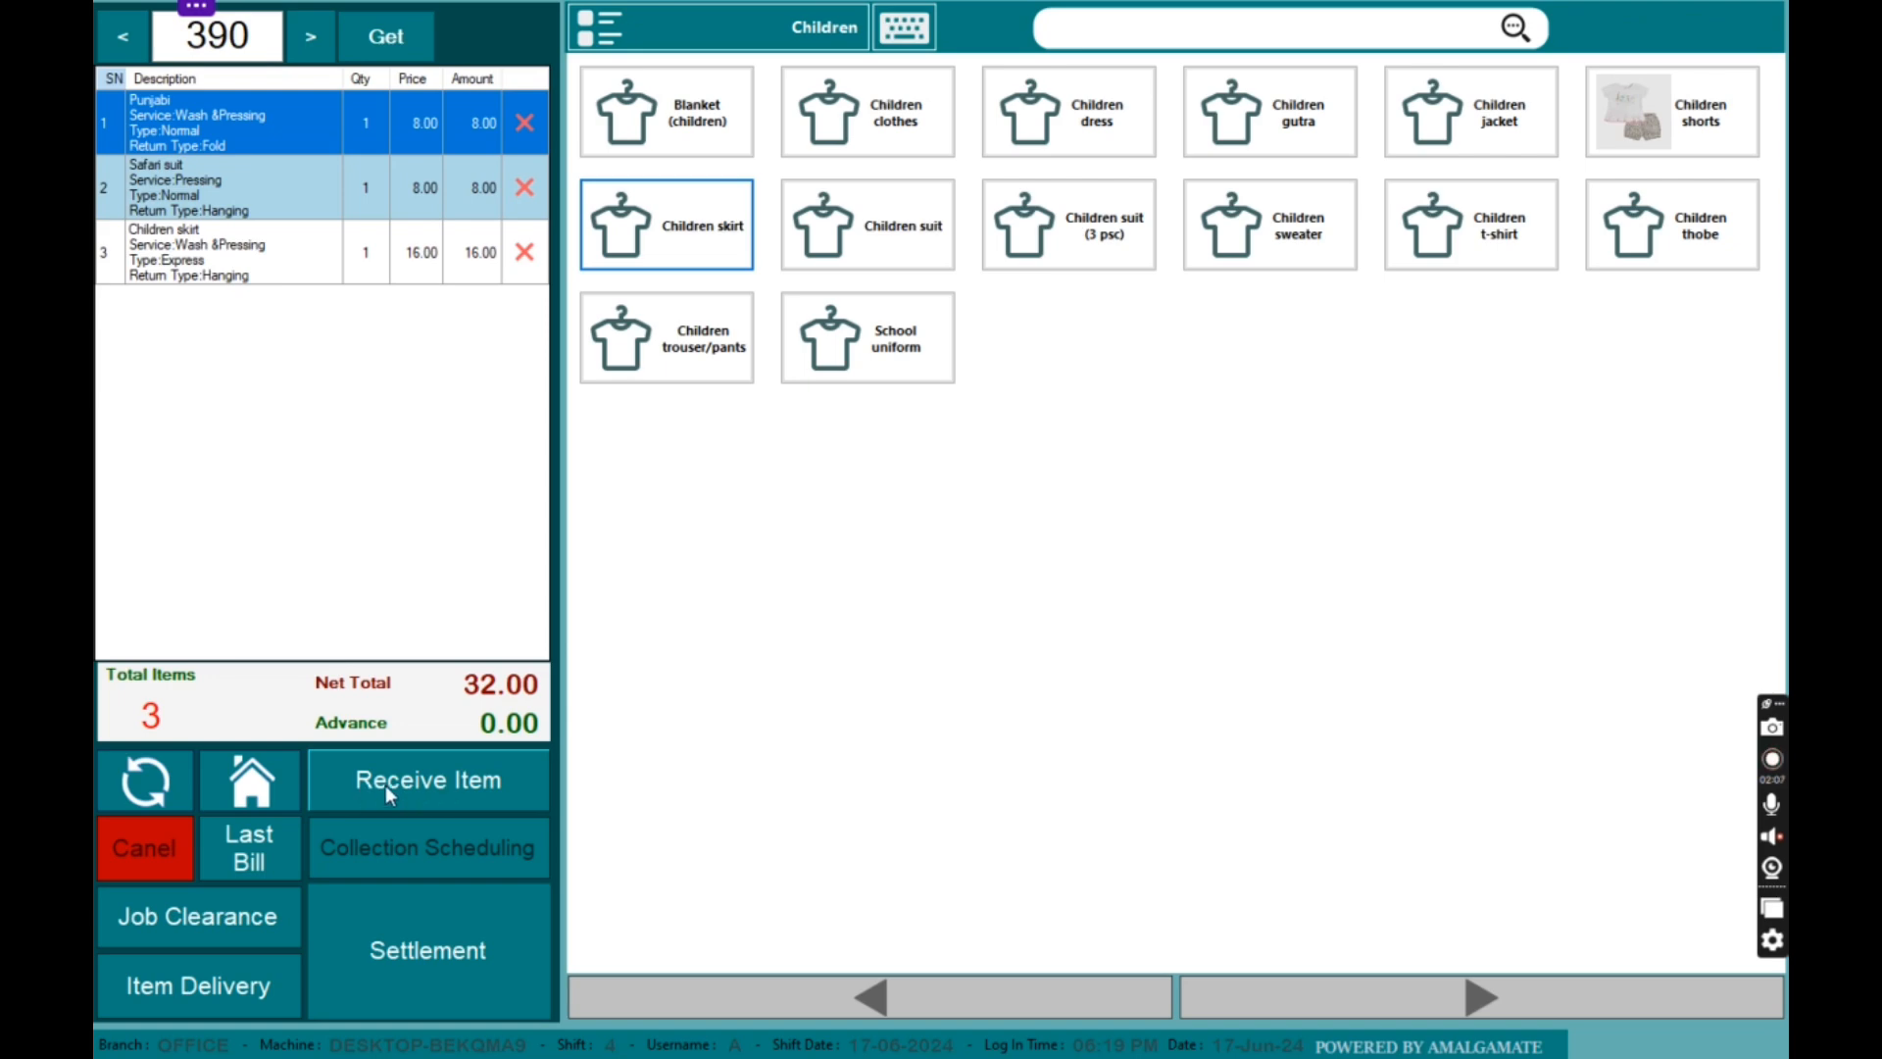
Step: Open the item receive details for the bill and choose return date 19-06-2024 with From Shop as collection type
click(445, 774)
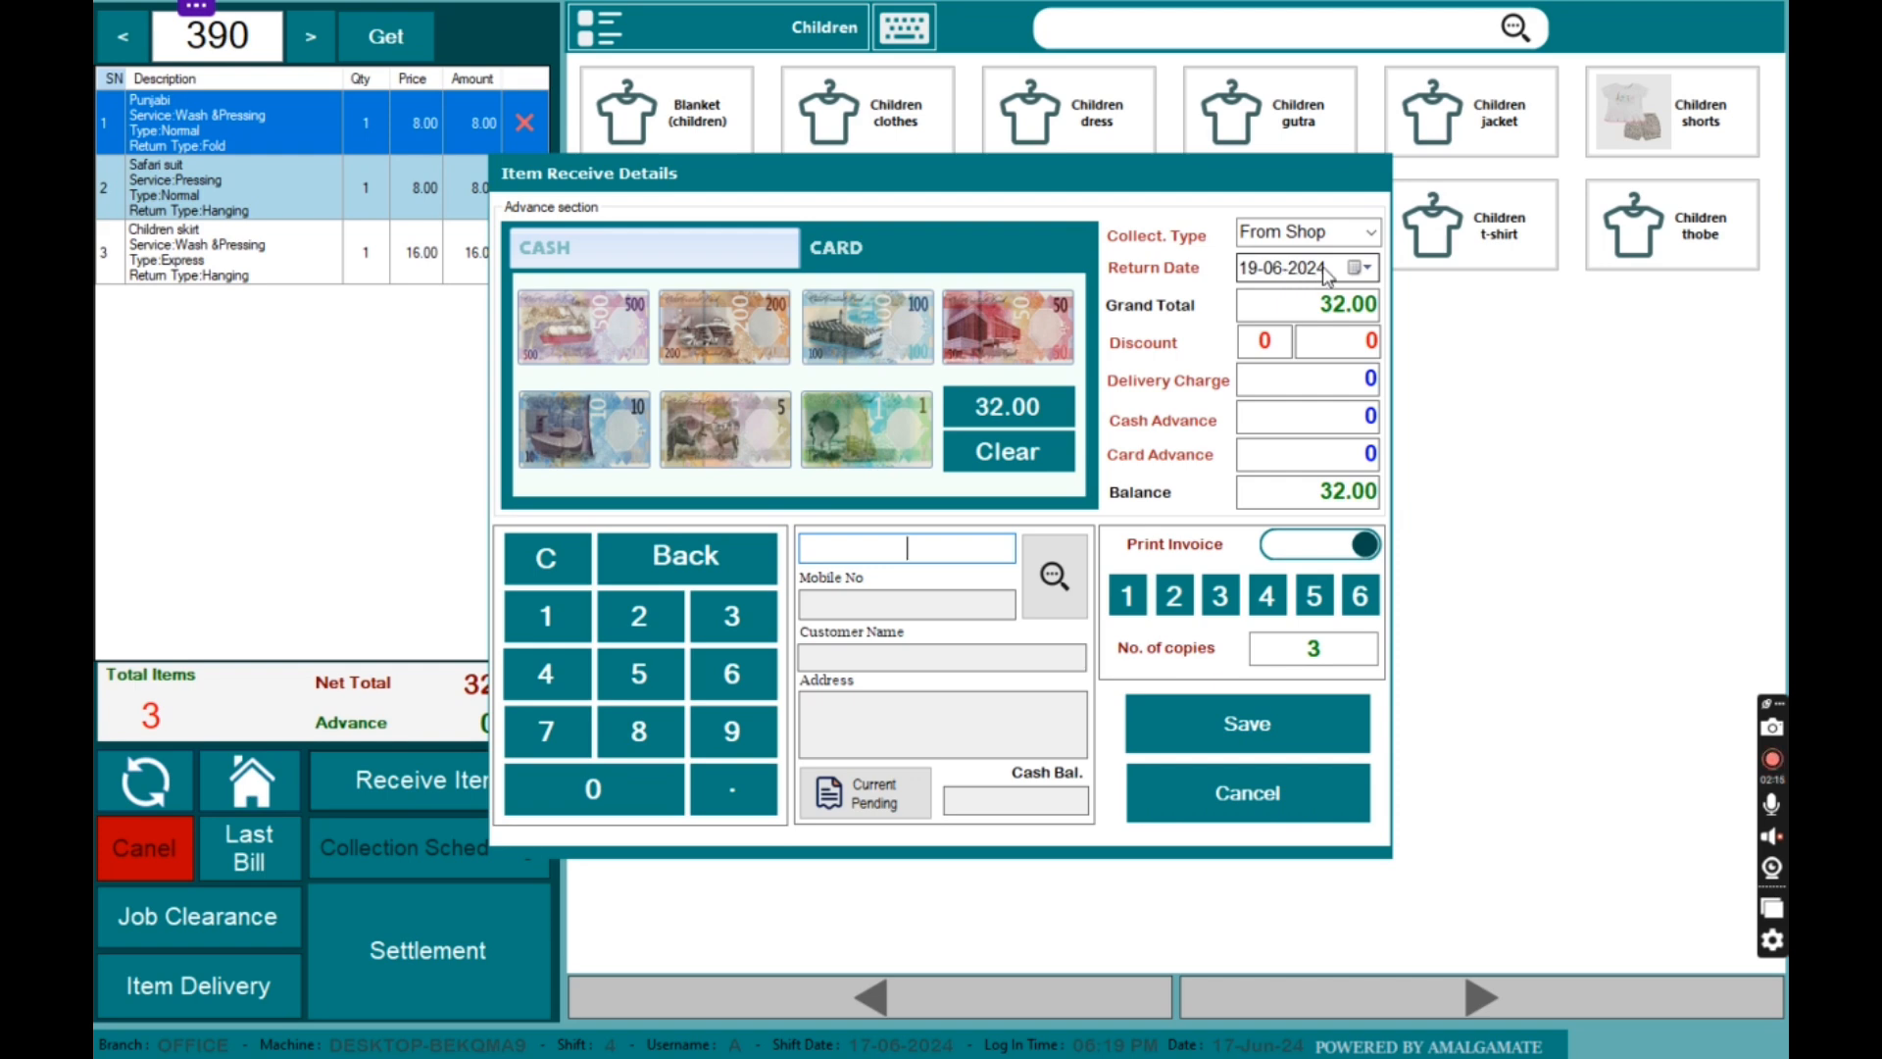
click(1360, 267)
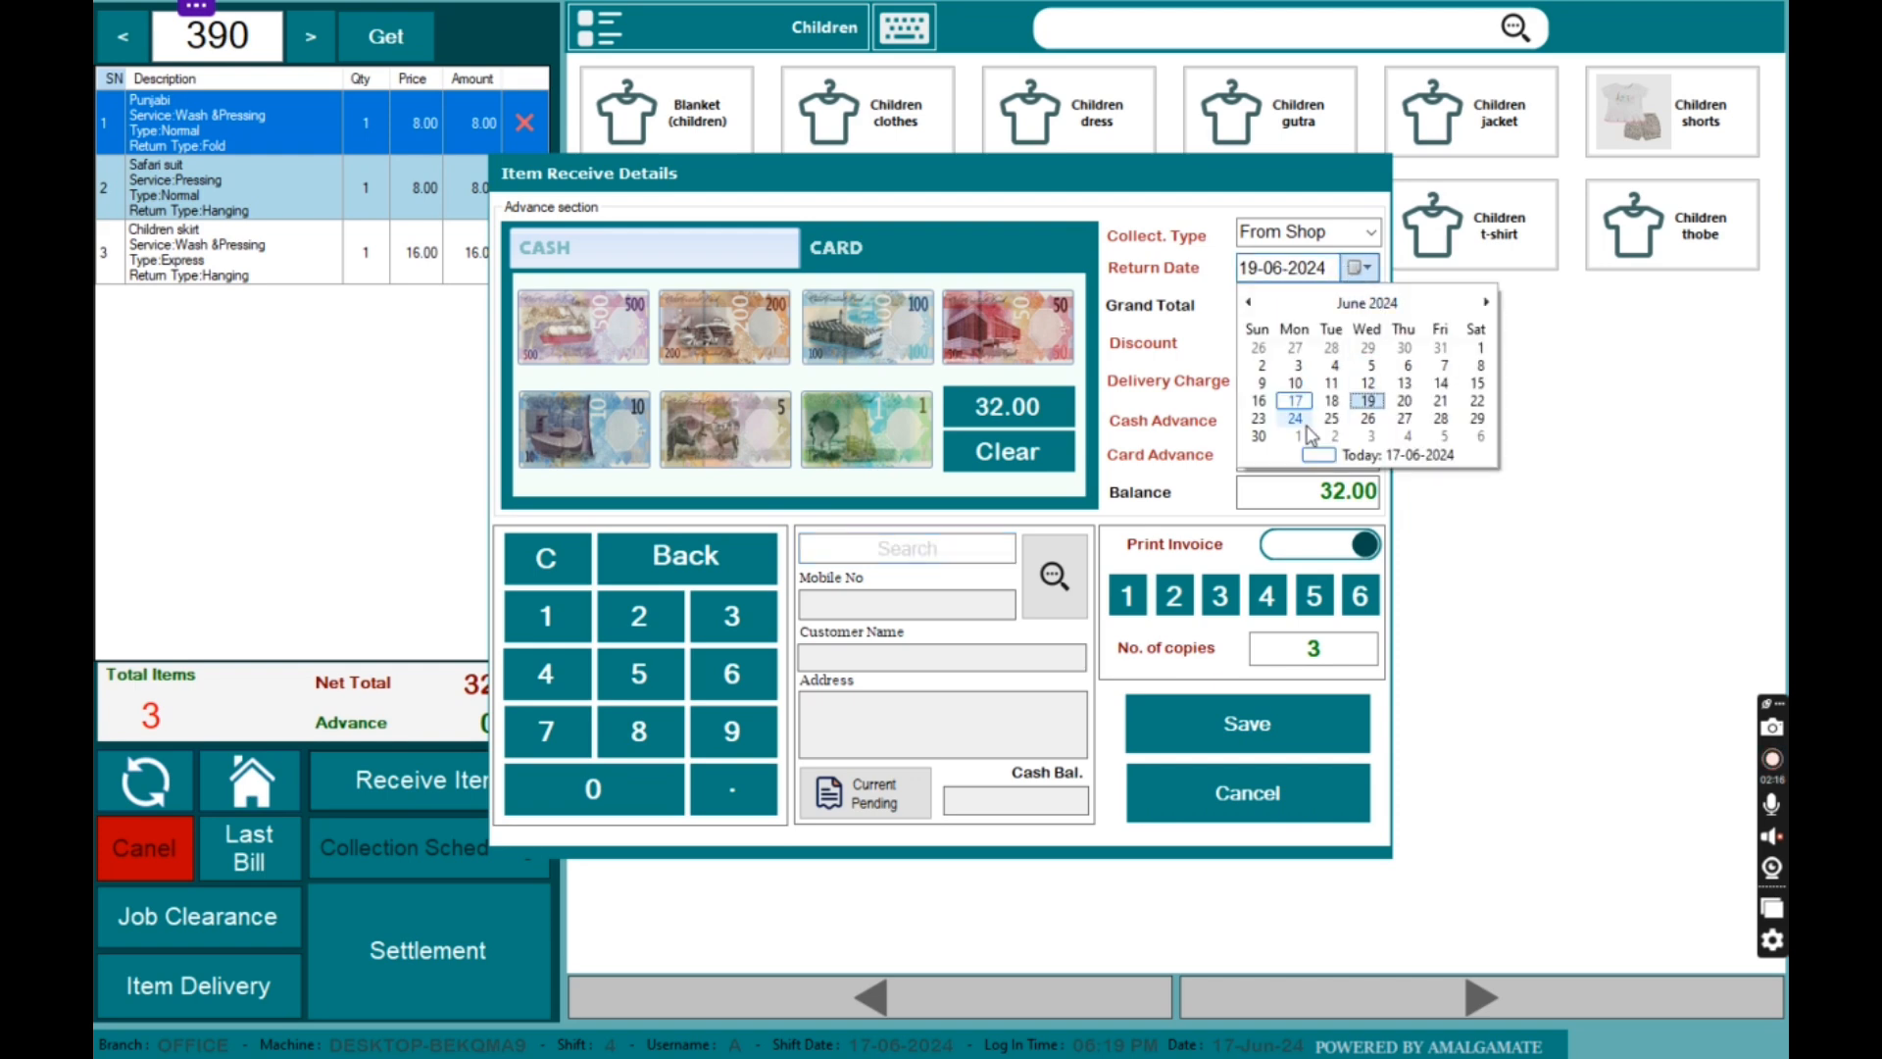
click(1368, 400)
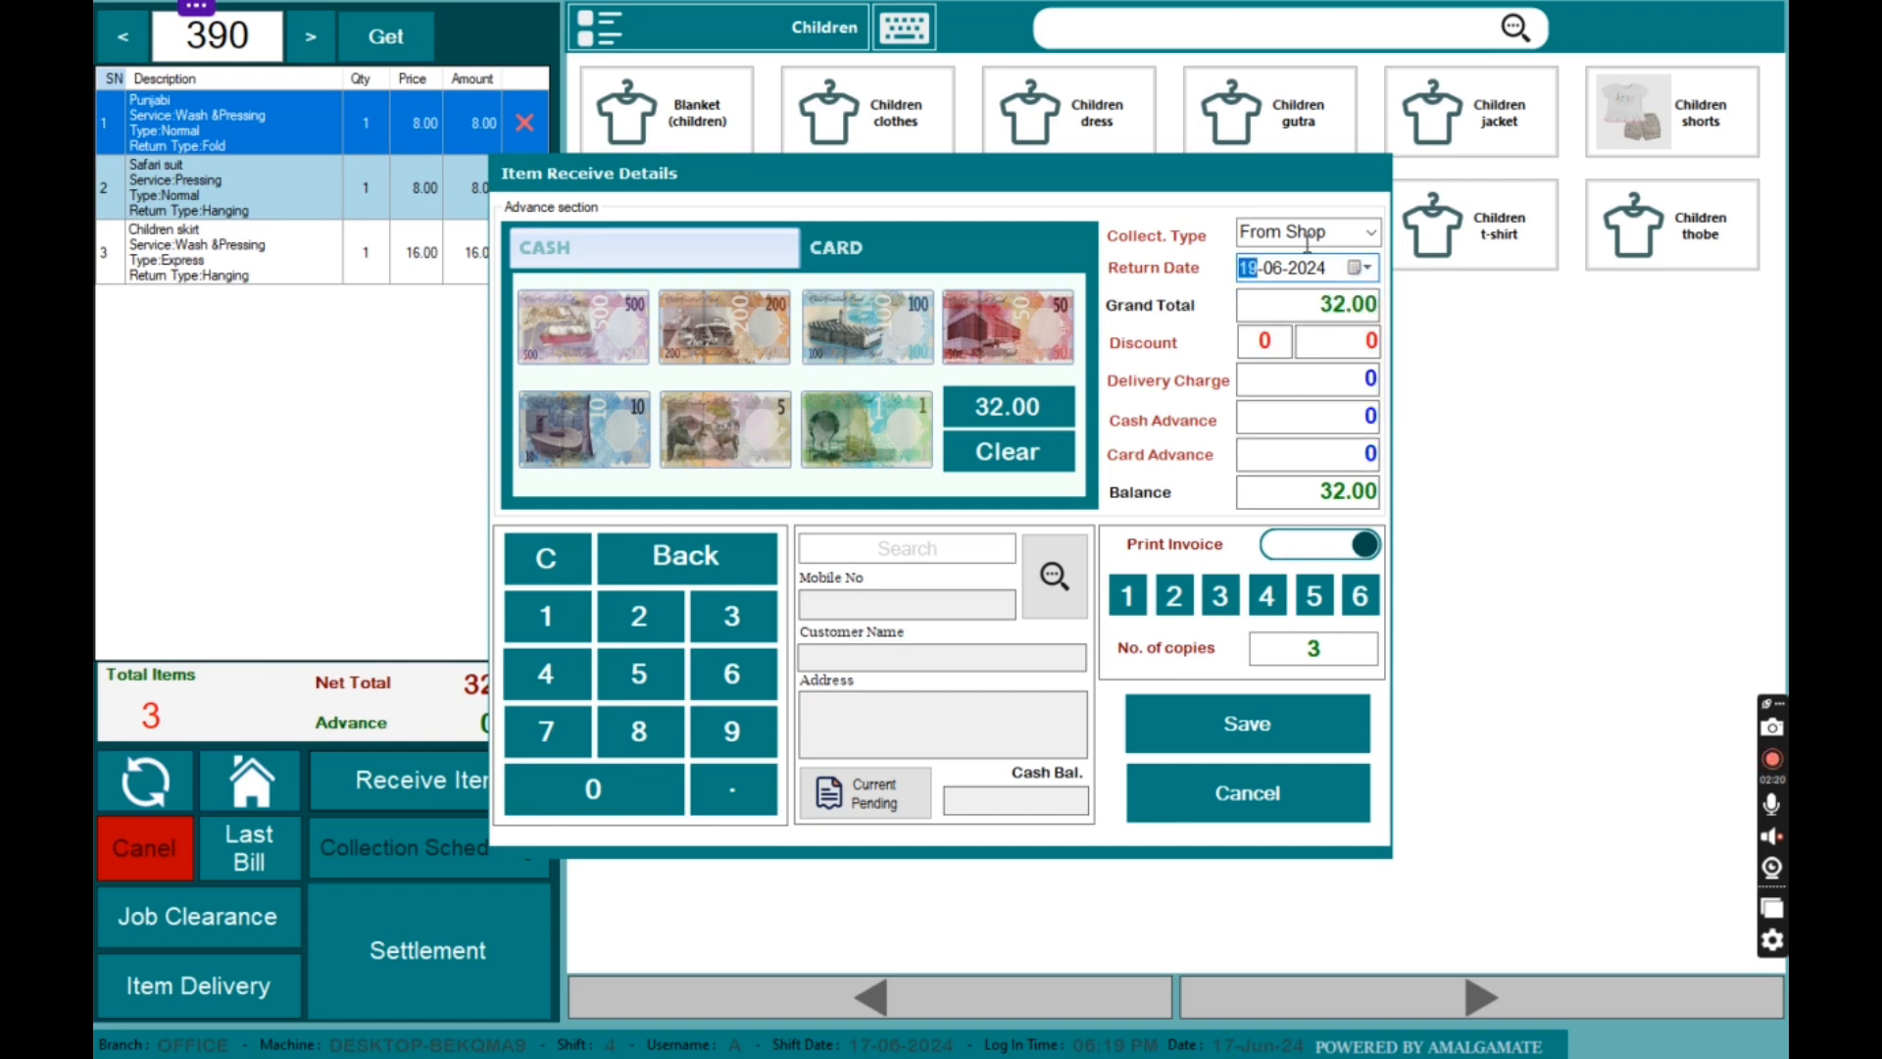
click(1373, 238)
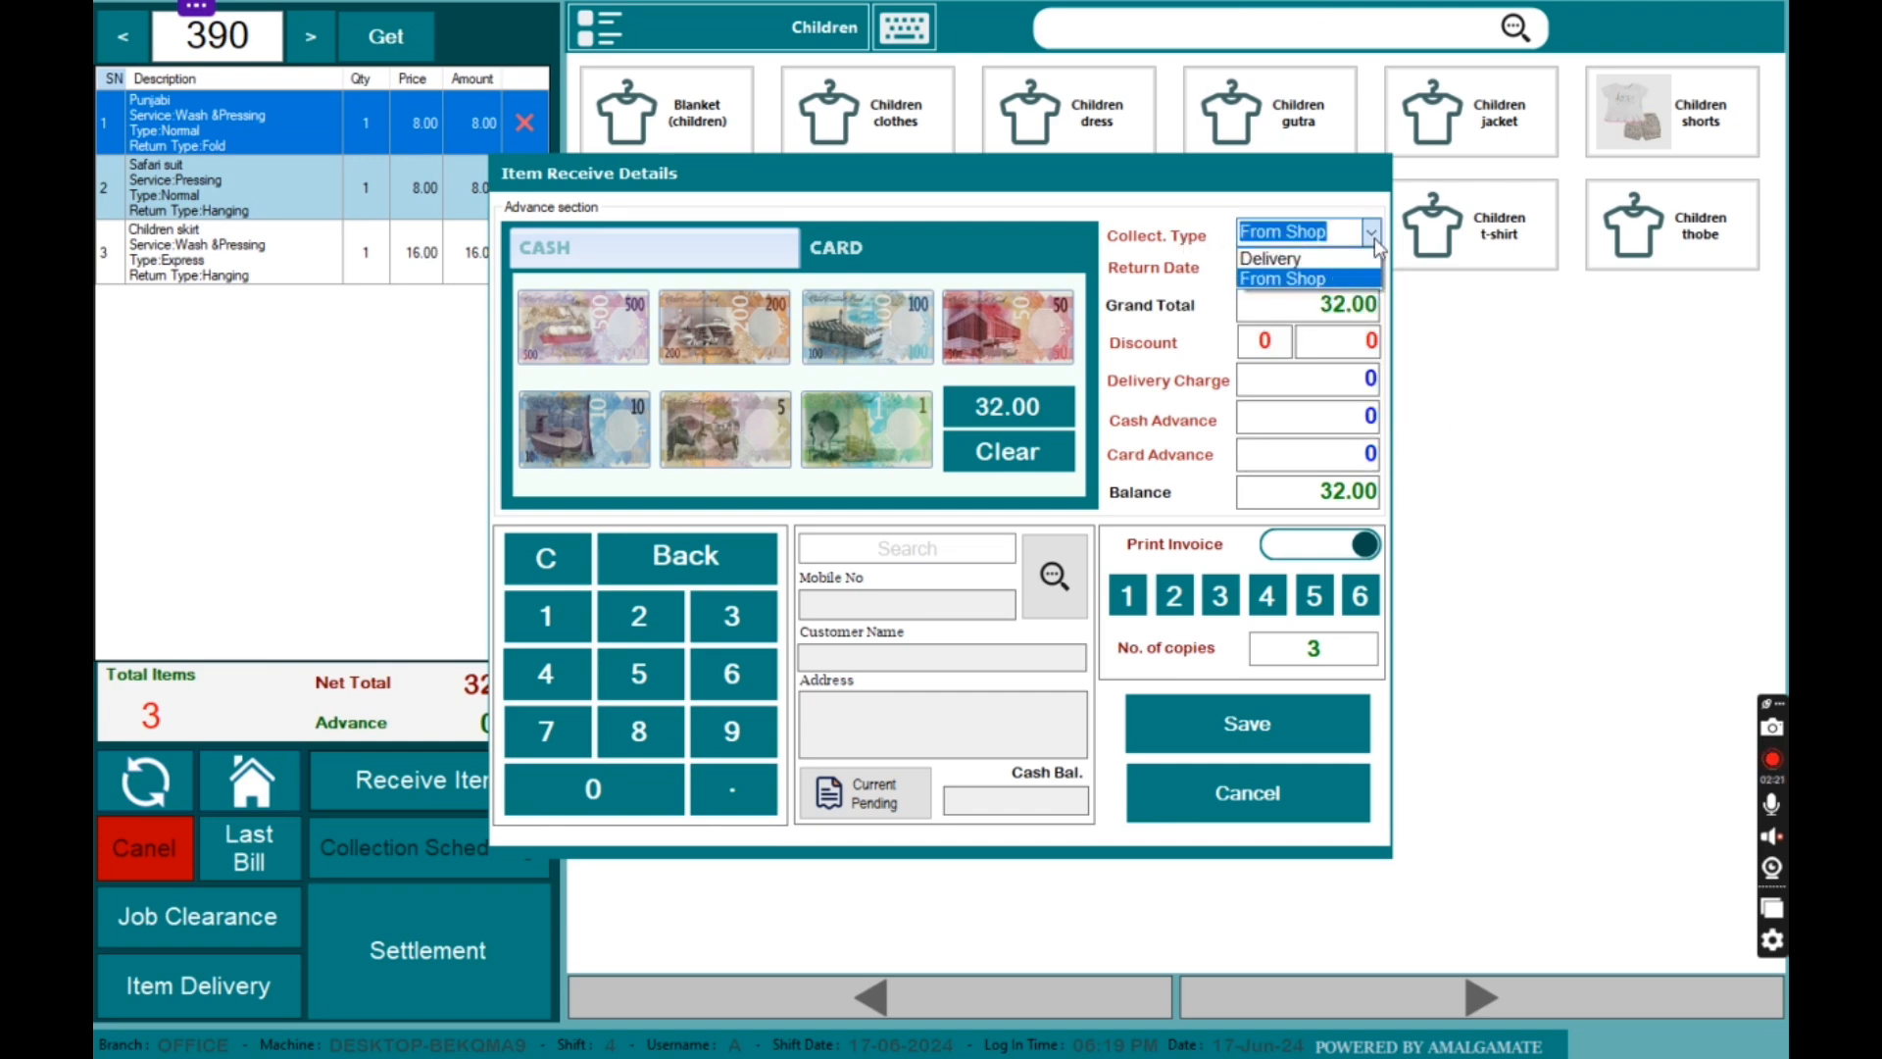
click(1327, 271)
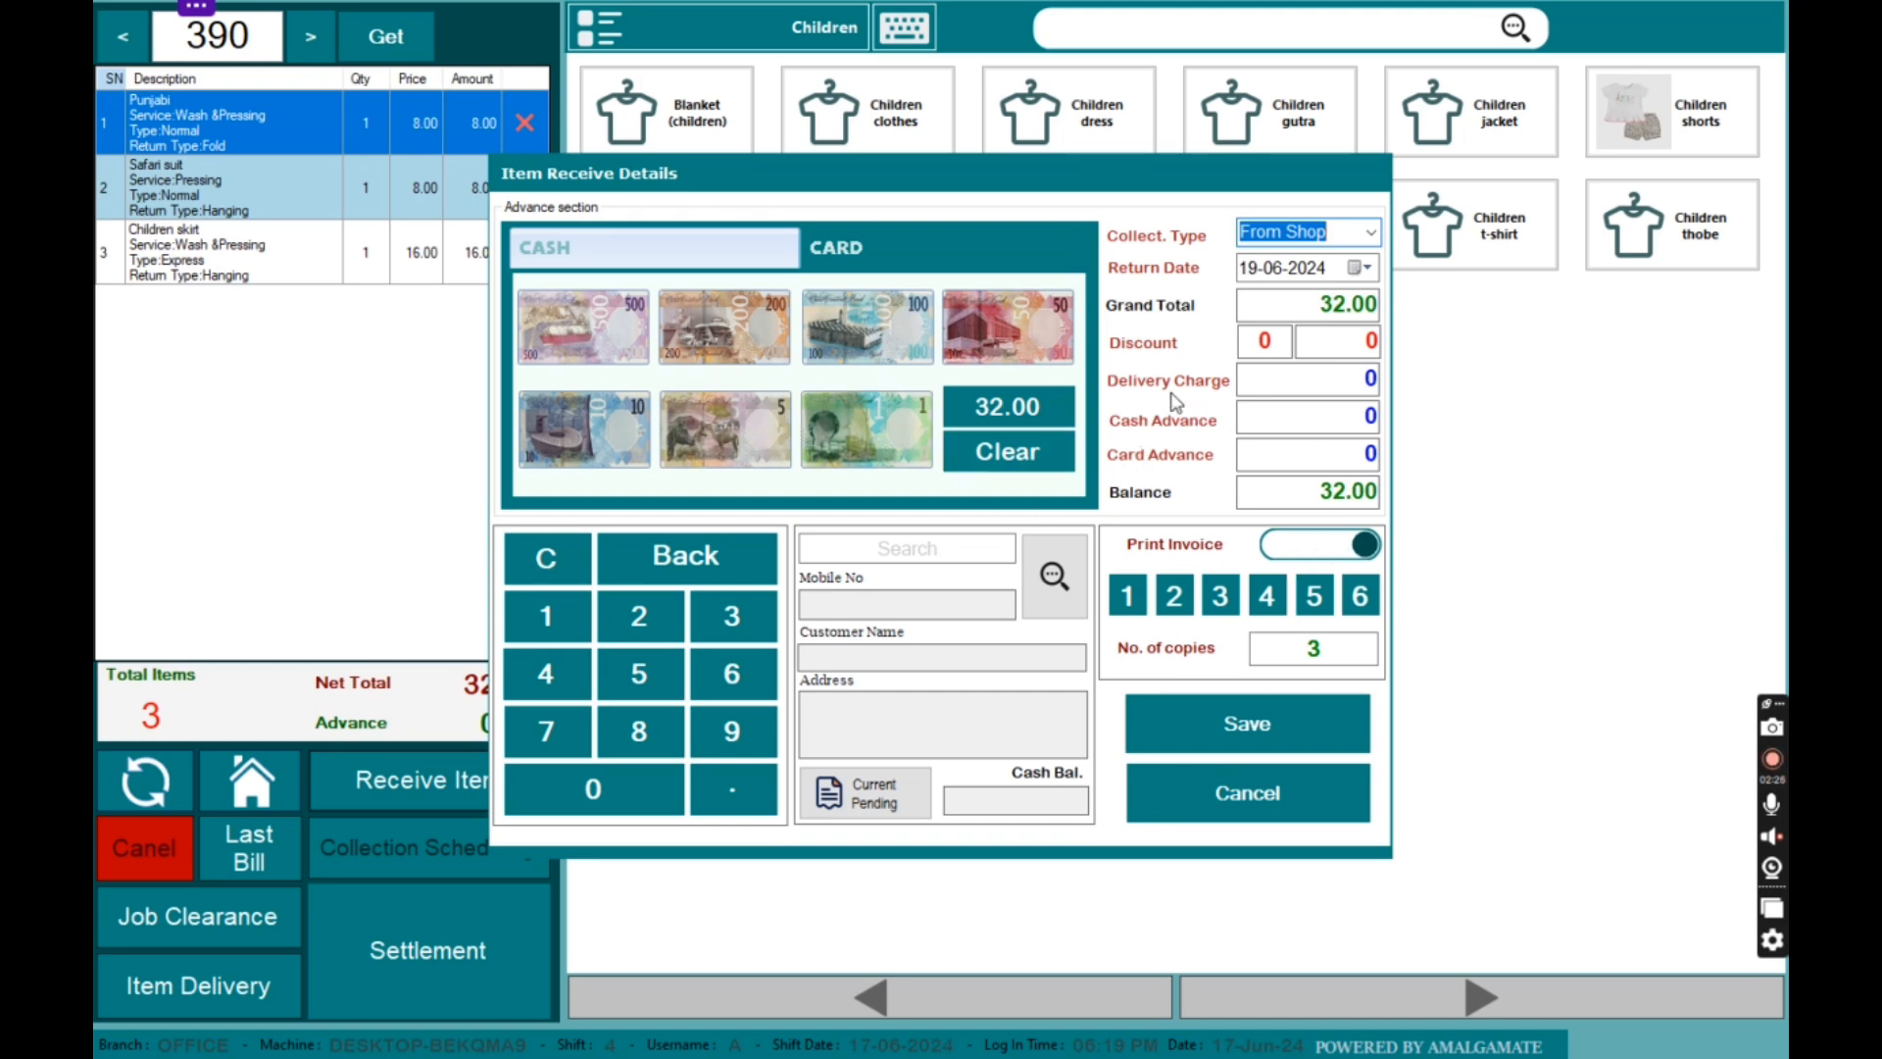
Step: Go through the cash and card advance amounts without entering any, and set the number of invoice copies to 3
click(1250, 416)
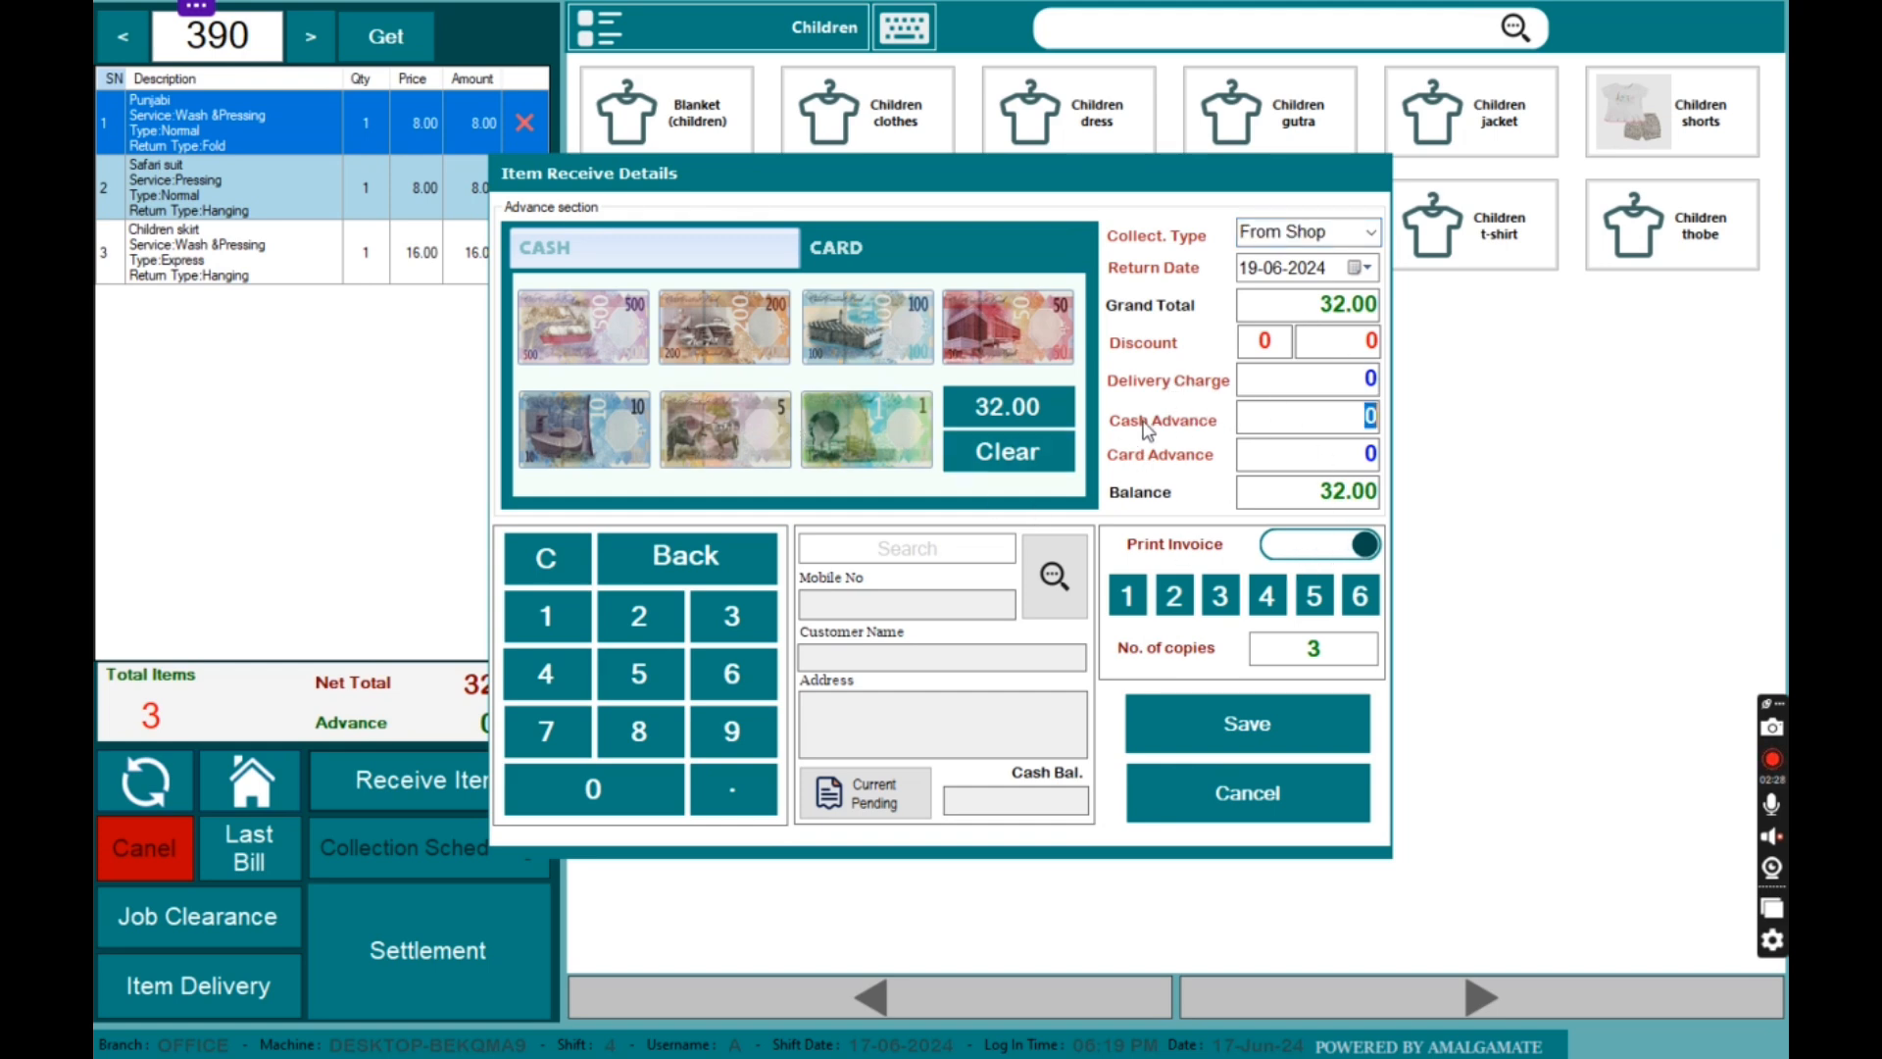
click(1336, 459)
click(1267, 595)
click(1222, 598)
Step: Search for the customer by mobile number to fill in the customer details of the order
click(910, 551)
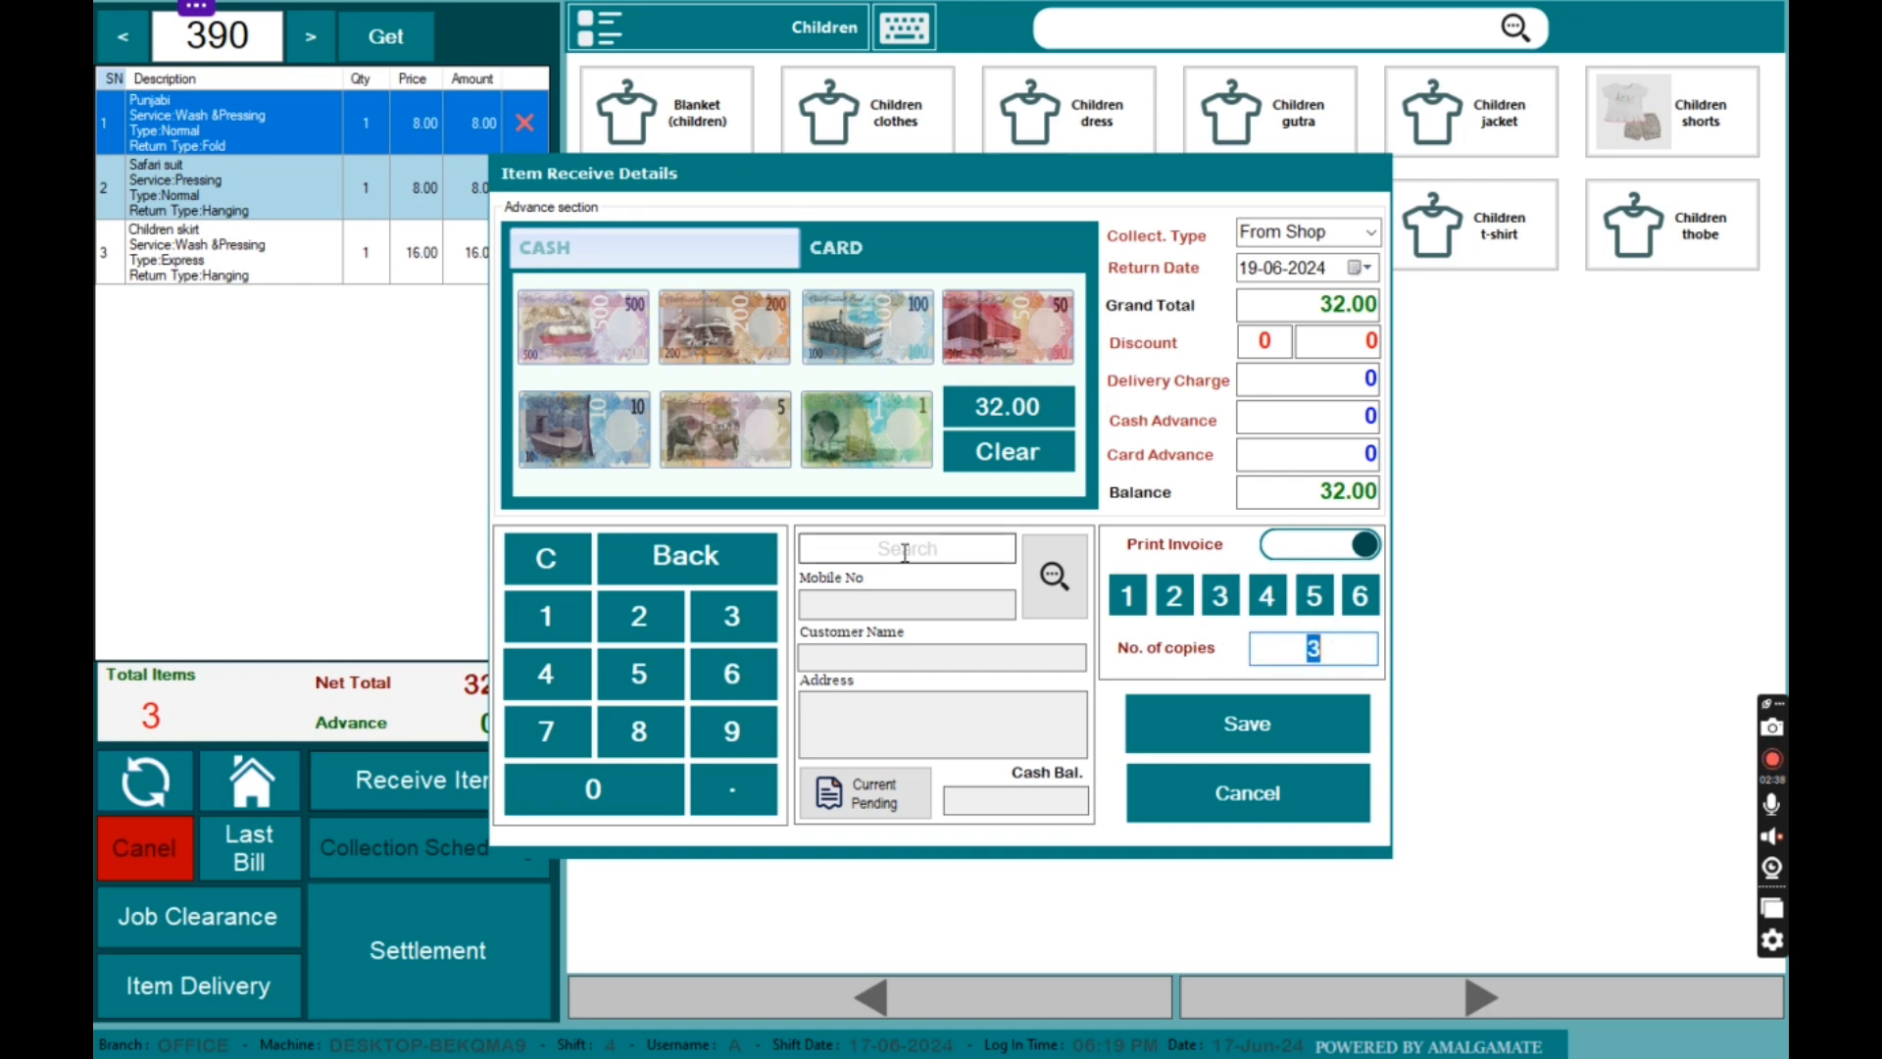
text(321)
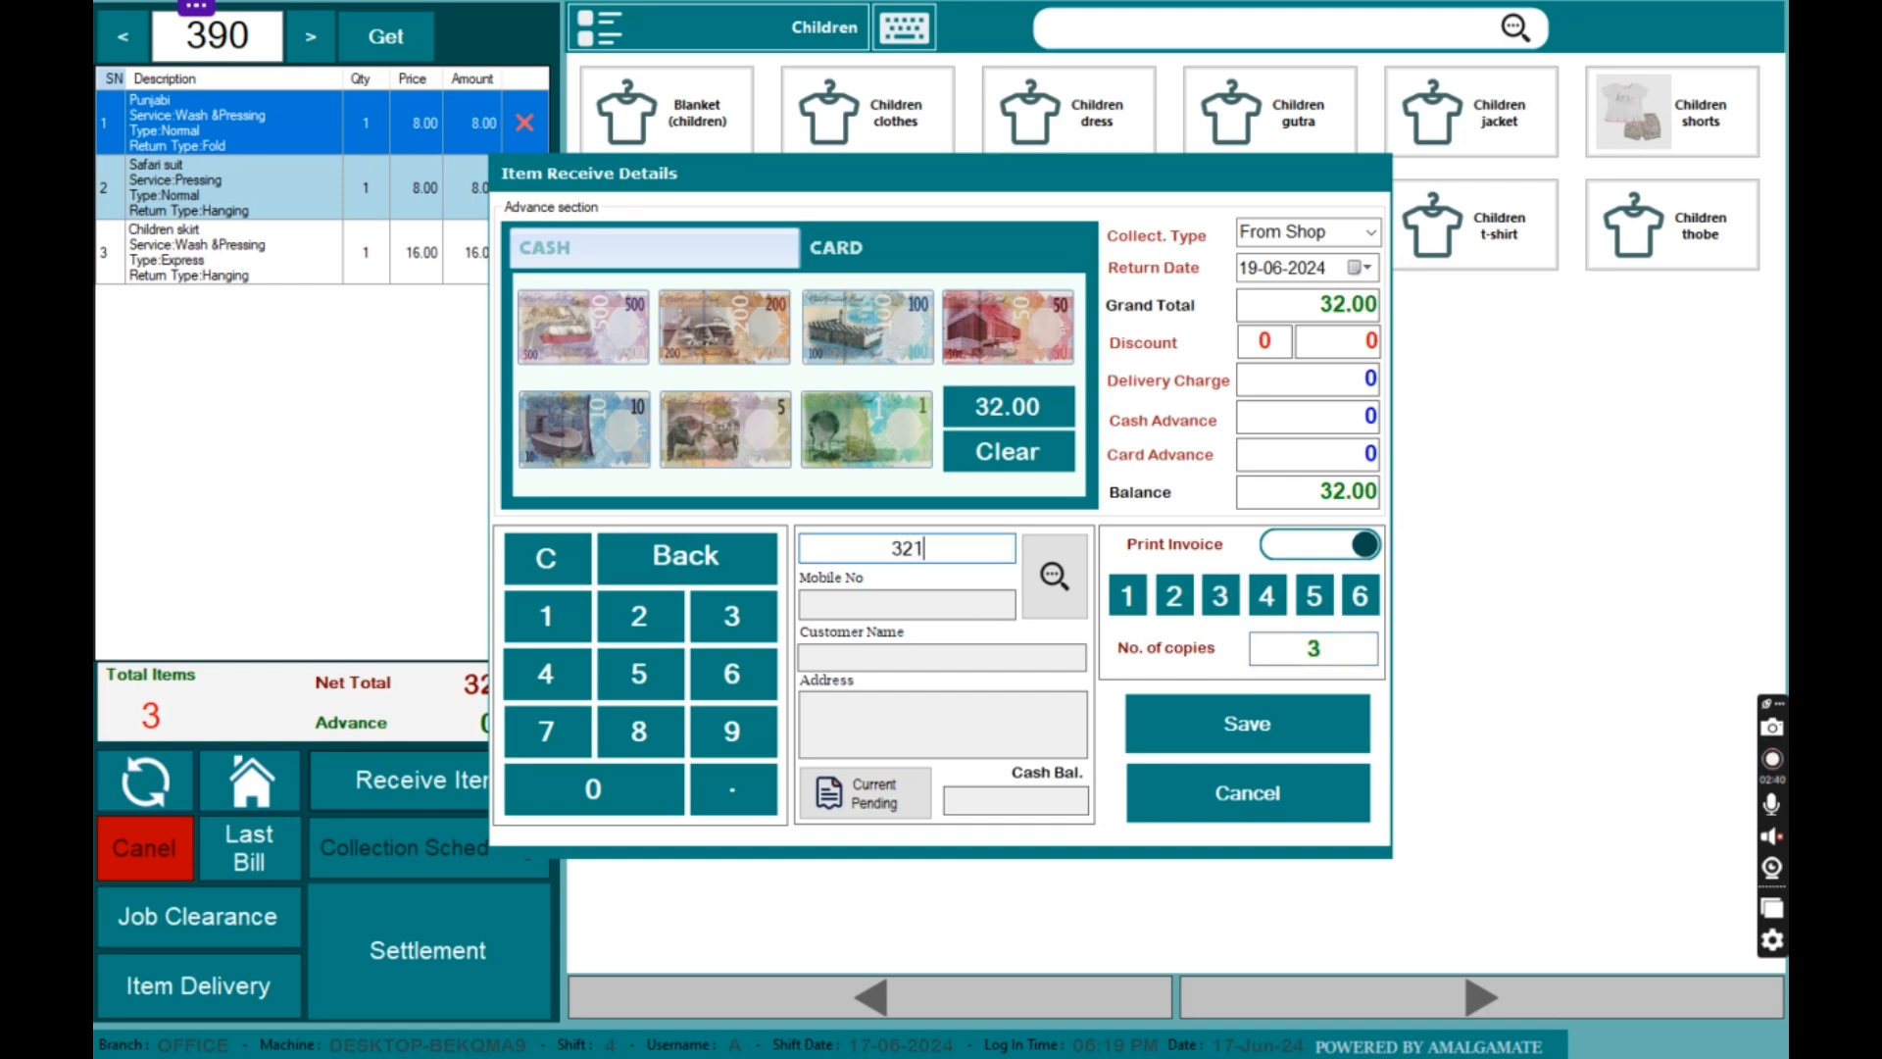
click(1056, 584)
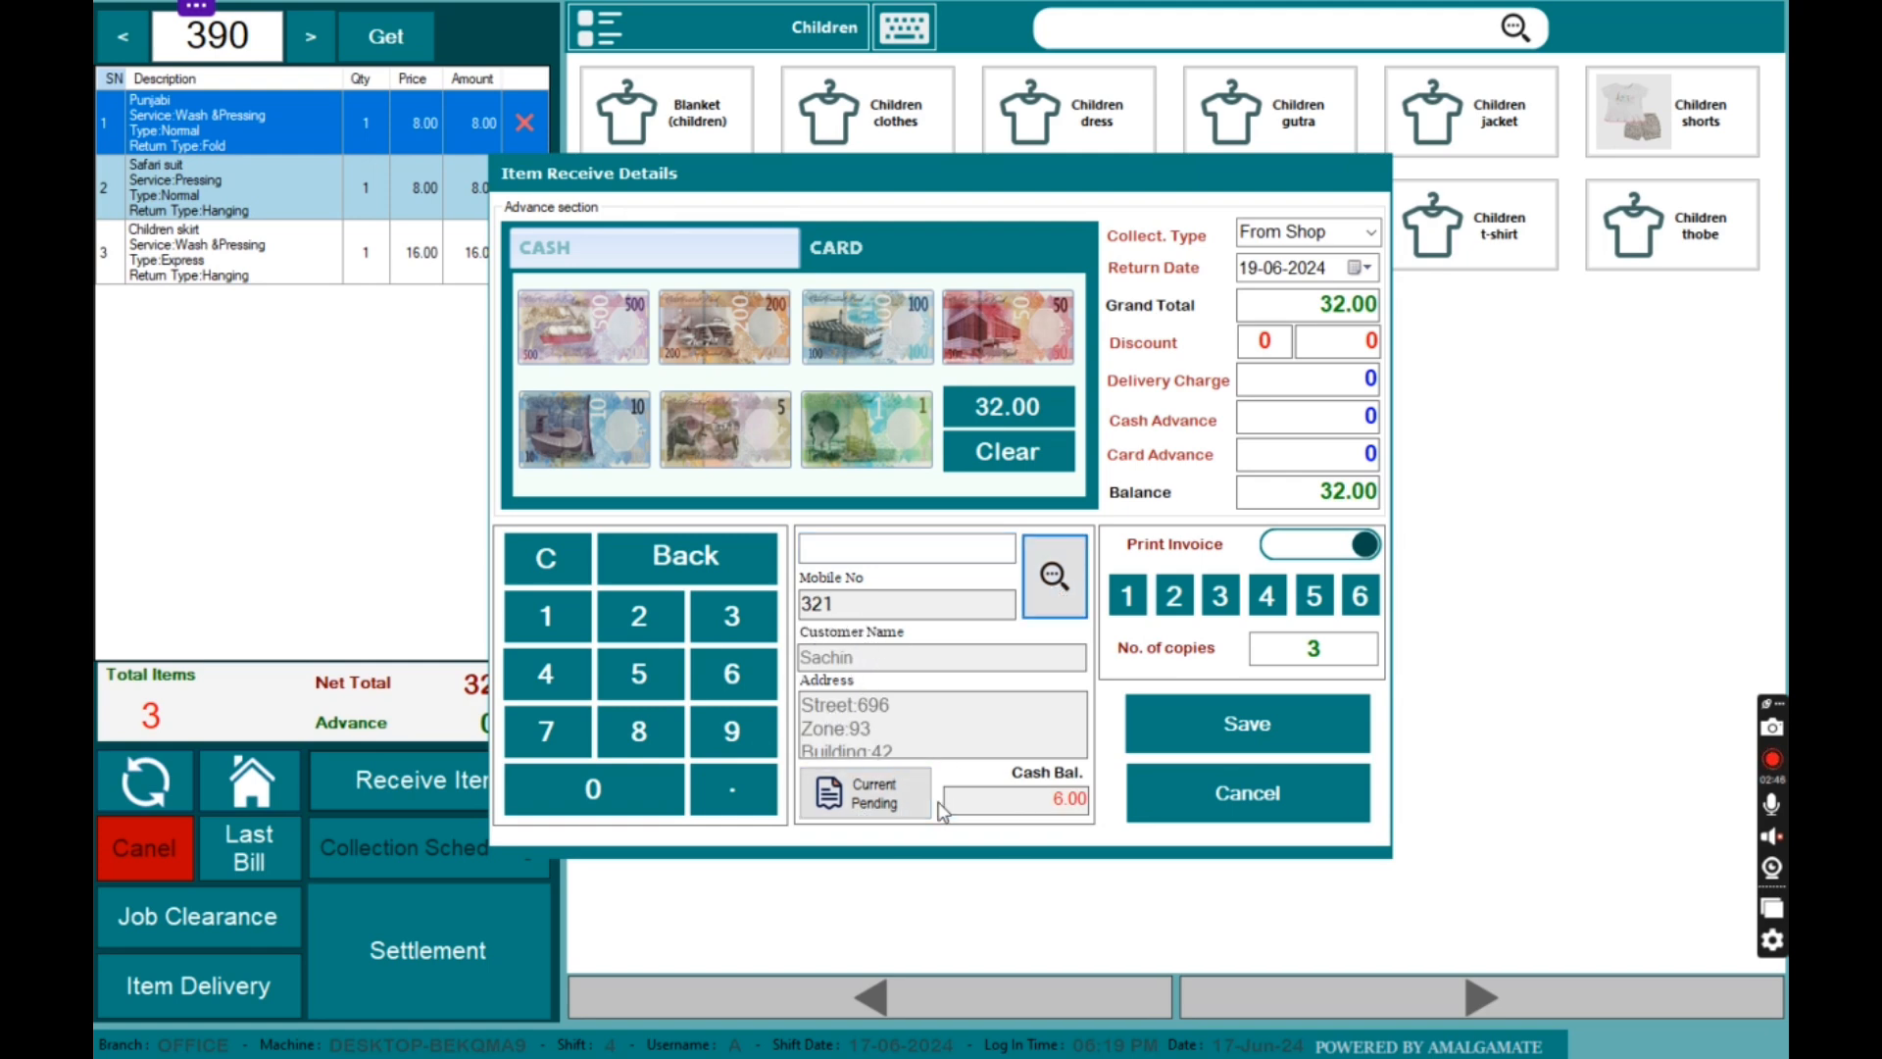
Step: Check the customer's current pending orders and the items in the listed order, and return to the item receive details
click(867, 795)
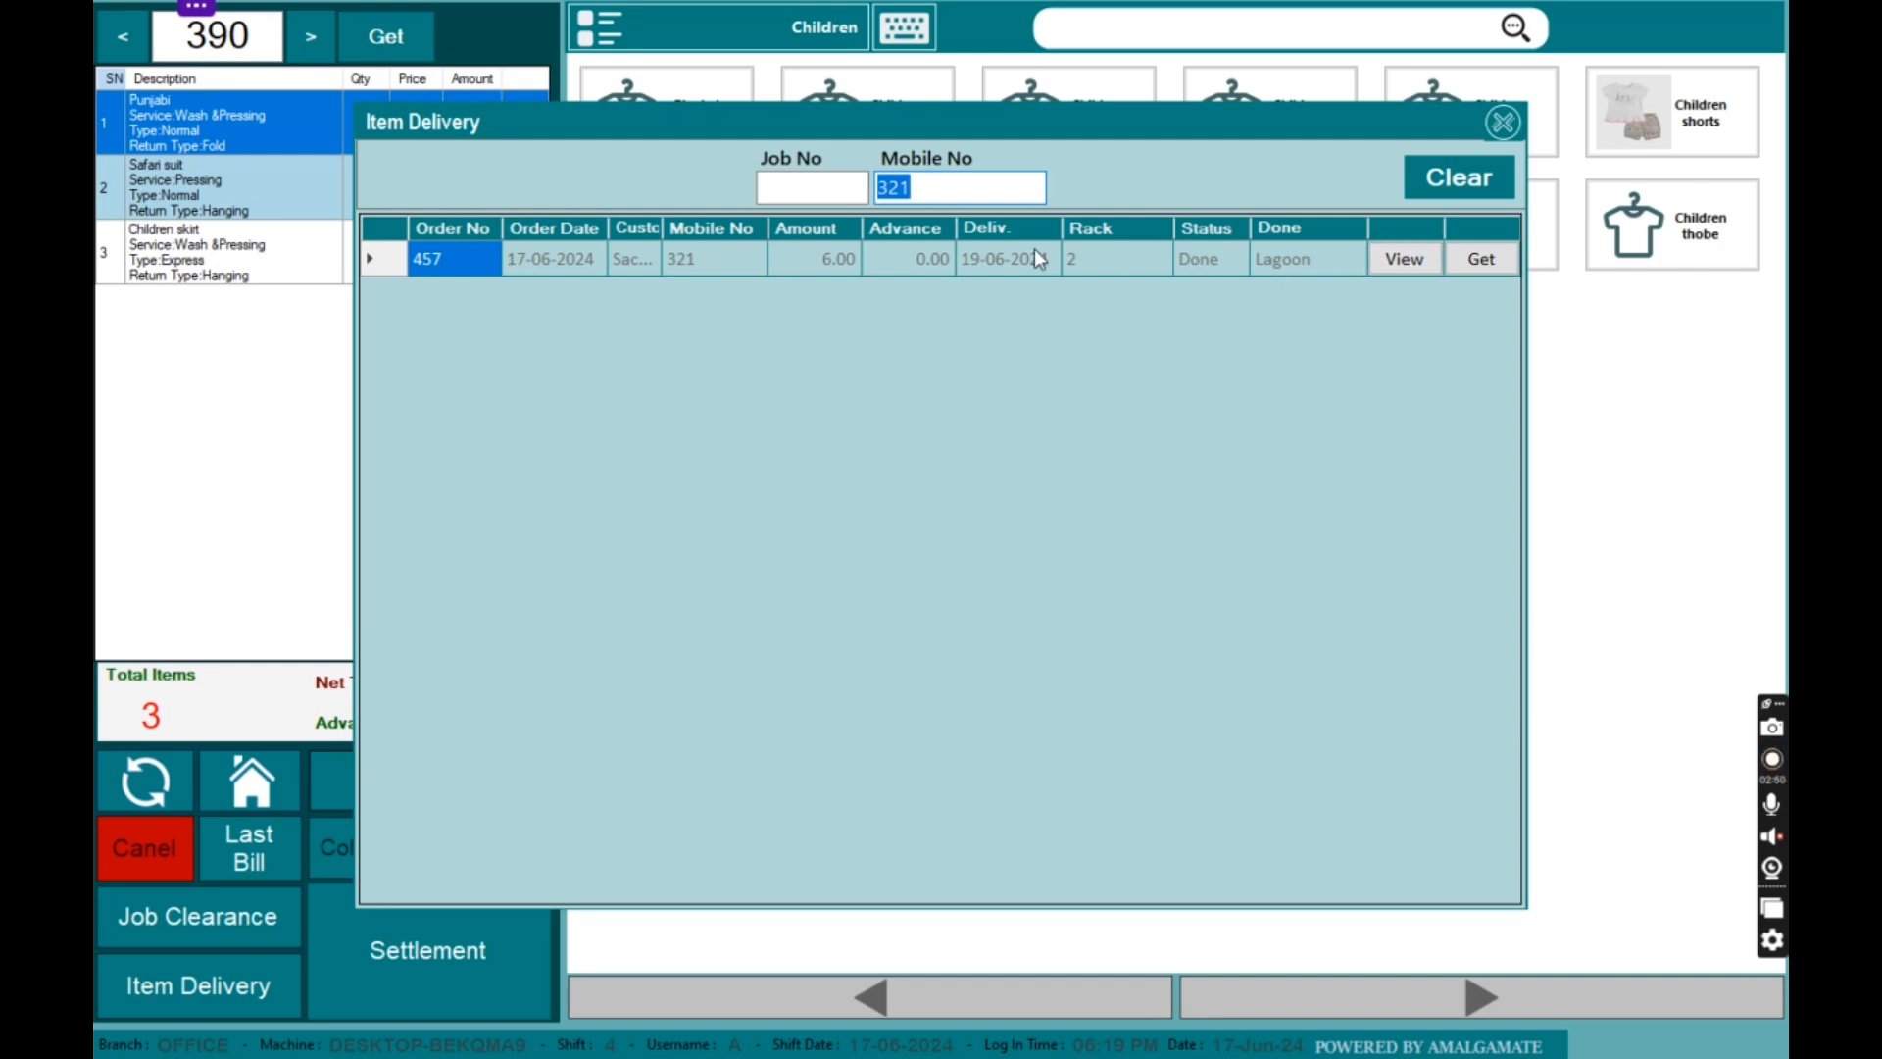
click(1382, 255)
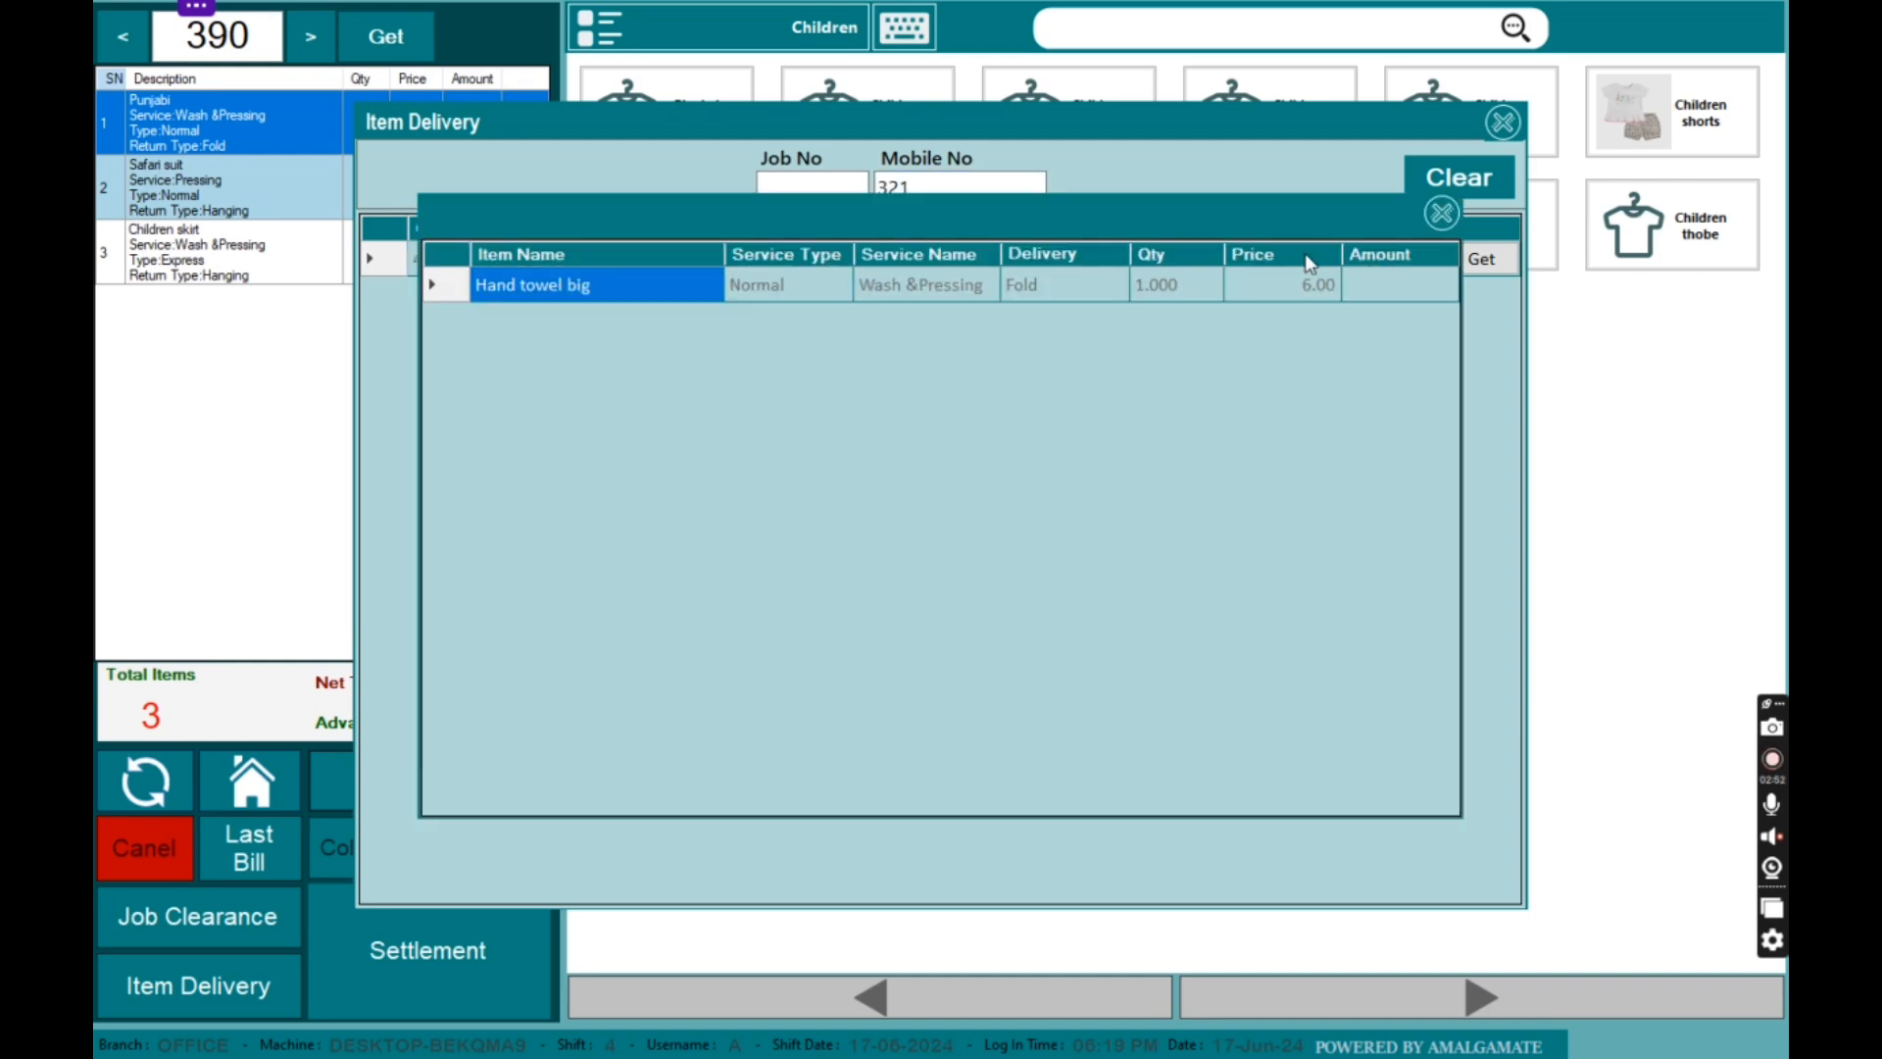
click(1439, 216)
click(1503, 122)
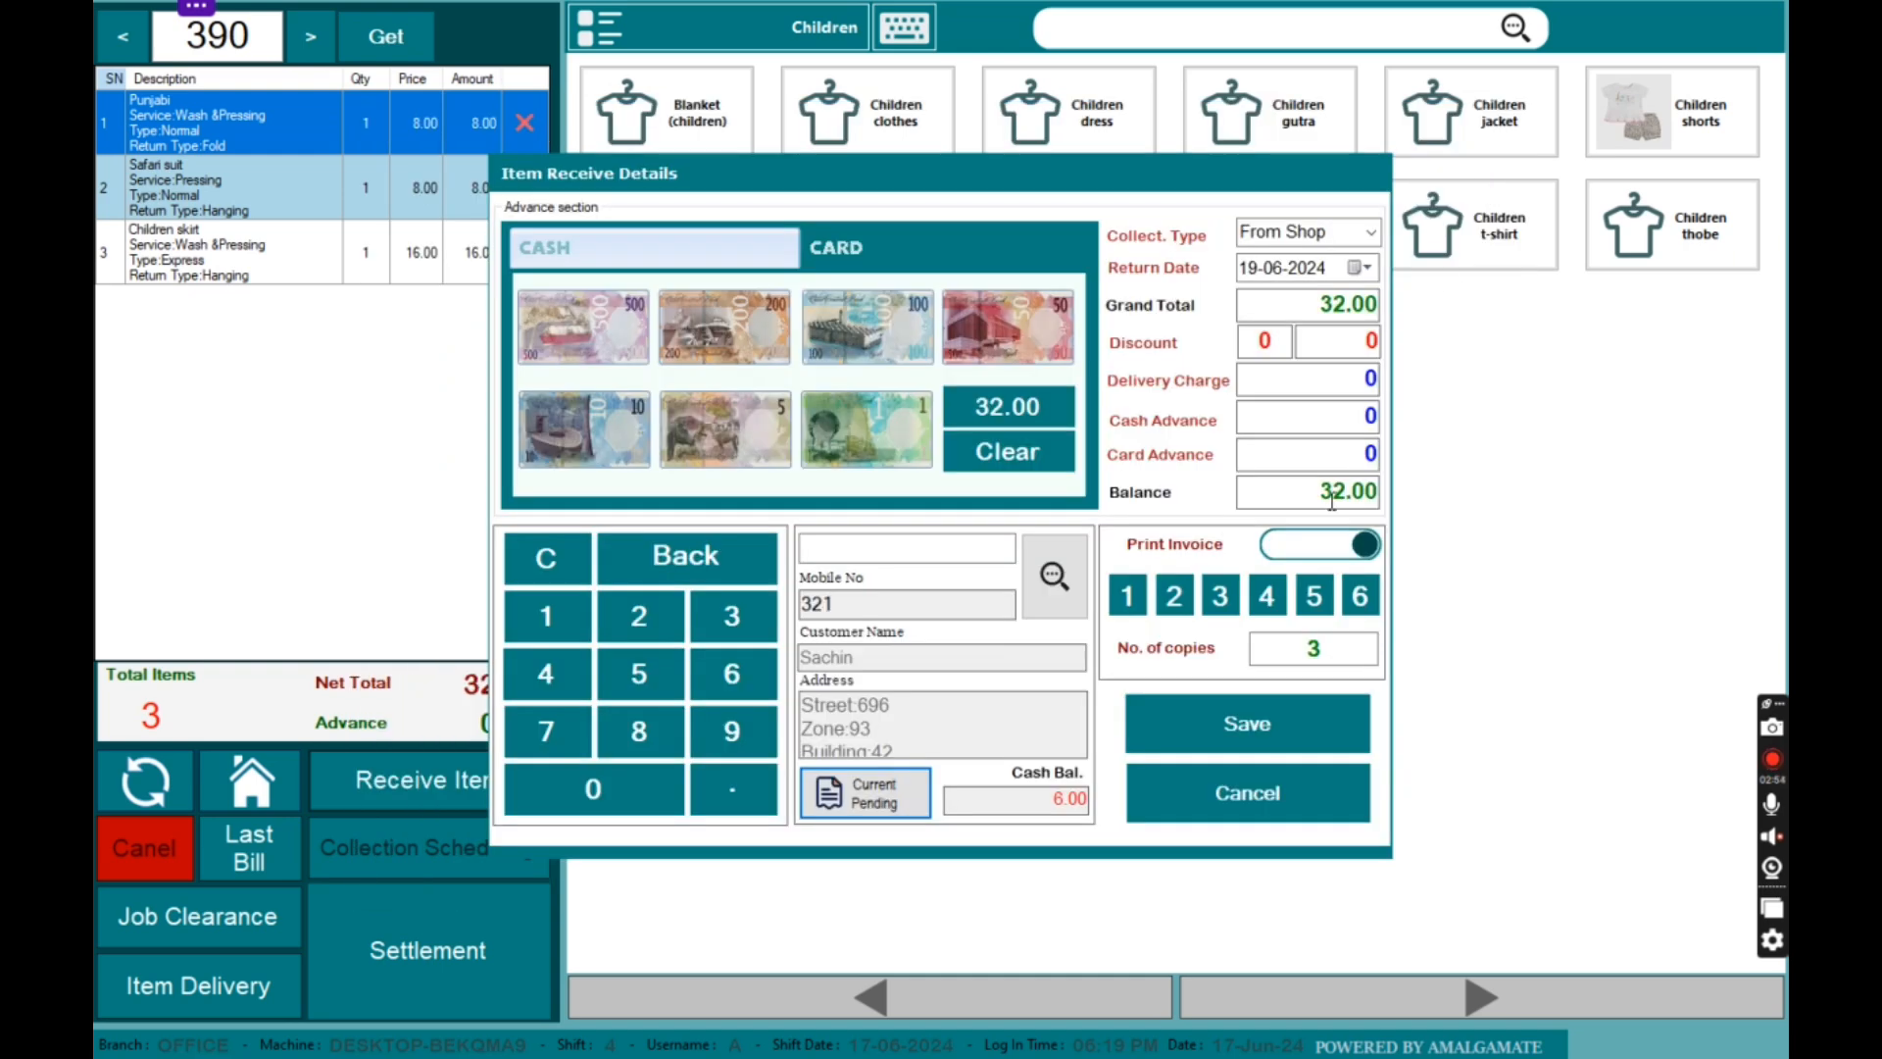
Step: Turn off invoice printing for the received order and save it
click(1311, 540)
click(1287, 715)
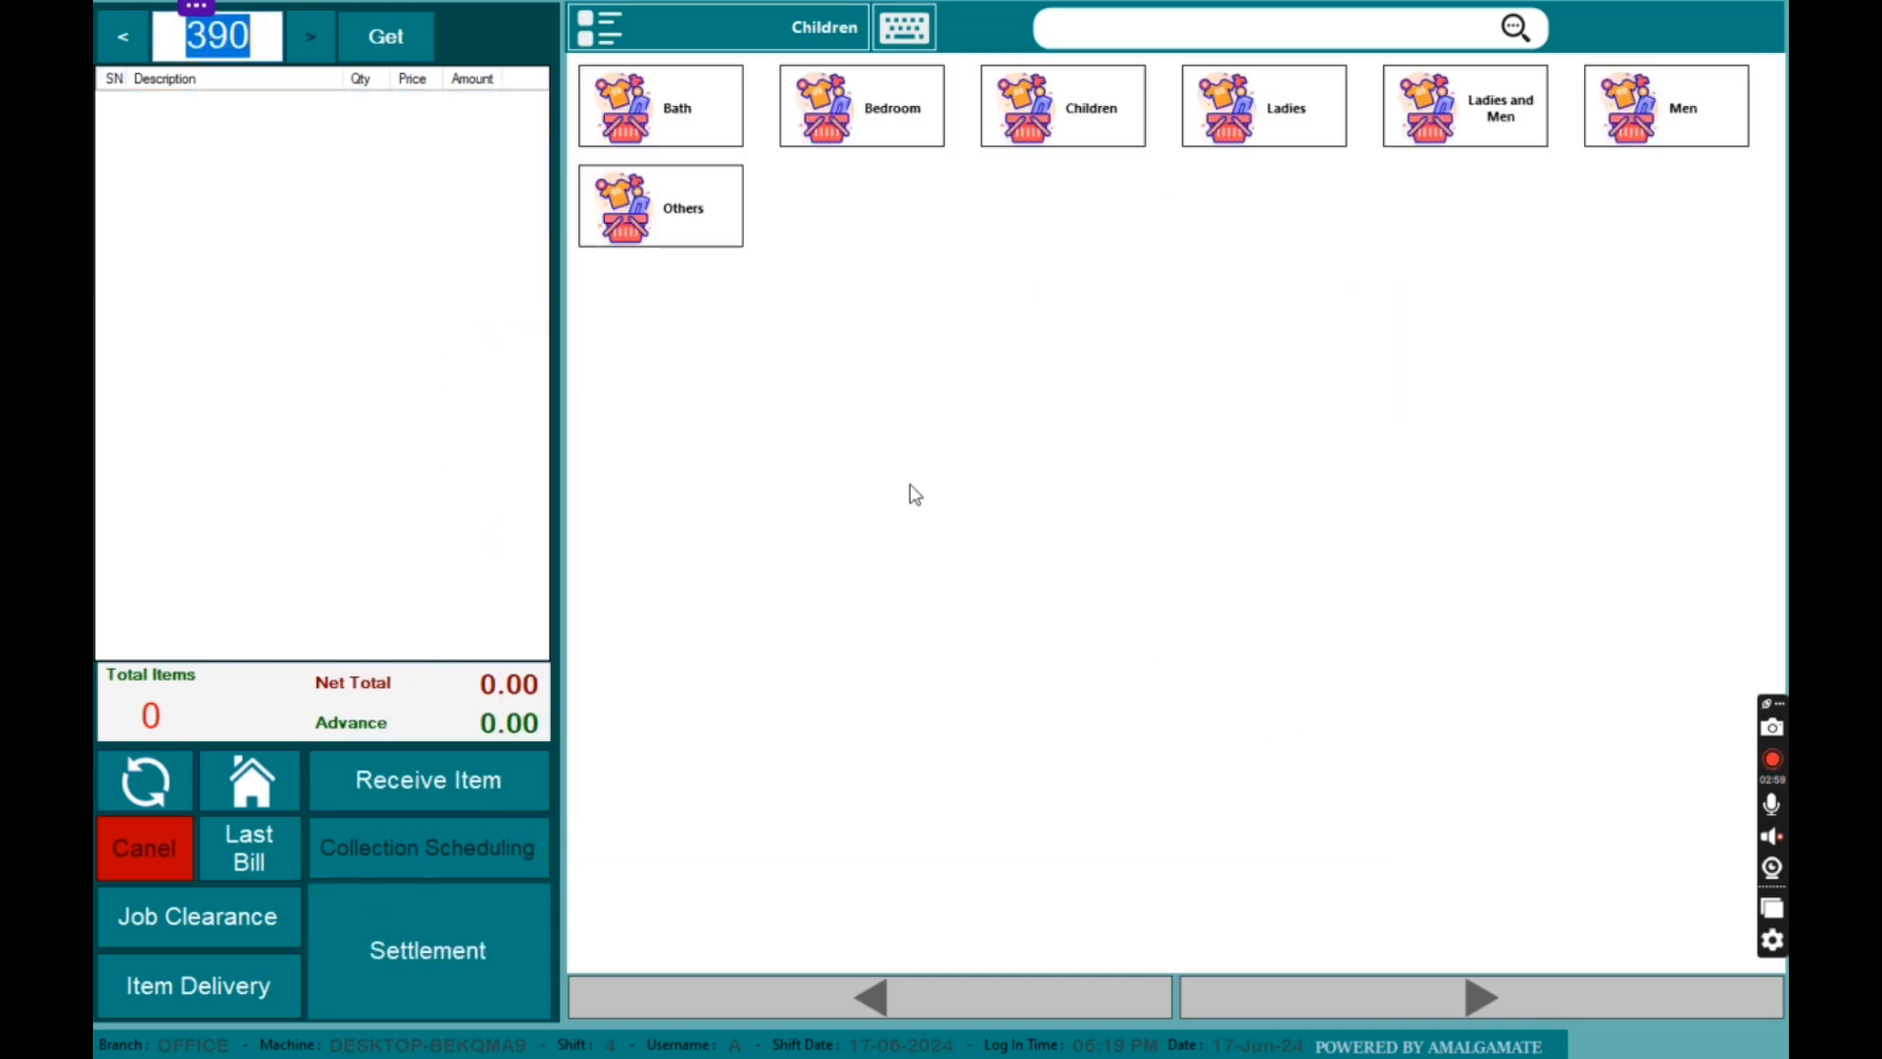
Step: Find the customer's order in Job Clearance by mobile number and view its items
click(206, 928)
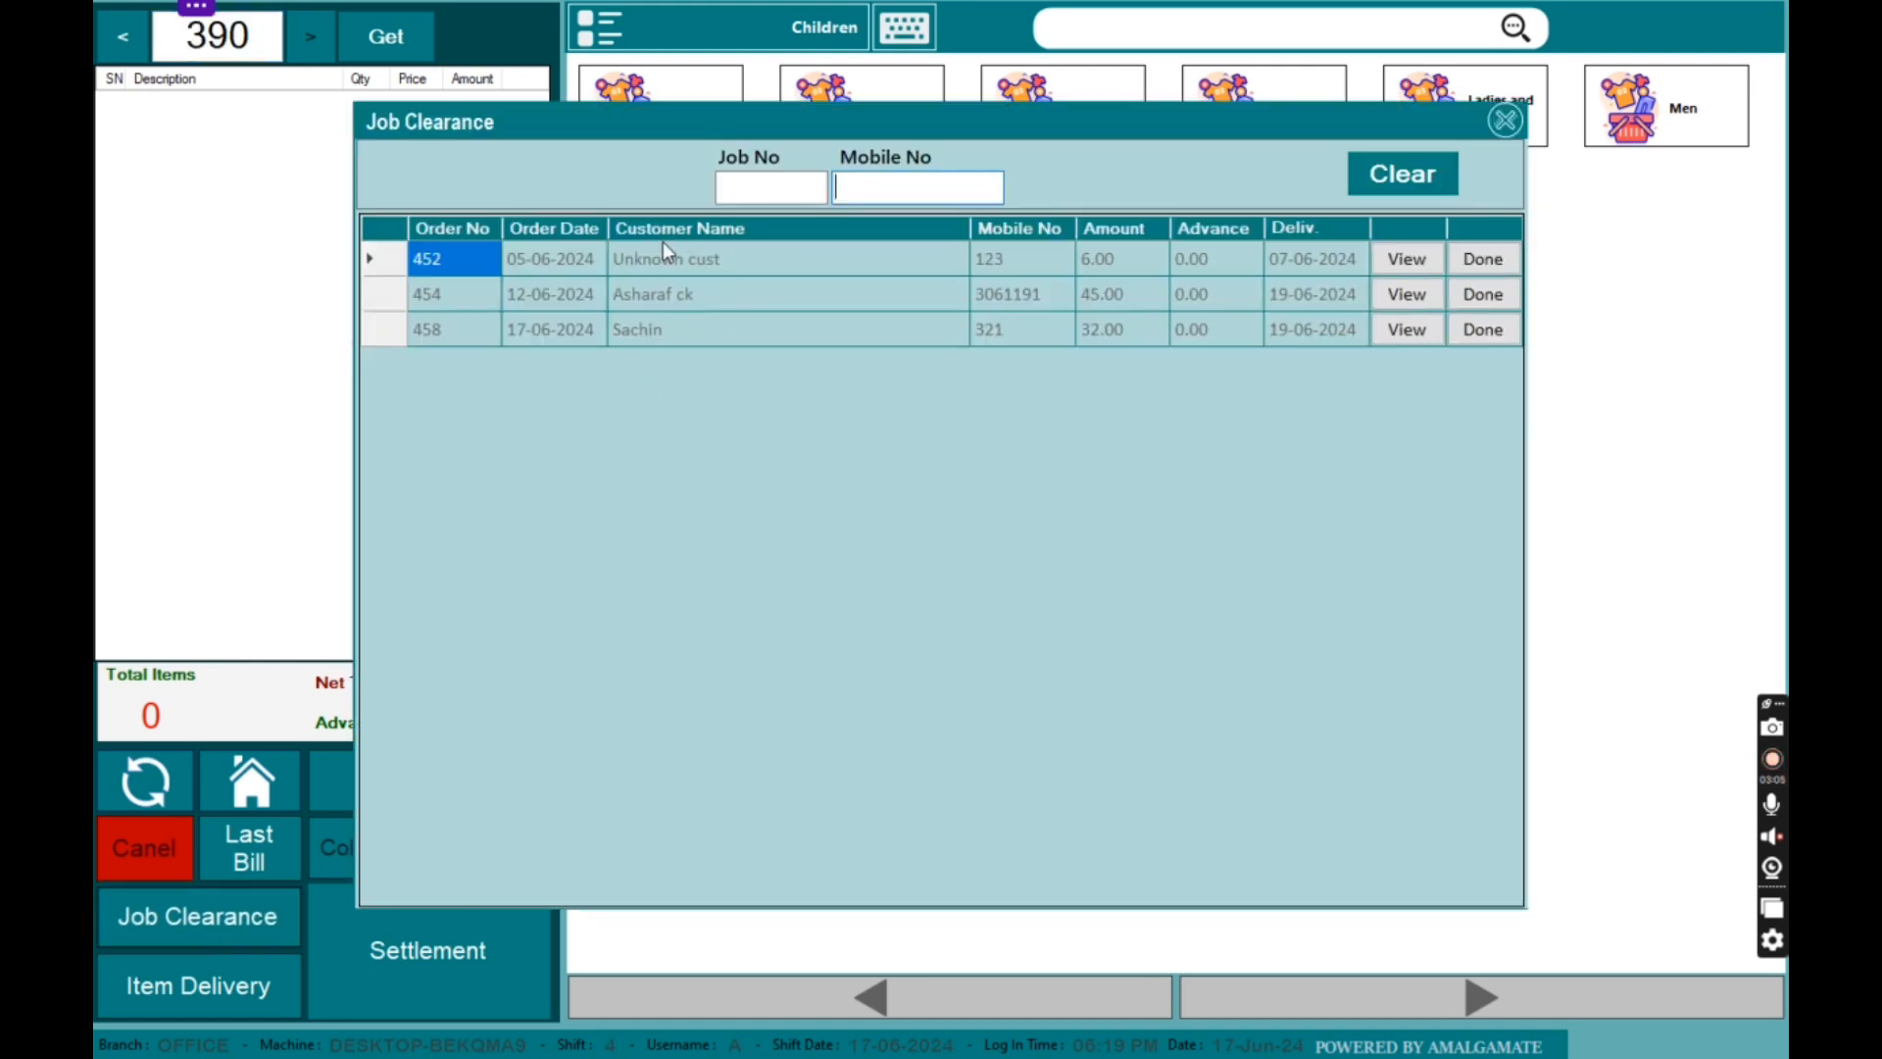
click(877, 188)
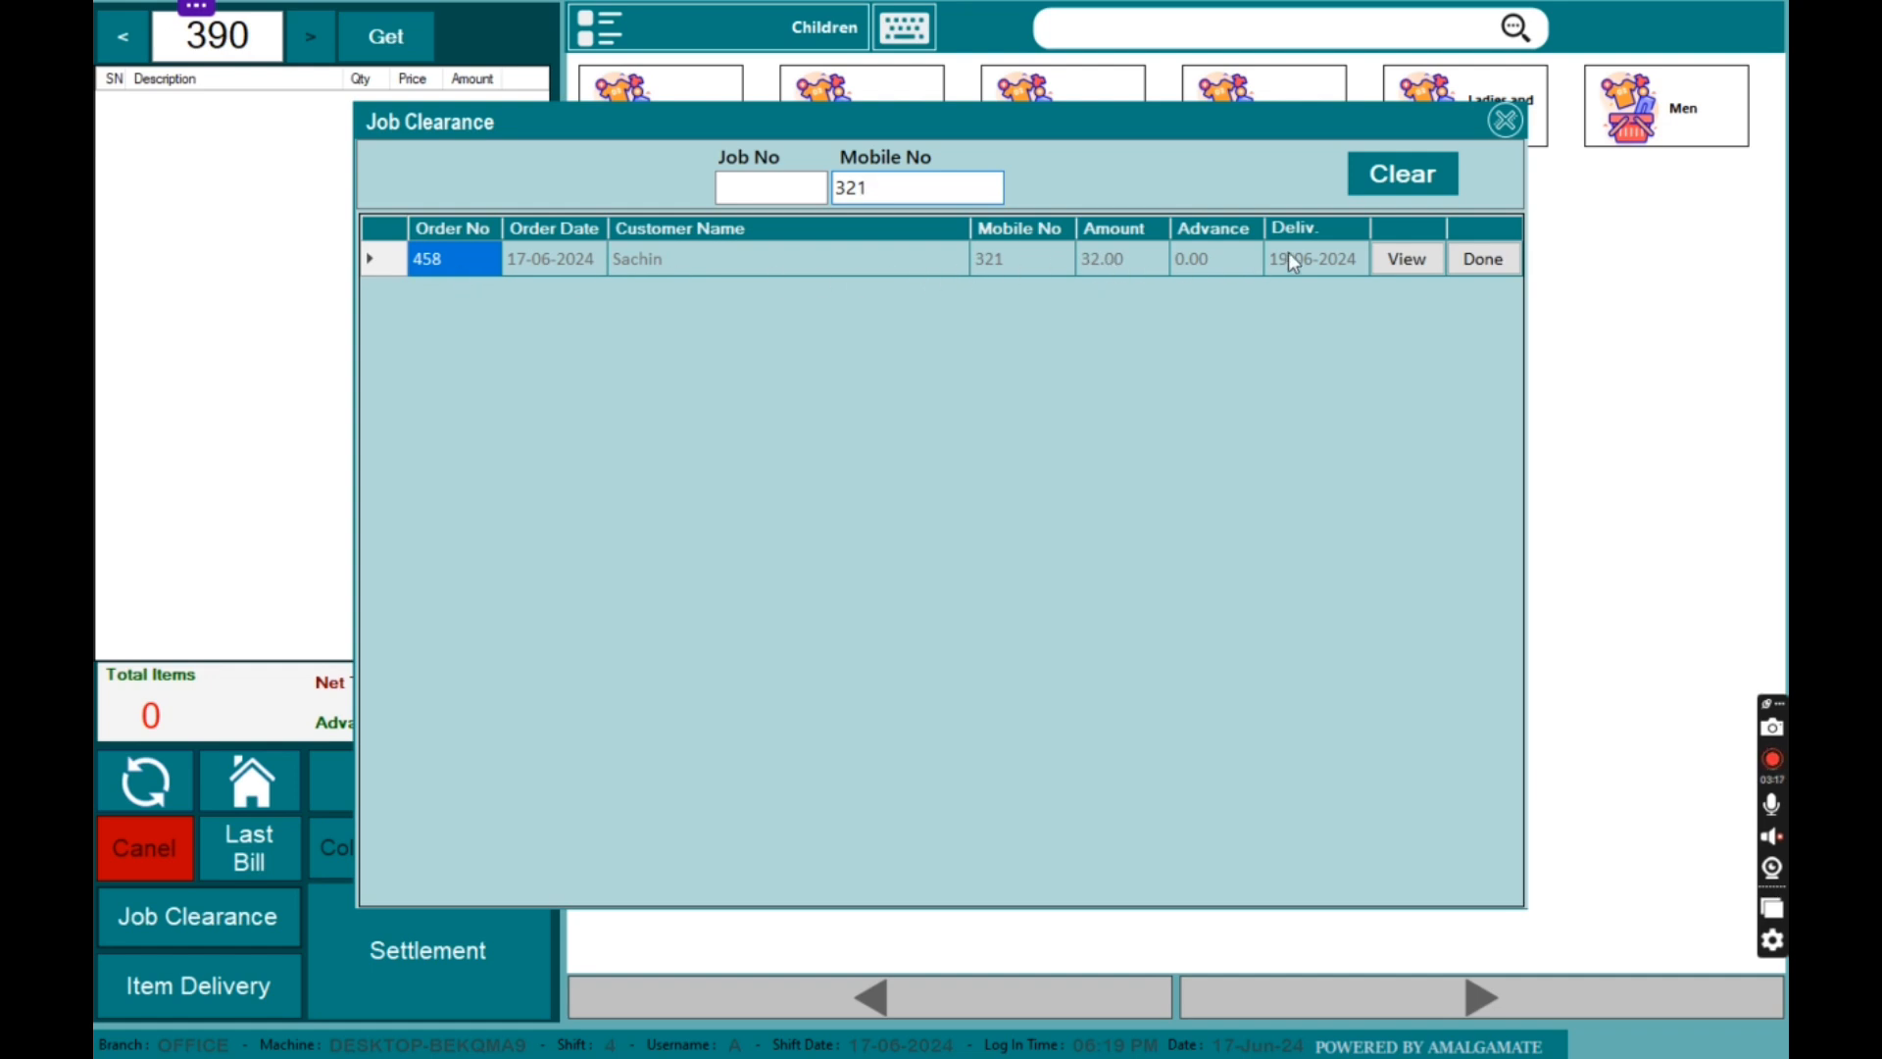
click(1398, 258)
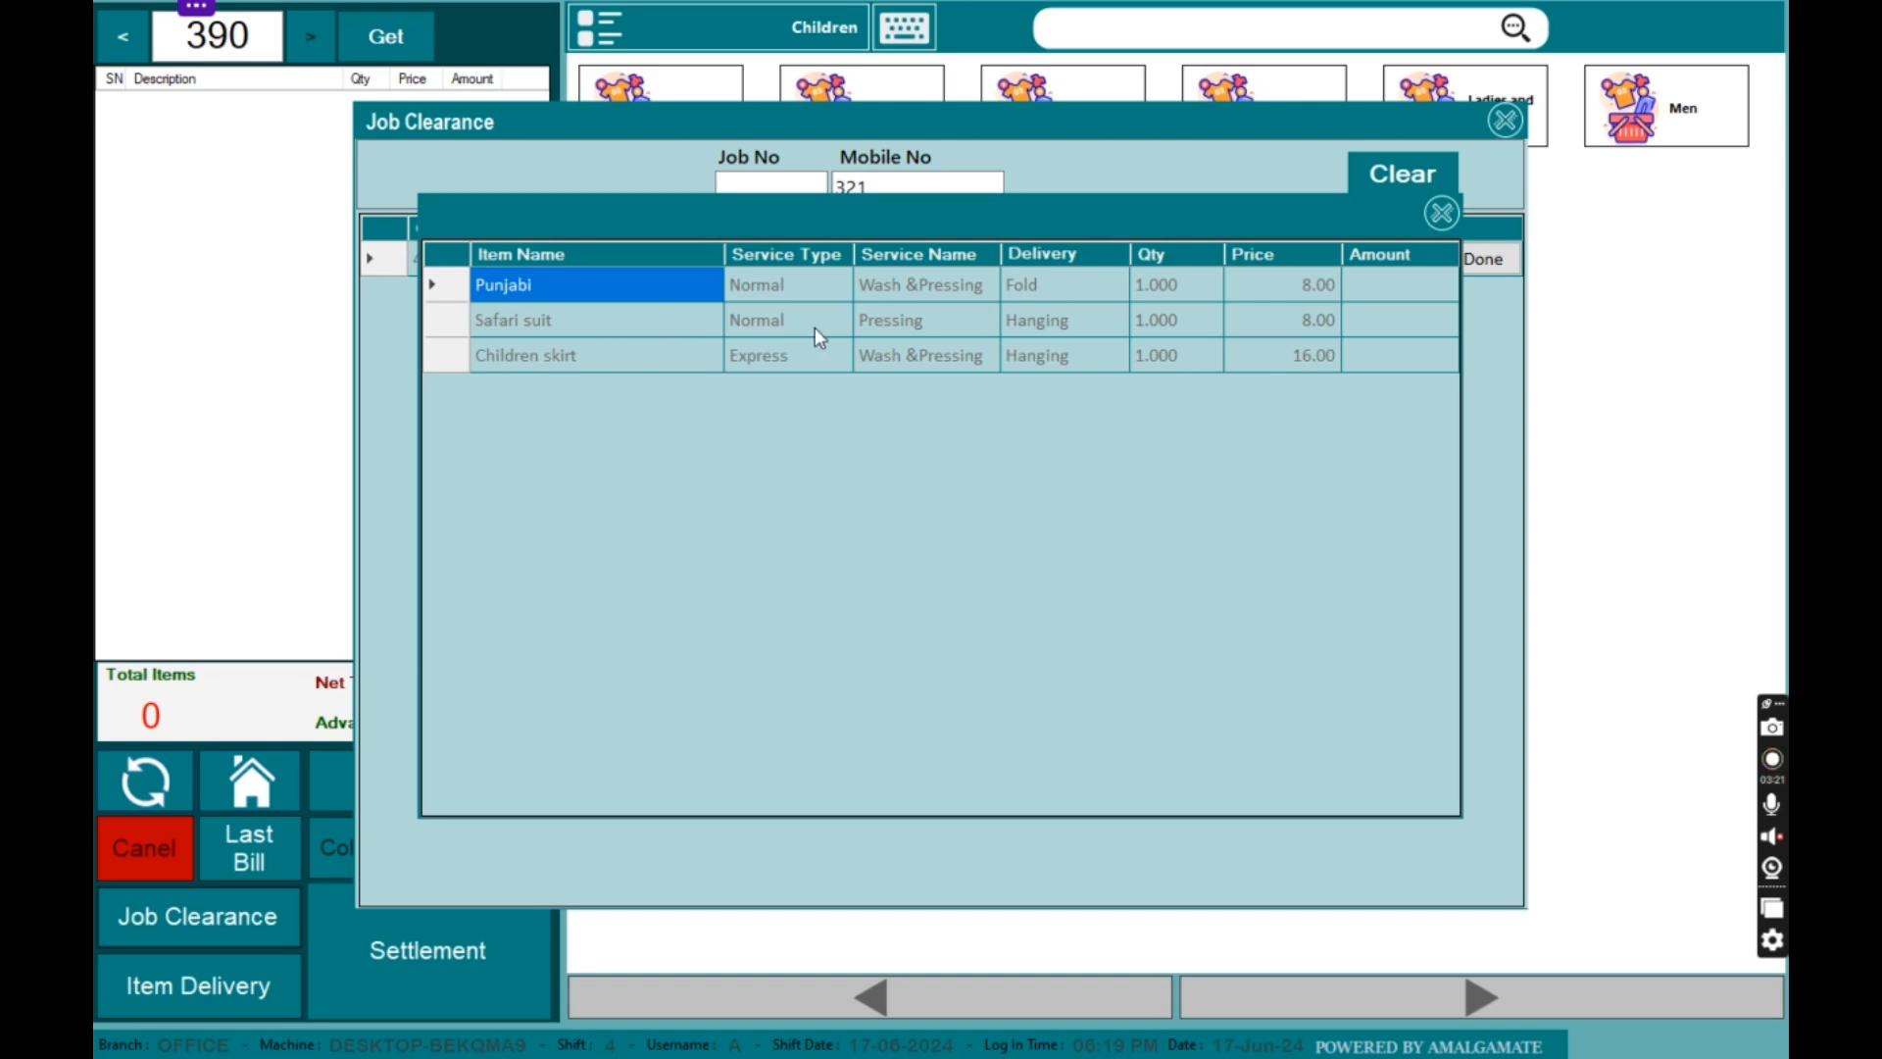
click(1440, 214)
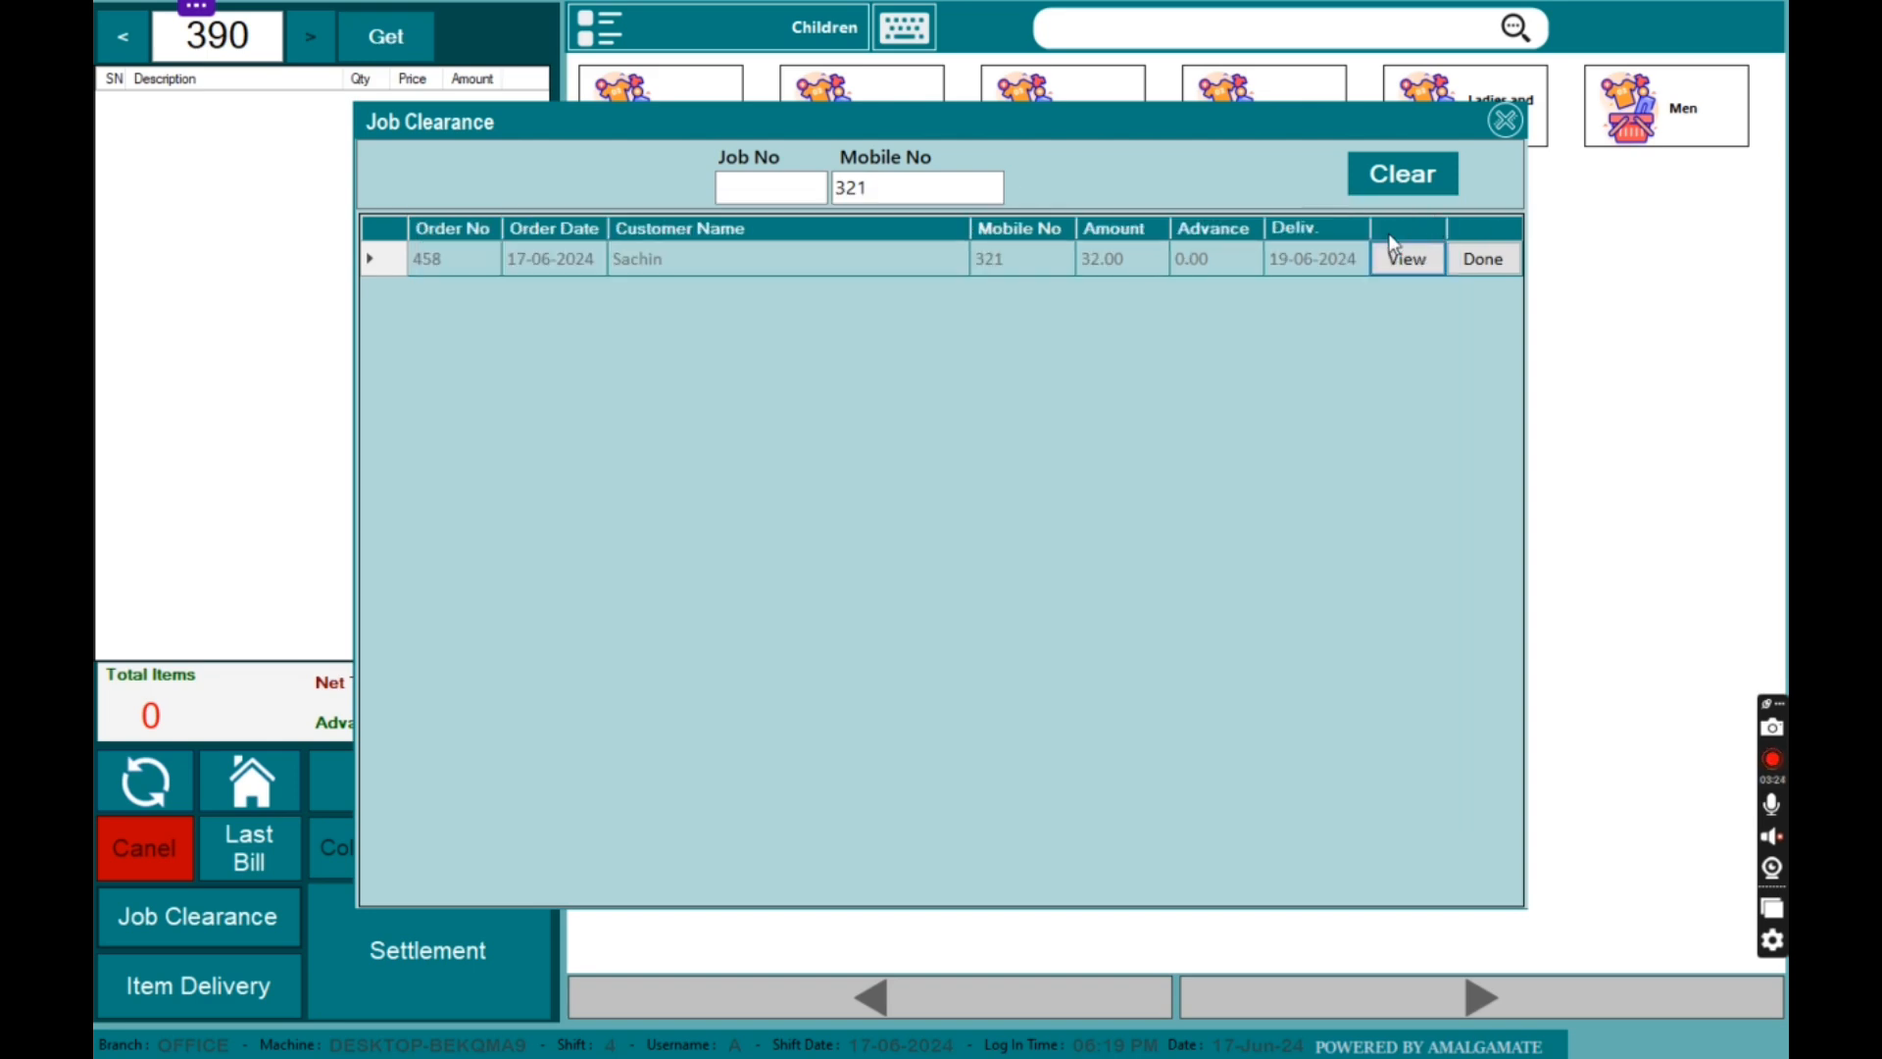
Step: Mark the order as done on rack 3 with USER1 as the job done person, and close Job Clearance
click(1471, 261)
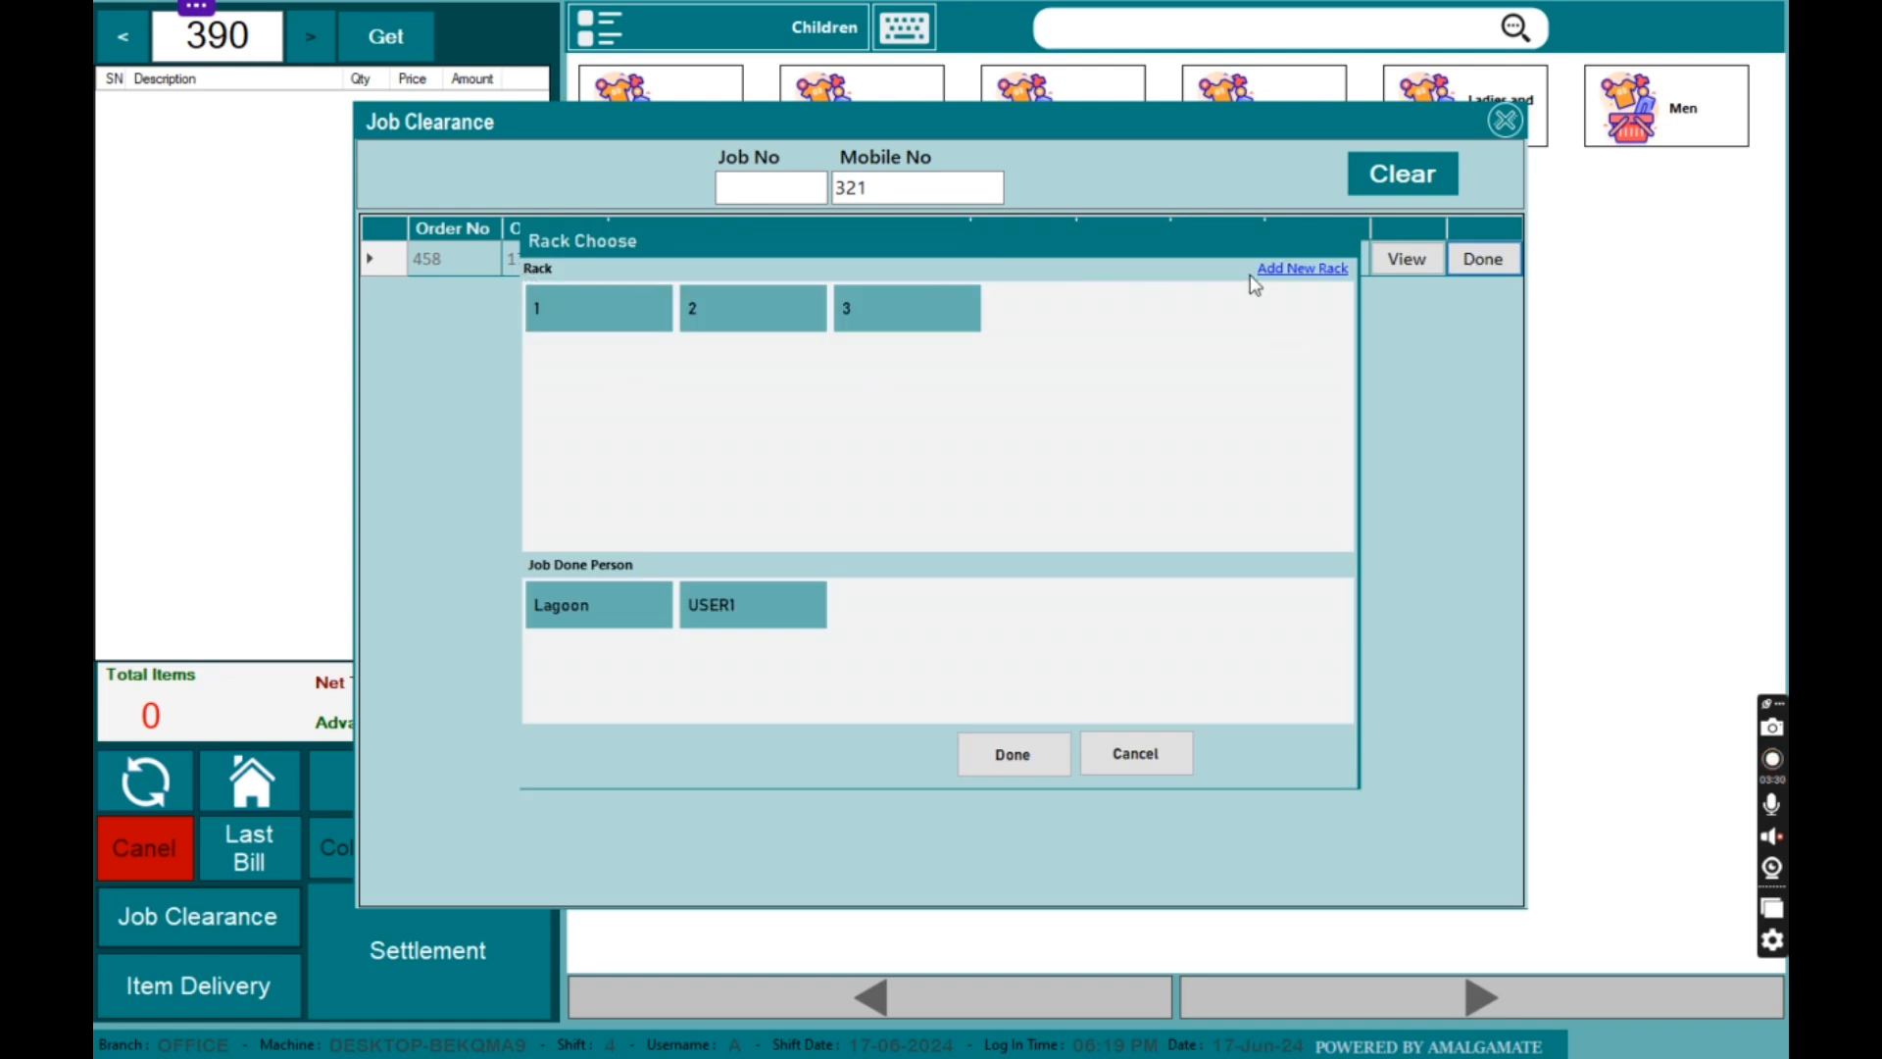
click(1292, 273)
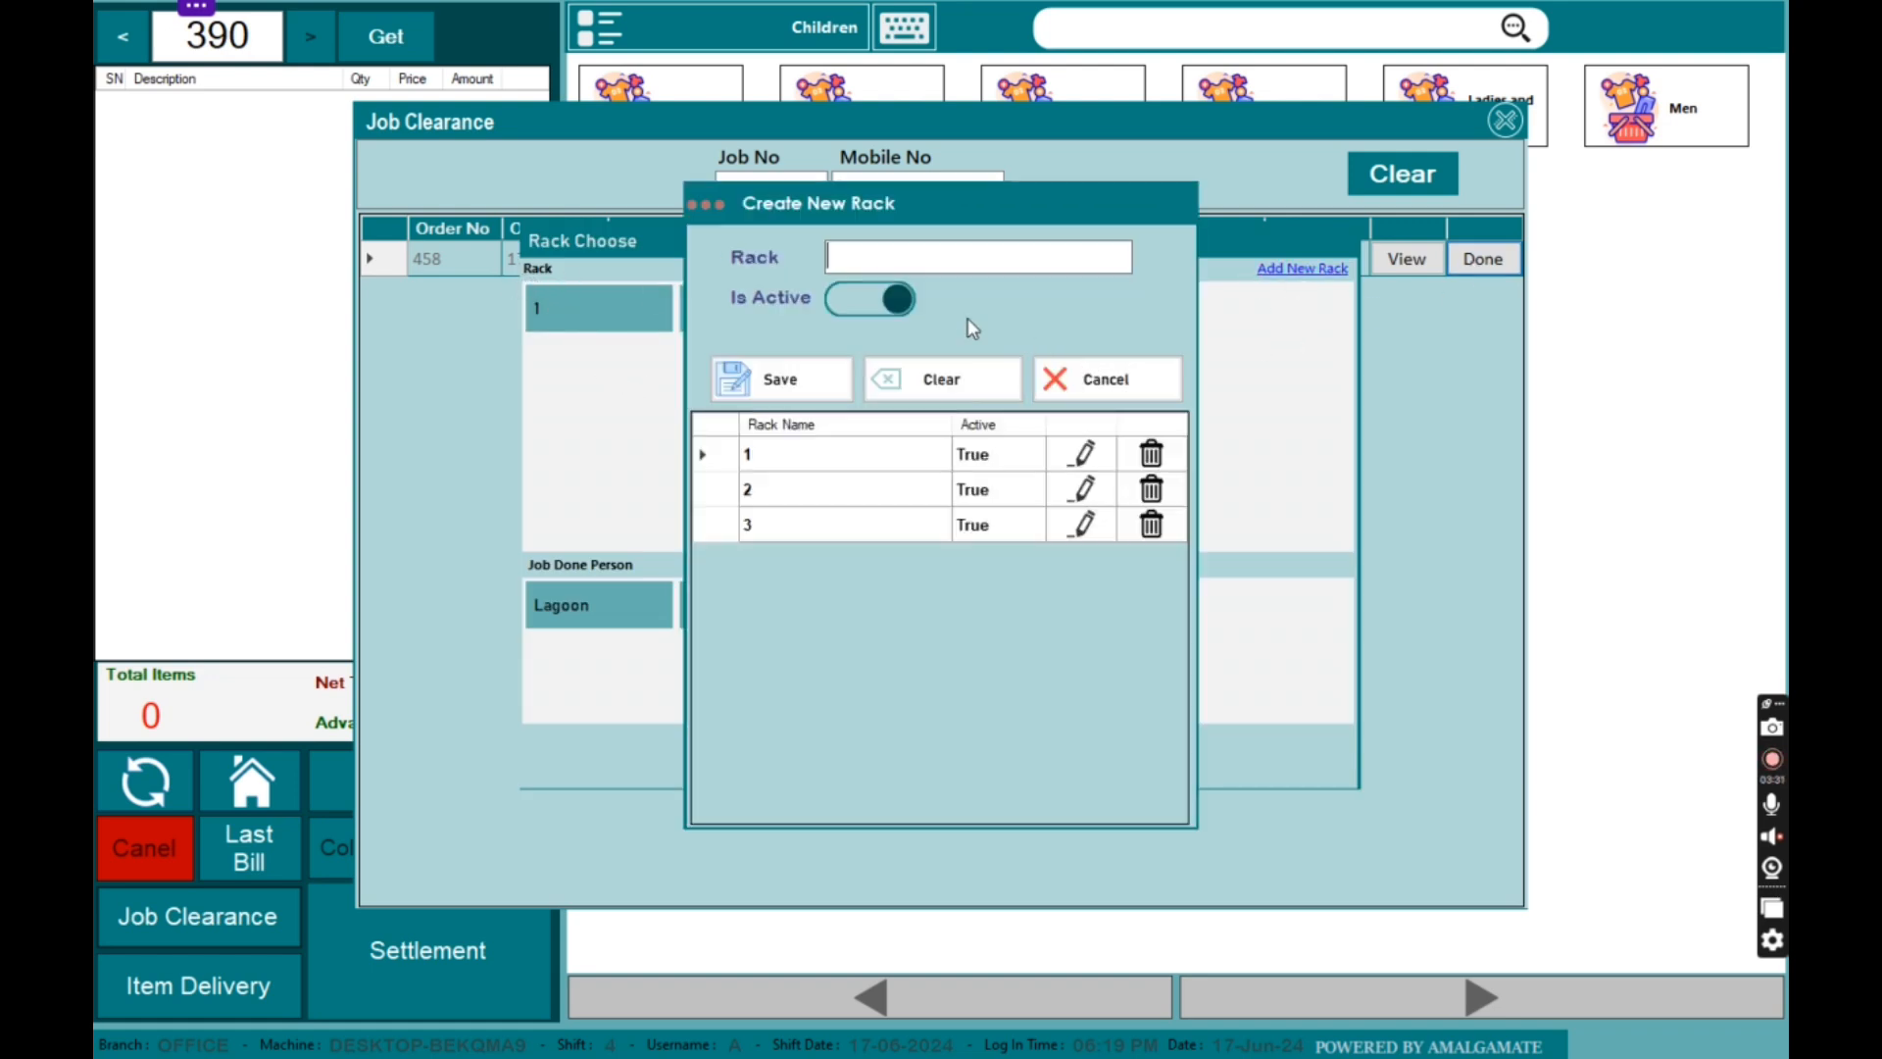
click(1088, 392)
click(856, 319)
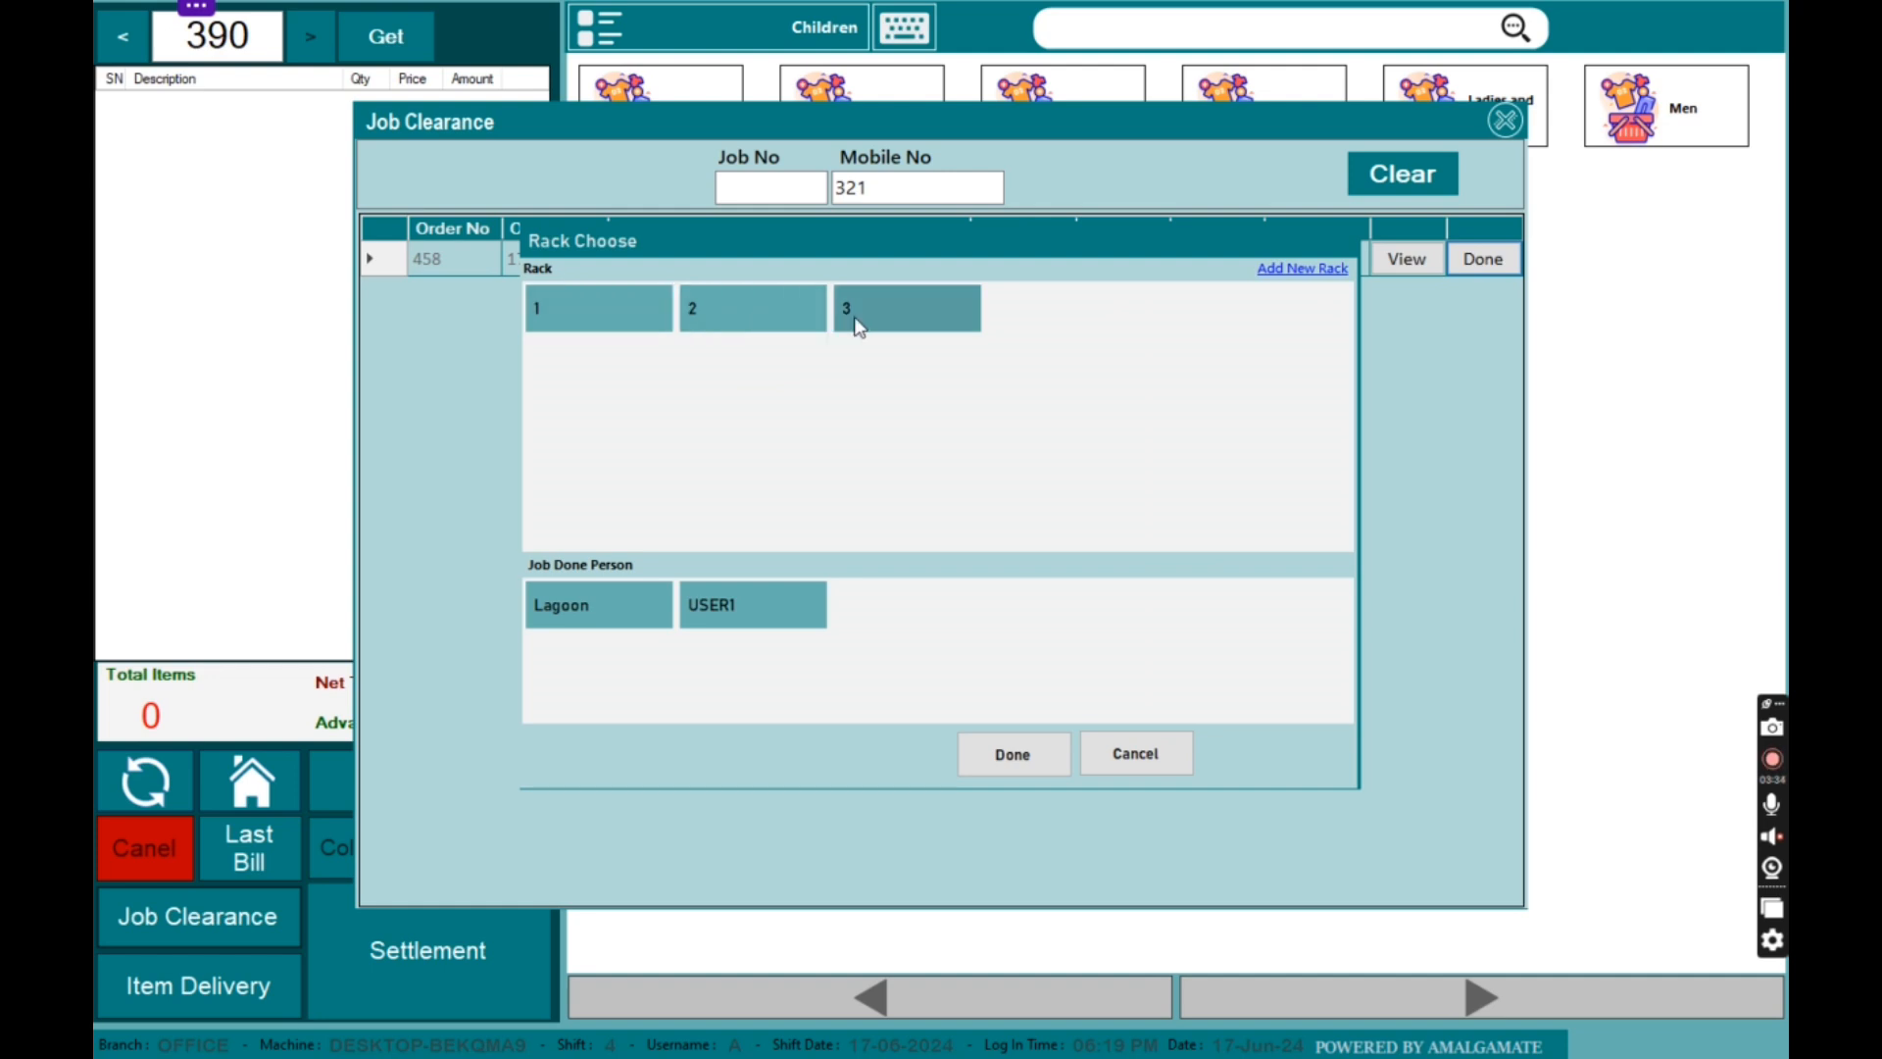
click(869, 311)
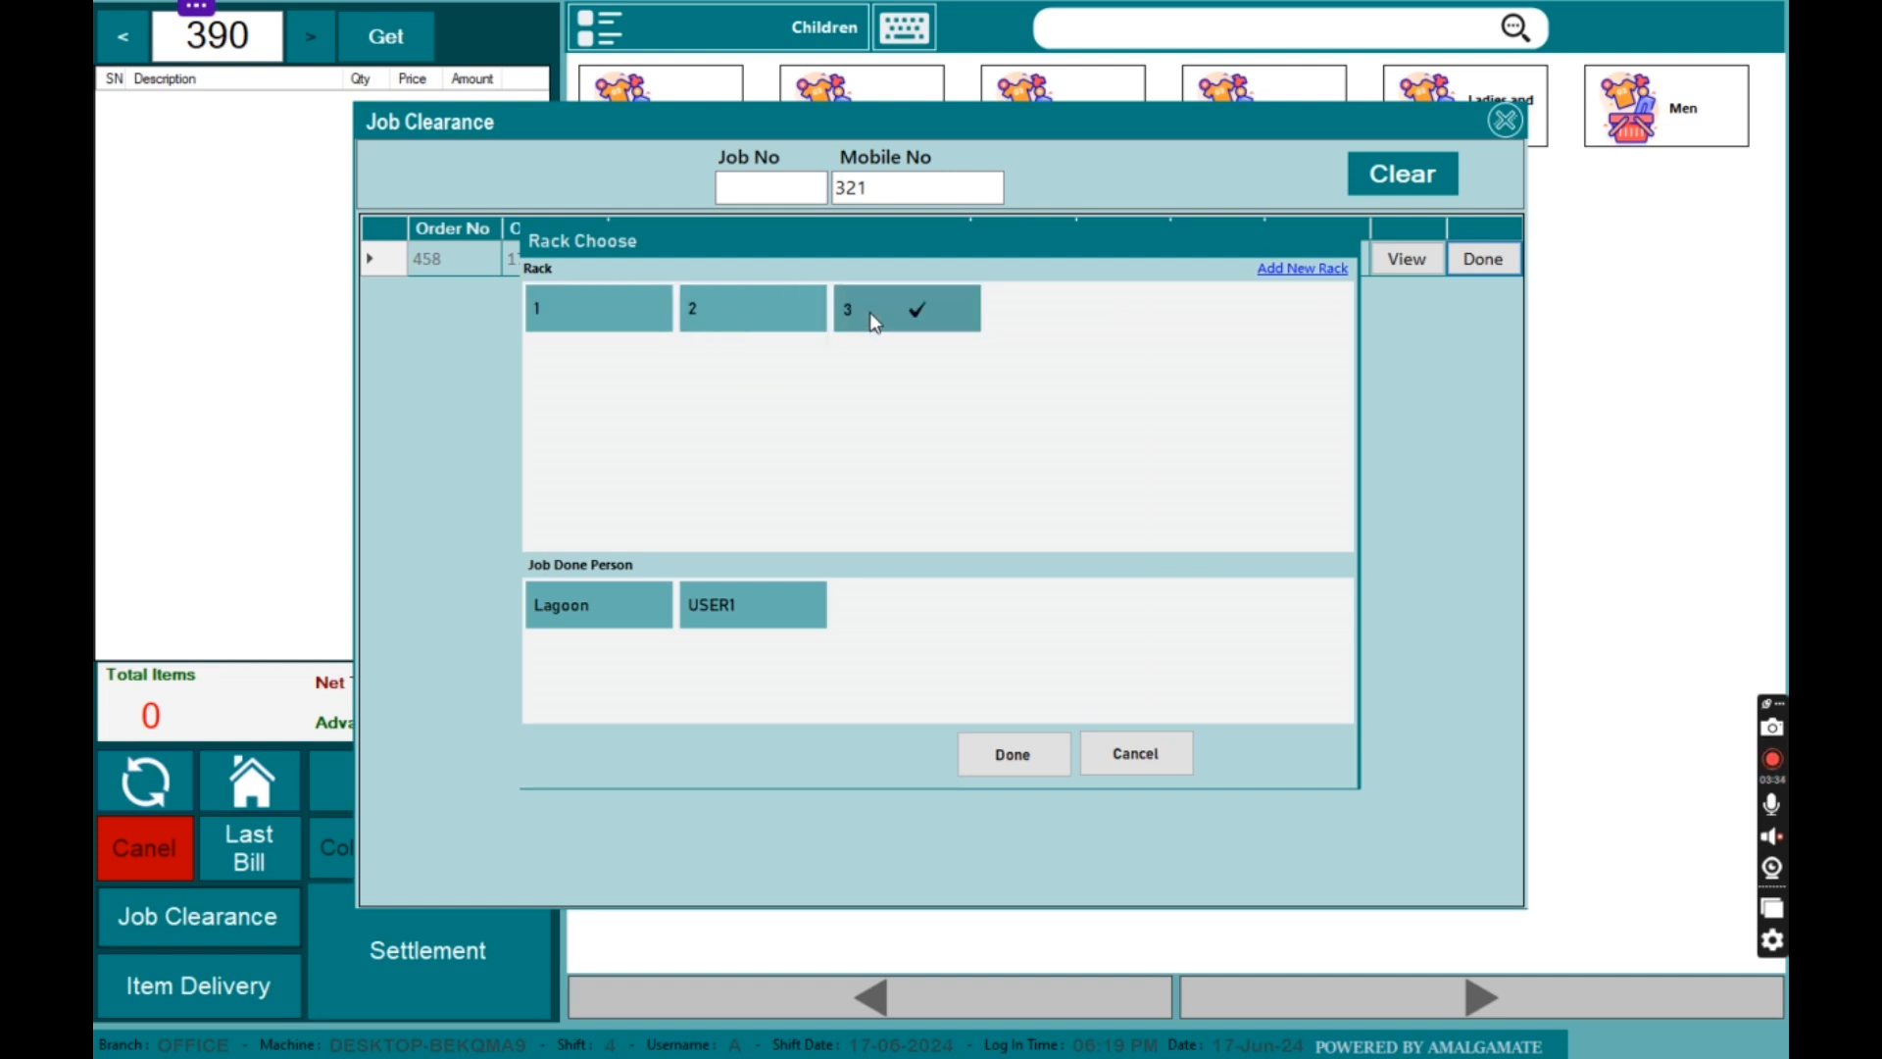
click(728, 610)
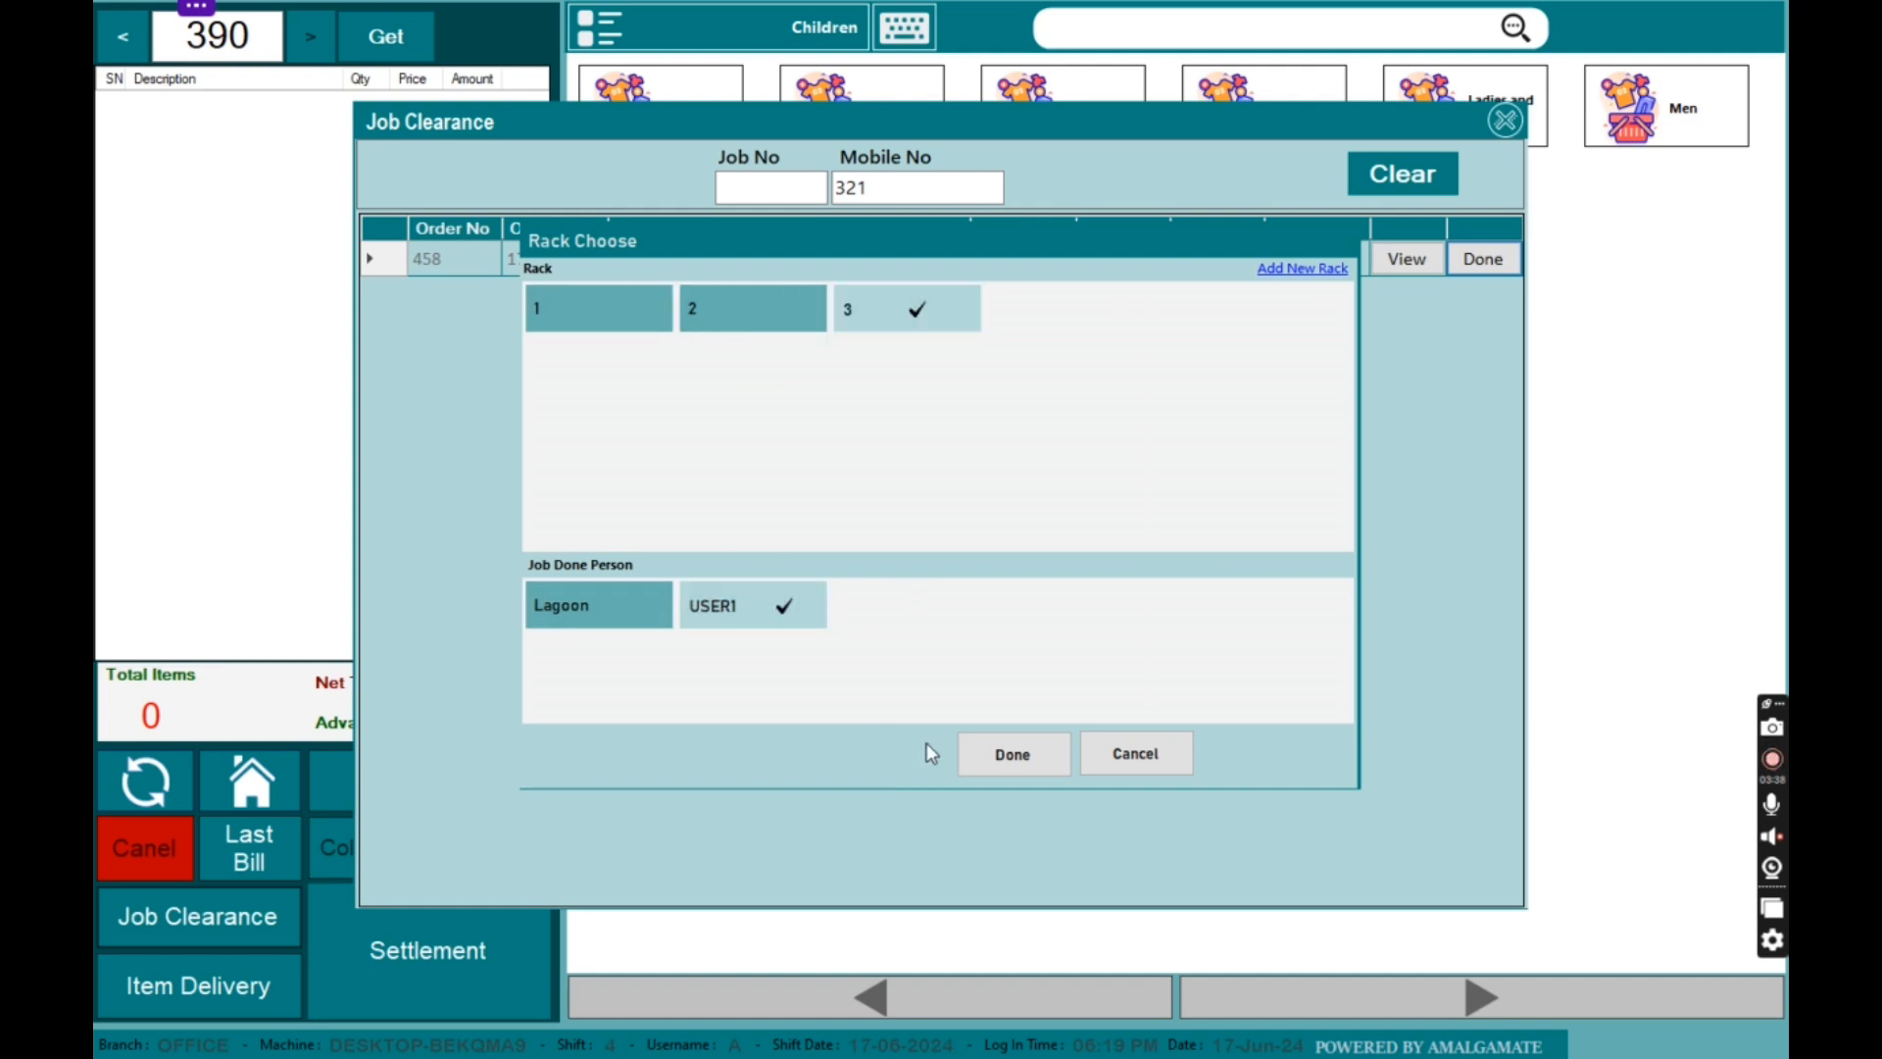
click(1037, 772)
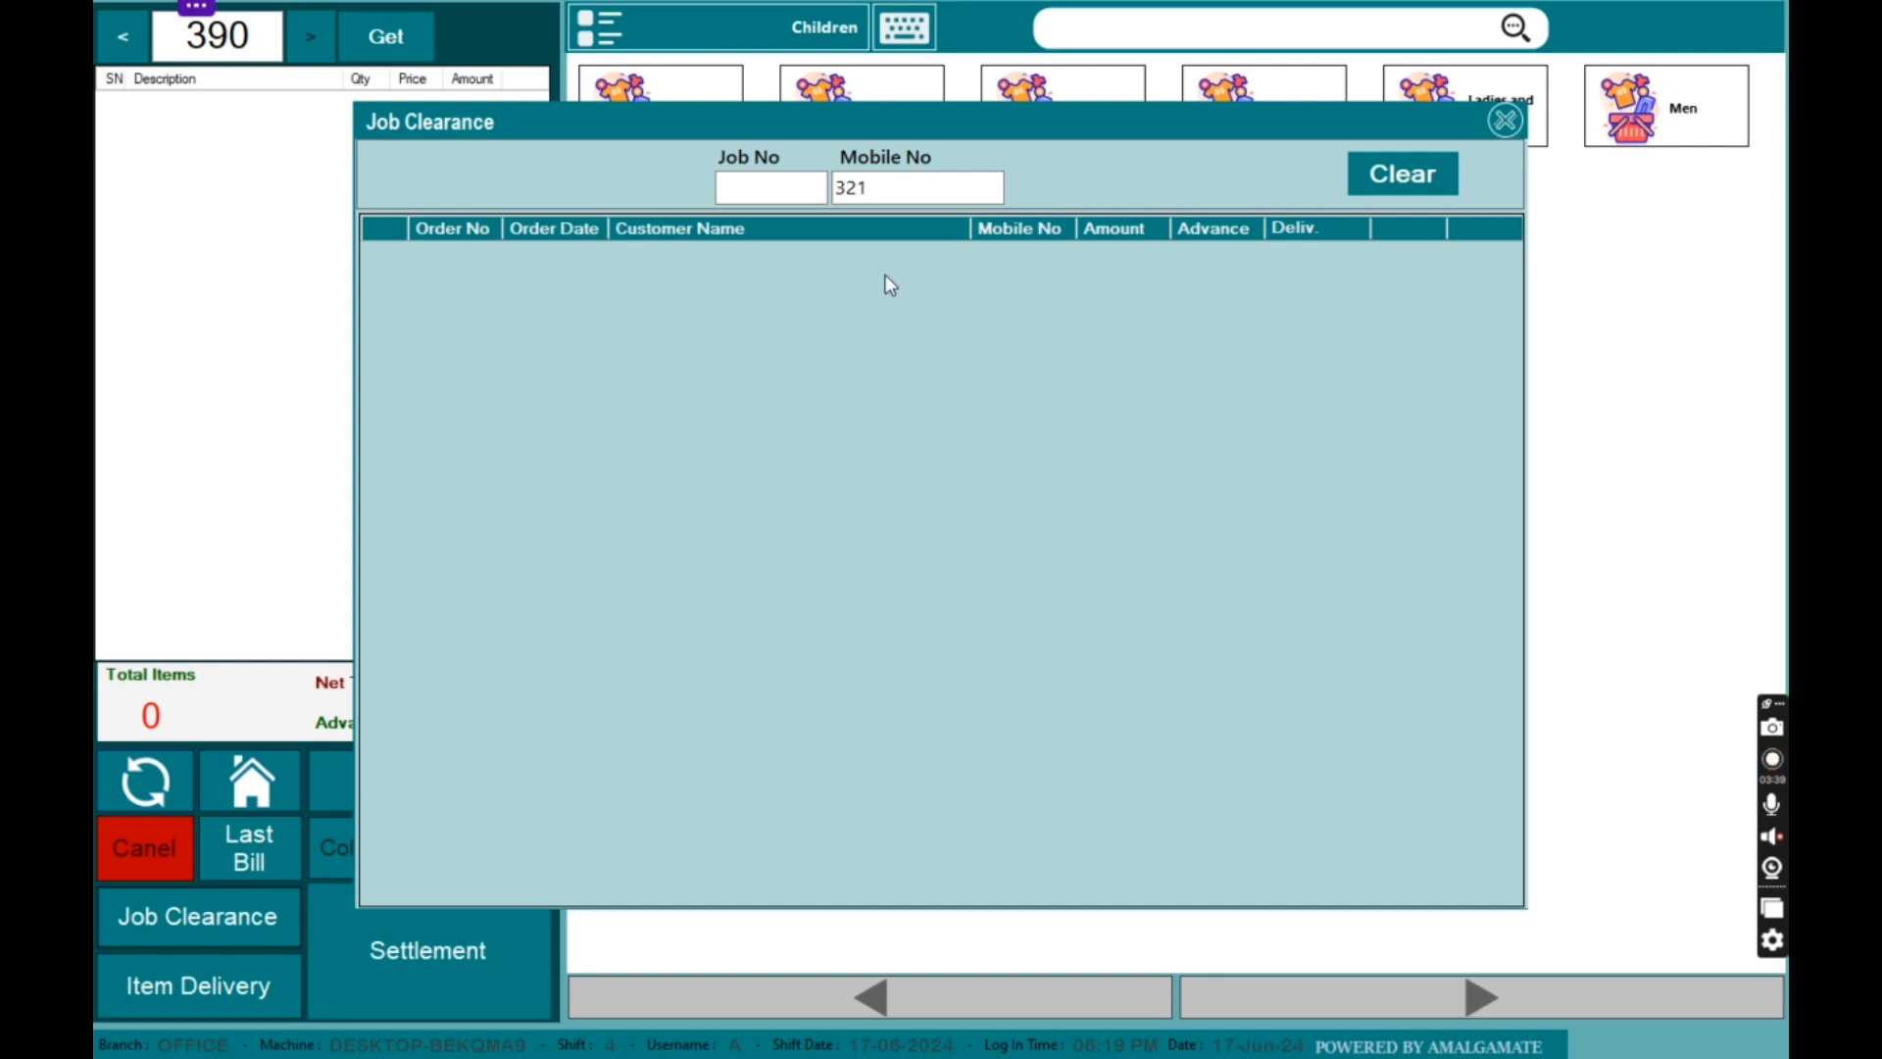
click(1506, 120)
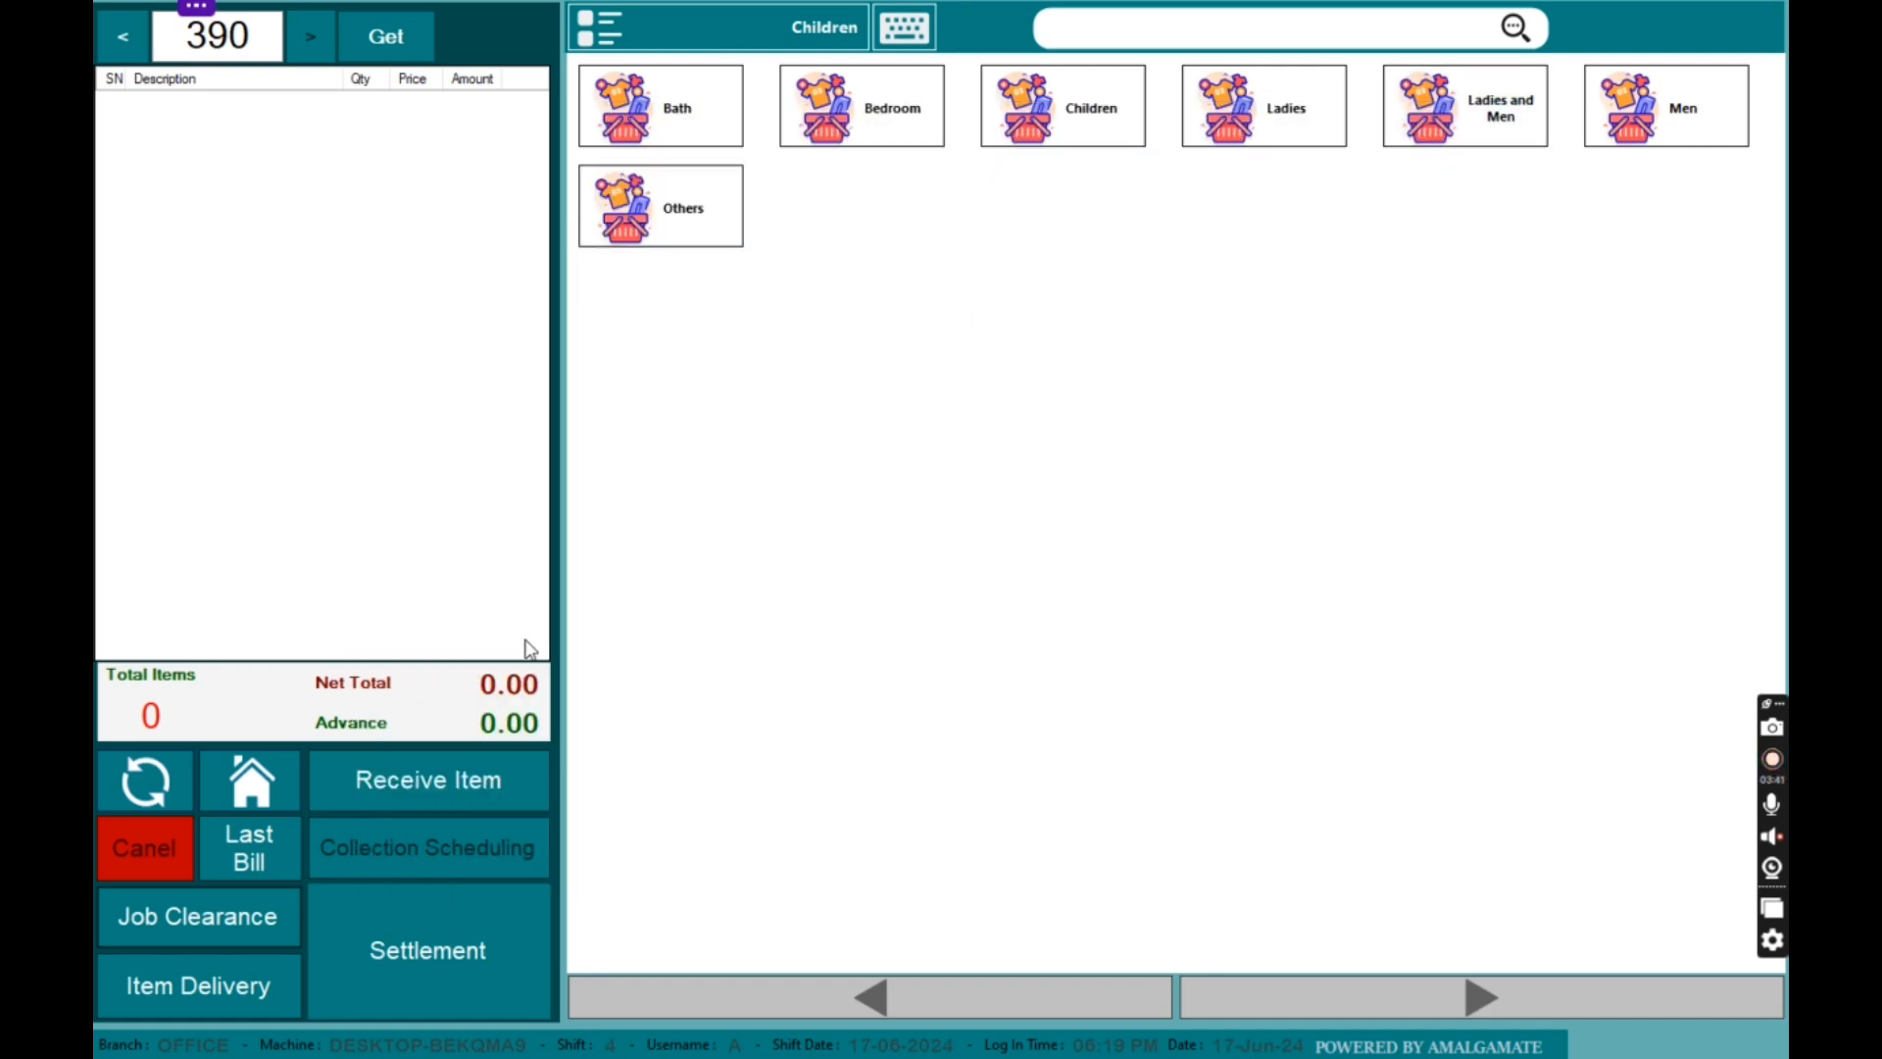
Step: Look up the customer's orders in Item Delivery by mobile number and view the items of both listed orders
mouse_move(193, 4)
click(217, 991)
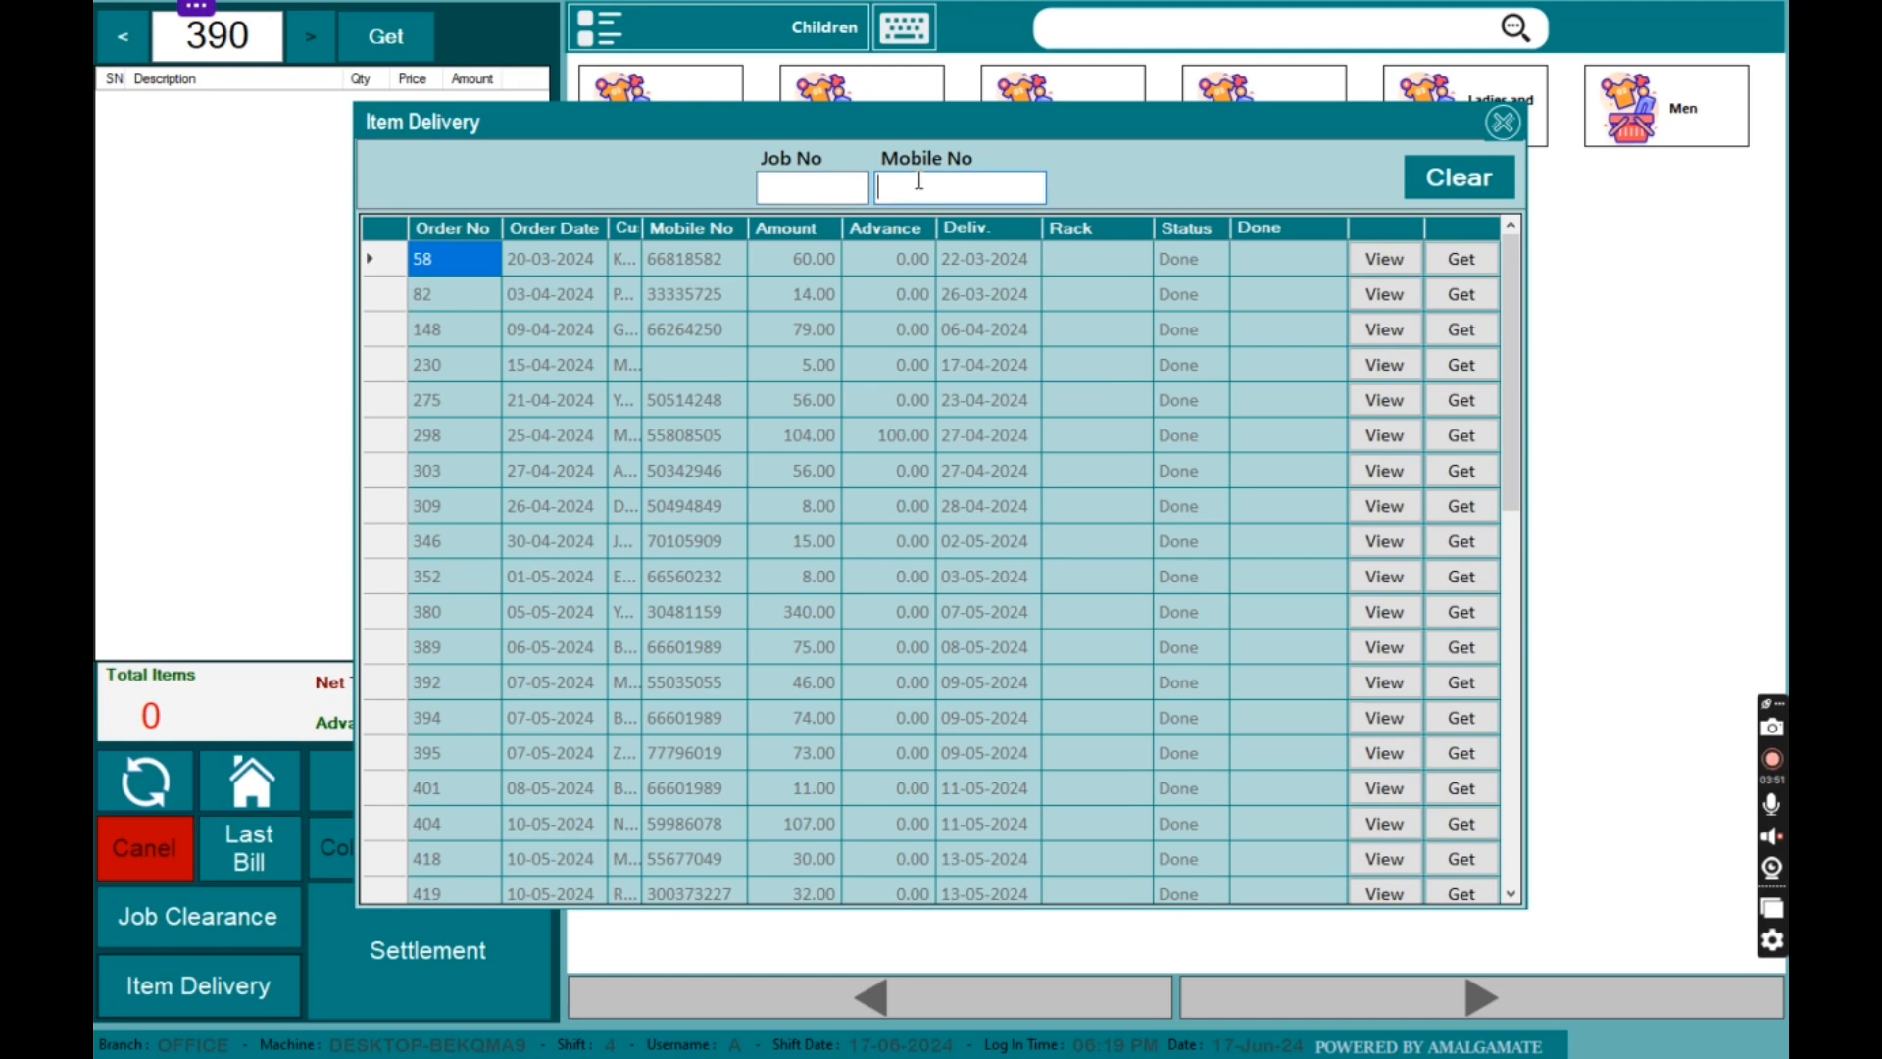
text(321)
key(Return)
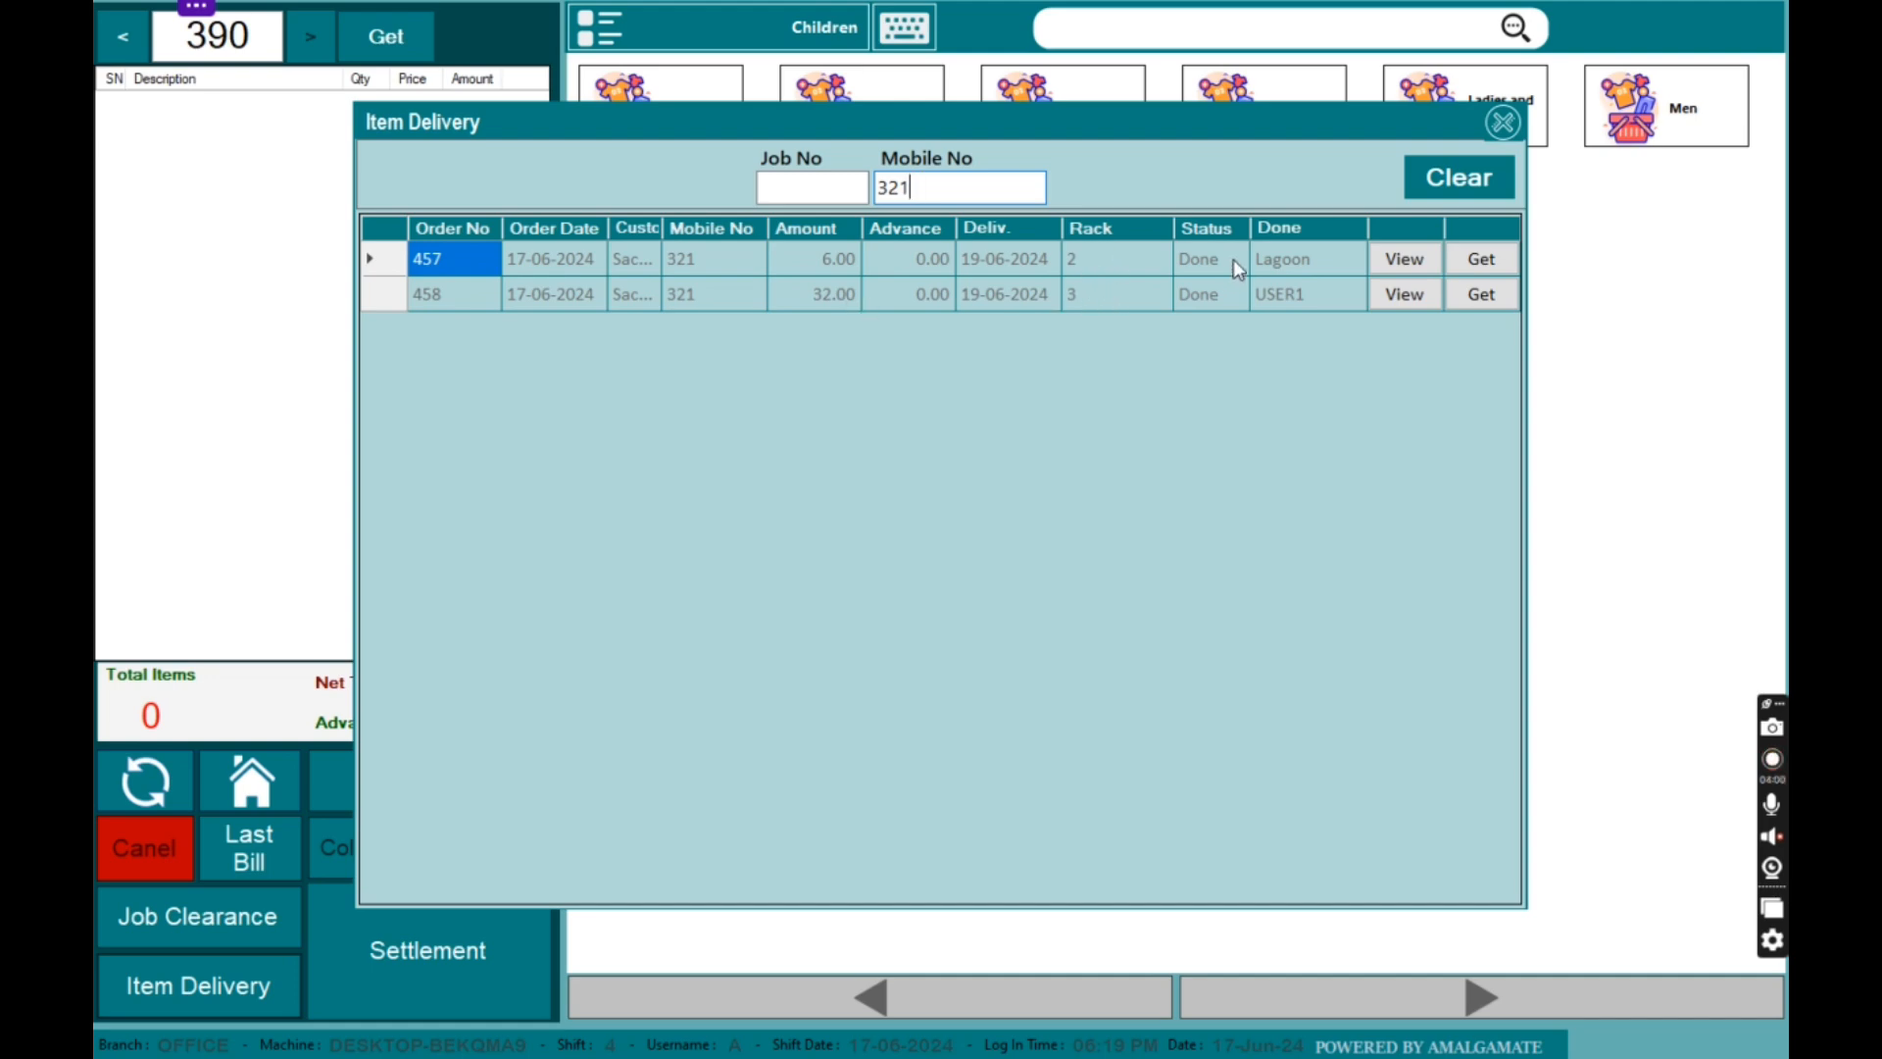
click(1426, 300)
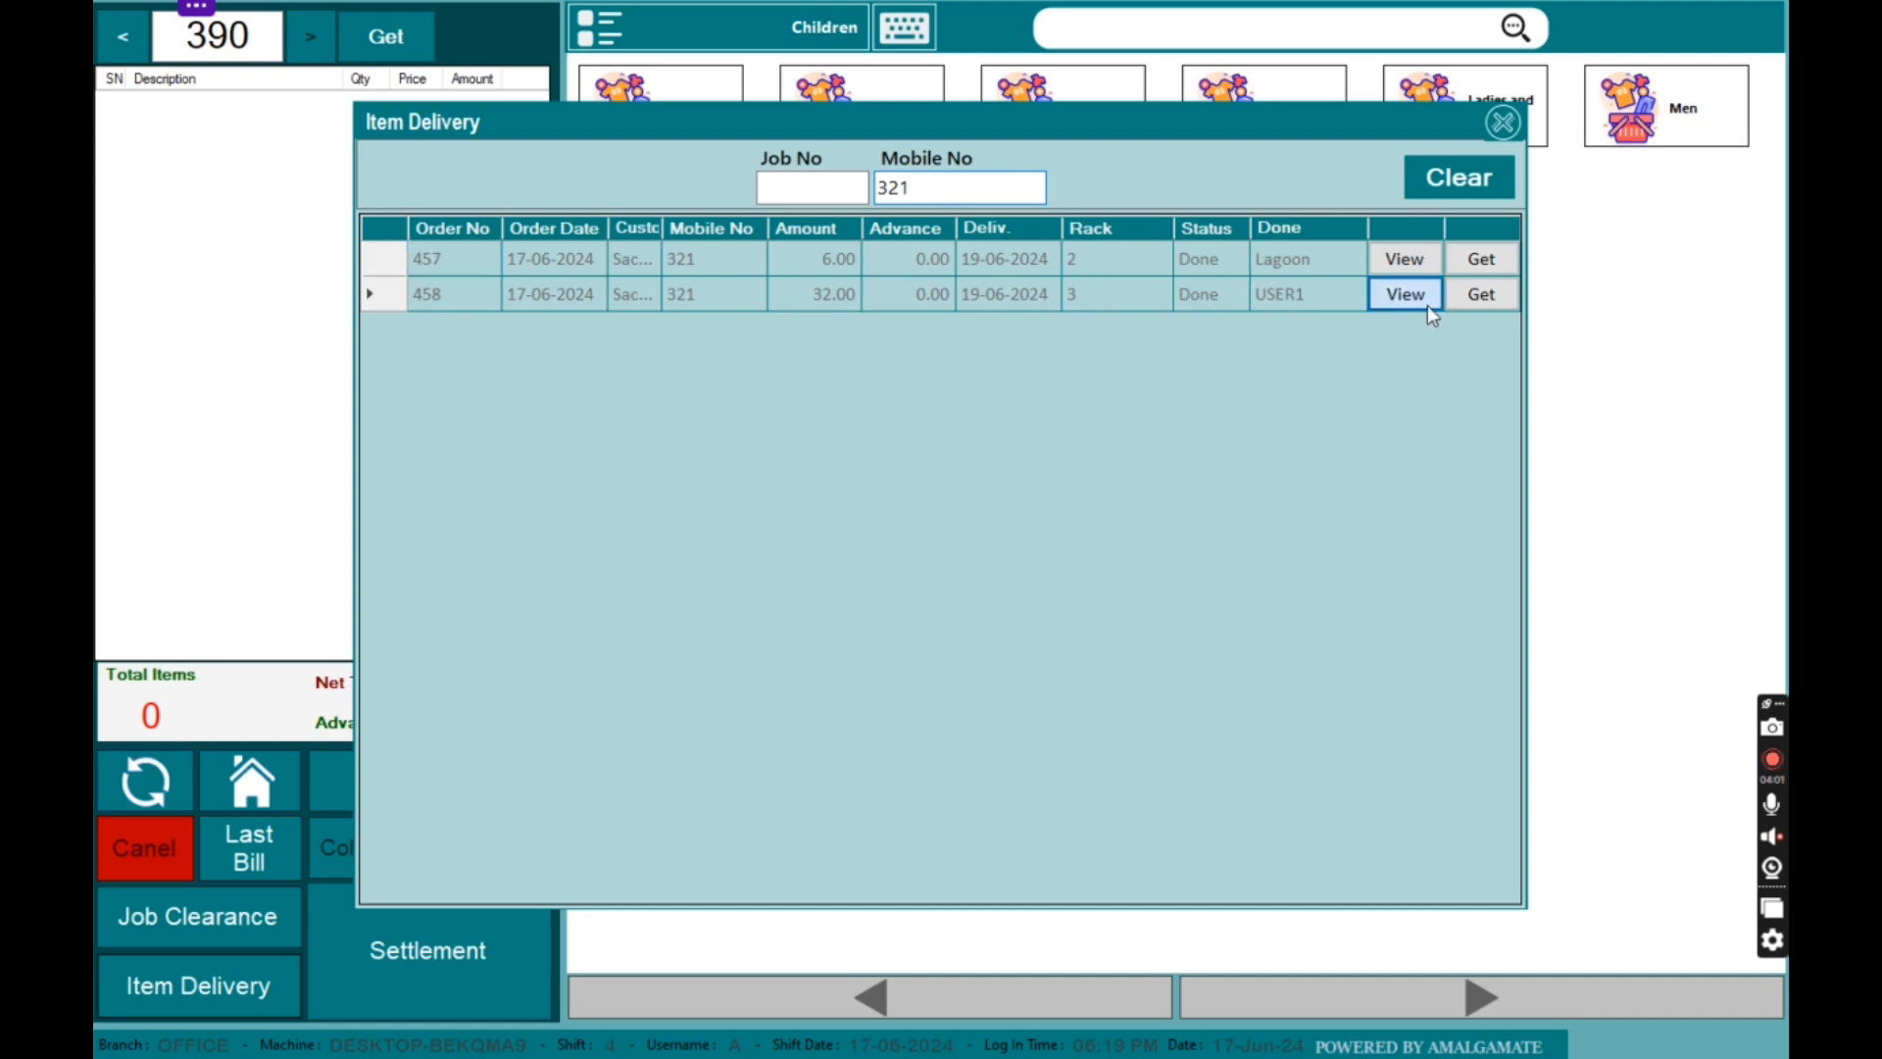
click(1439, 214)
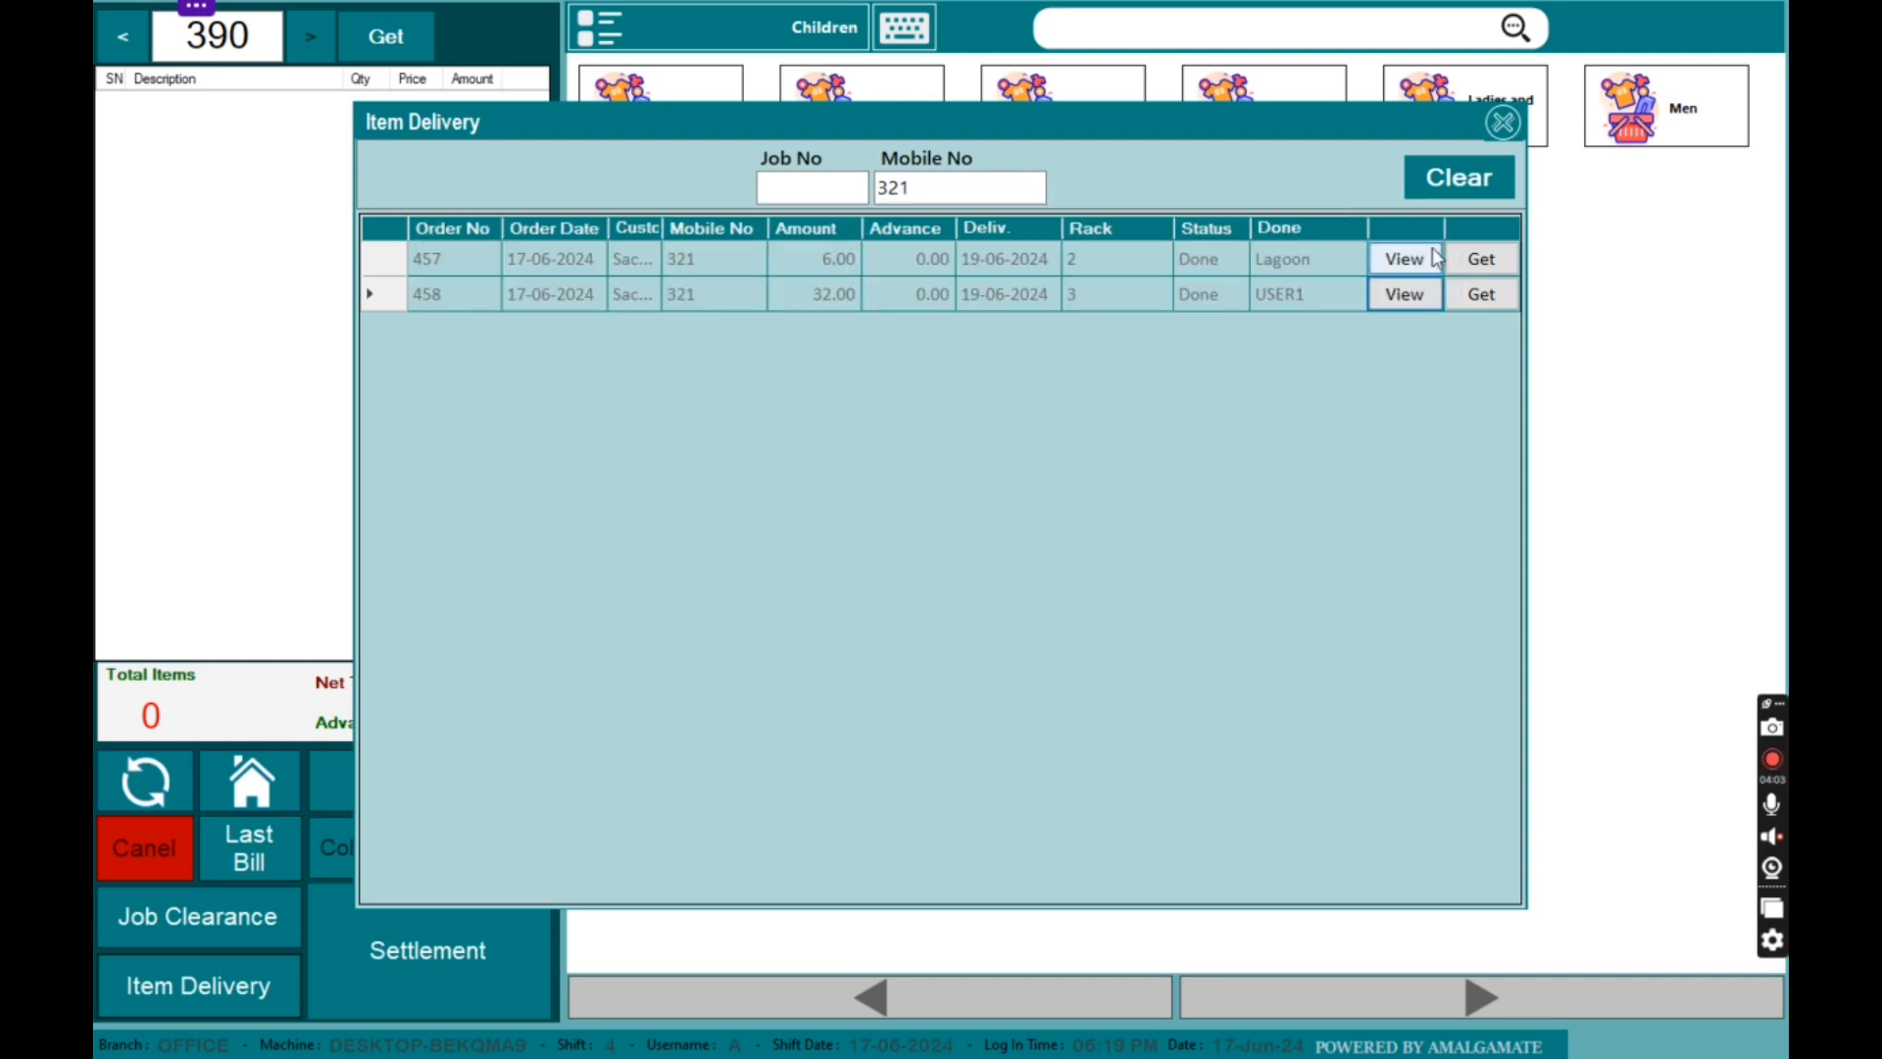
click(1426, 259)
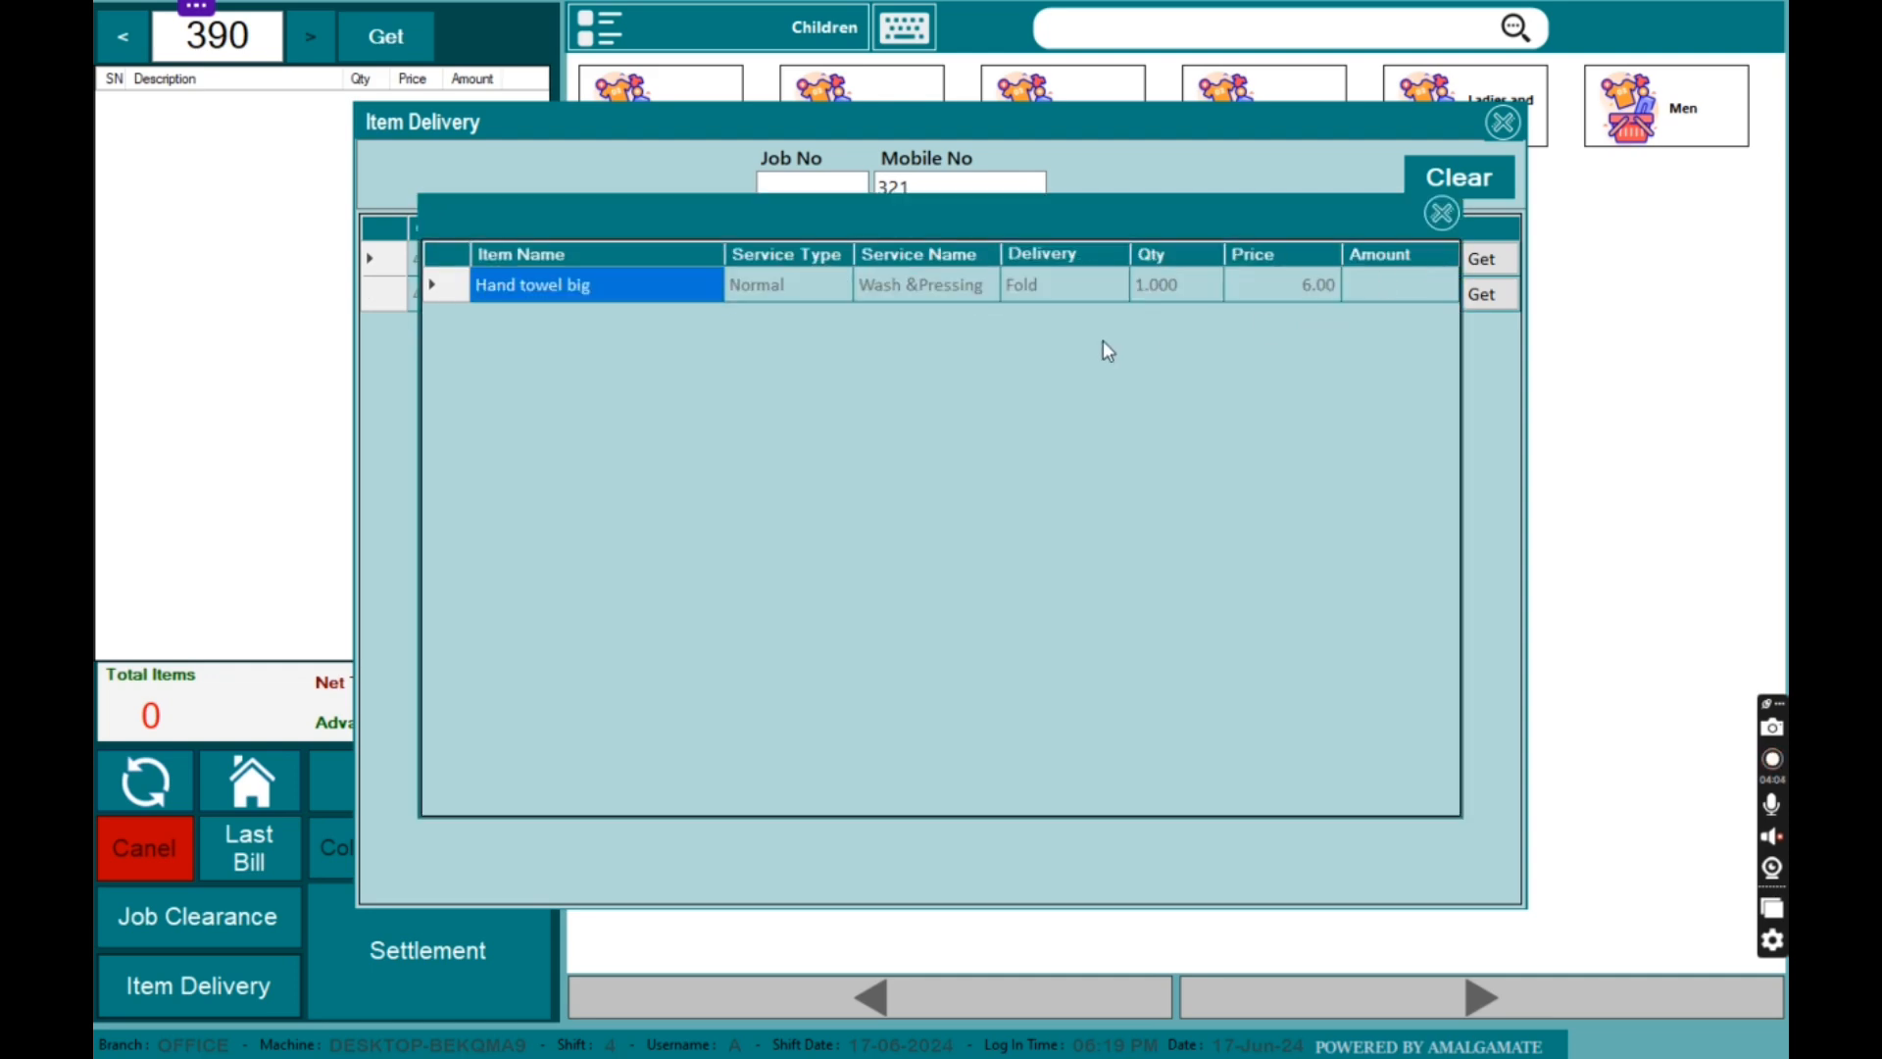
click(1439, 214)
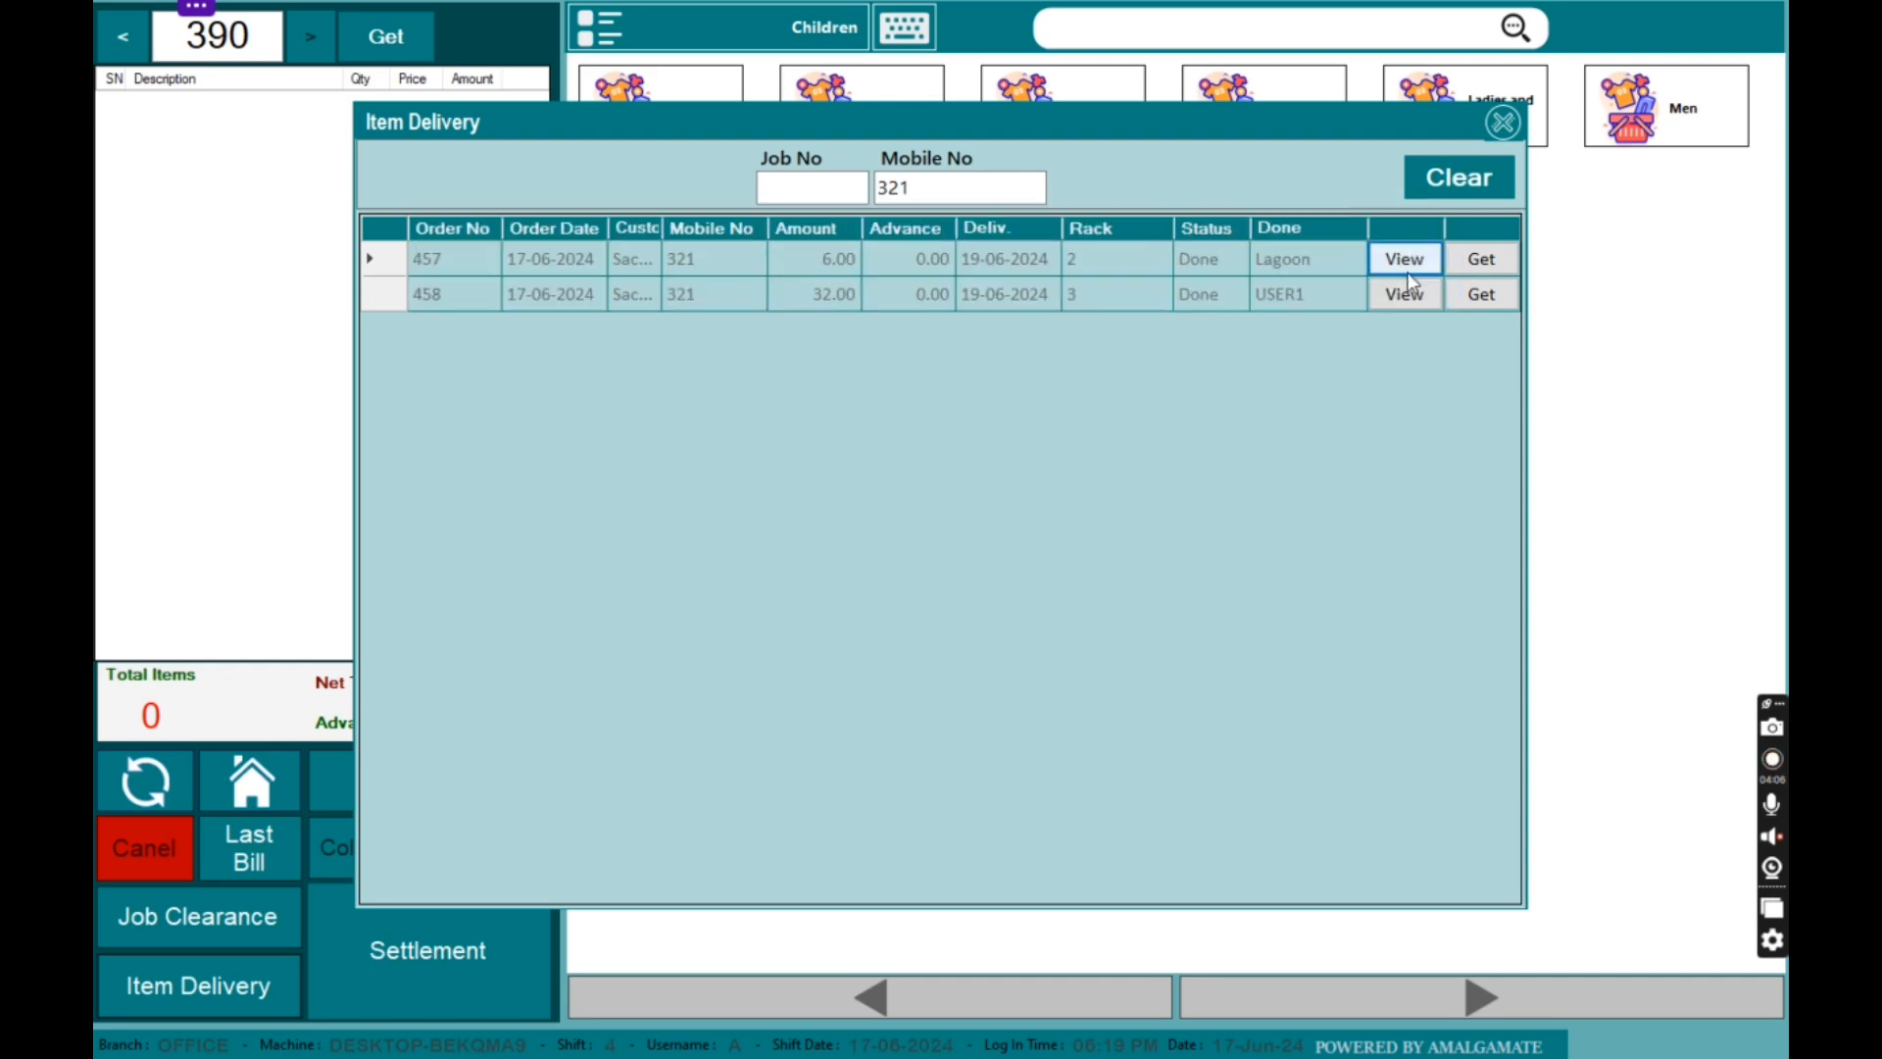
Step: Load the 32.00 order for delivery and open its bill settlement, going over the totals, advance, delivery charge, discount and commission fields
click(1480, 300)
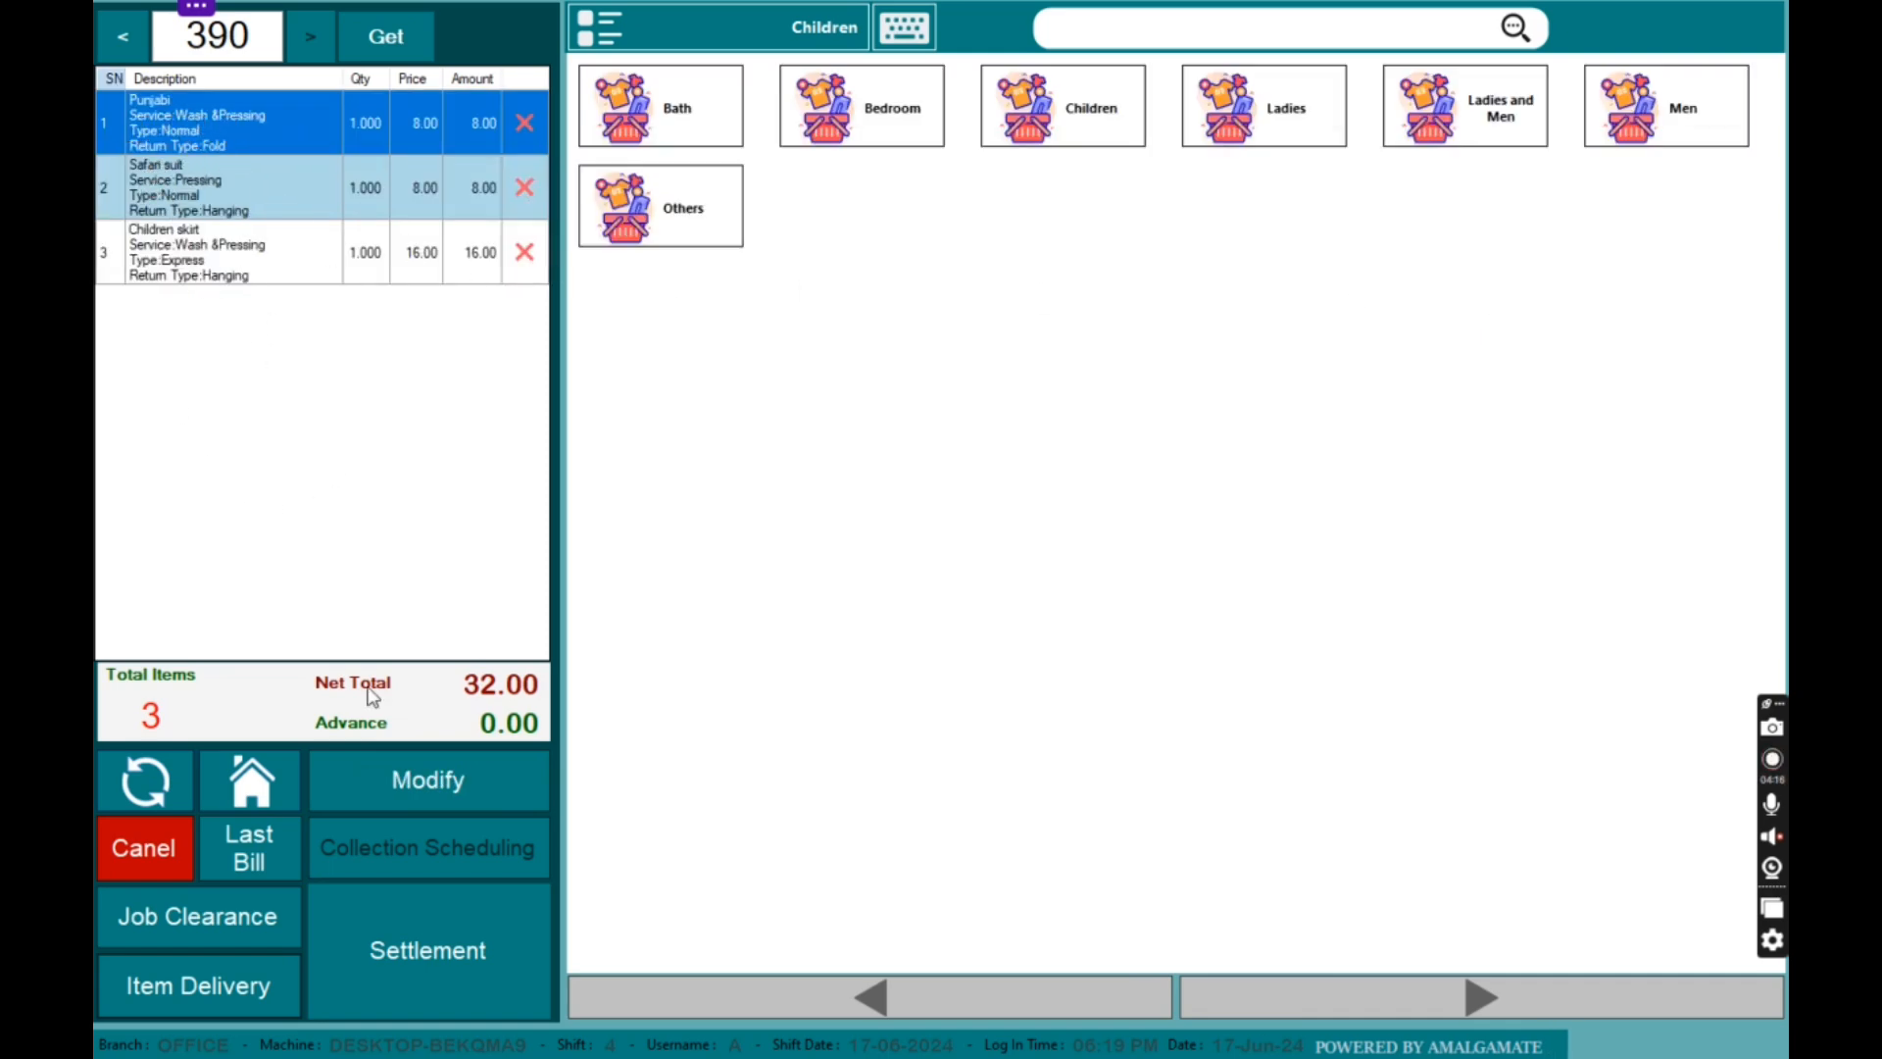
click(420, 956)
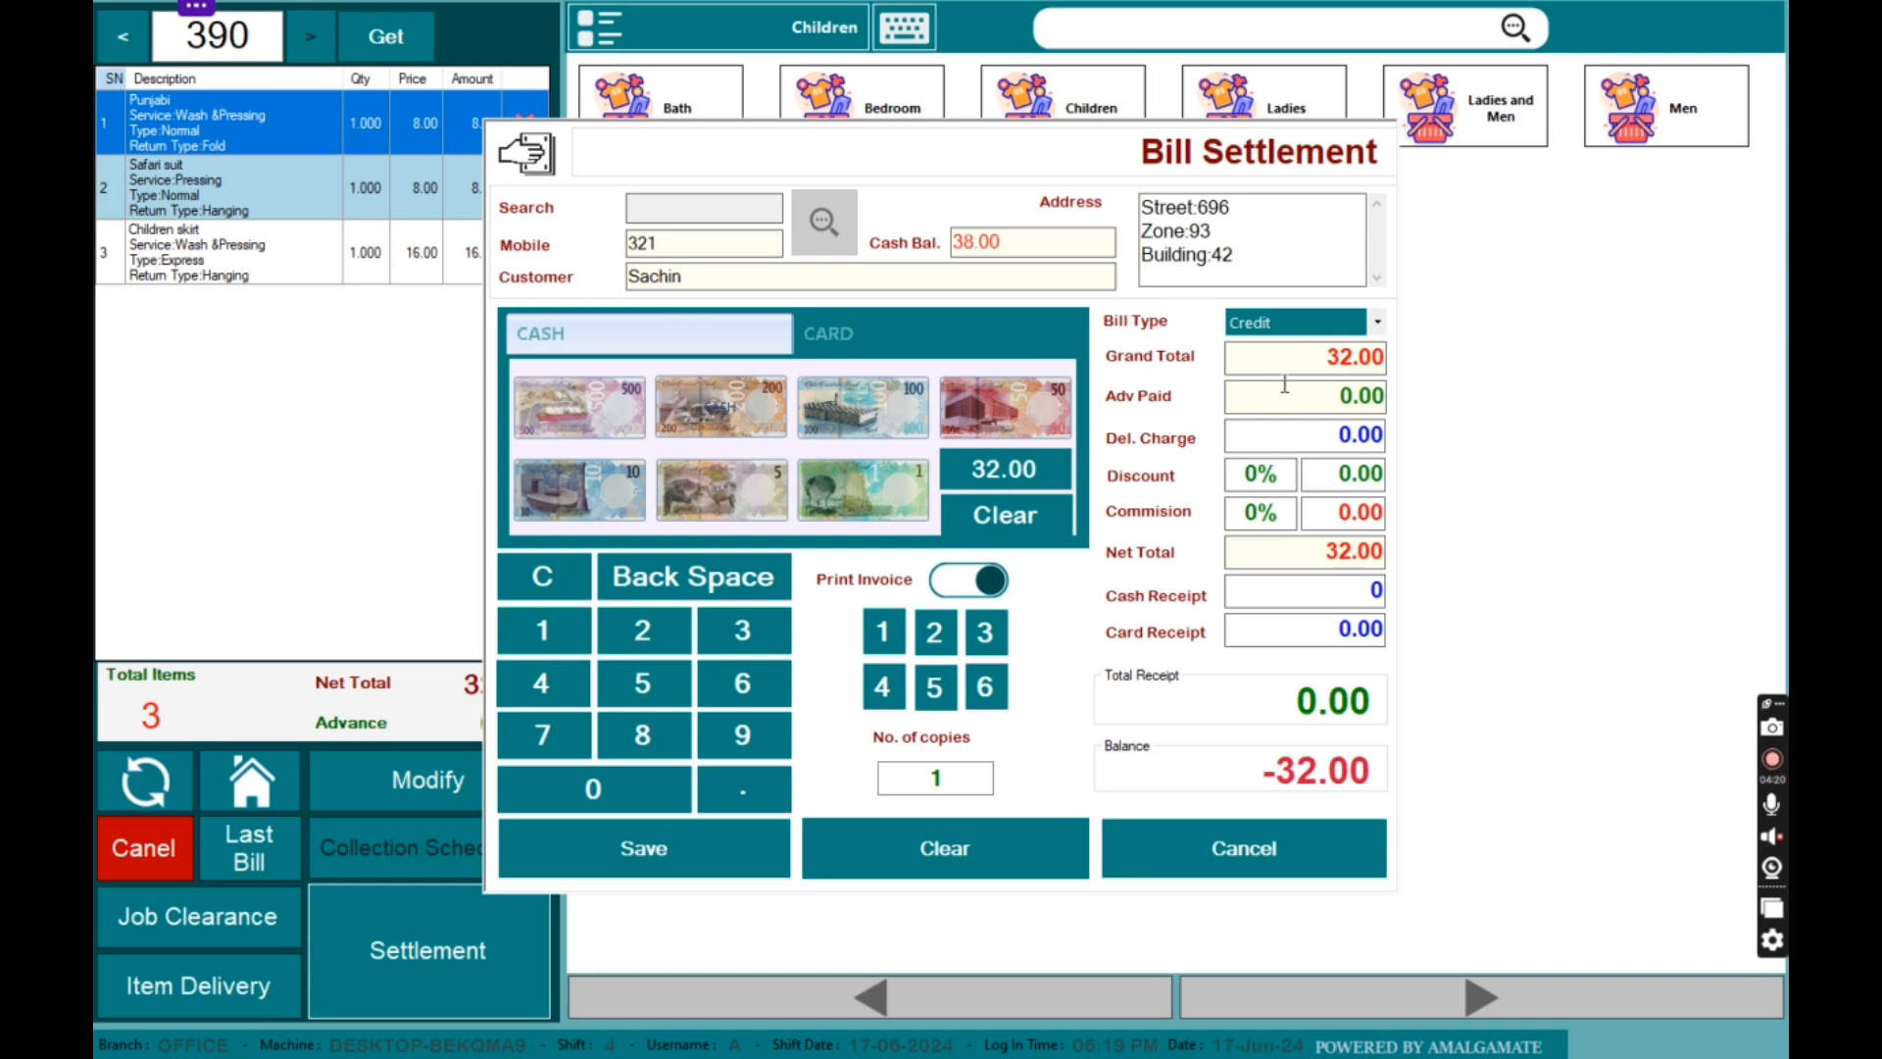
drag(1324, 358, 1409, 358)
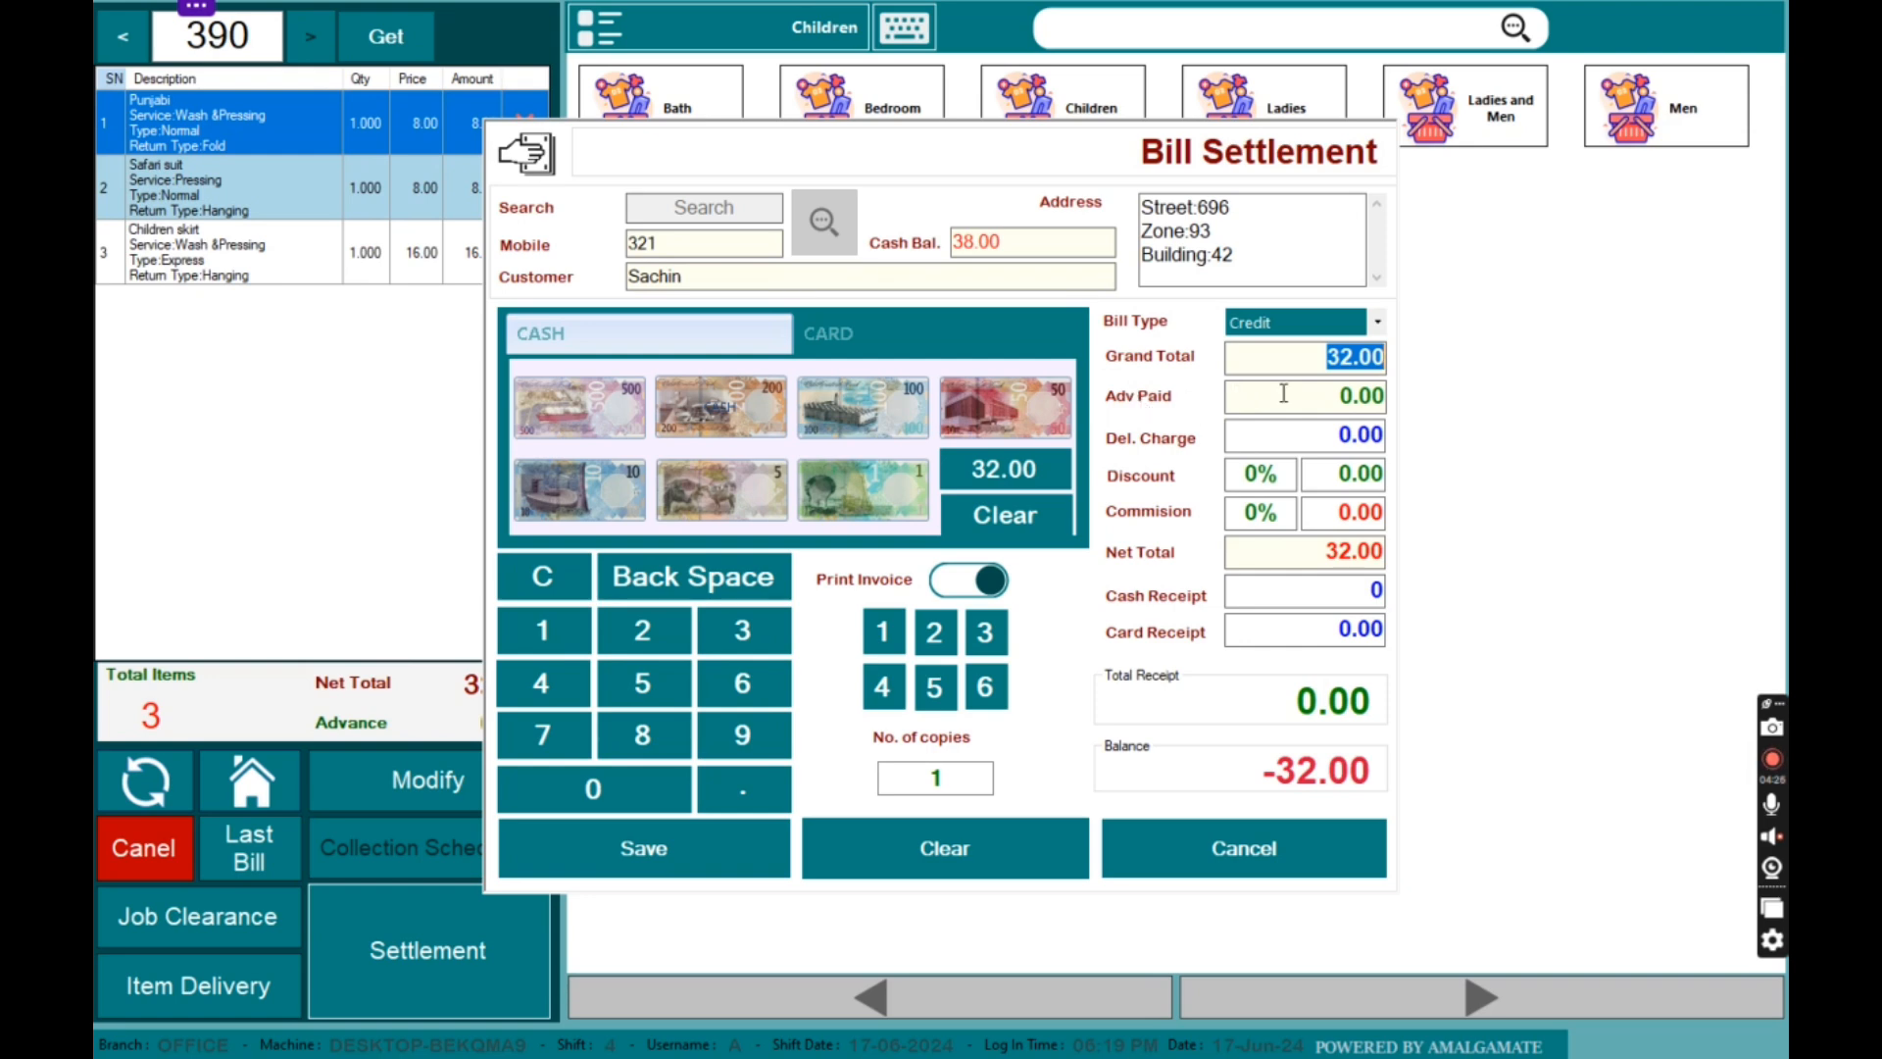
drag(1312, 392, 1409, 392)
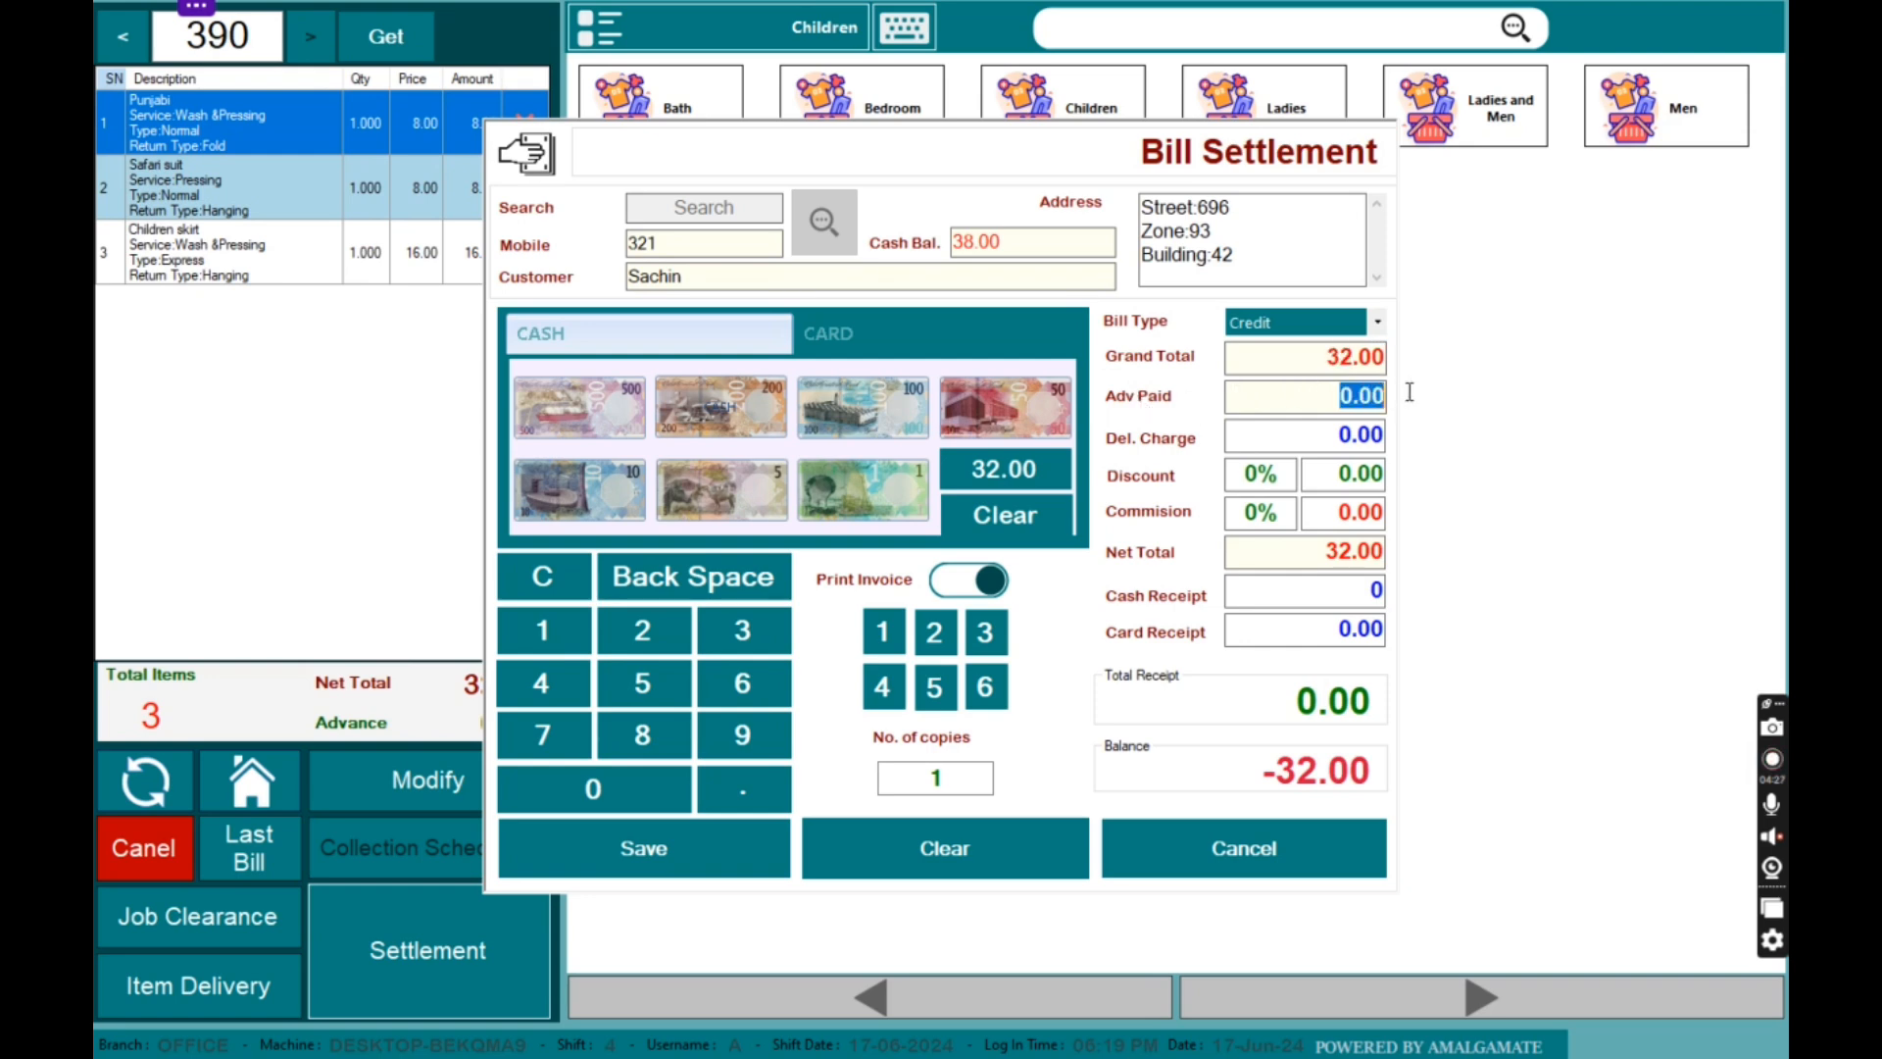
click(1327, 438)
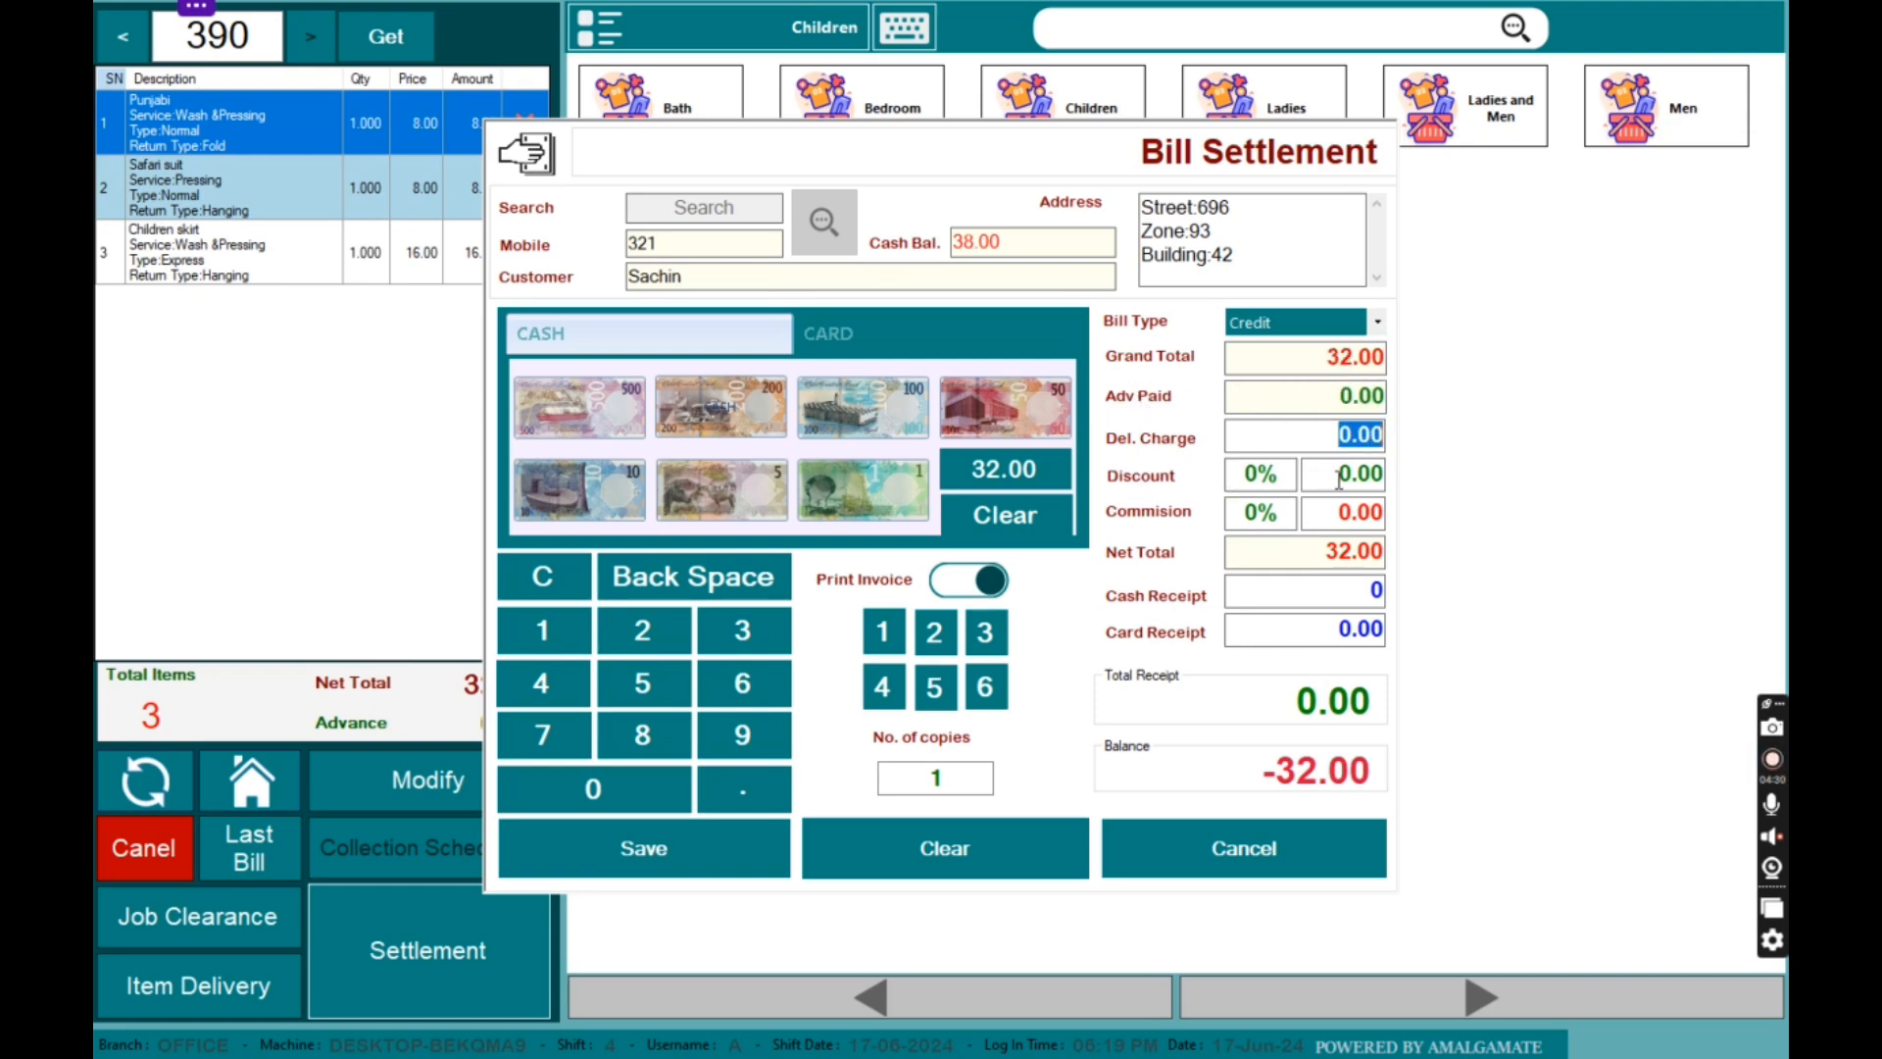
drag(1339, 479, 1410, 512)
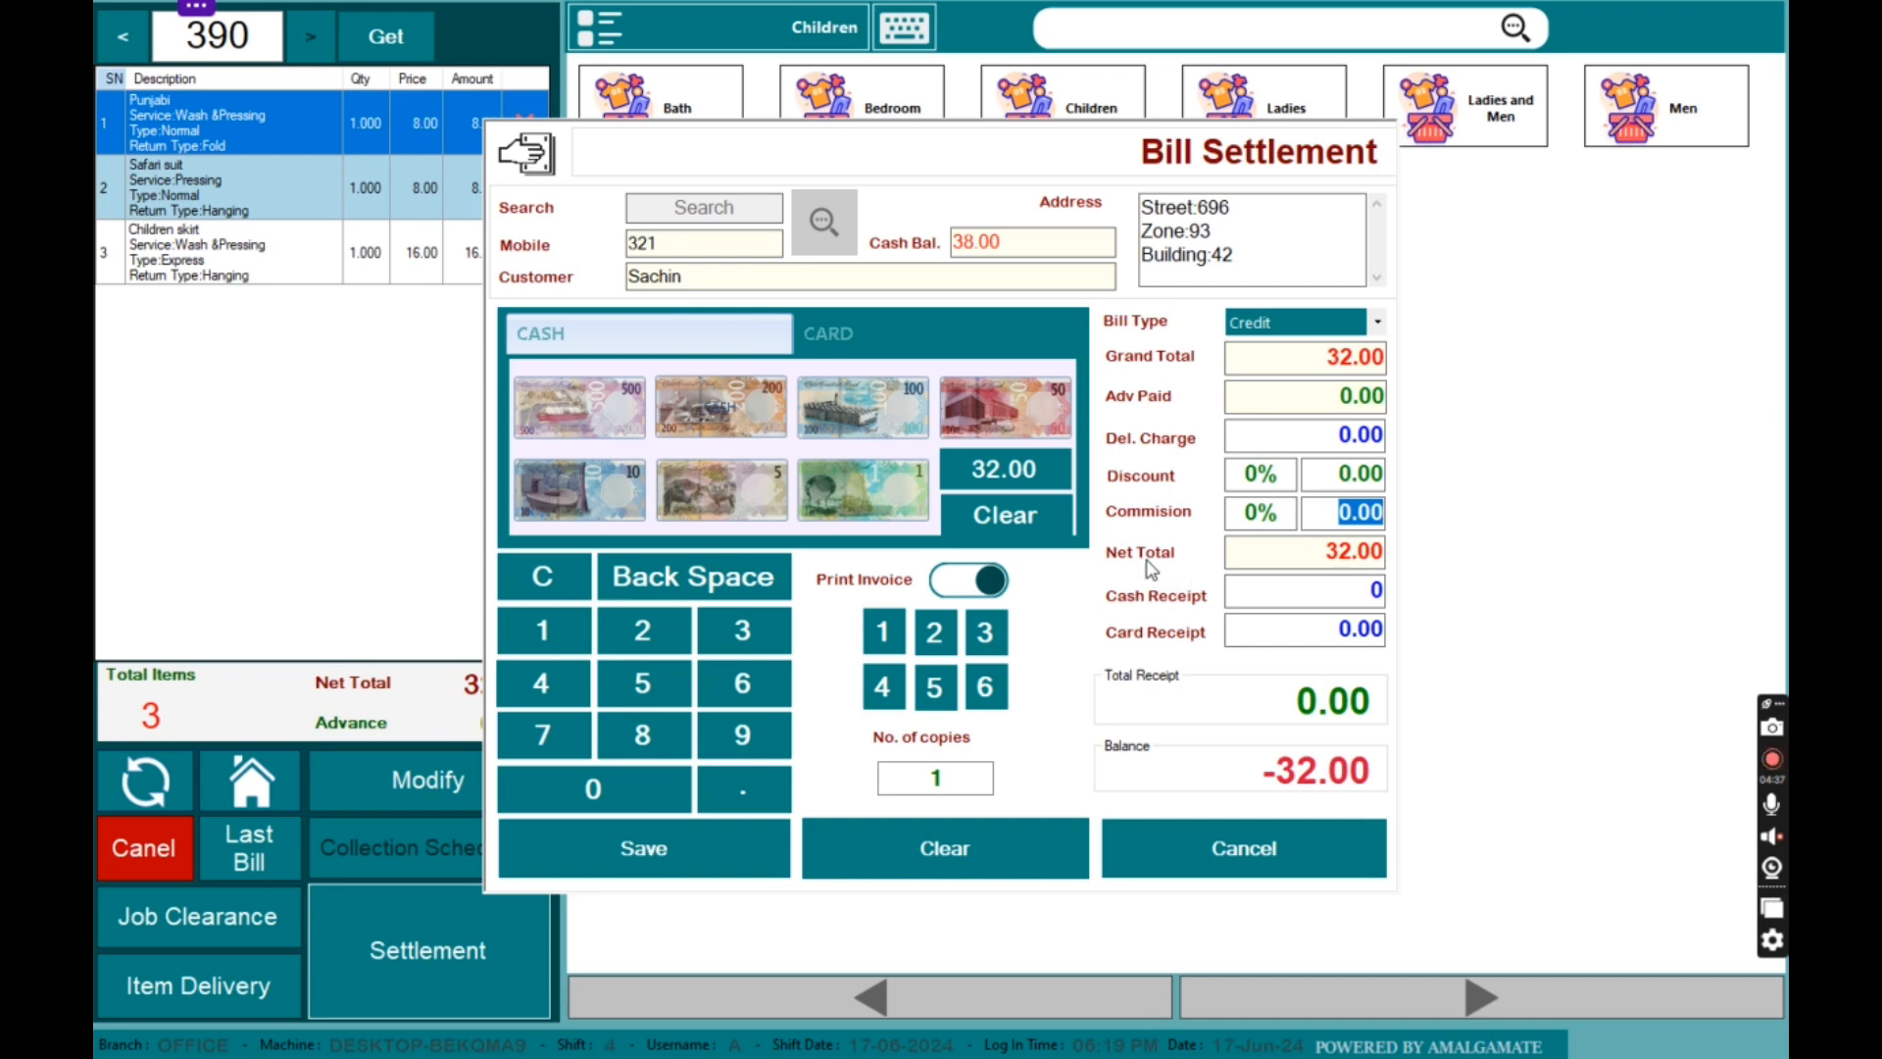
Step: Settle the bill with a cash receipt of 100.00, one invoice copy and invoice printing turned off
click(868, 414)
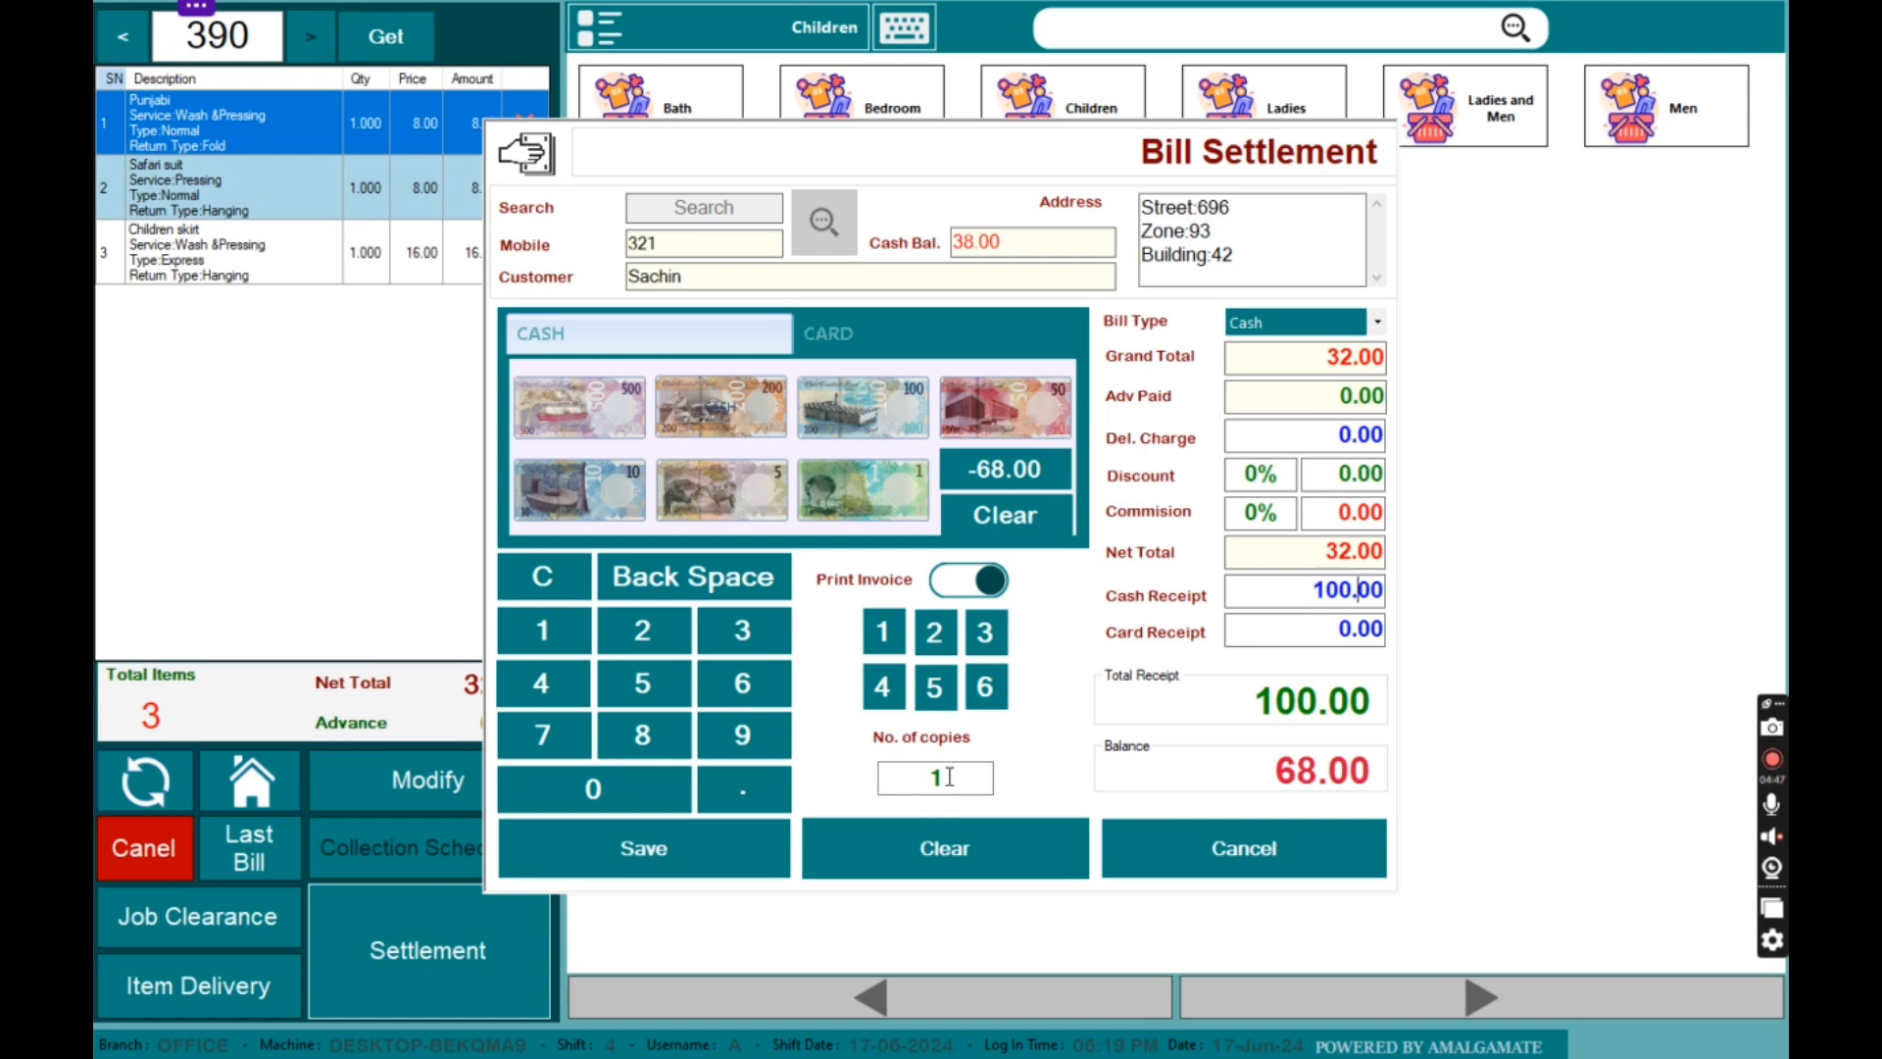
click(936, 632)
click(992, 635)
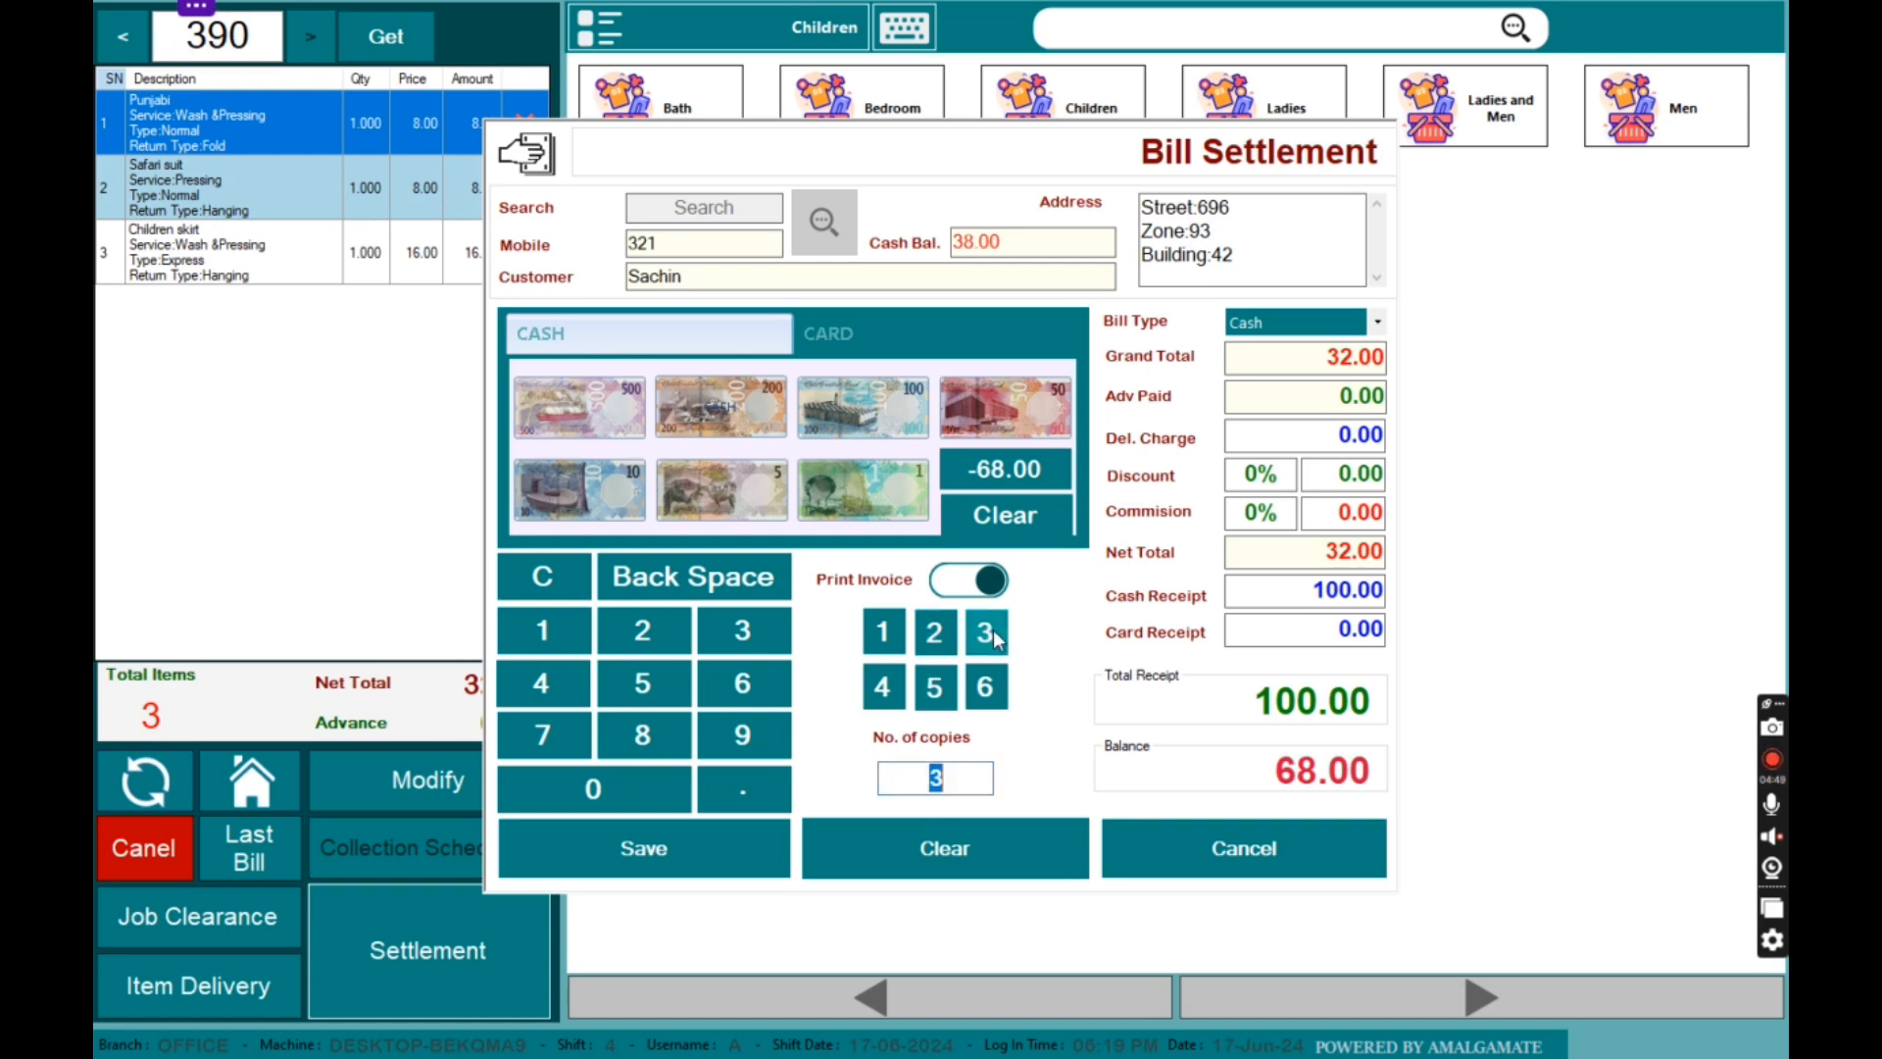
click(892, 637)
click(958, 585)
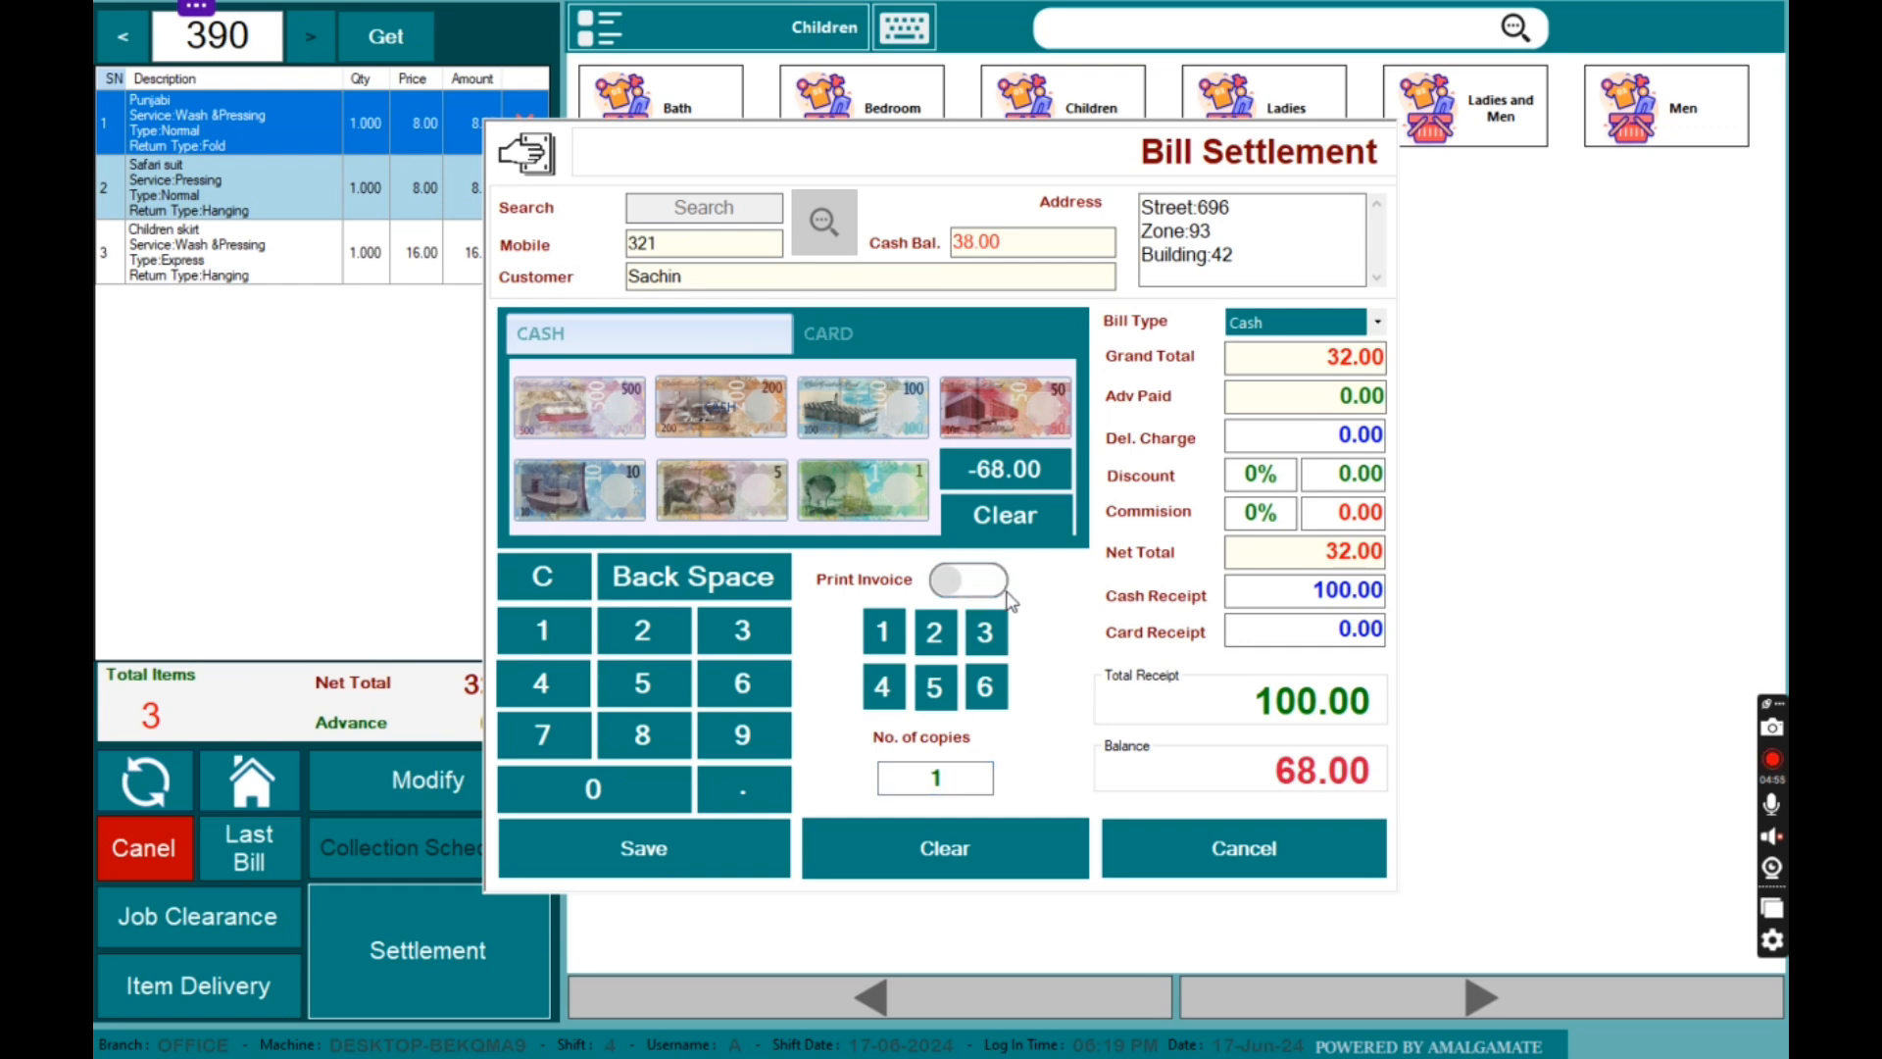
click(735, 838)
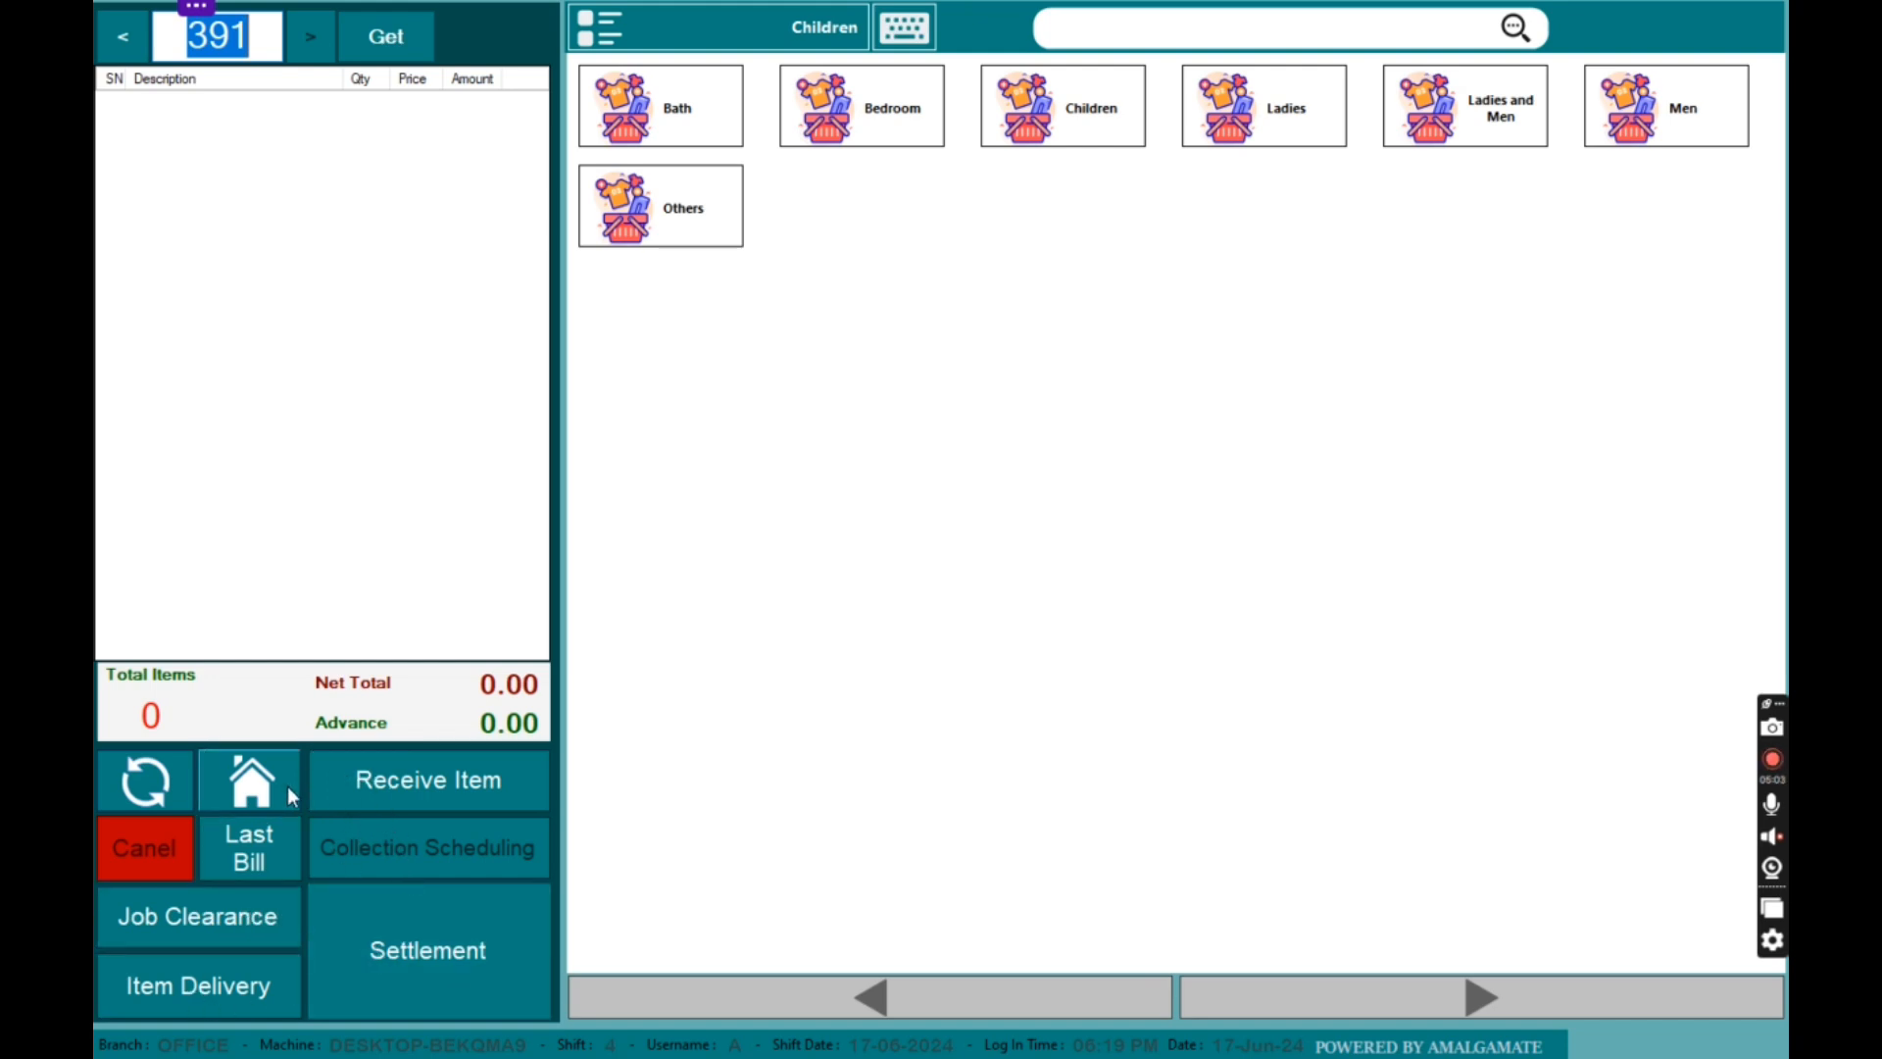
Step: Return to the dashboard and disable Active Job Clearance in the settings
click(252, 779)
click(1066, 570)
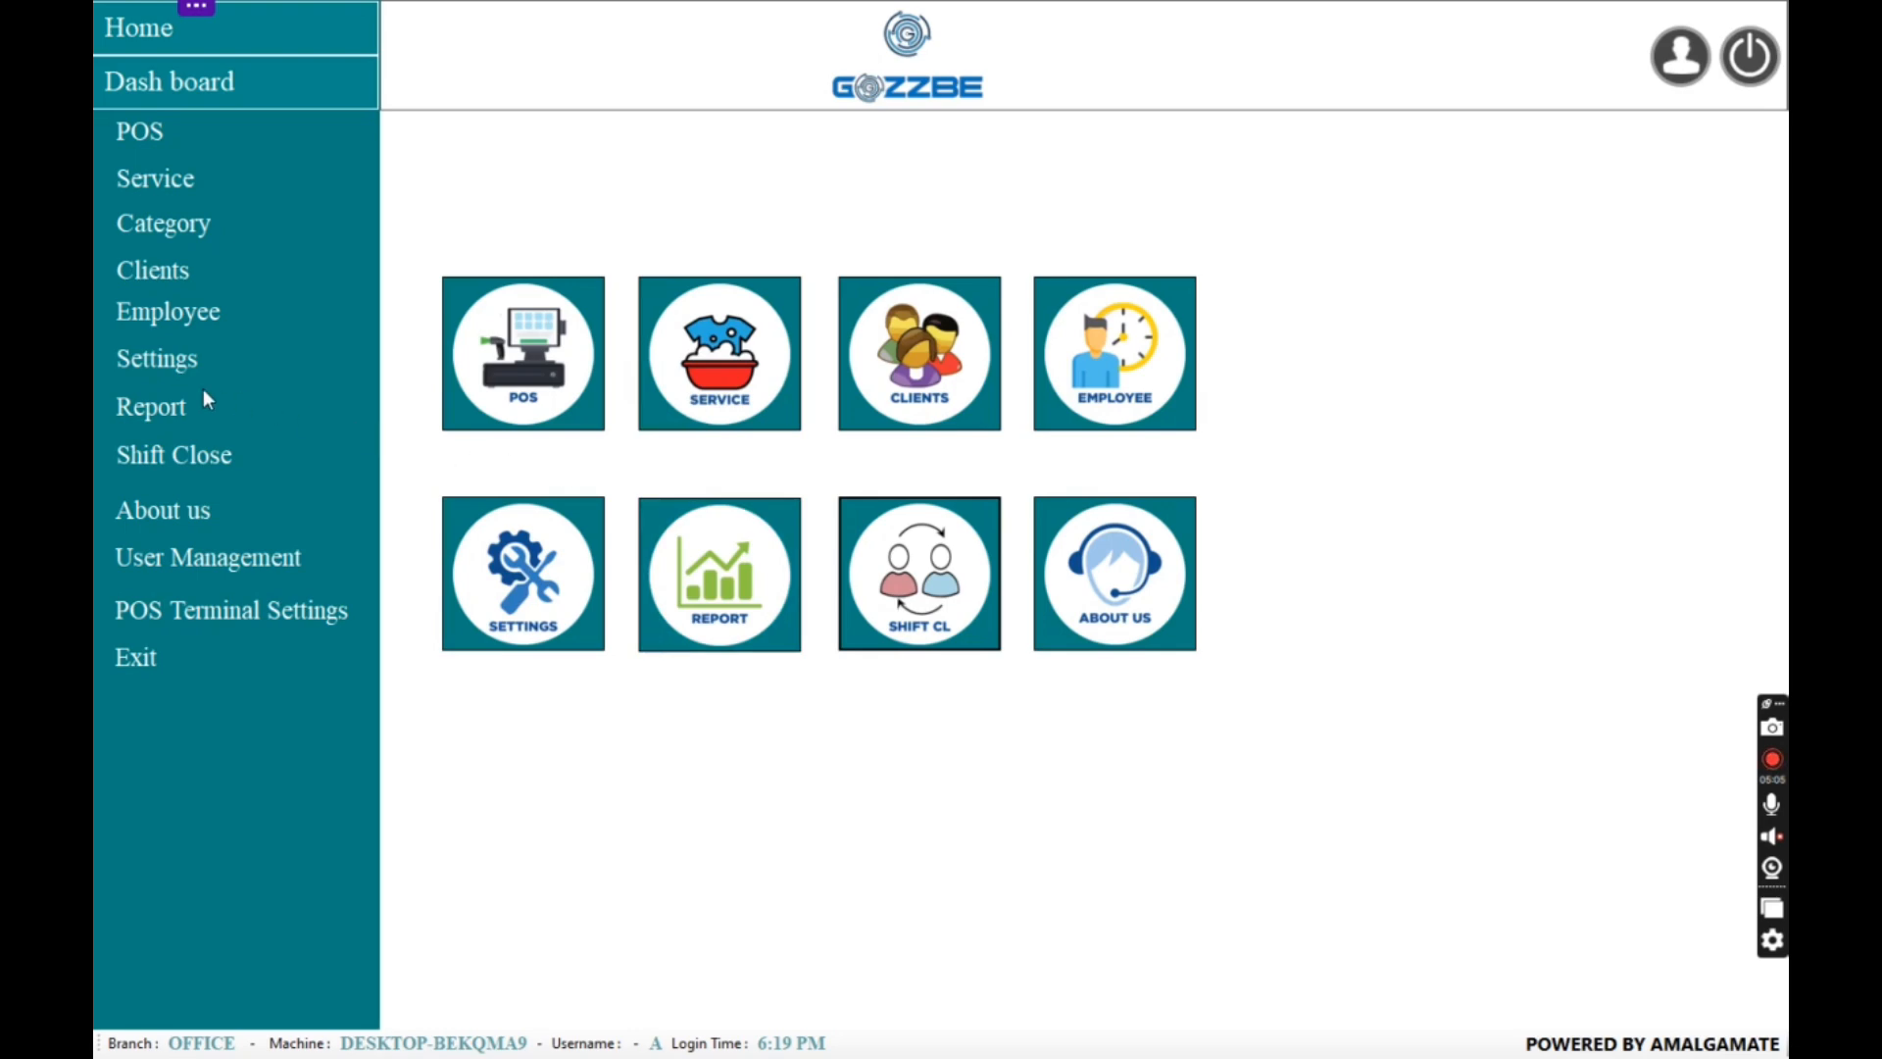
click(78, 263)
click(182, 404)
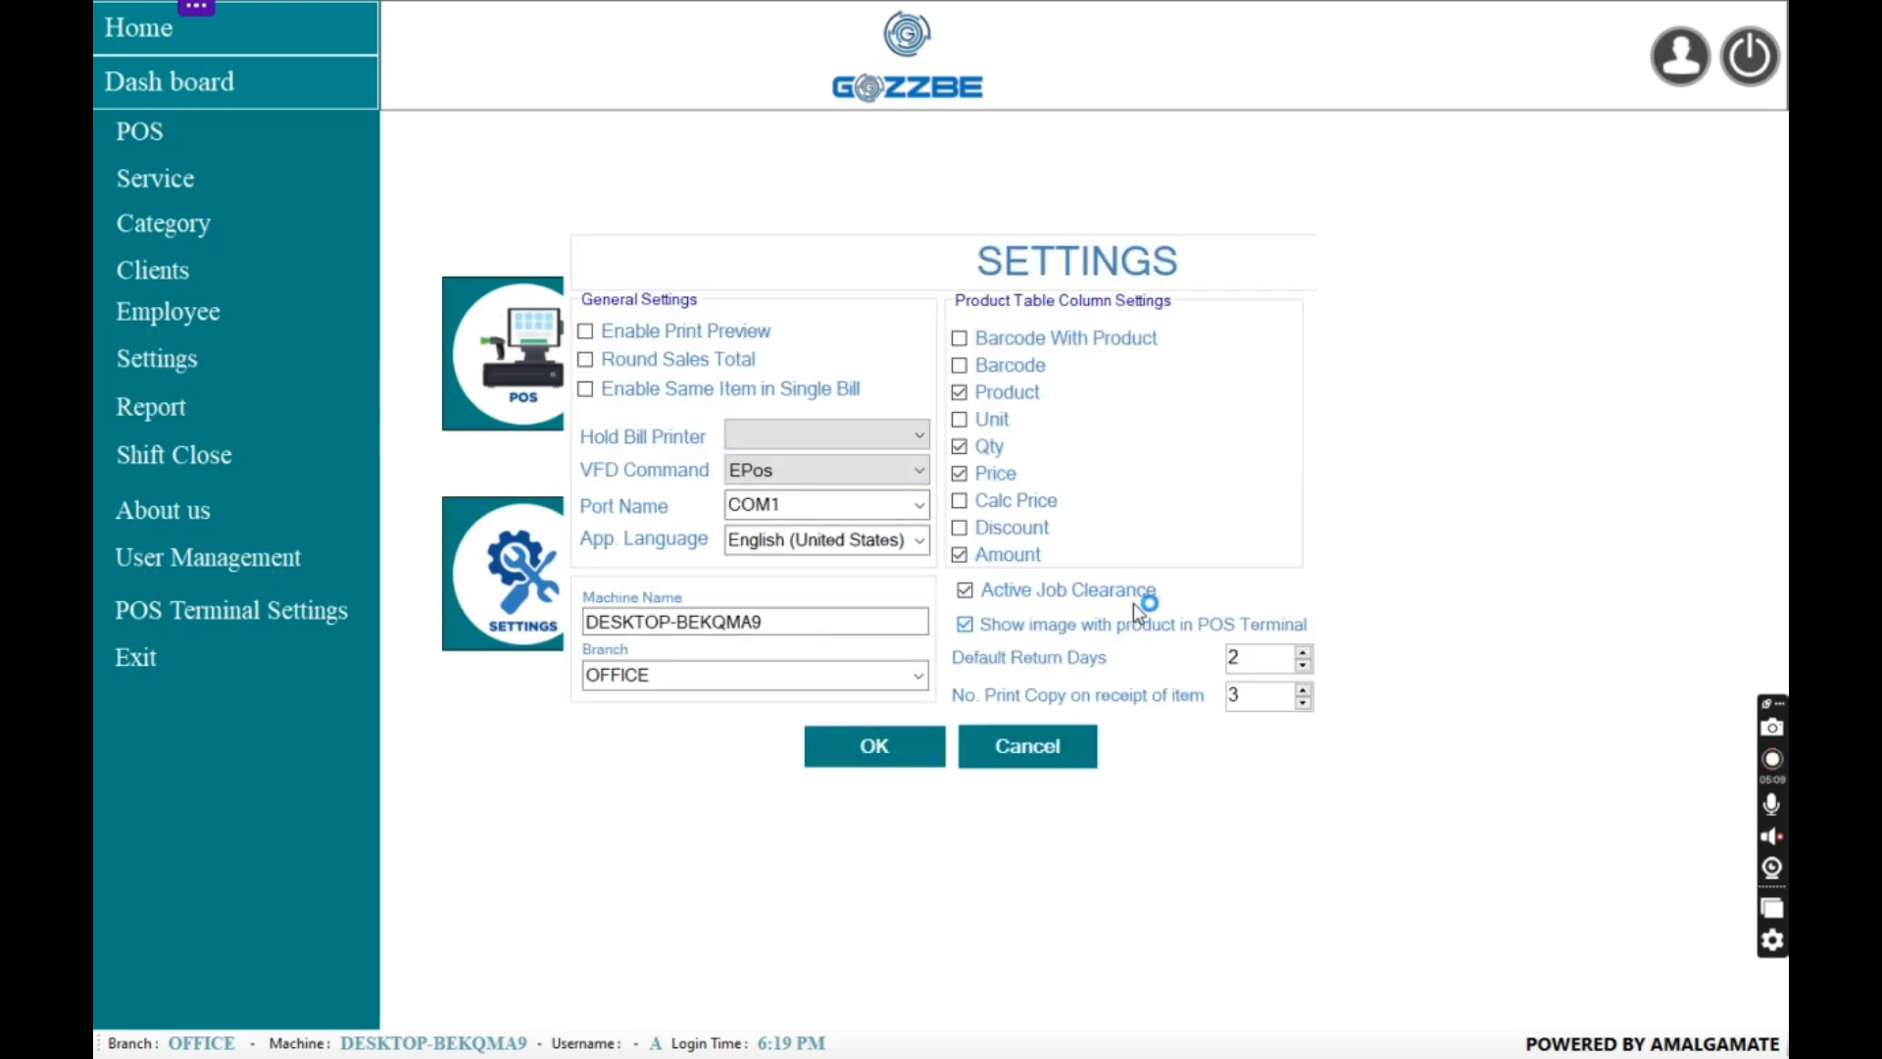
click(1005, 598)
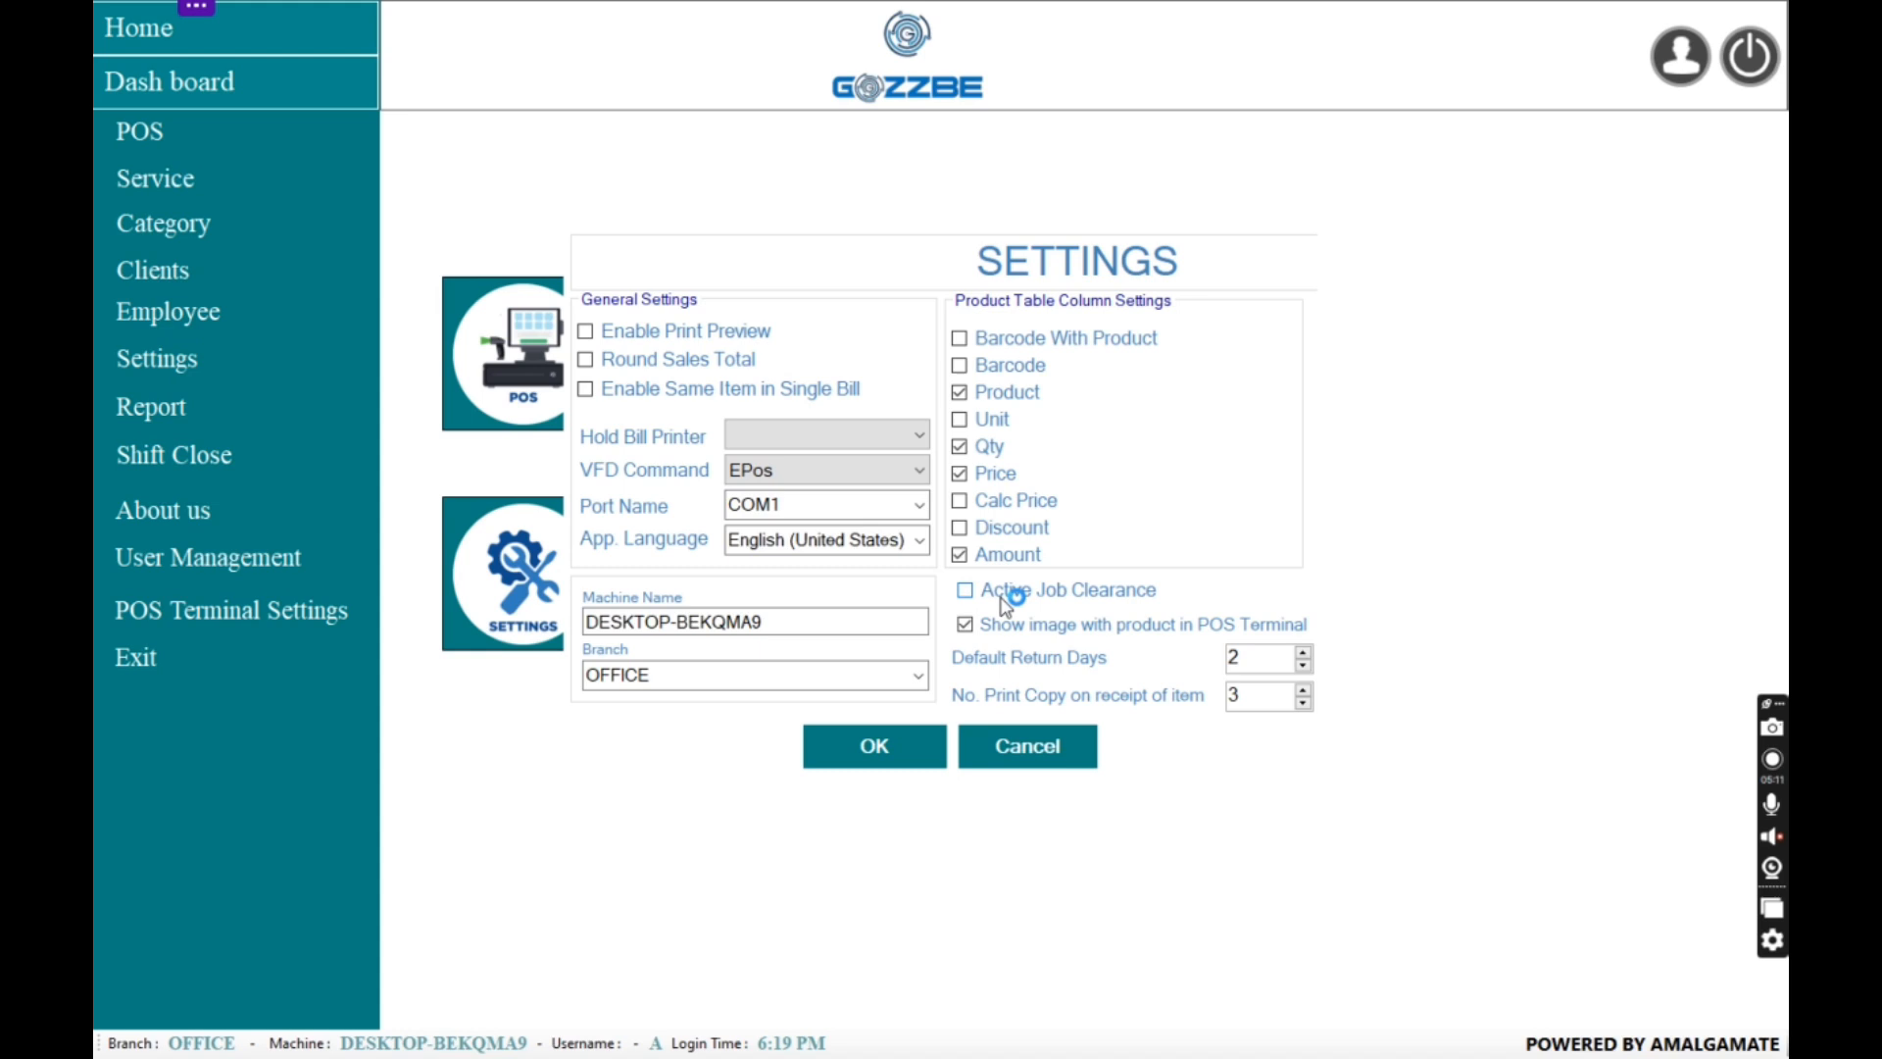
click(875, 746)
click(1069, 573)
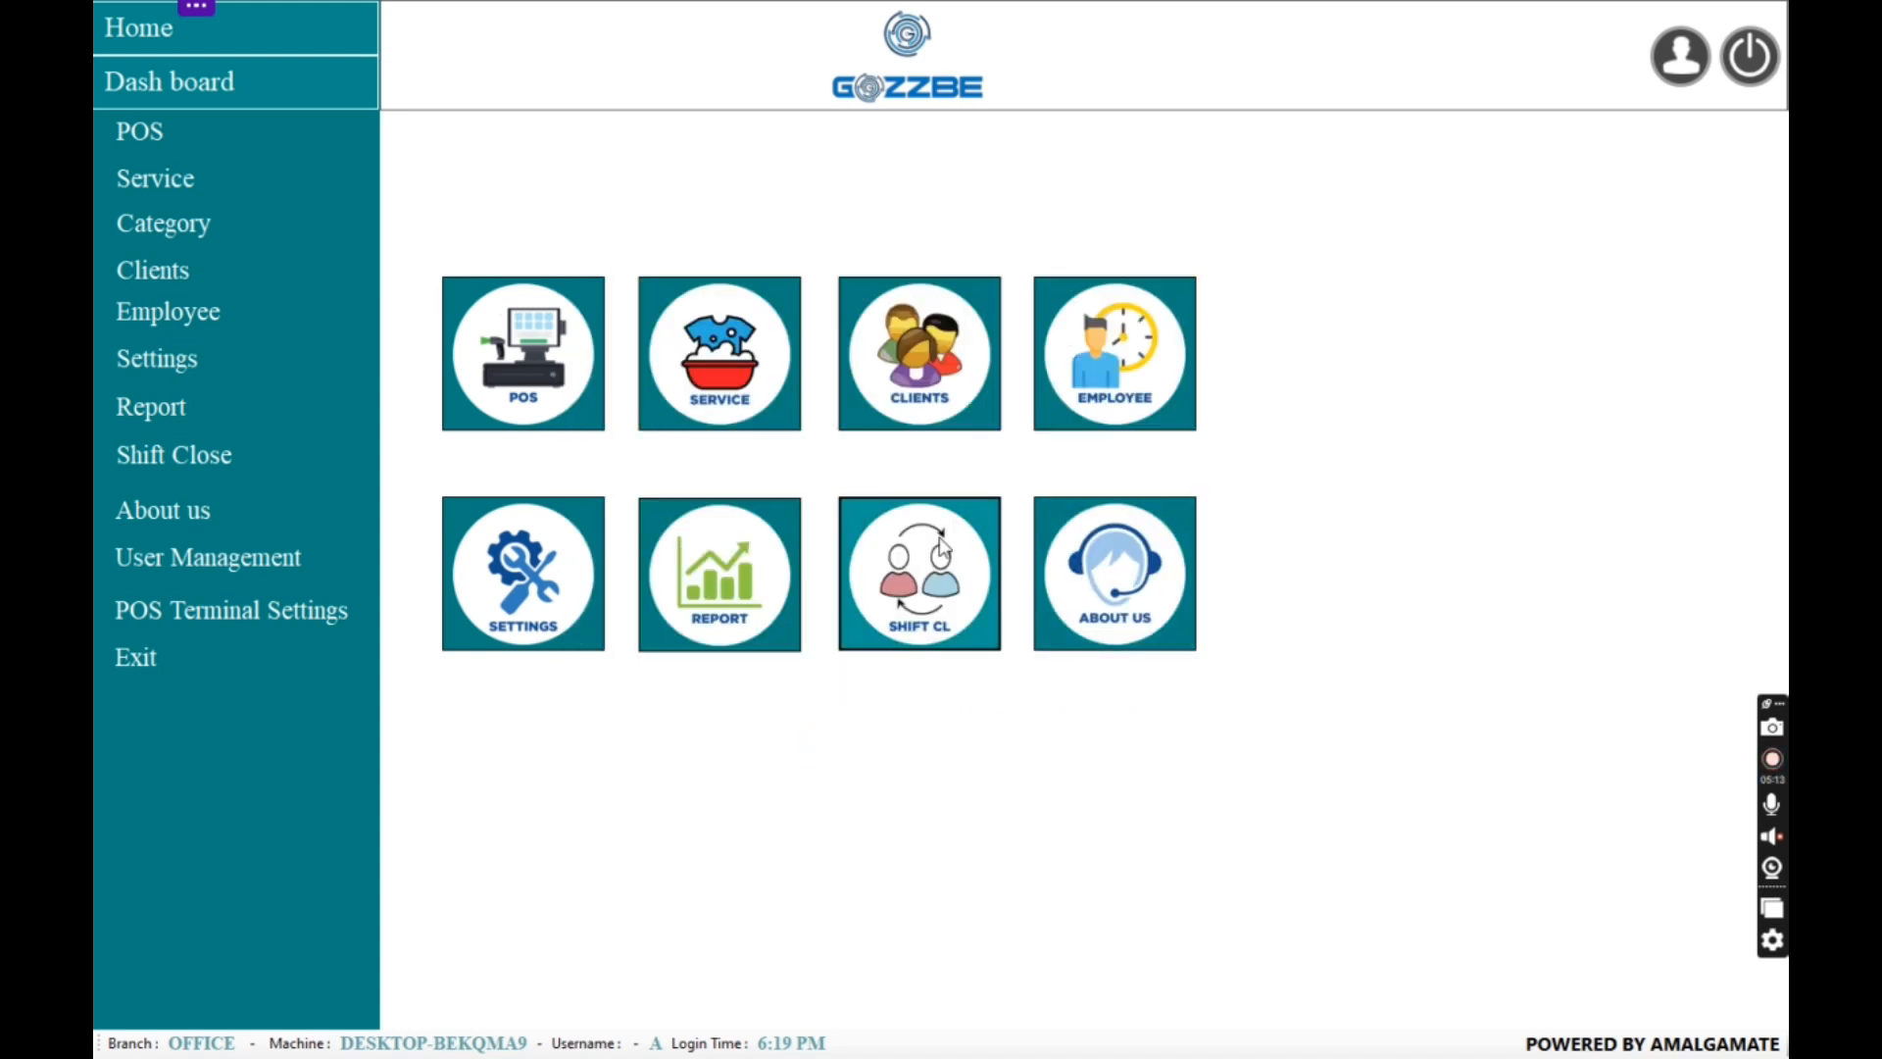
Step: Reopen the POS on the already open shift and show the Men category items
click(560, 357)
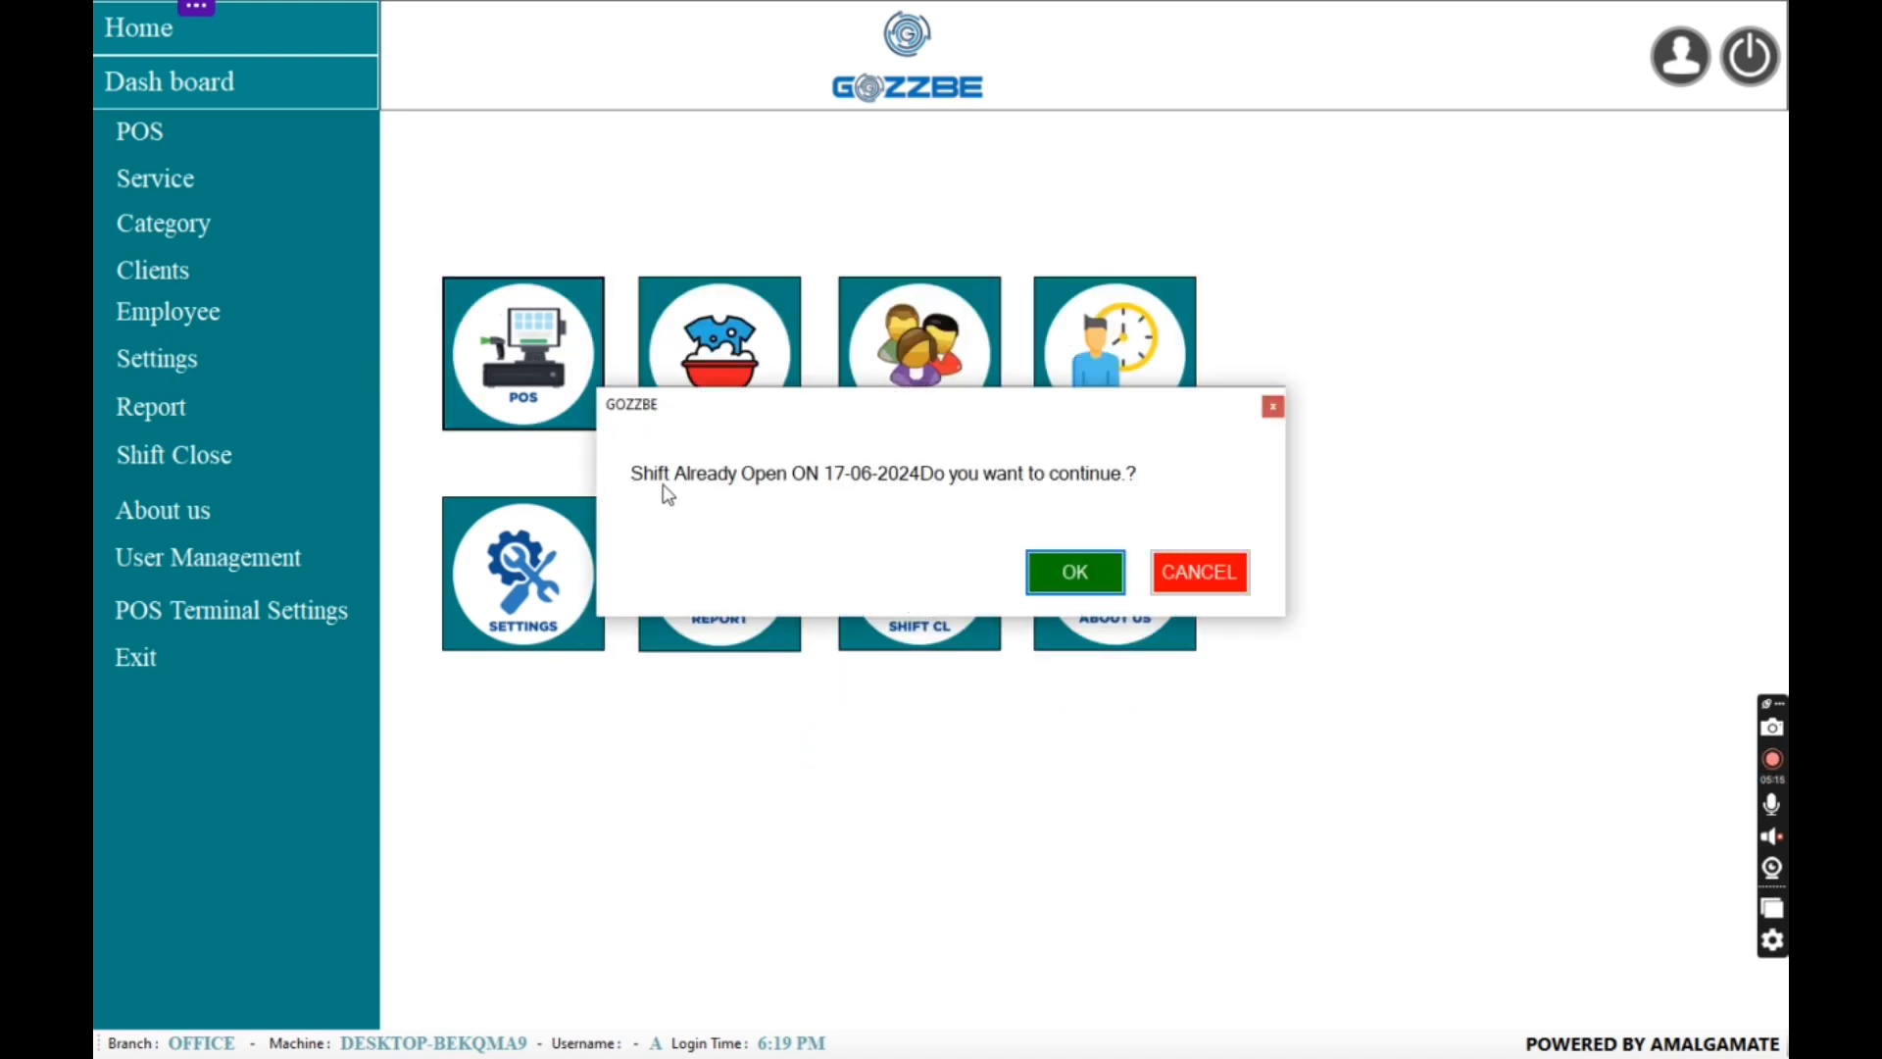
click(1076, 573)
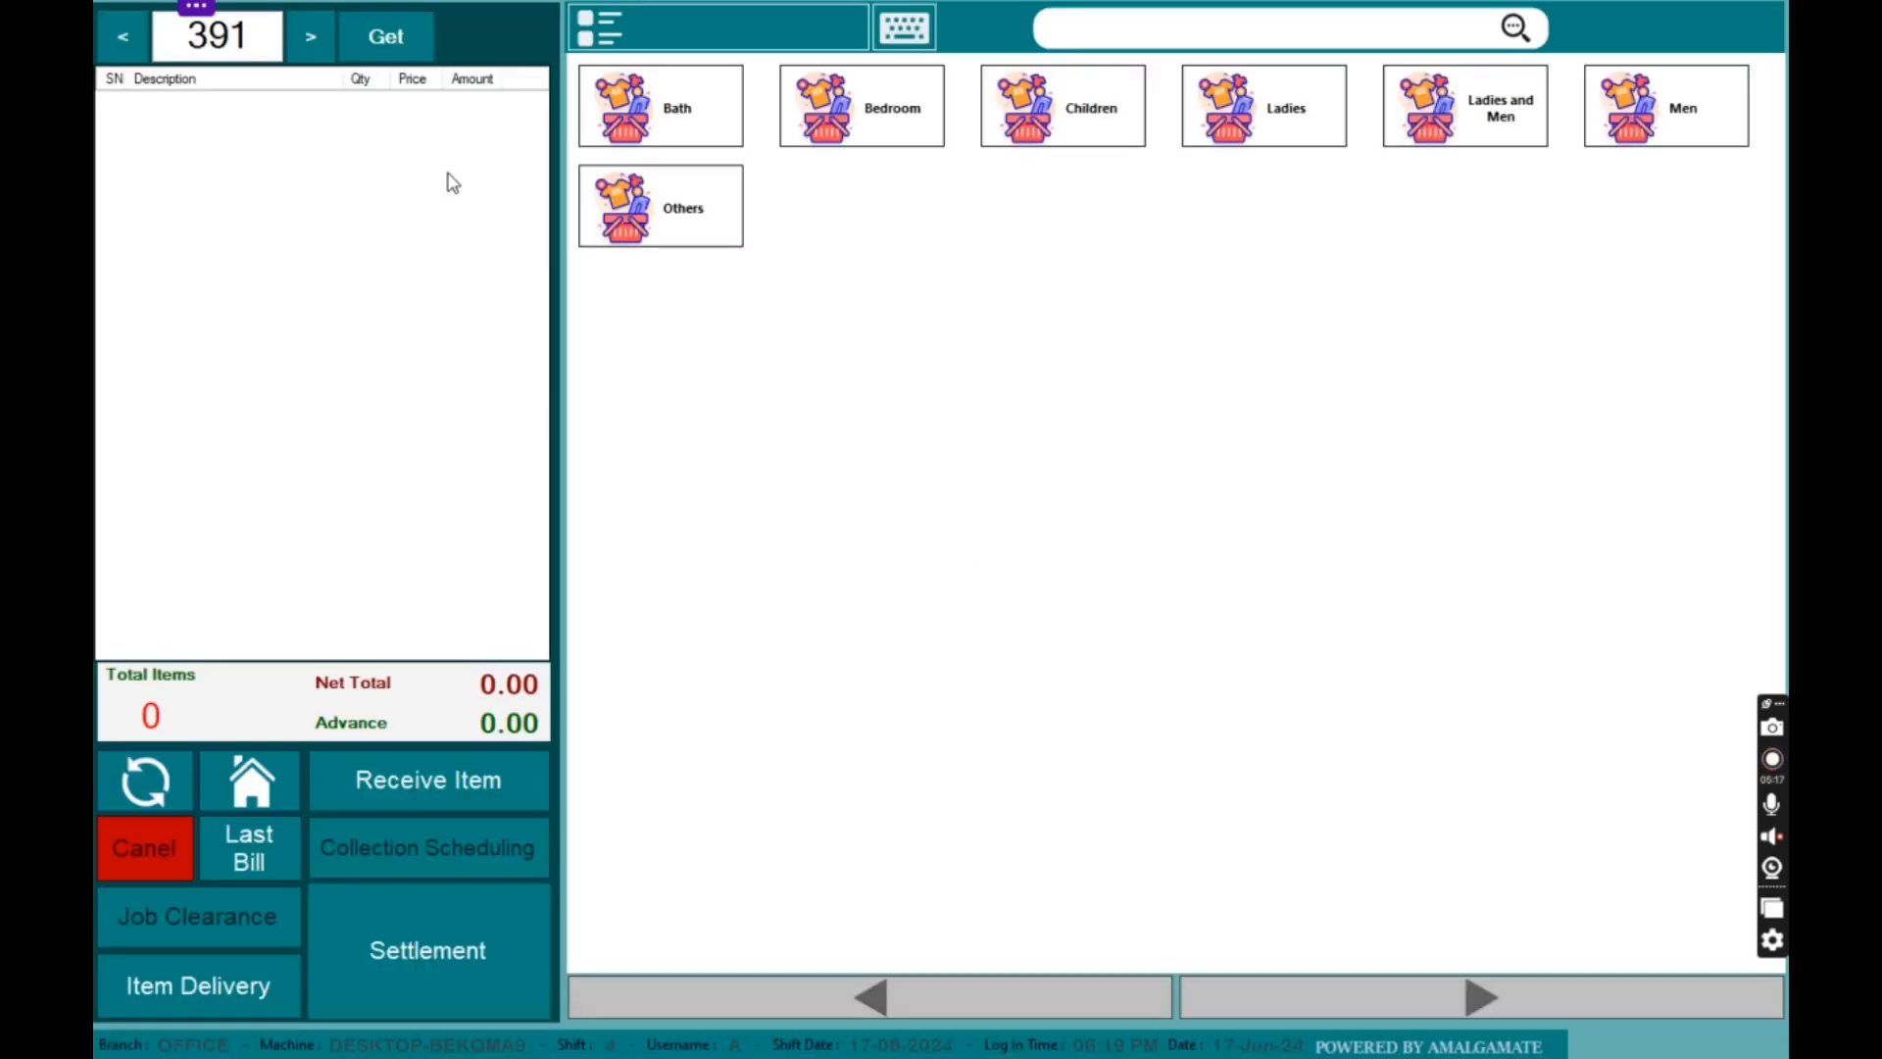
click(1657, 115)
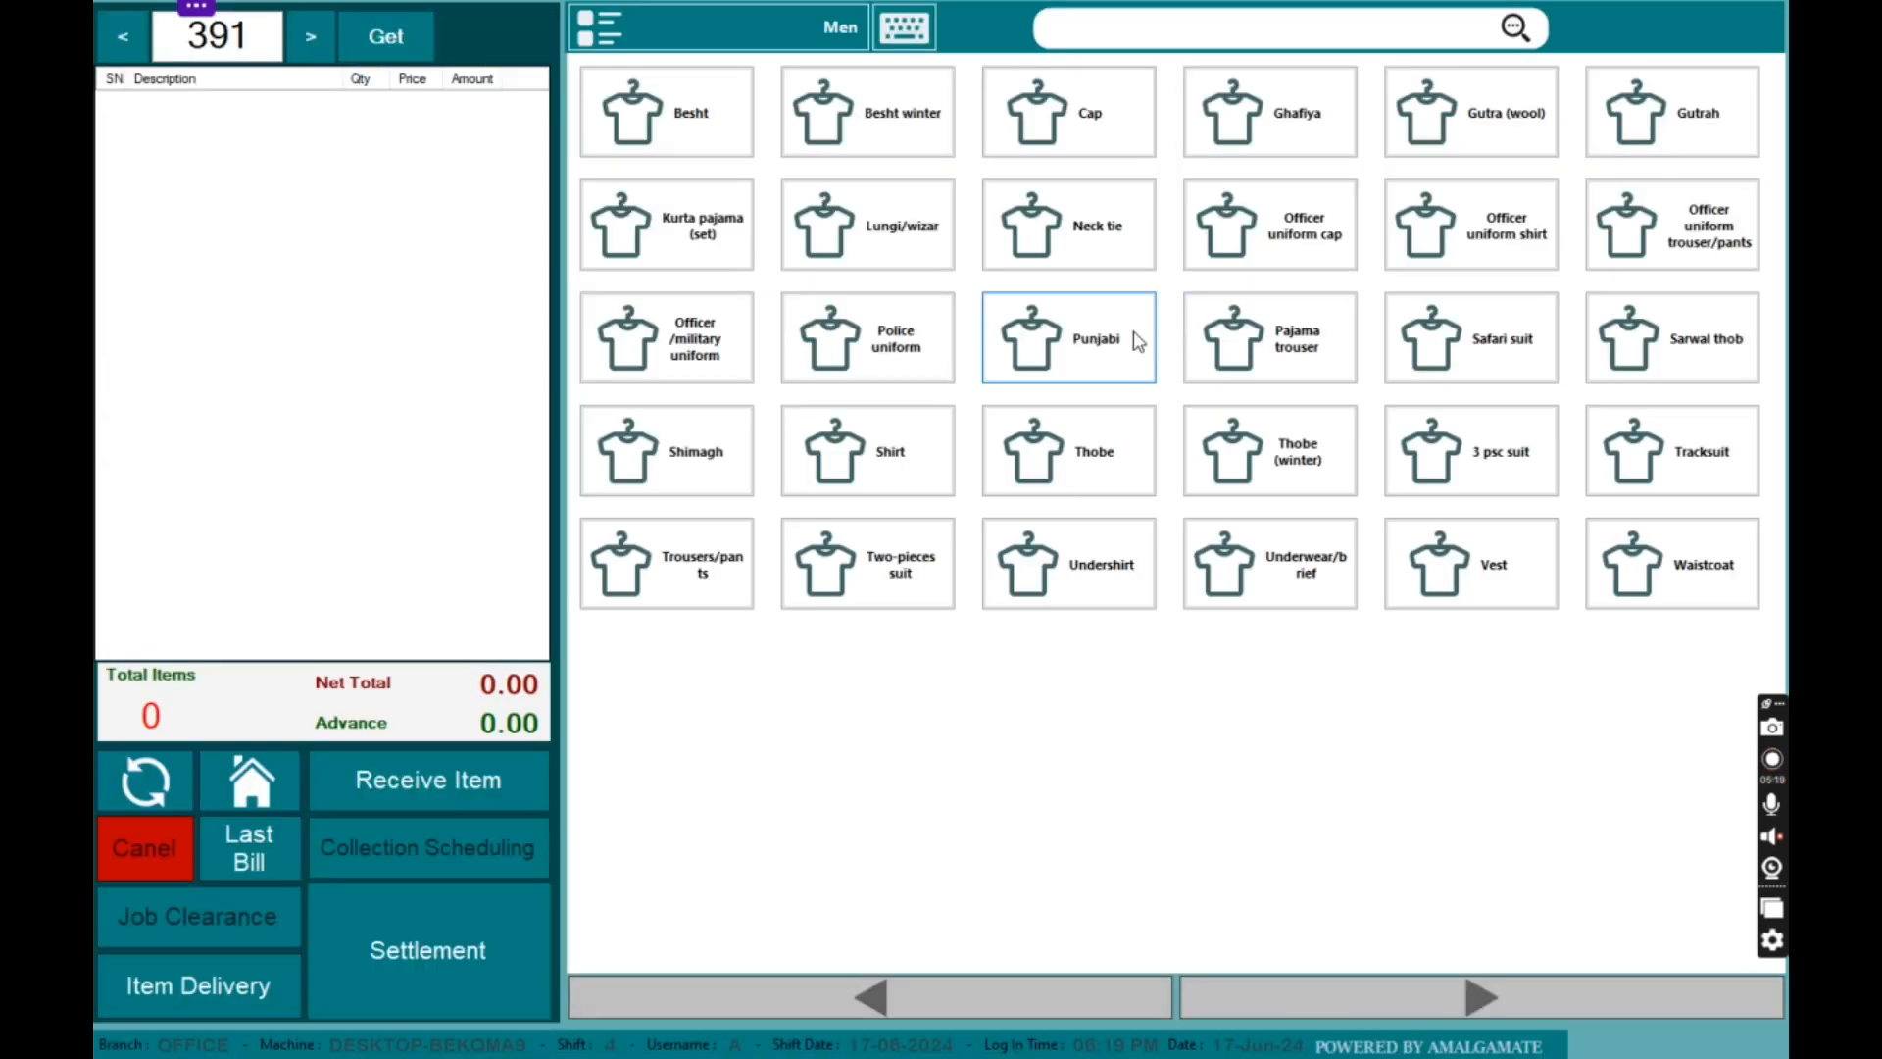
Step: Add a Punjabi to the order with Normal service, Wash Pressing and Hanging return
click(1108, 345)
click(827, 483)
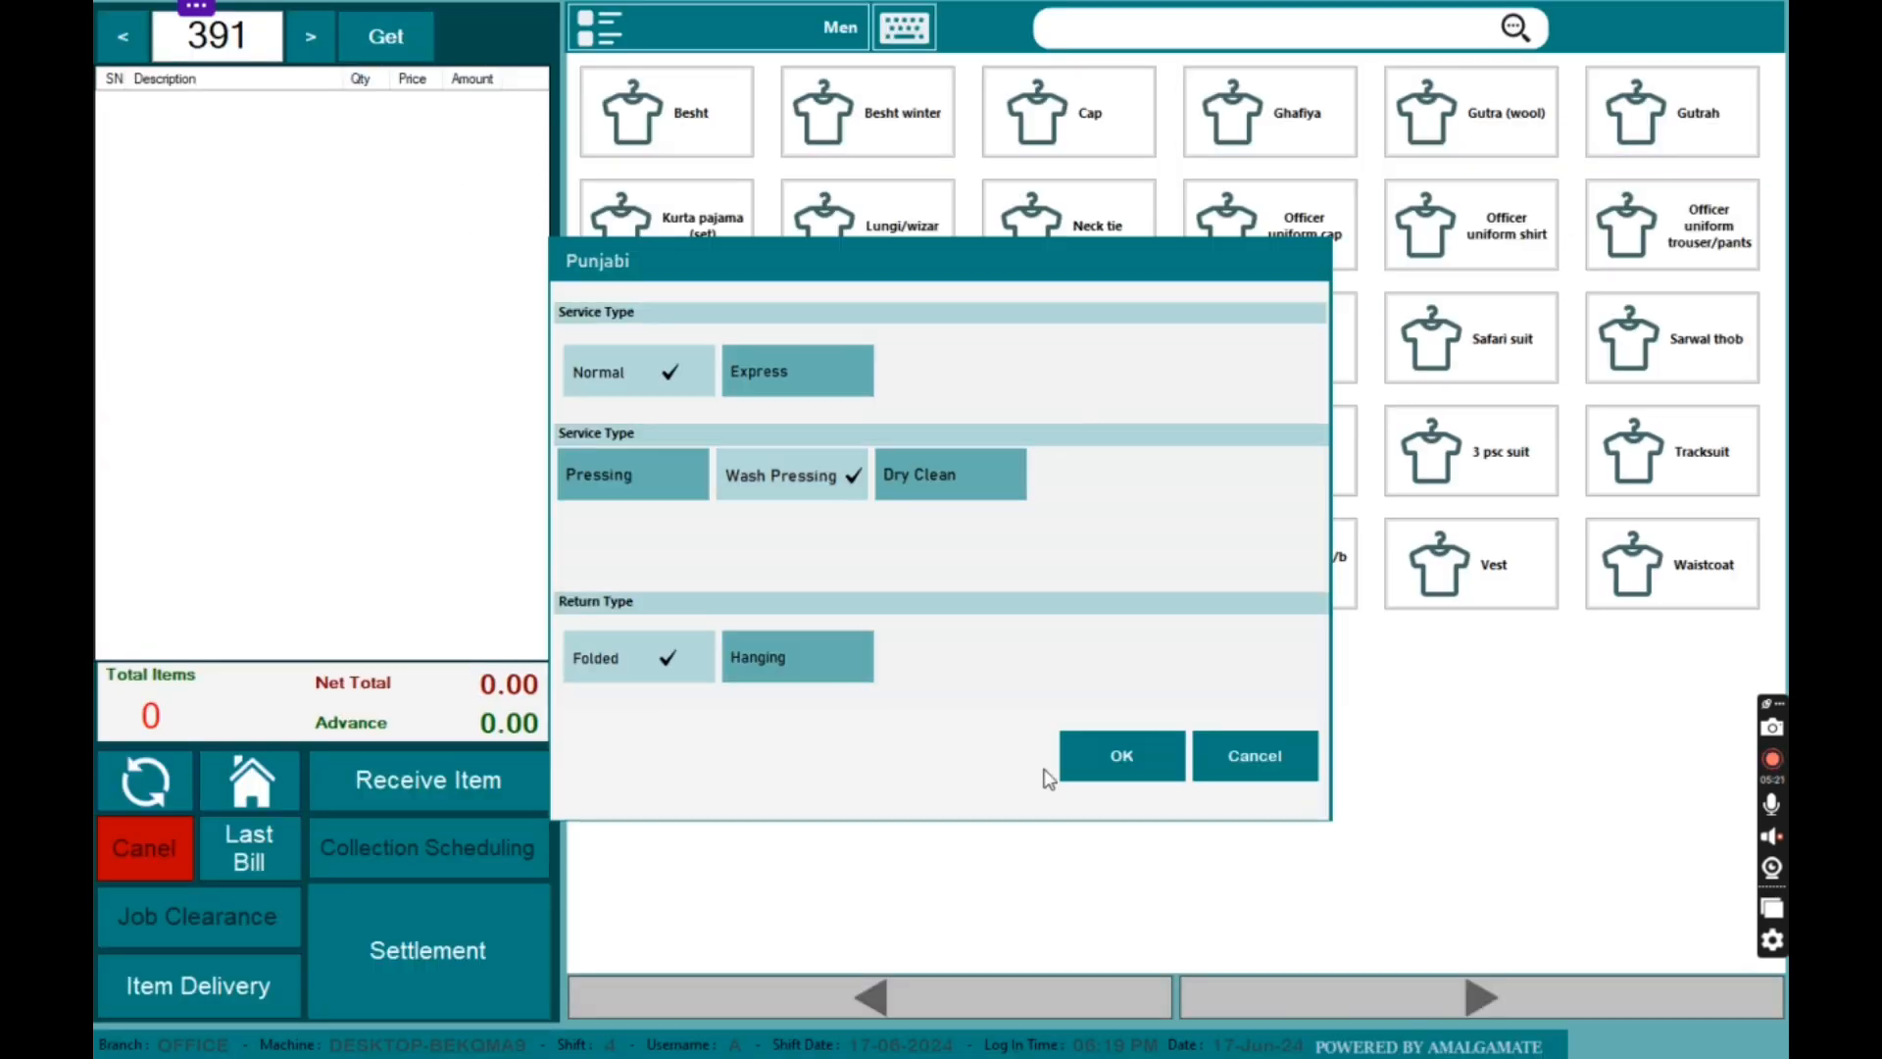
click(798, 665)
click(1108, 755)
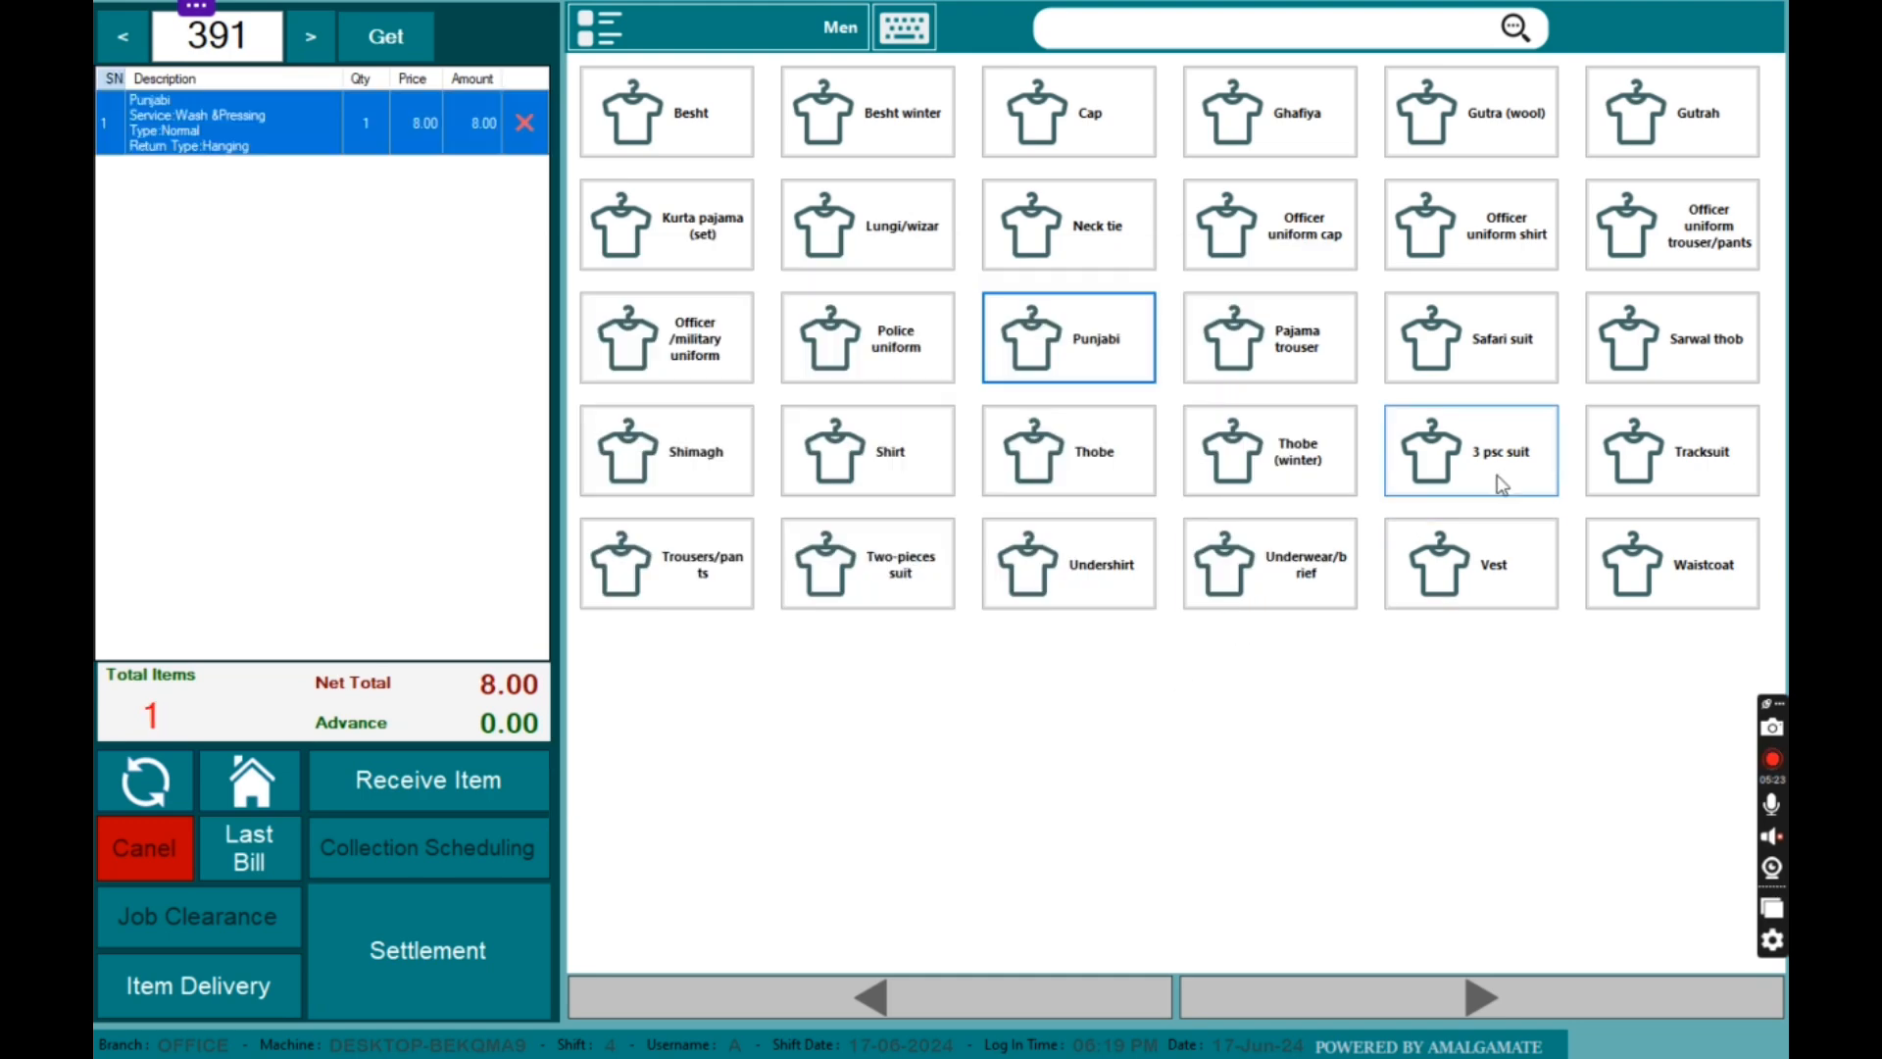
Step: Add a 3 psc suit to the order with Normal service, Dry Clean and Hanging return
click(1500, 476)
click(976, 500)
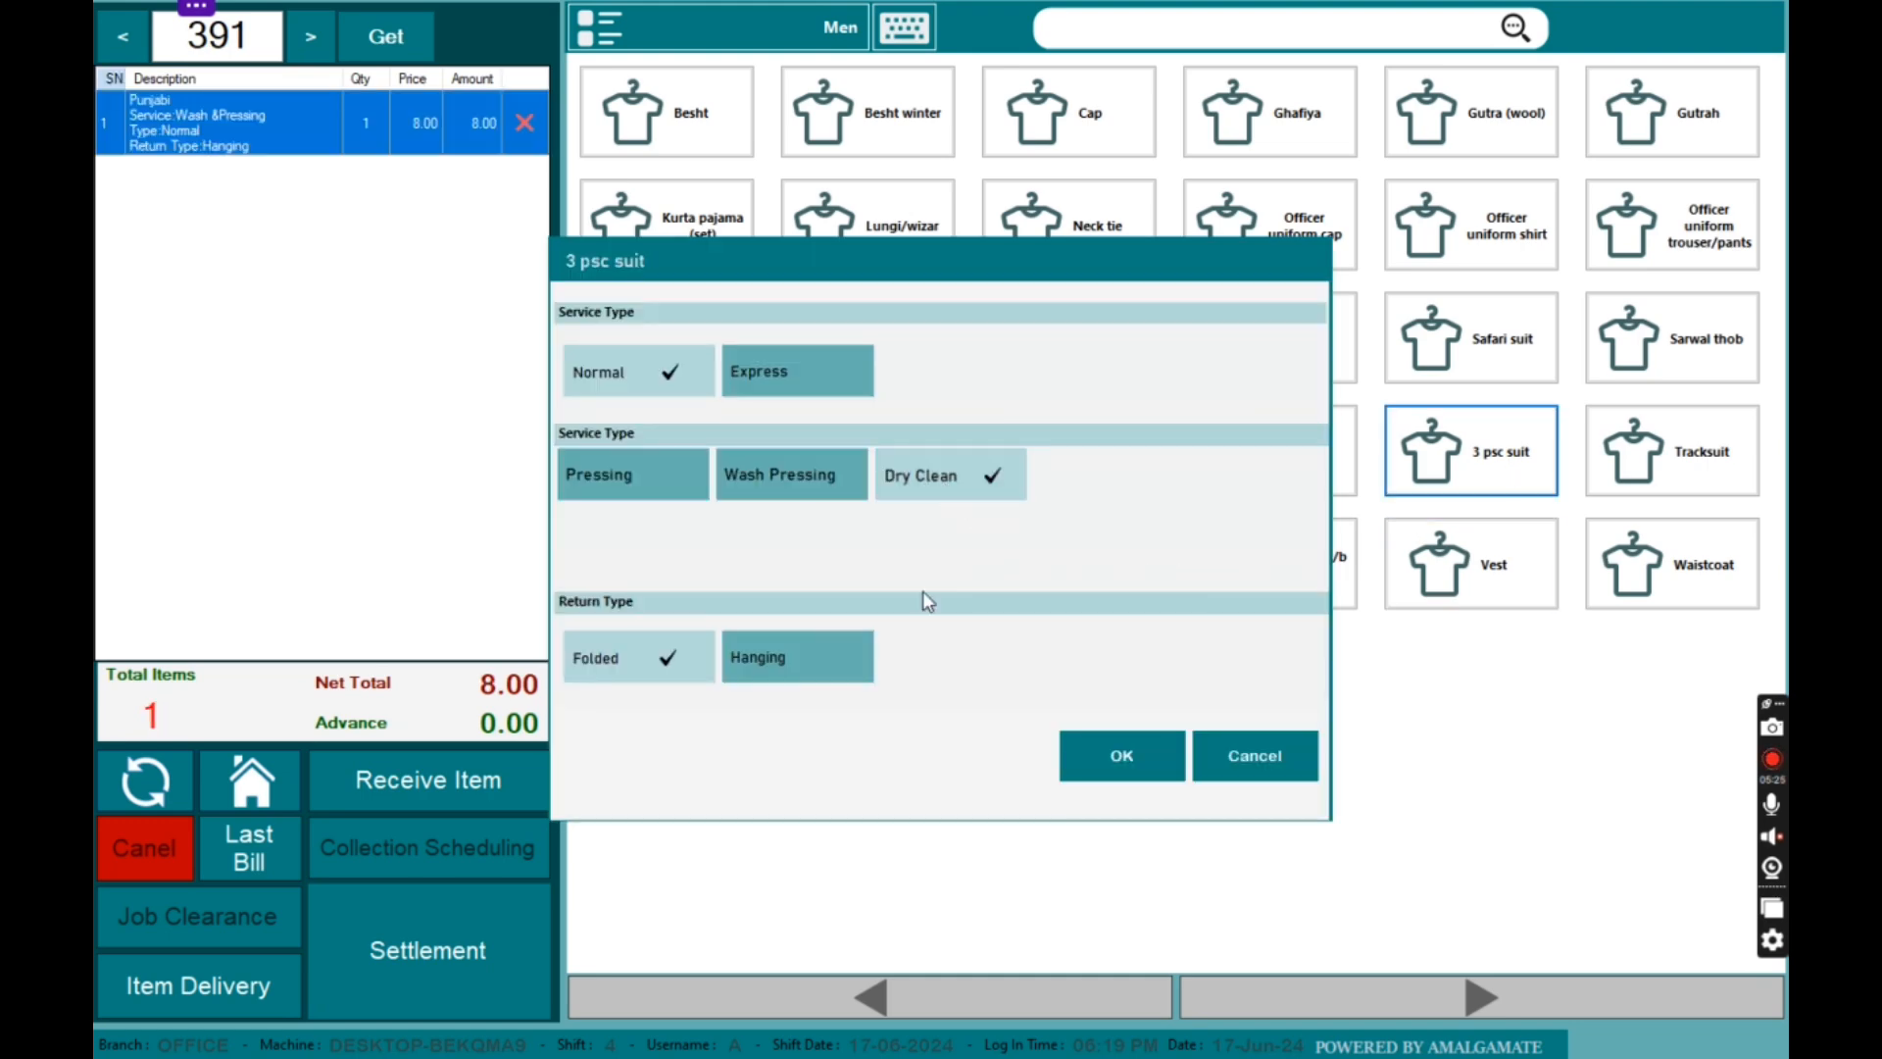
click(814, 649)
click(1118, 751)
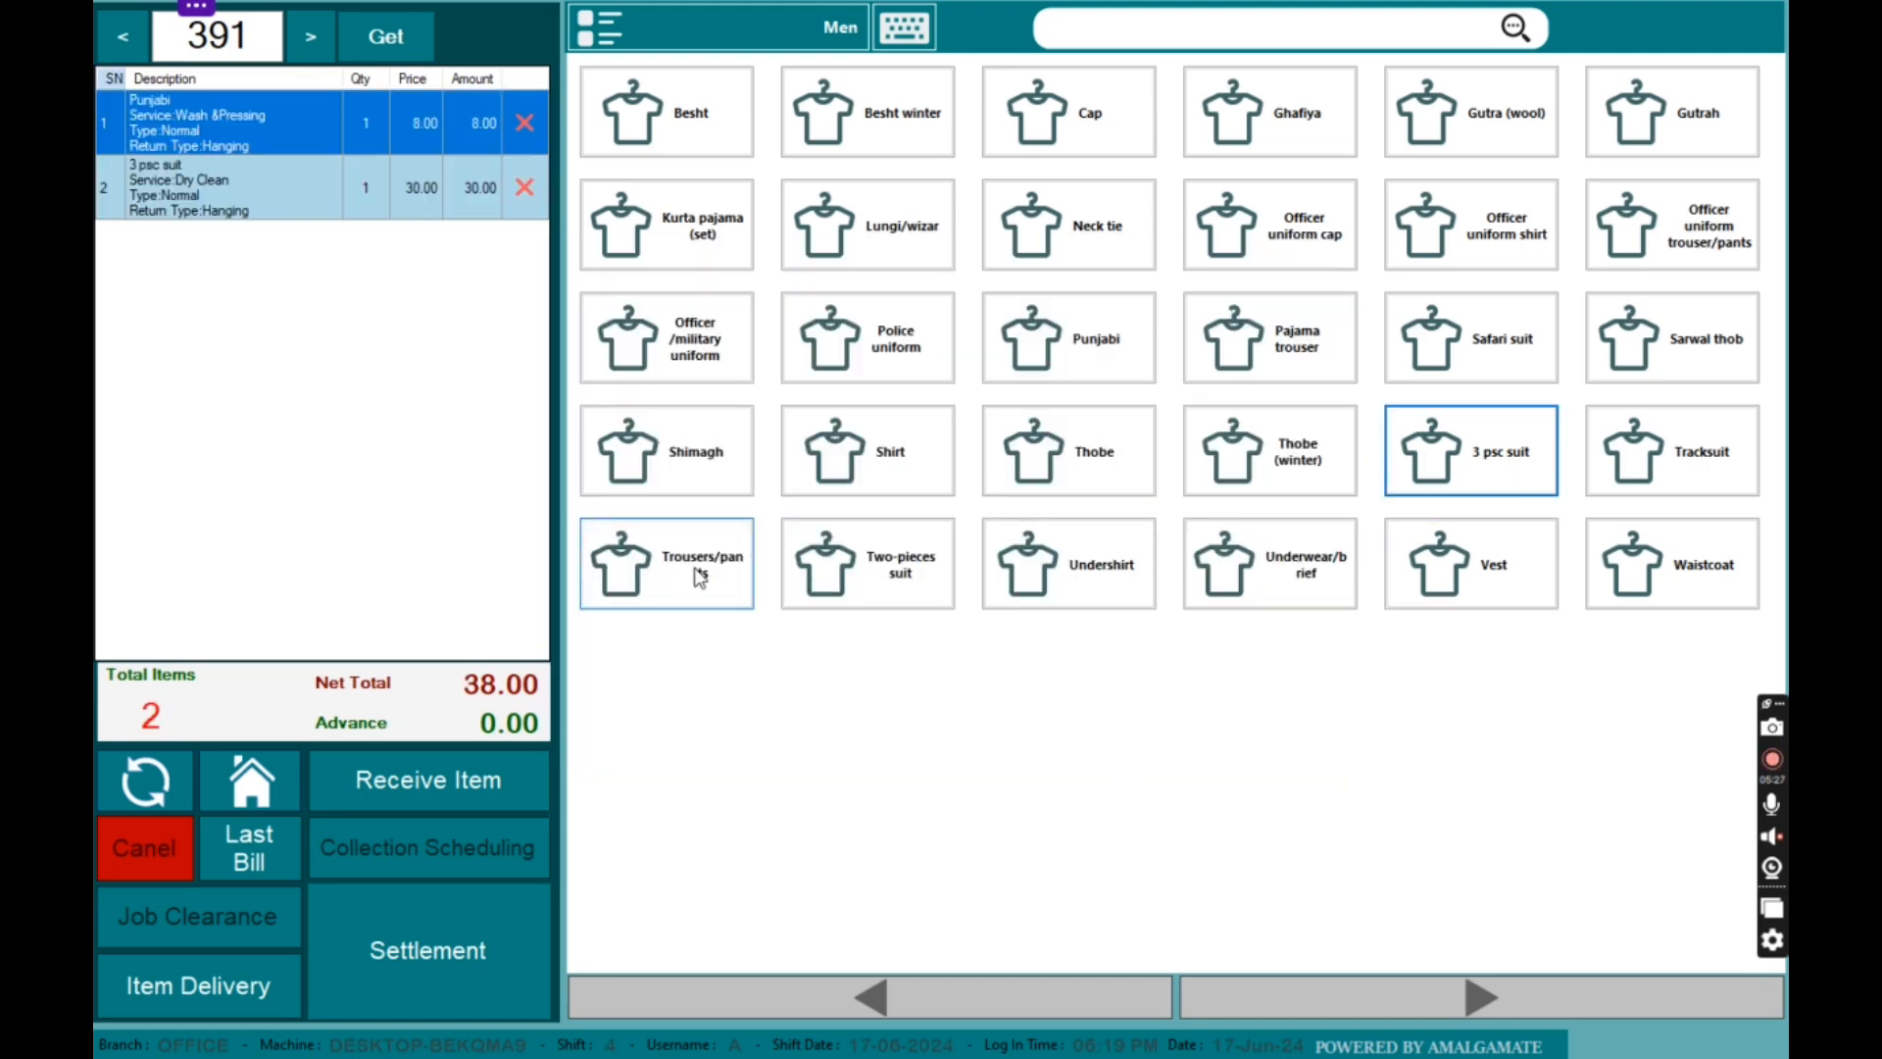
Step: Add a Two-pieces suit to the order with Normal service, Dry Clean and Folded return
click(869, 584)
click(941, 476)
click(1118, 756)
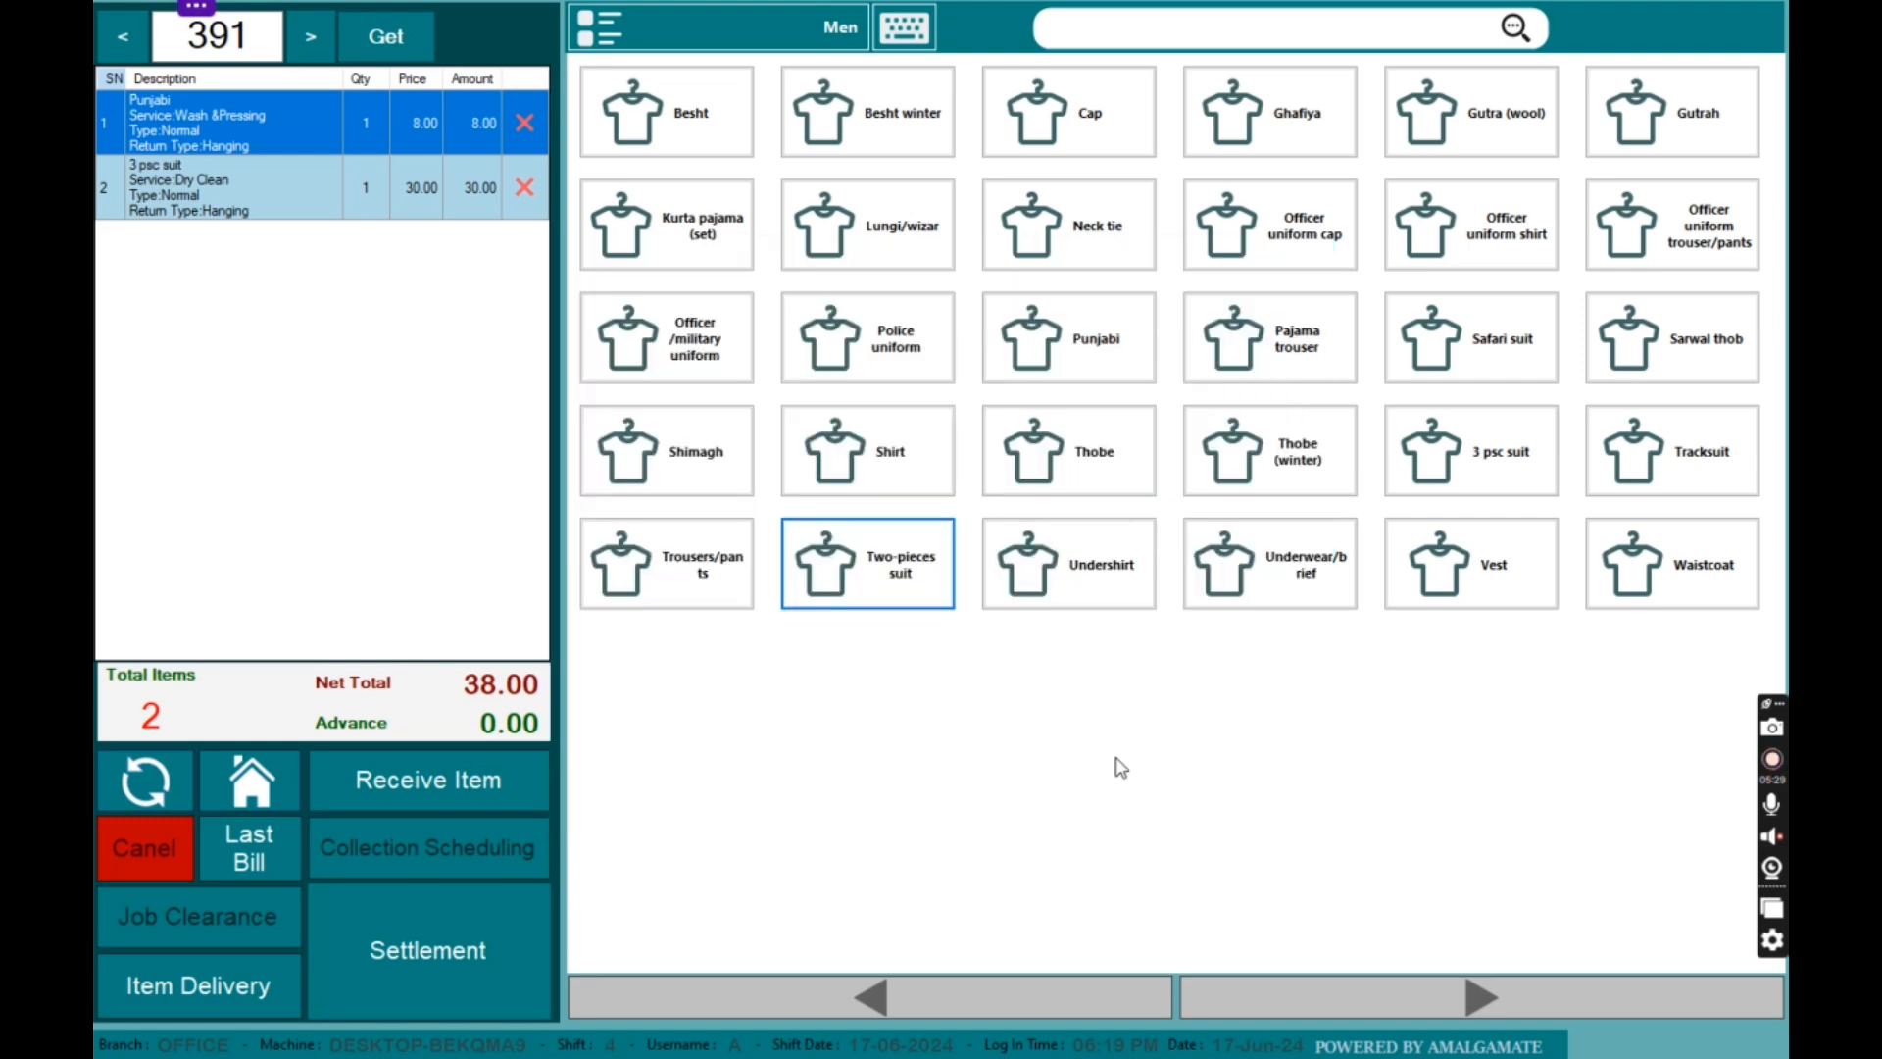
Step: Open the item receive details, keep the return date 19-06-2024, and load the customer by mobile number
click(458, 774)
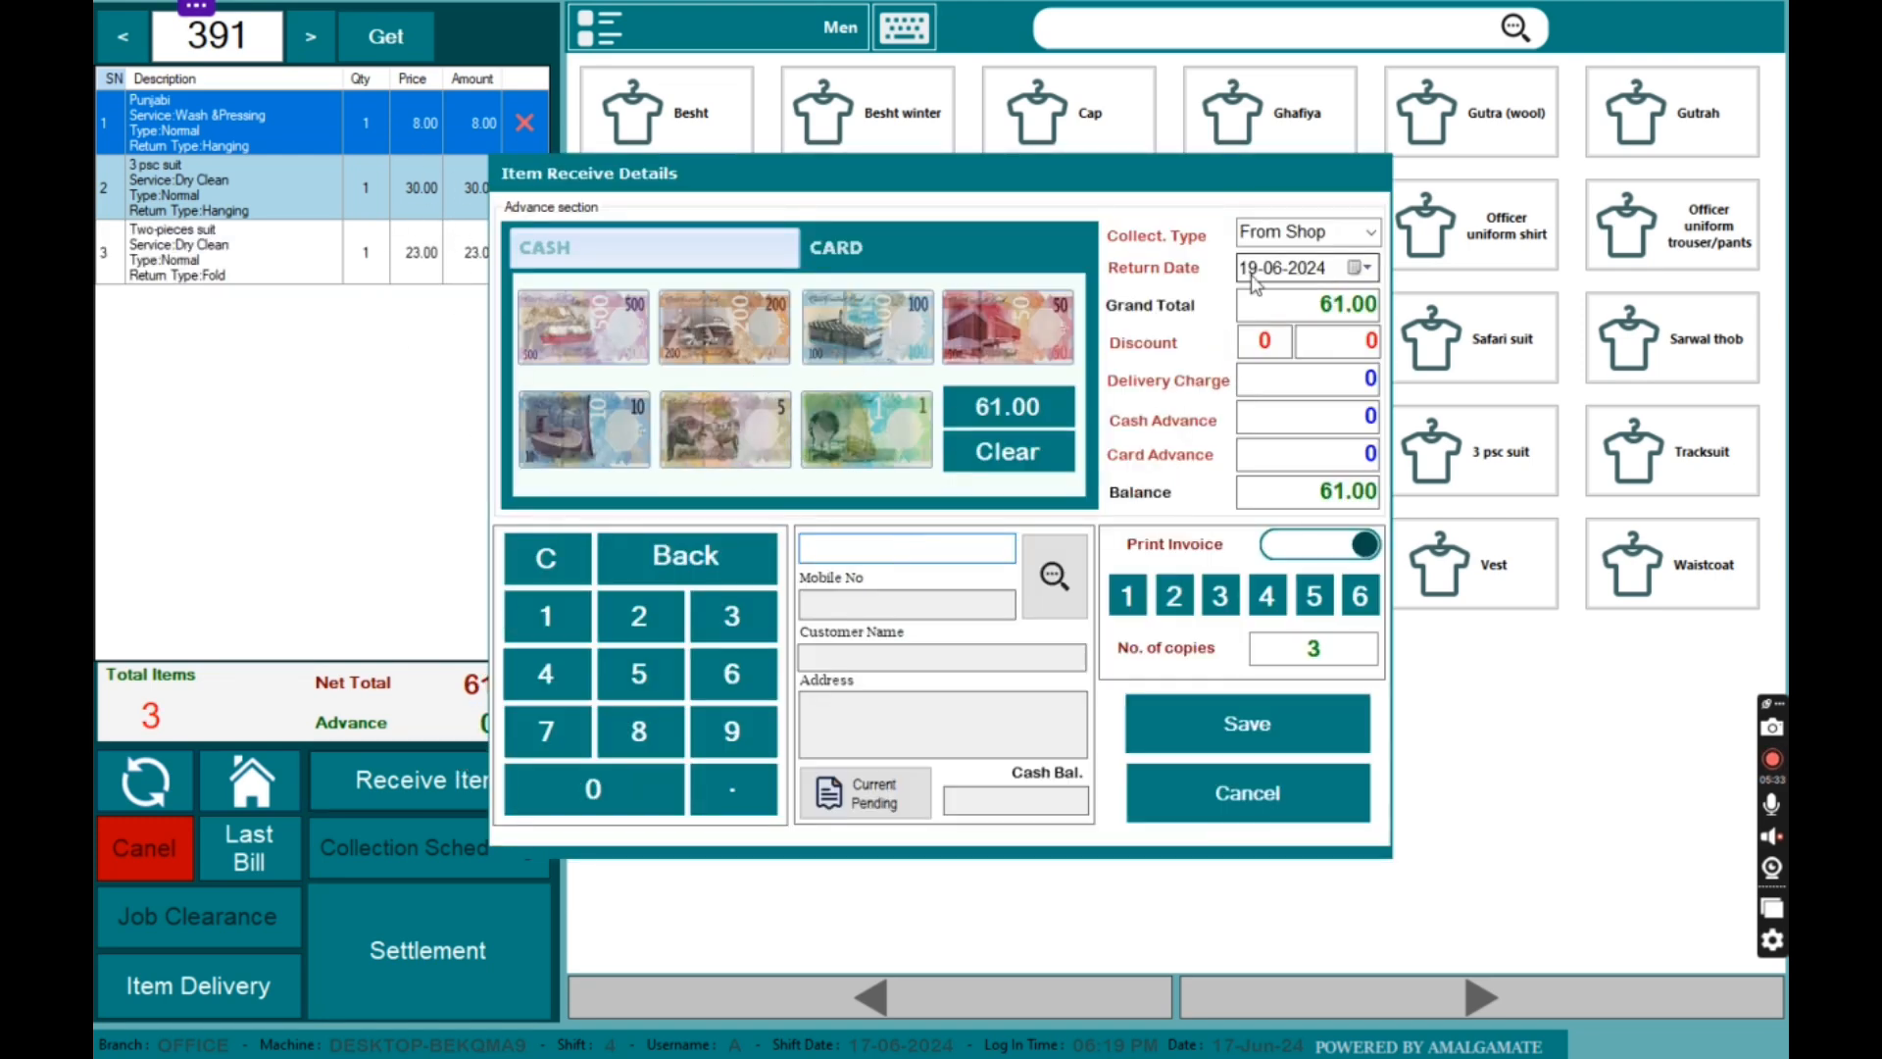
click(1361, 268)
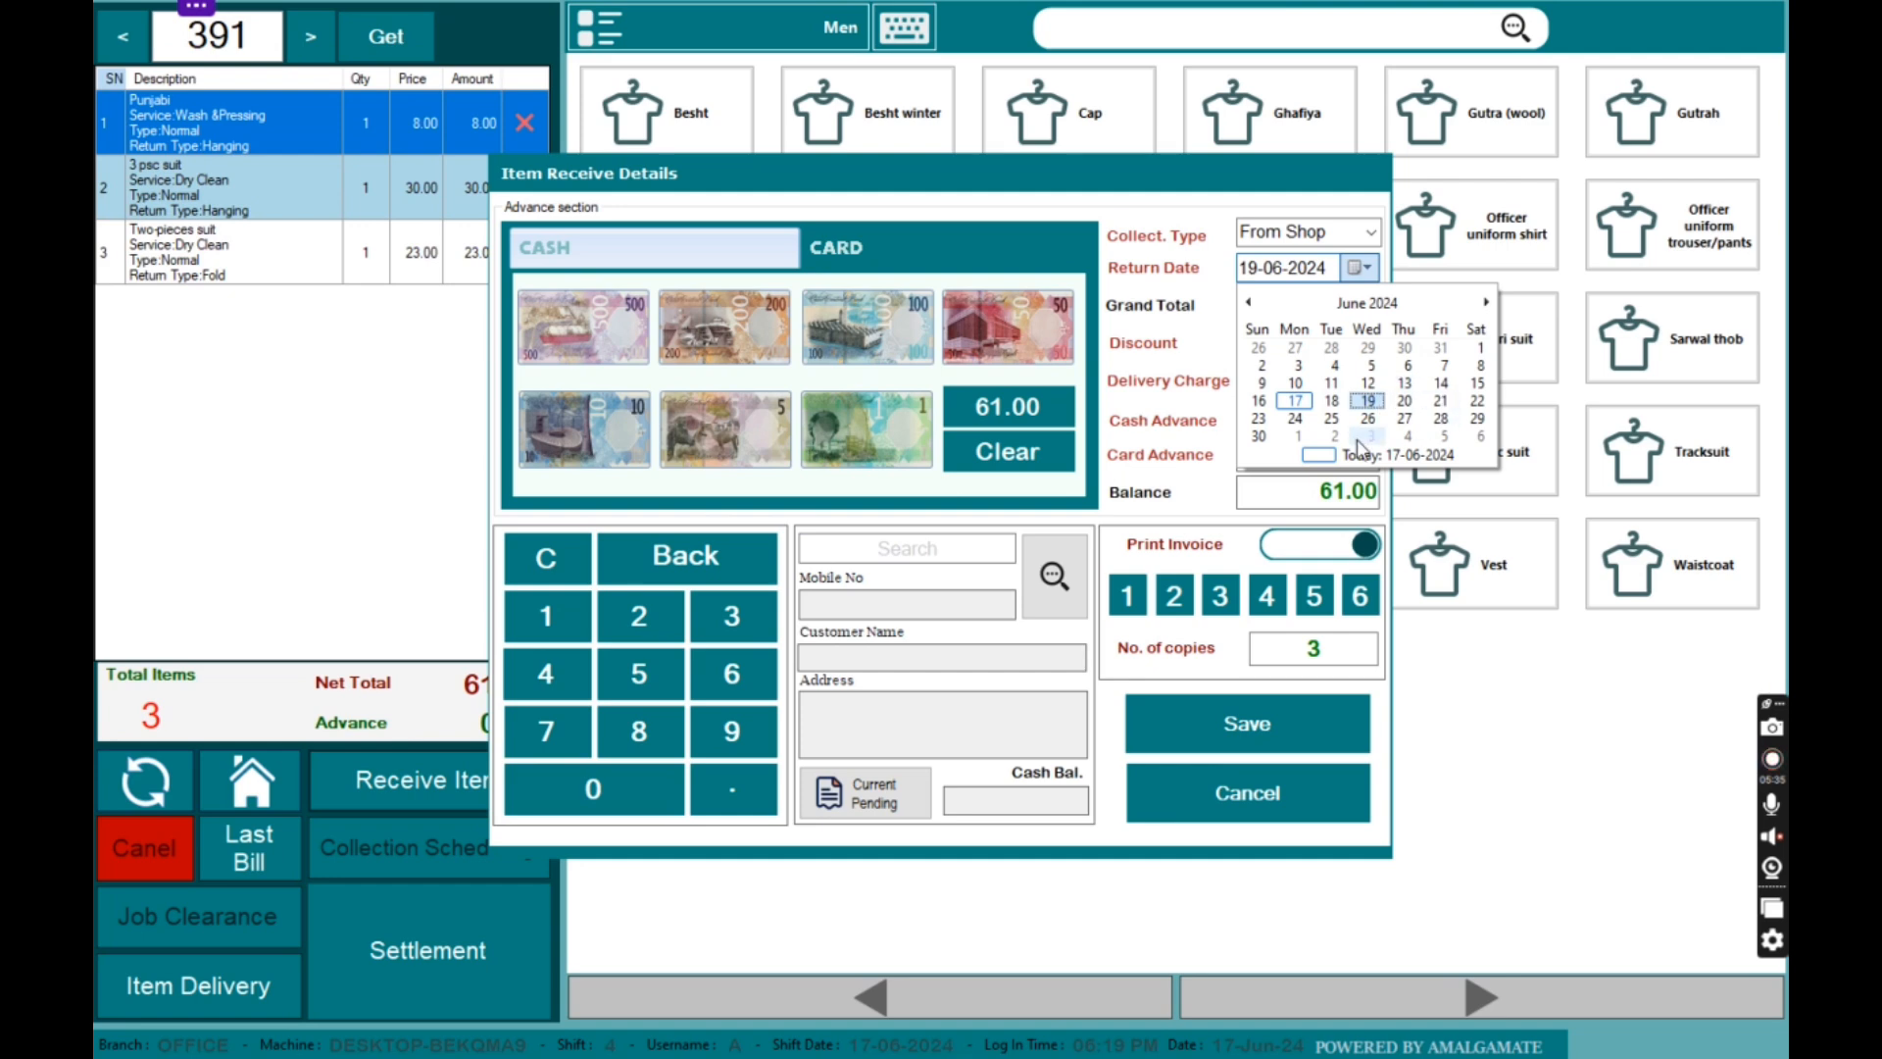
click(1364, 271)
click(910, 546)
text(3)
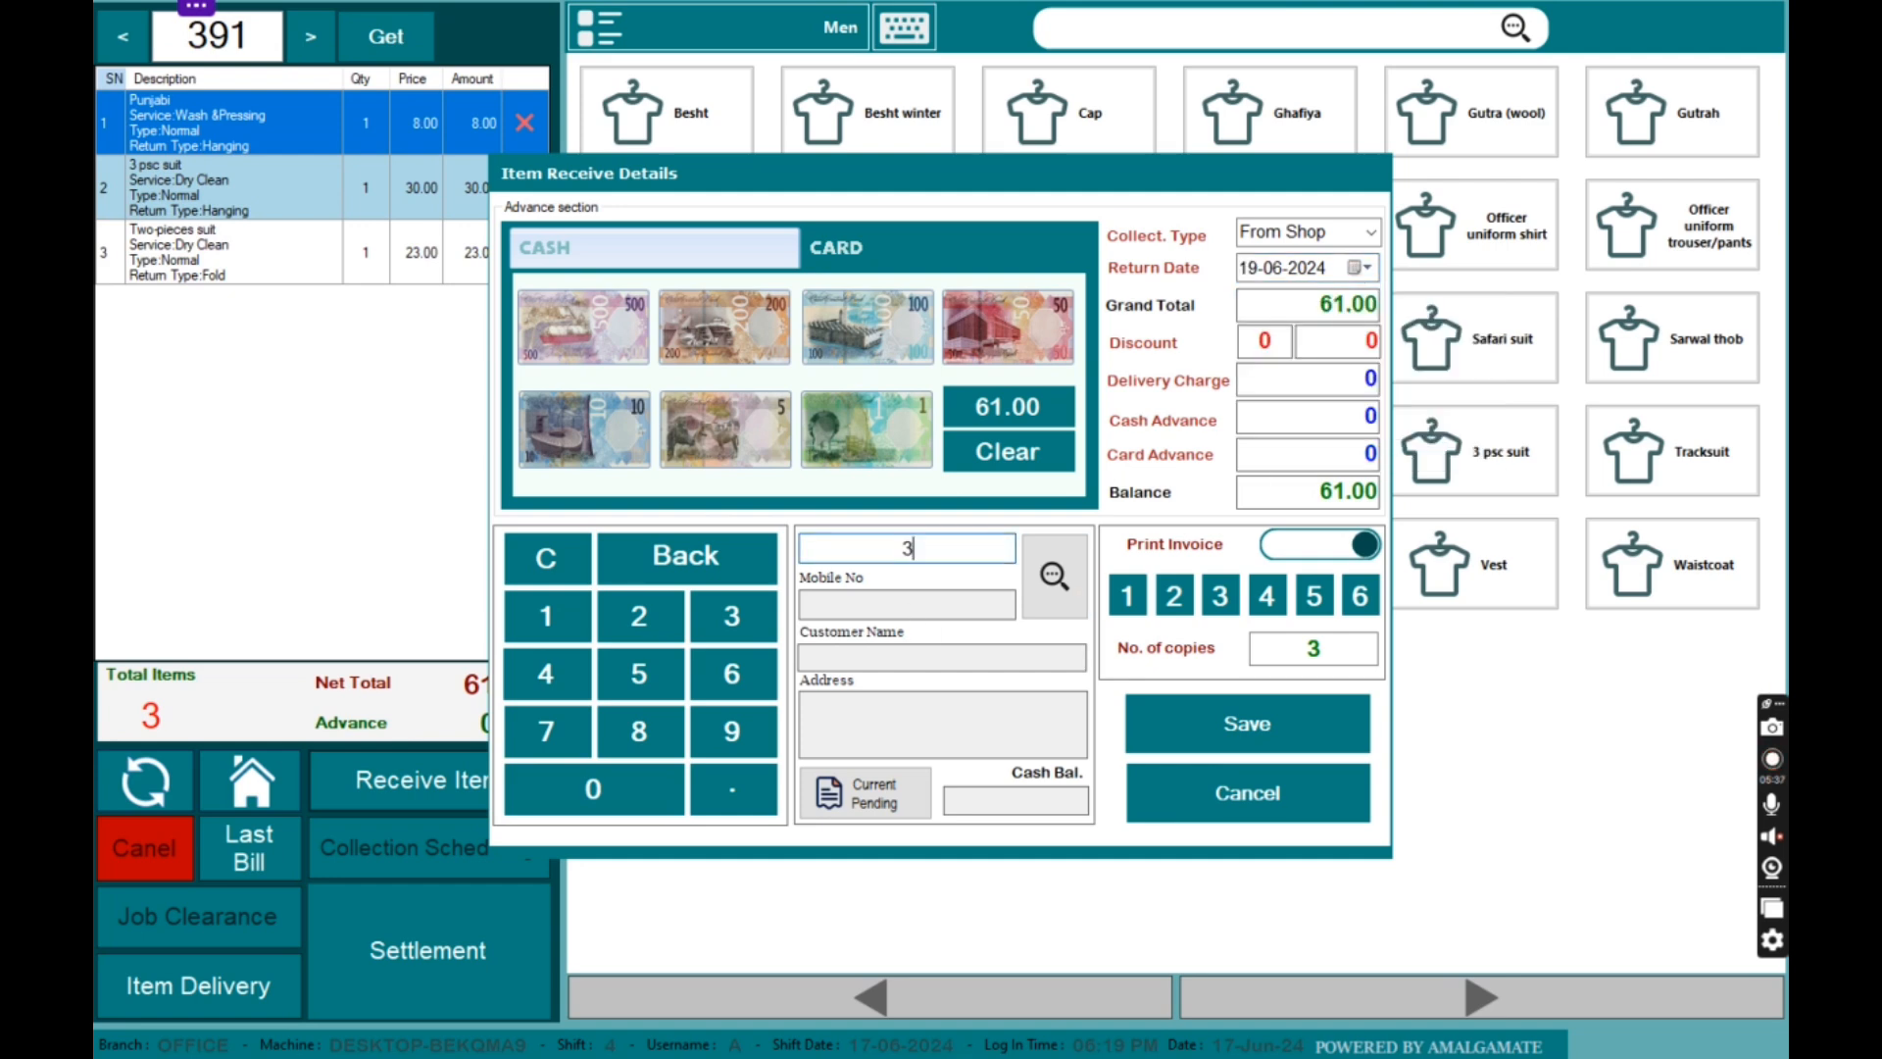
text(21)
key(Return)
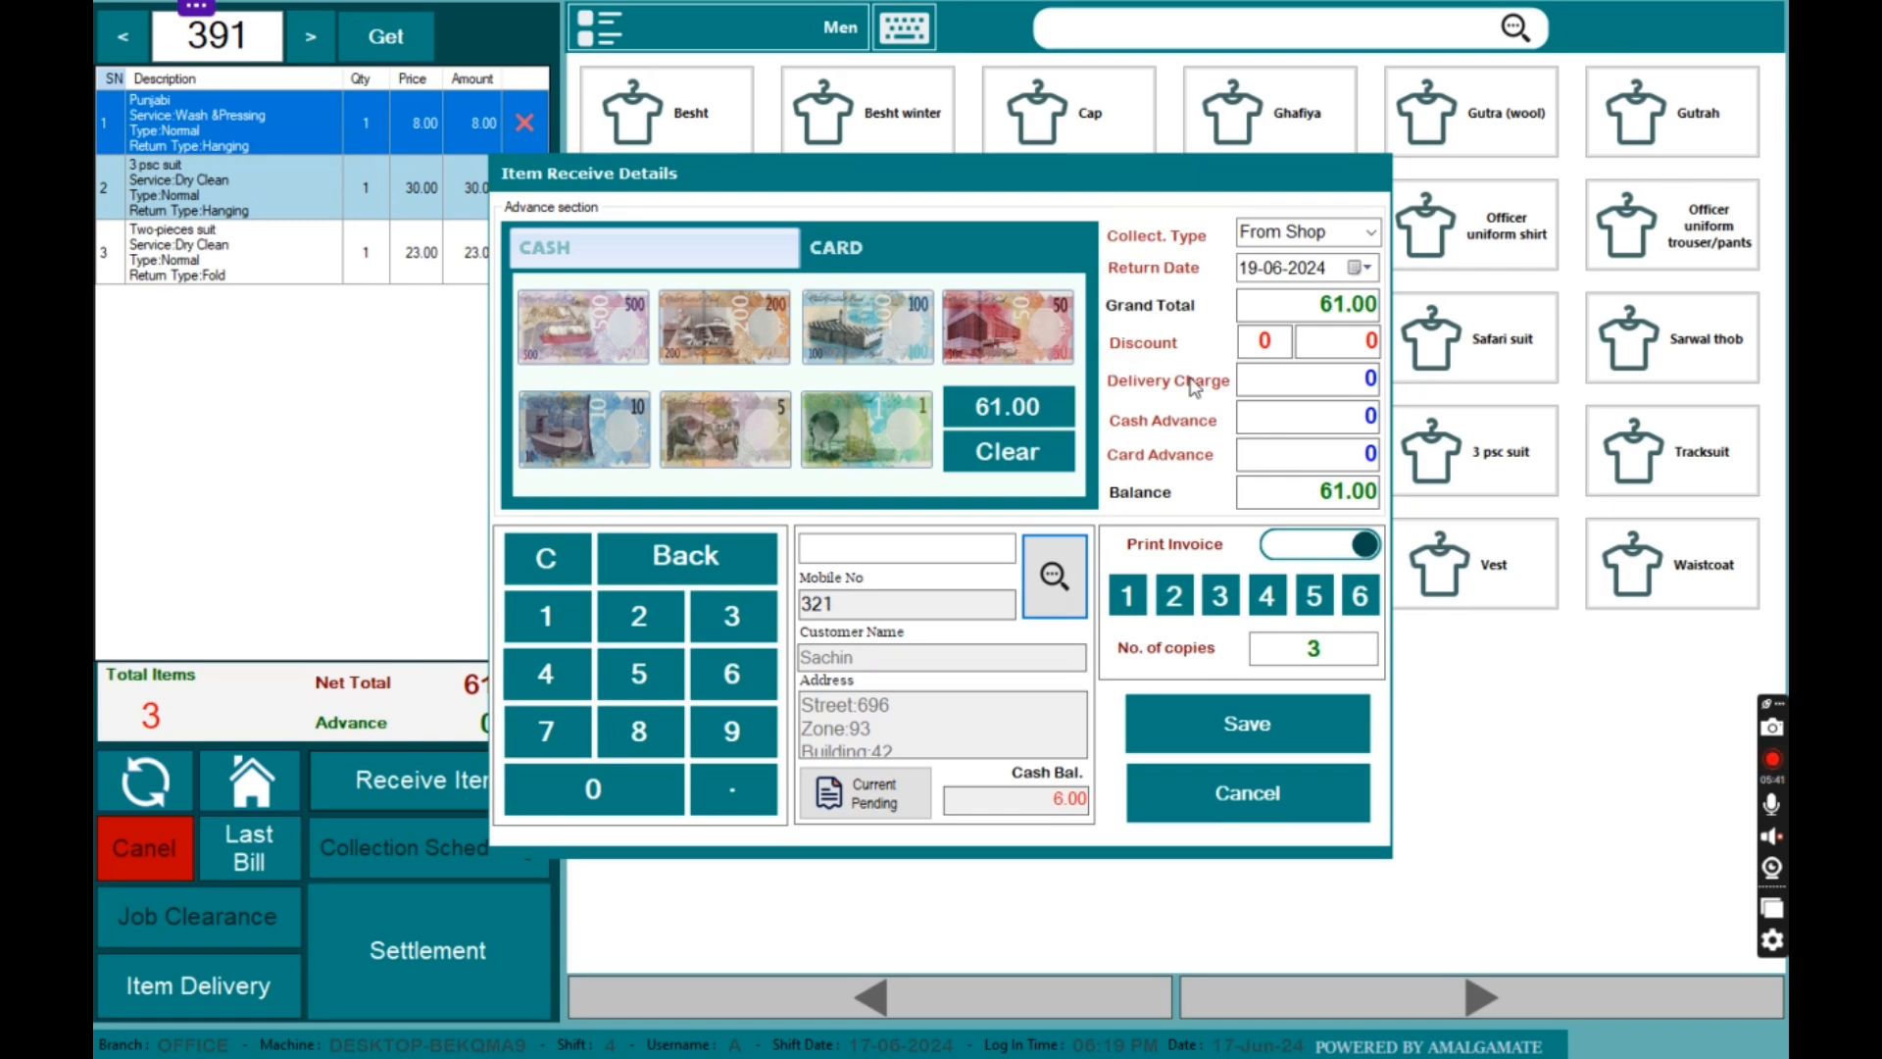
Step: Enter a cash advance of 10, turn off invoice printing and save the received order
click(1322, 422)
text(10)
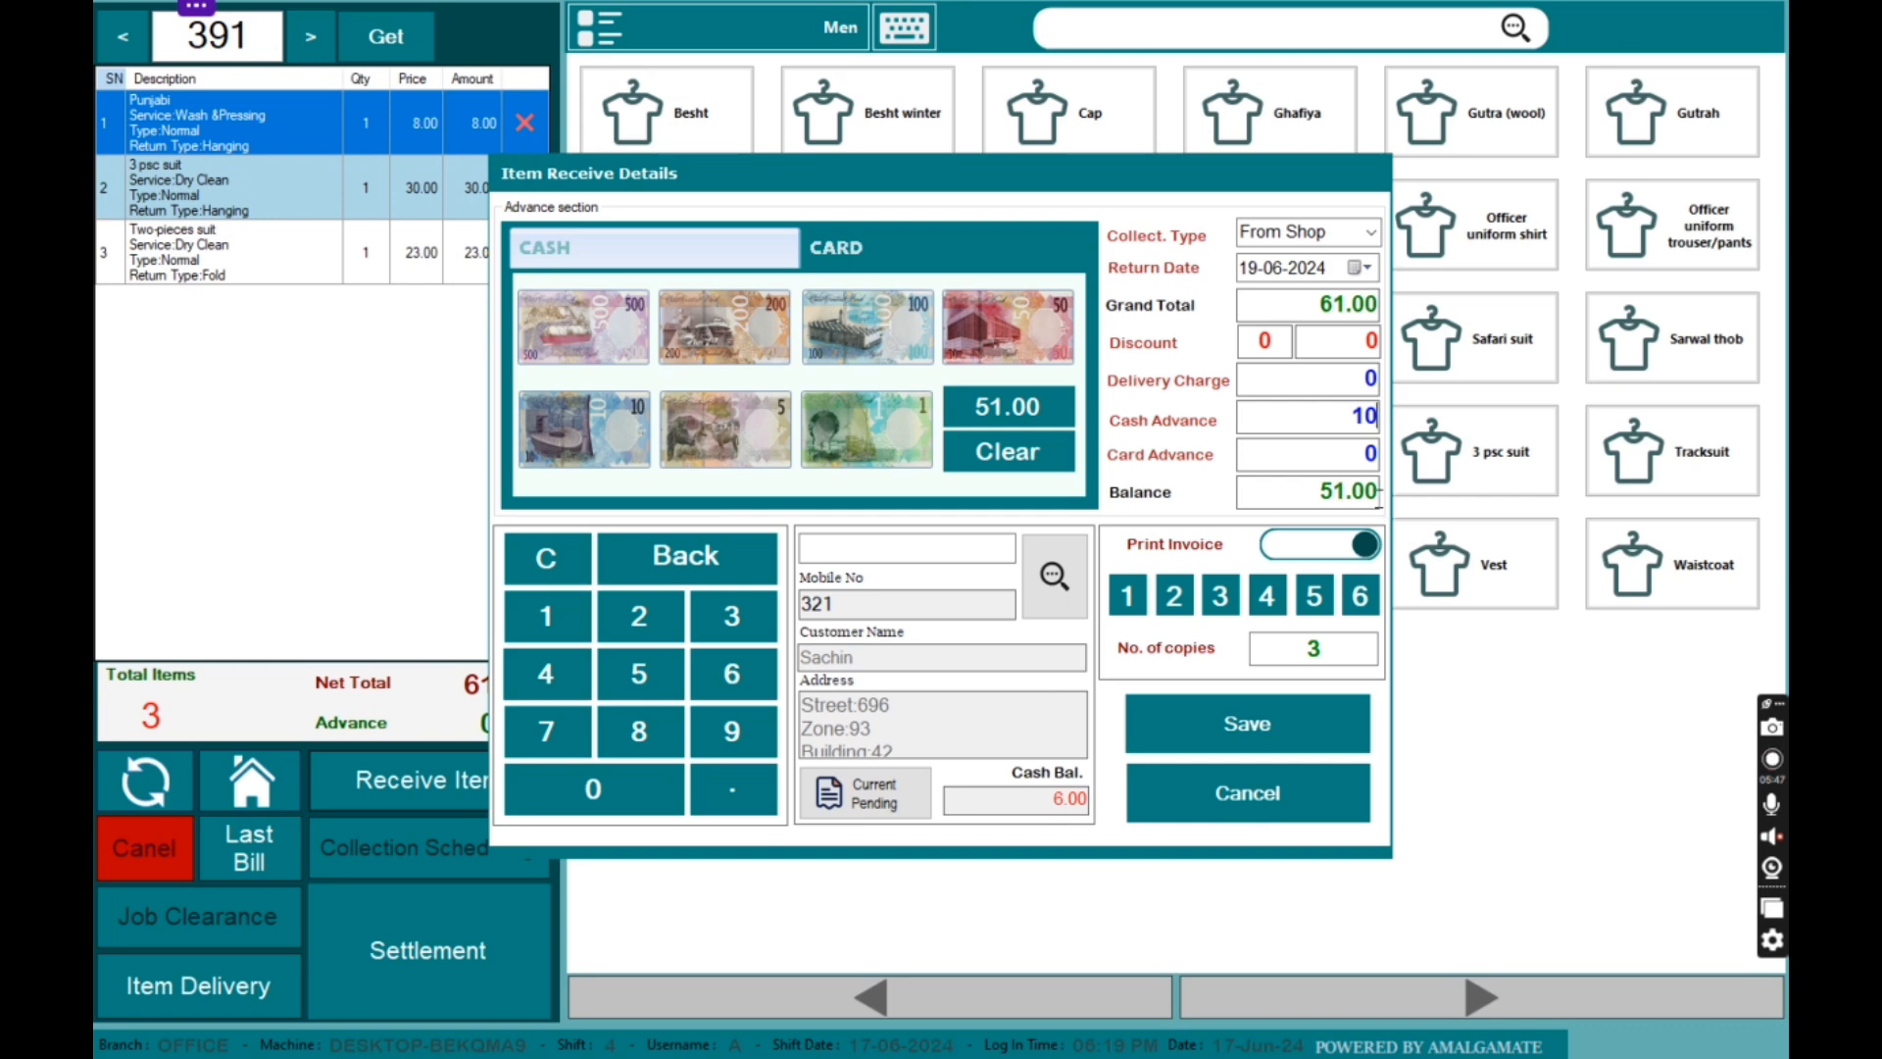
click(1314, 554)
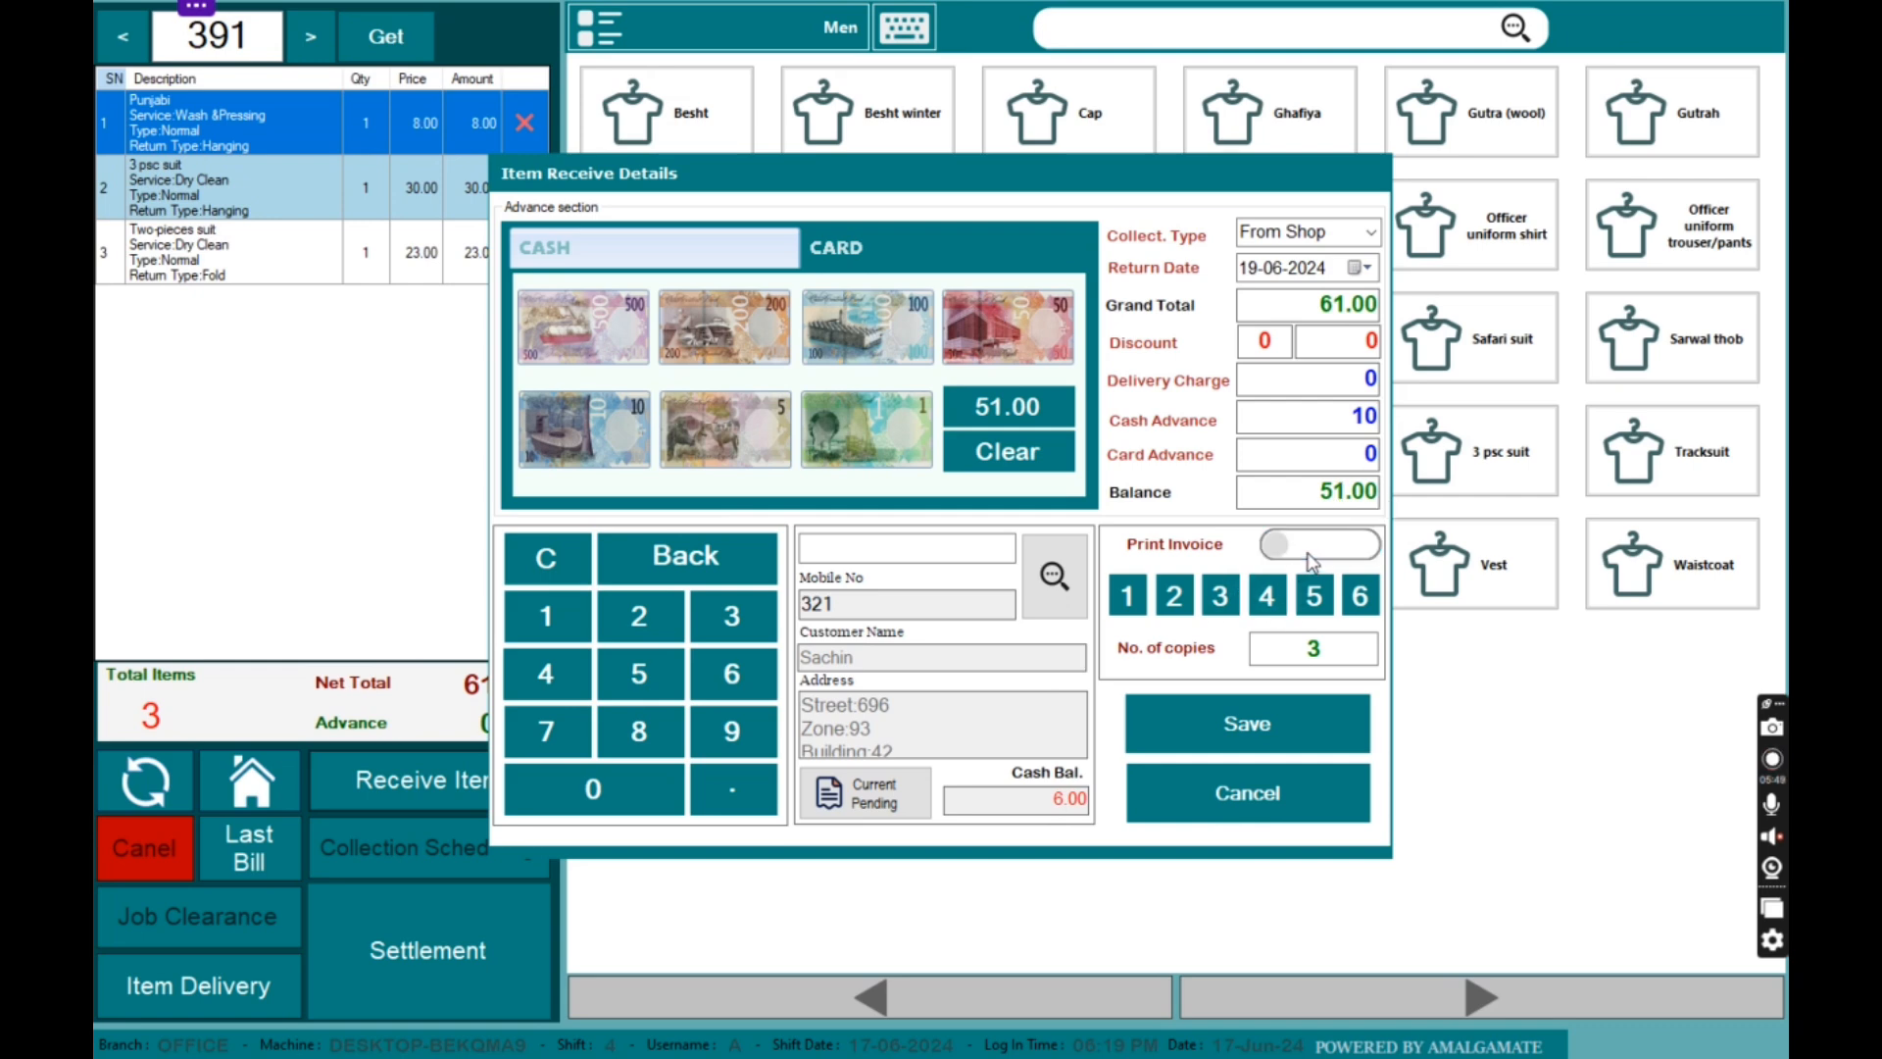
click(1227, 748)
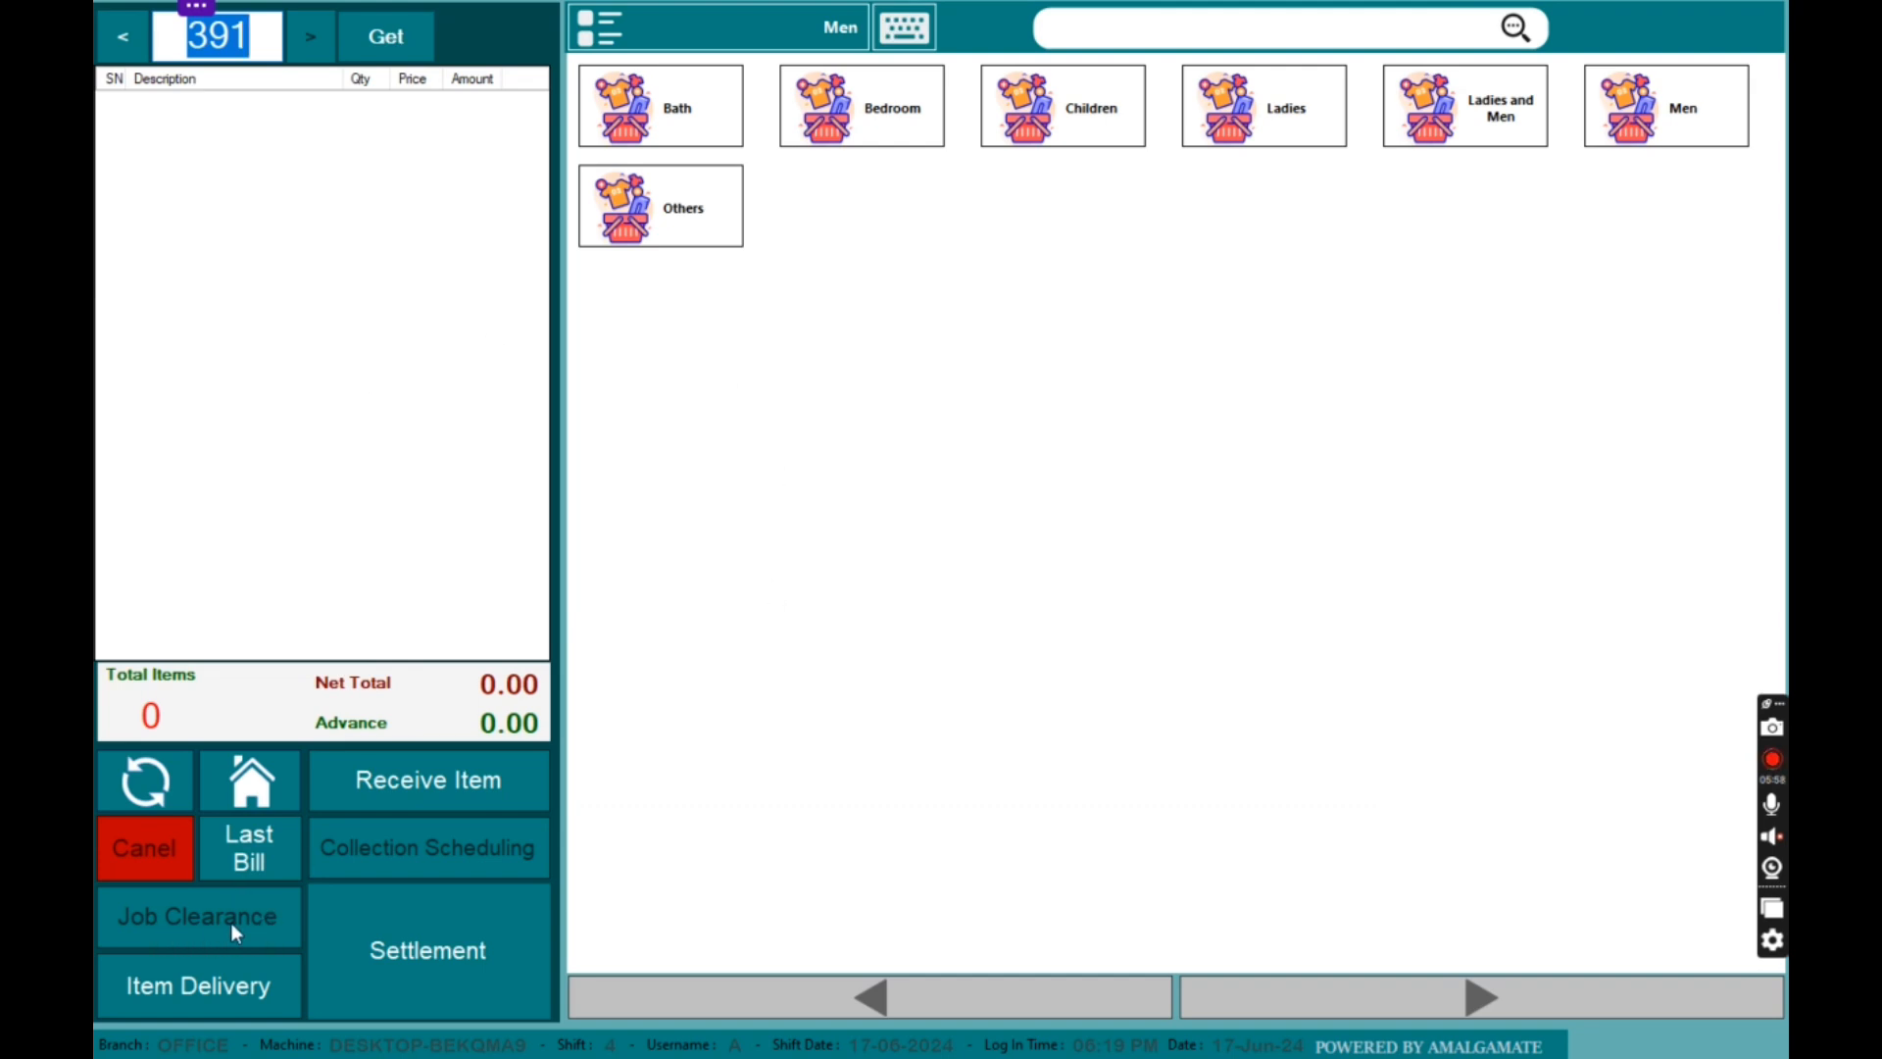
Step: Find the customer's orders for delivery by mobile number, view the 61.00 order's items and load that order
click(231, 980)
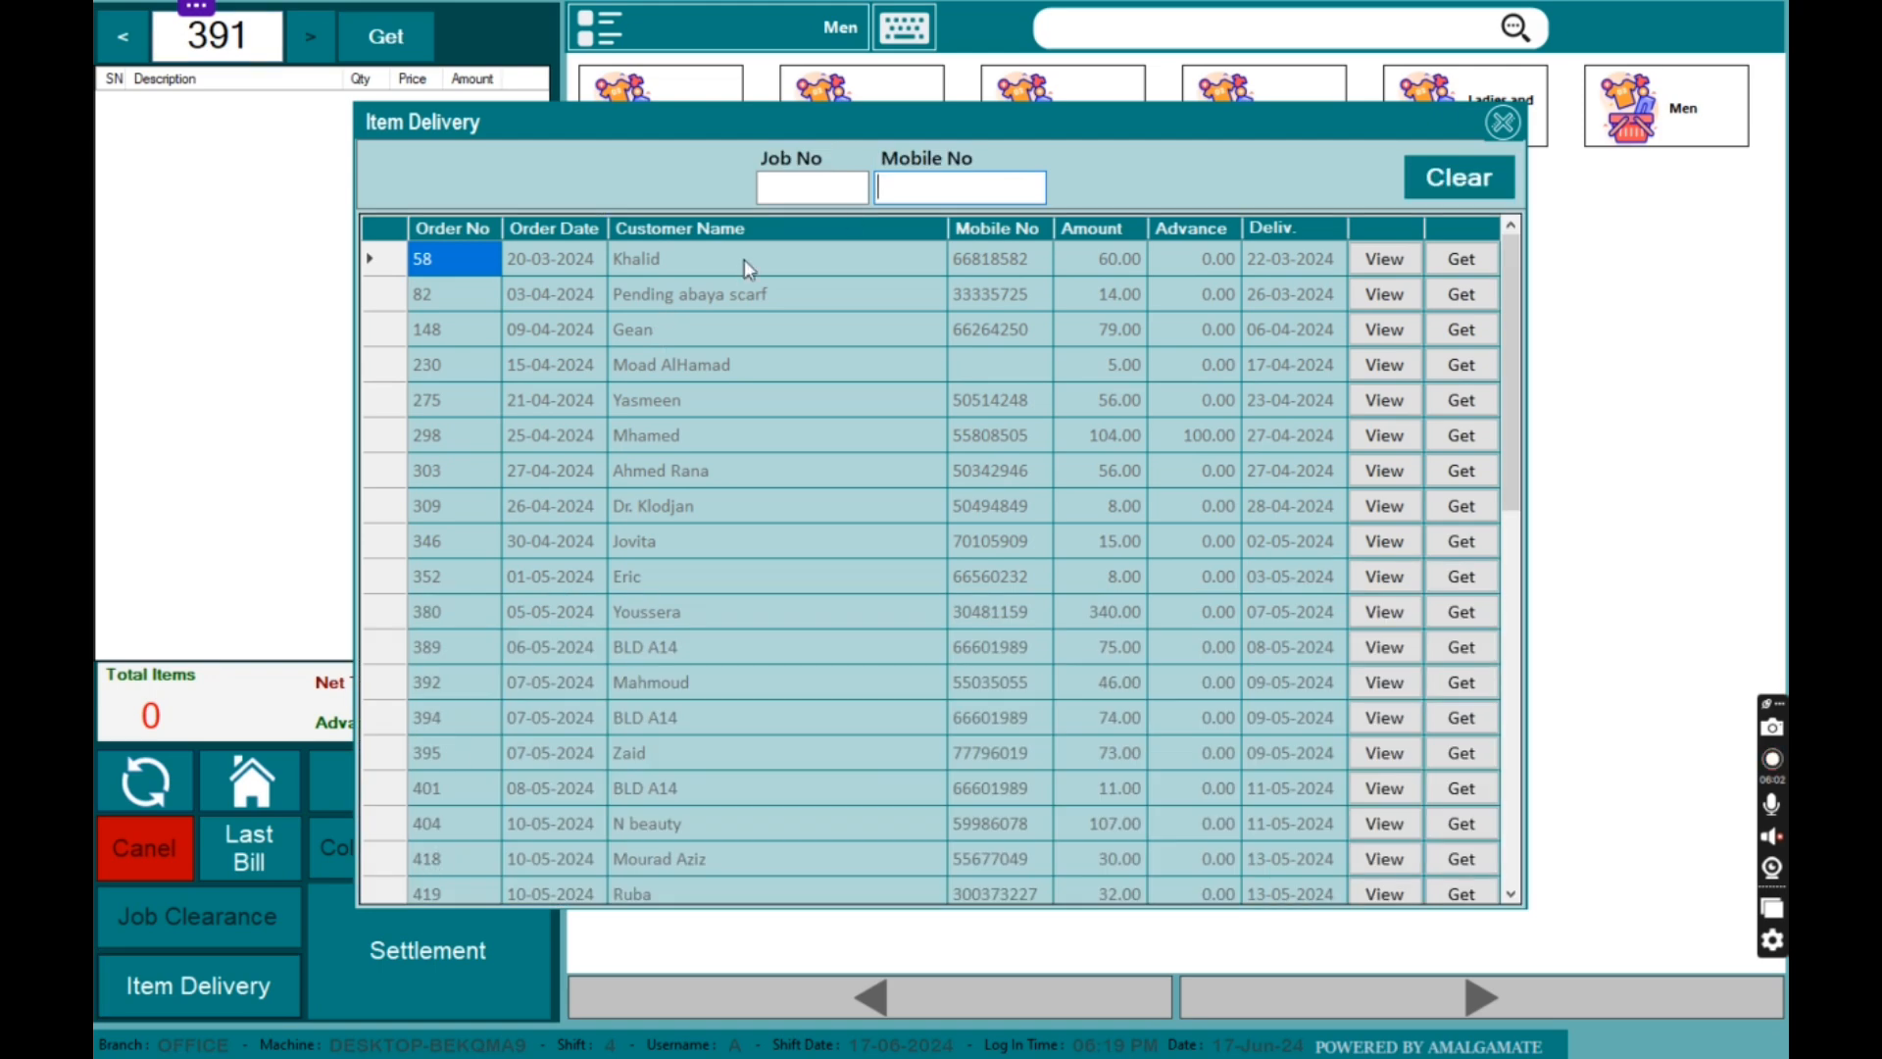
text(321)
key(Return)
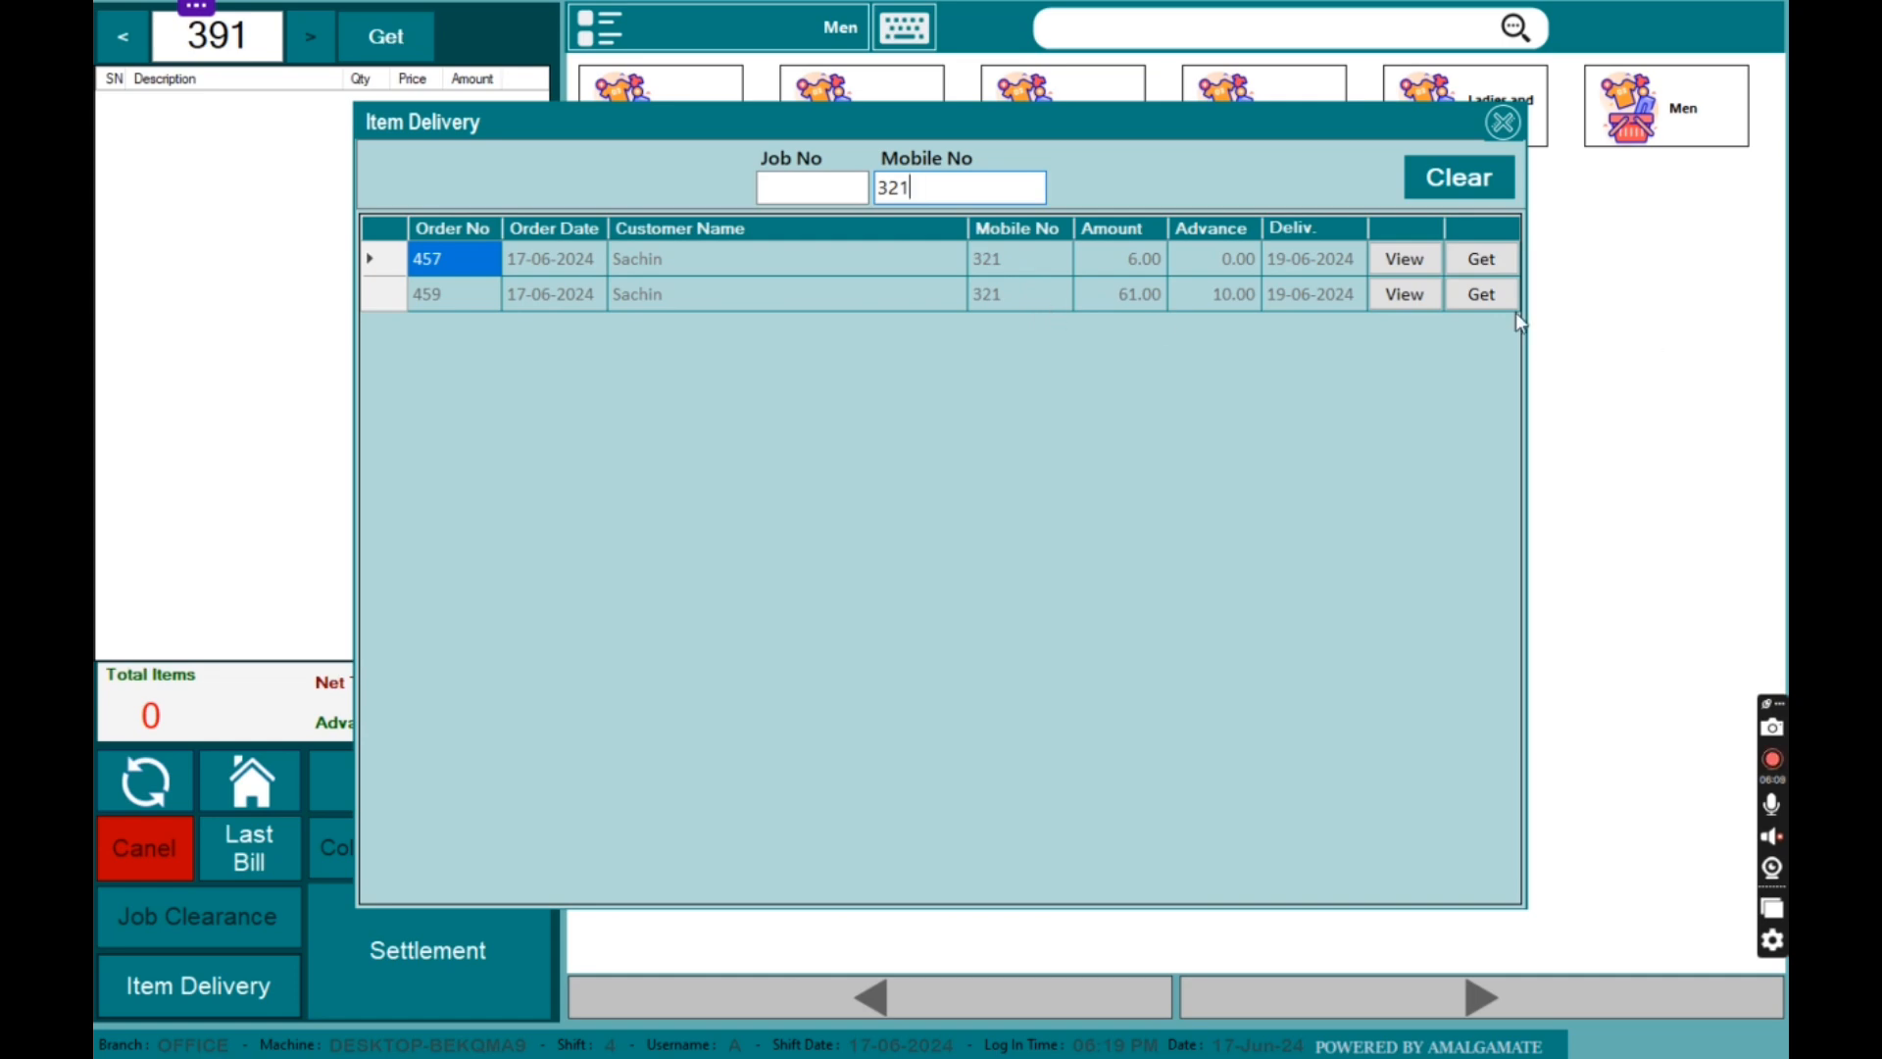
click(1404, 294)
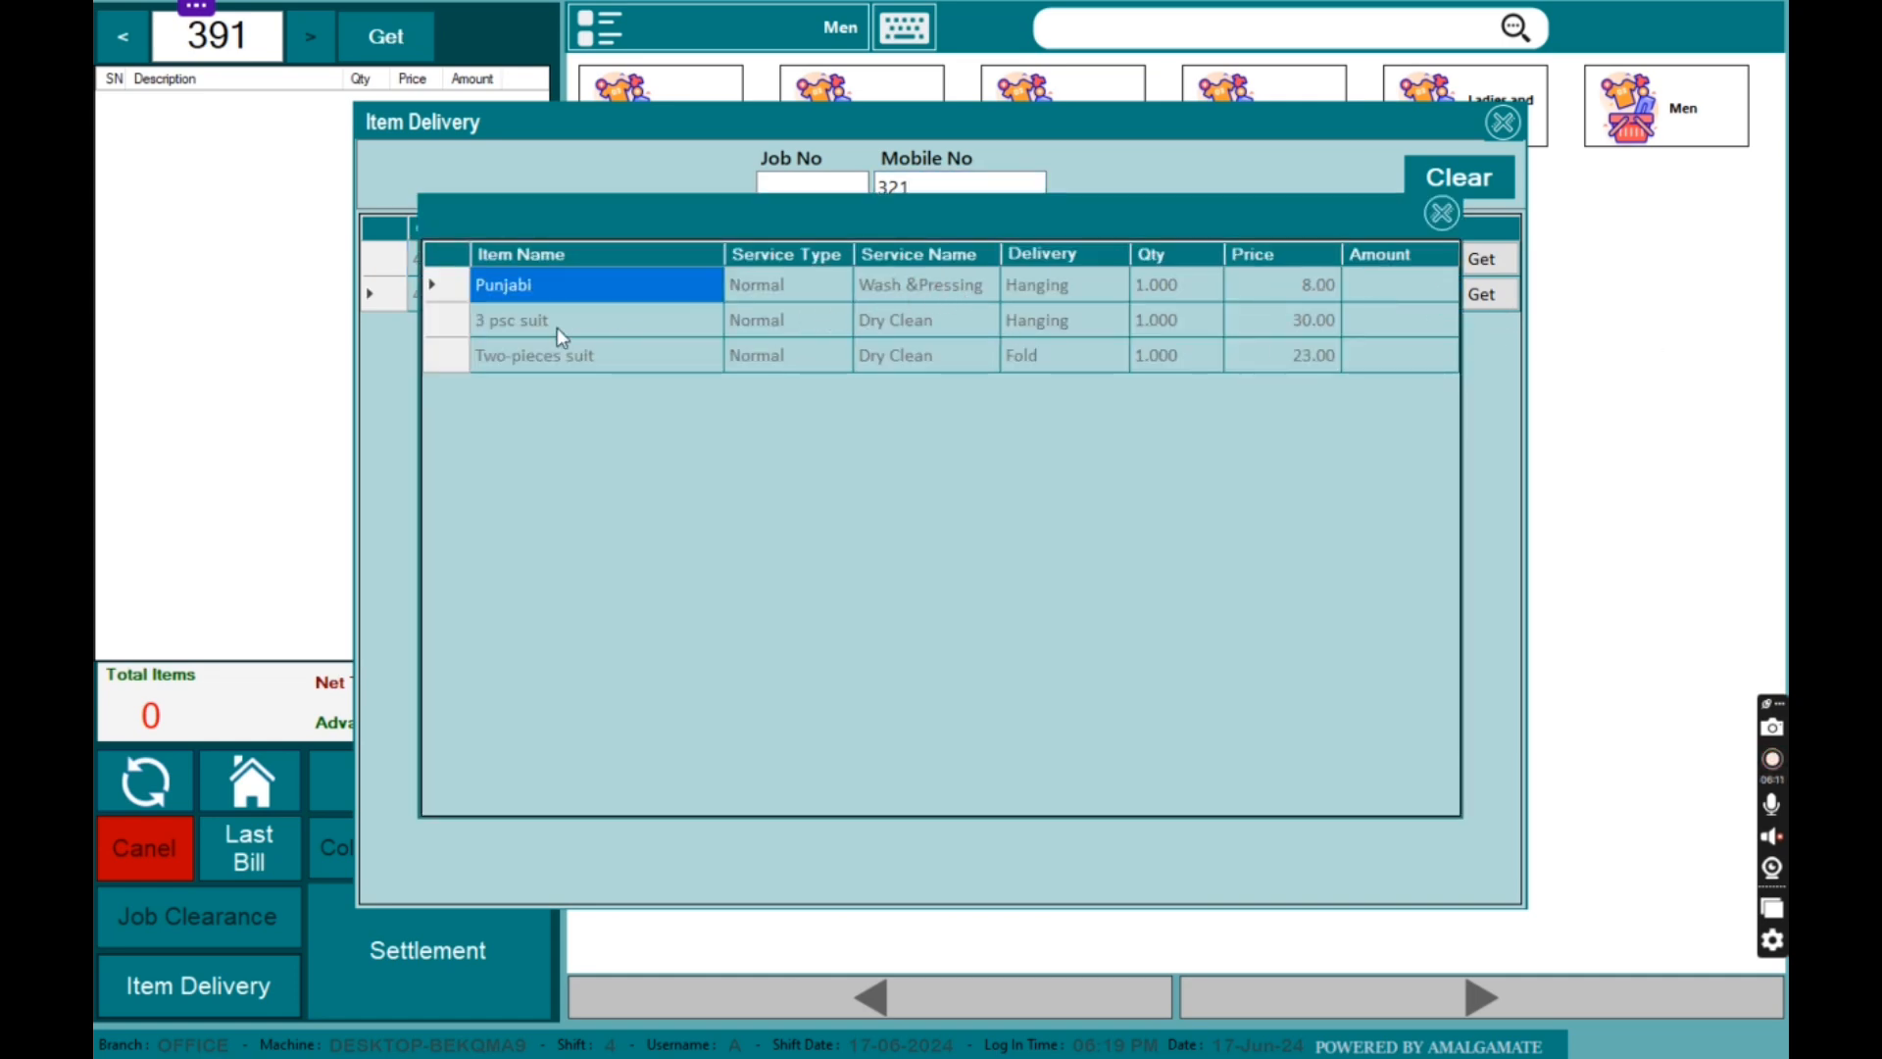
click(1435, 225)
click(1480, 295)
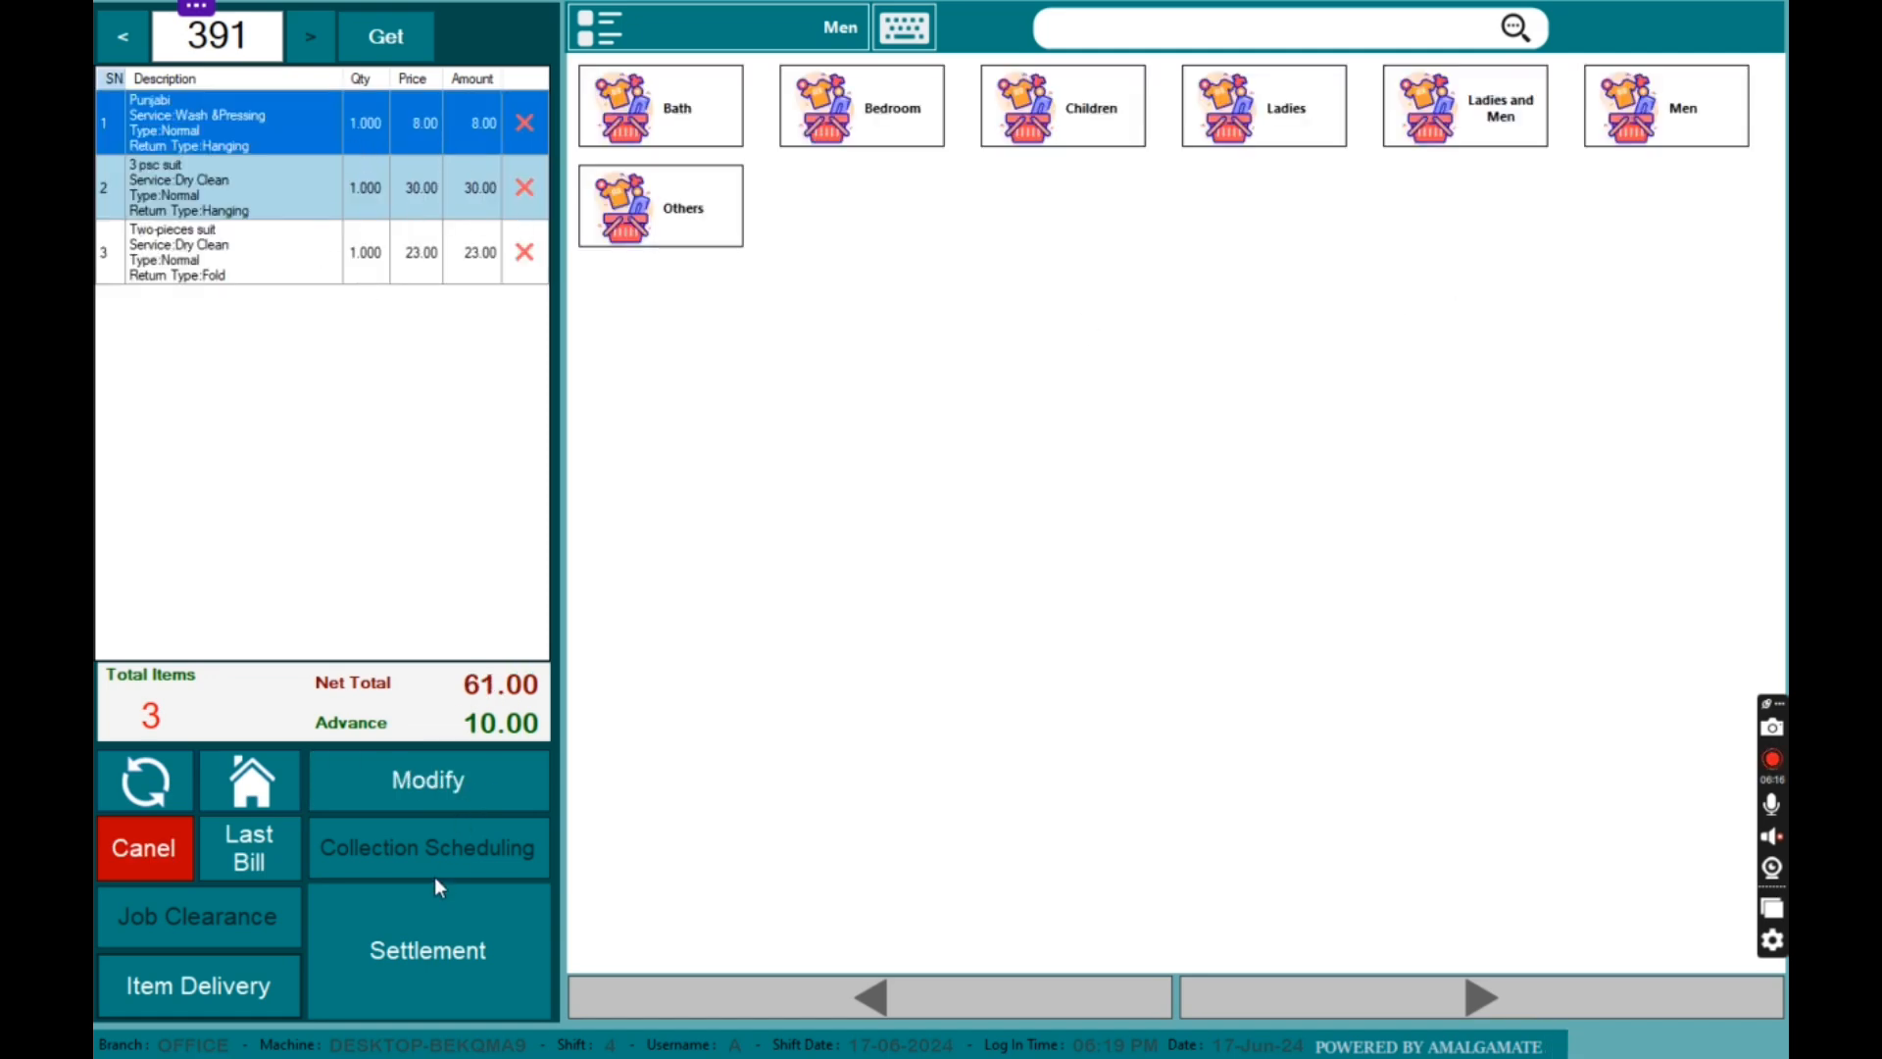
Step: Open the bill settlement, go over the customer and total fields, and set the commission amount to 2
click(471, 945)
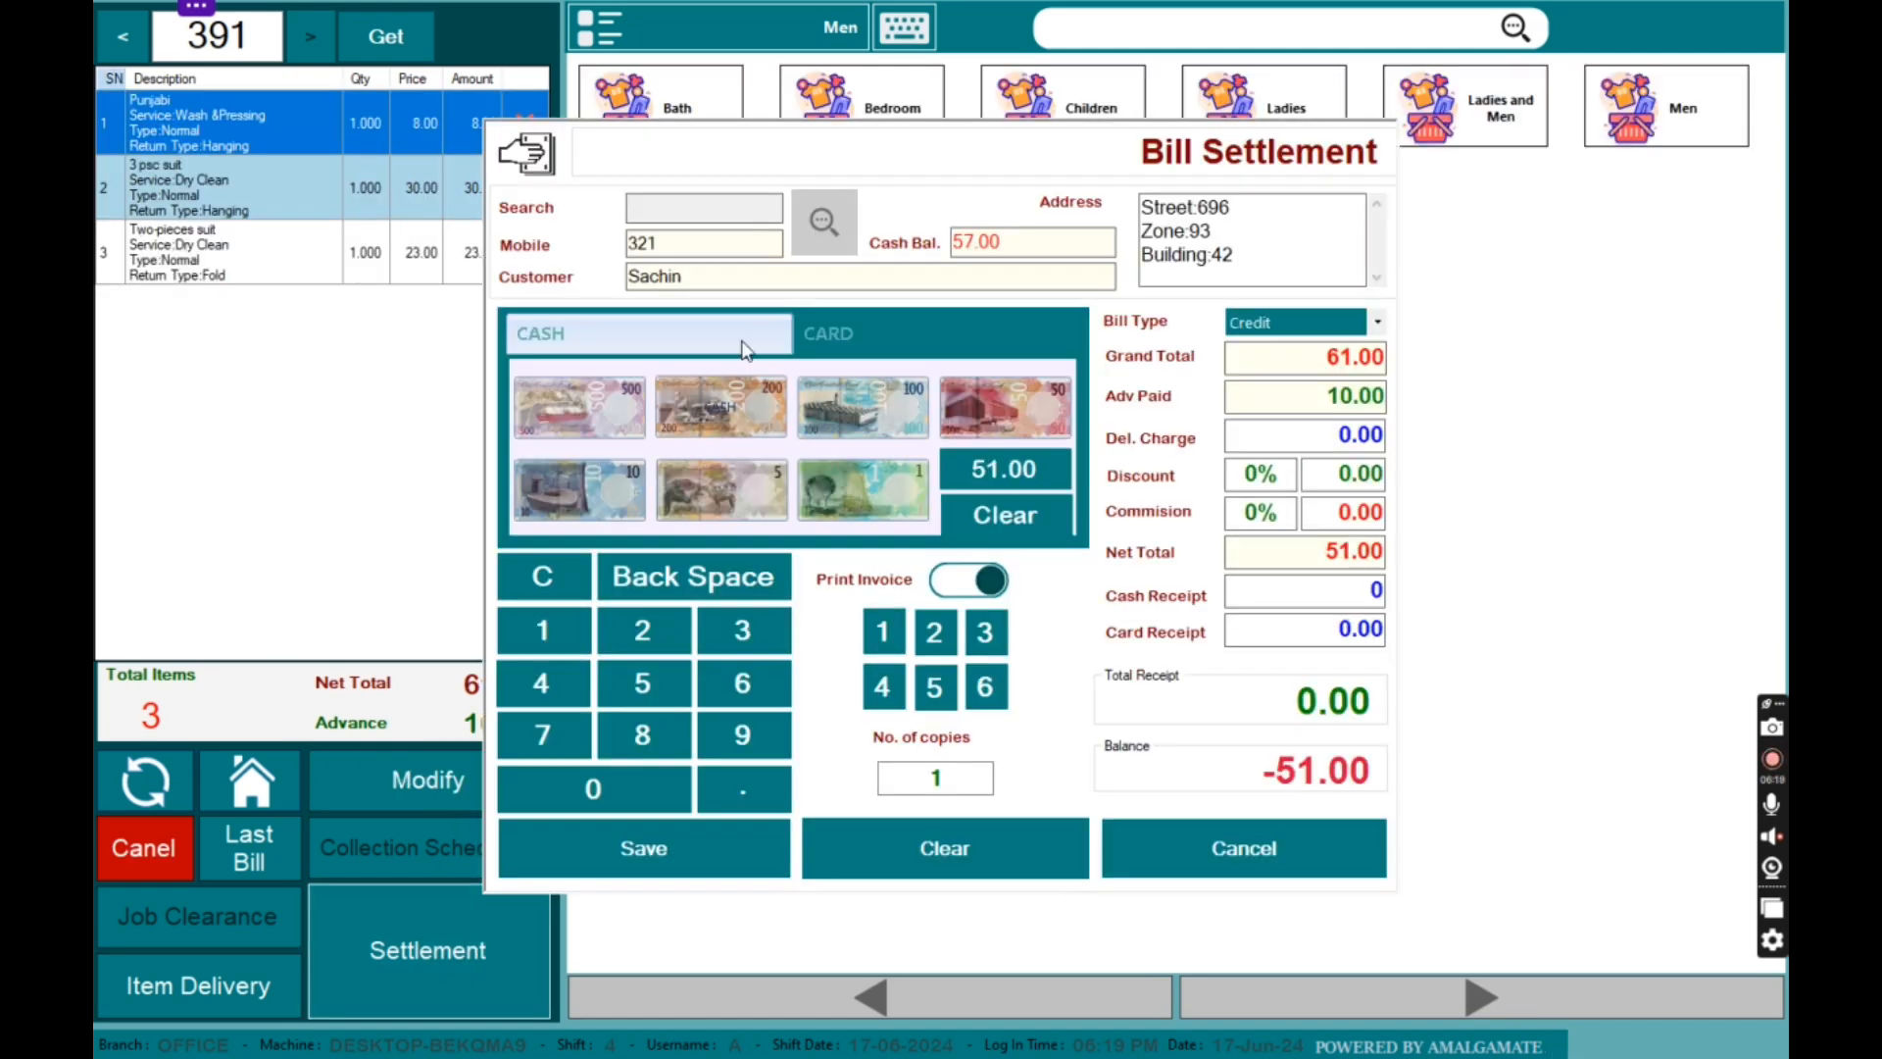
drag(639, 275, 679, 244)
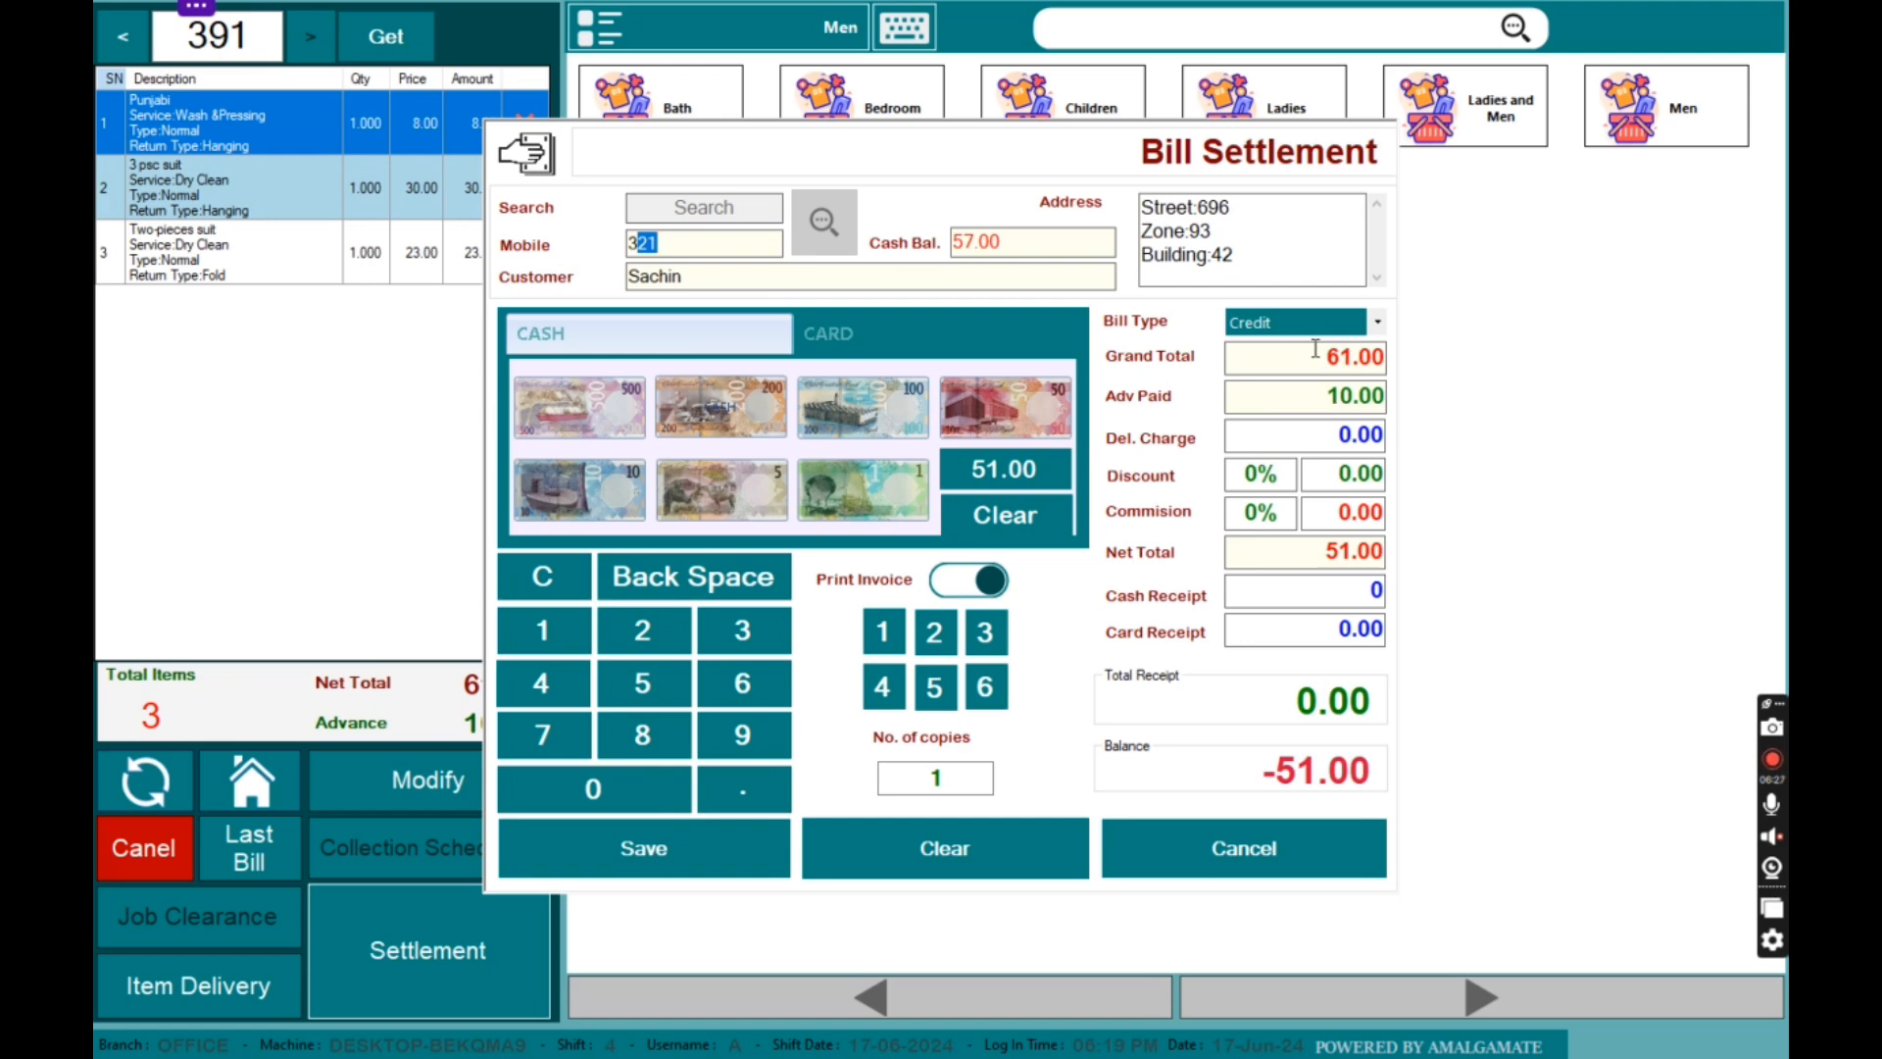
drag(1317, 353, 1372, 390)
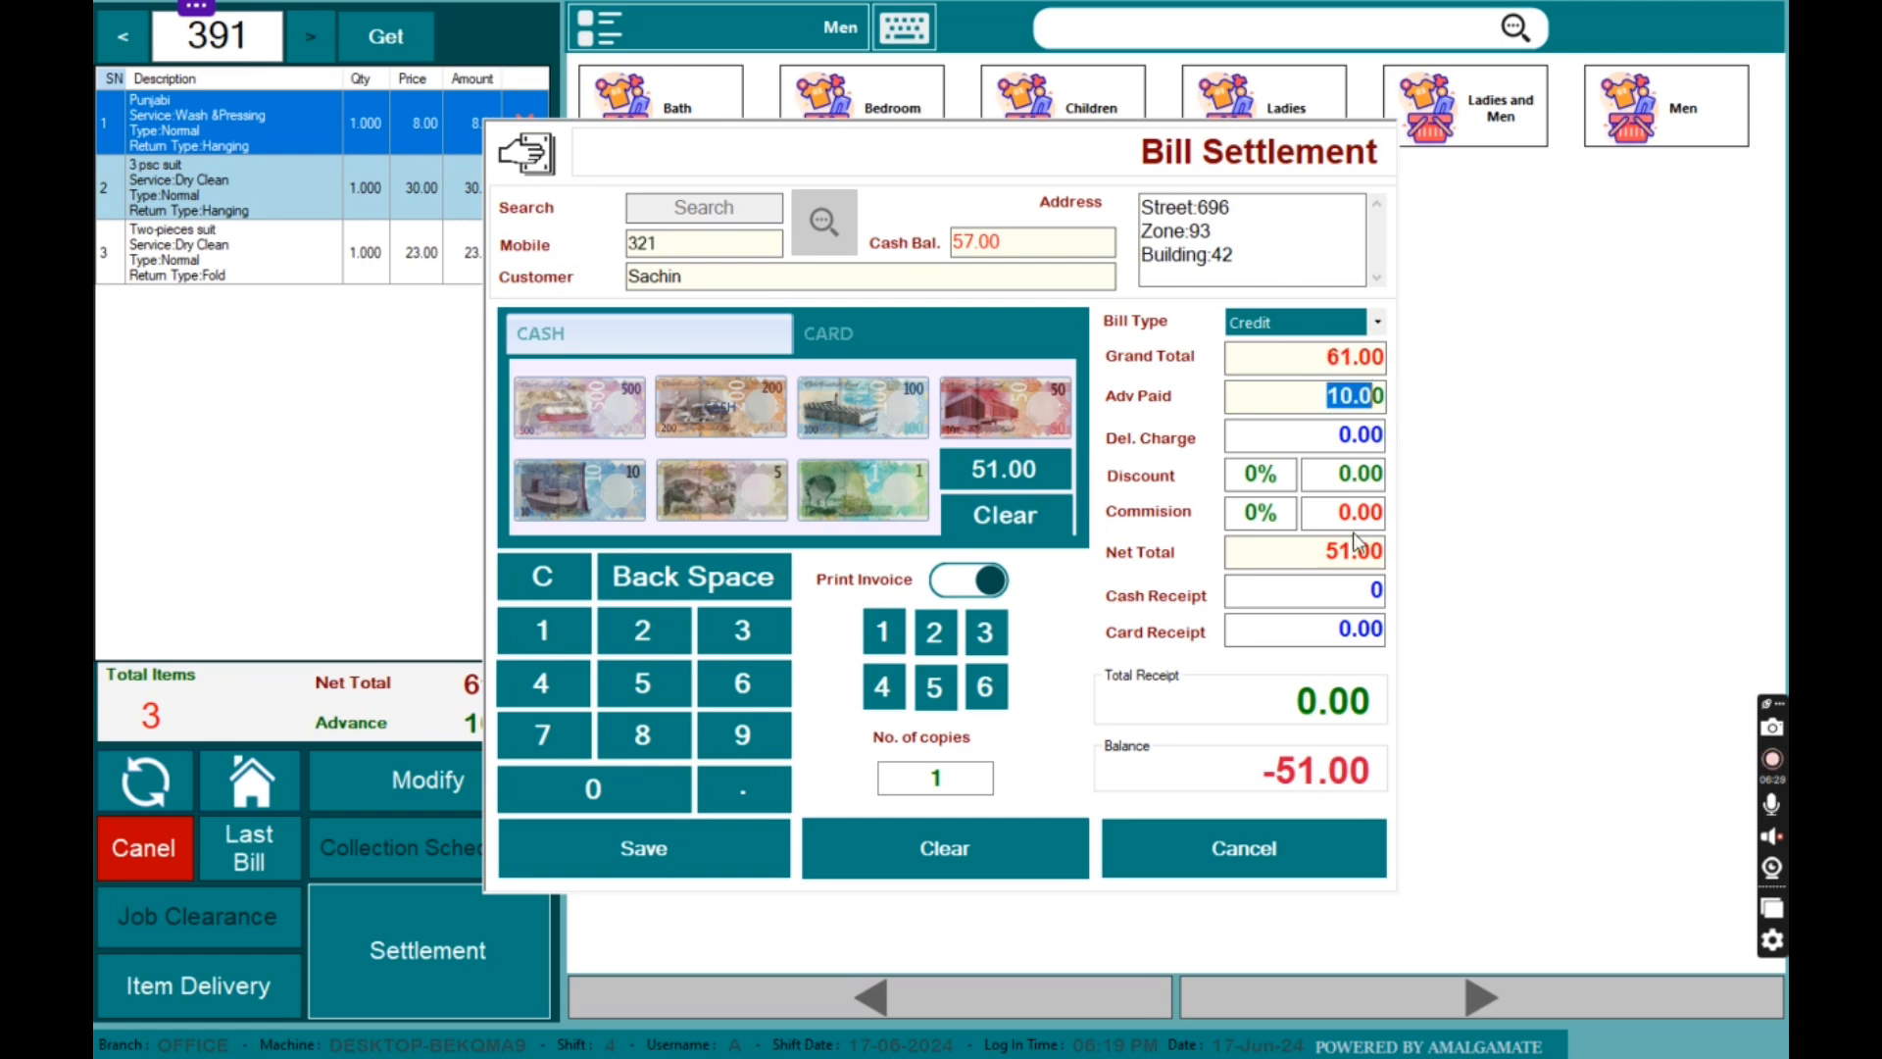
drag(1324, 550, 1391, 551)
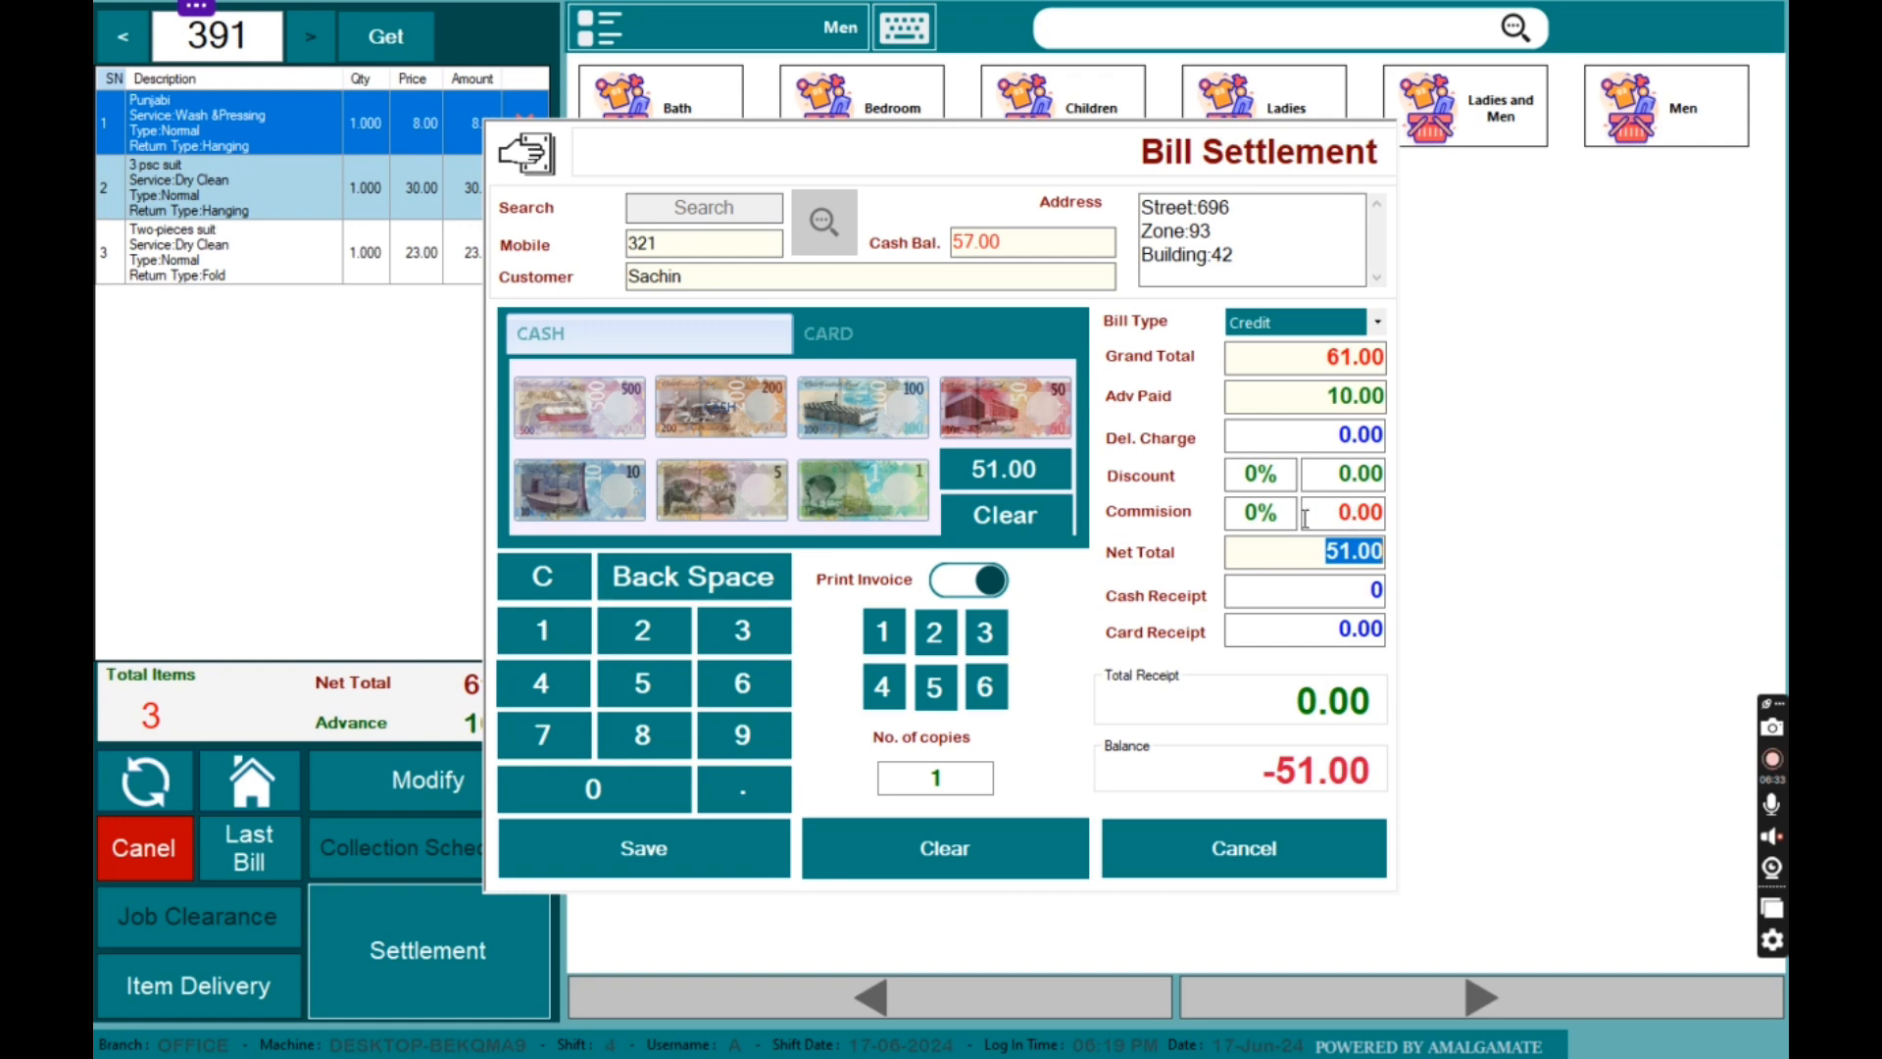
click(1340, 513)
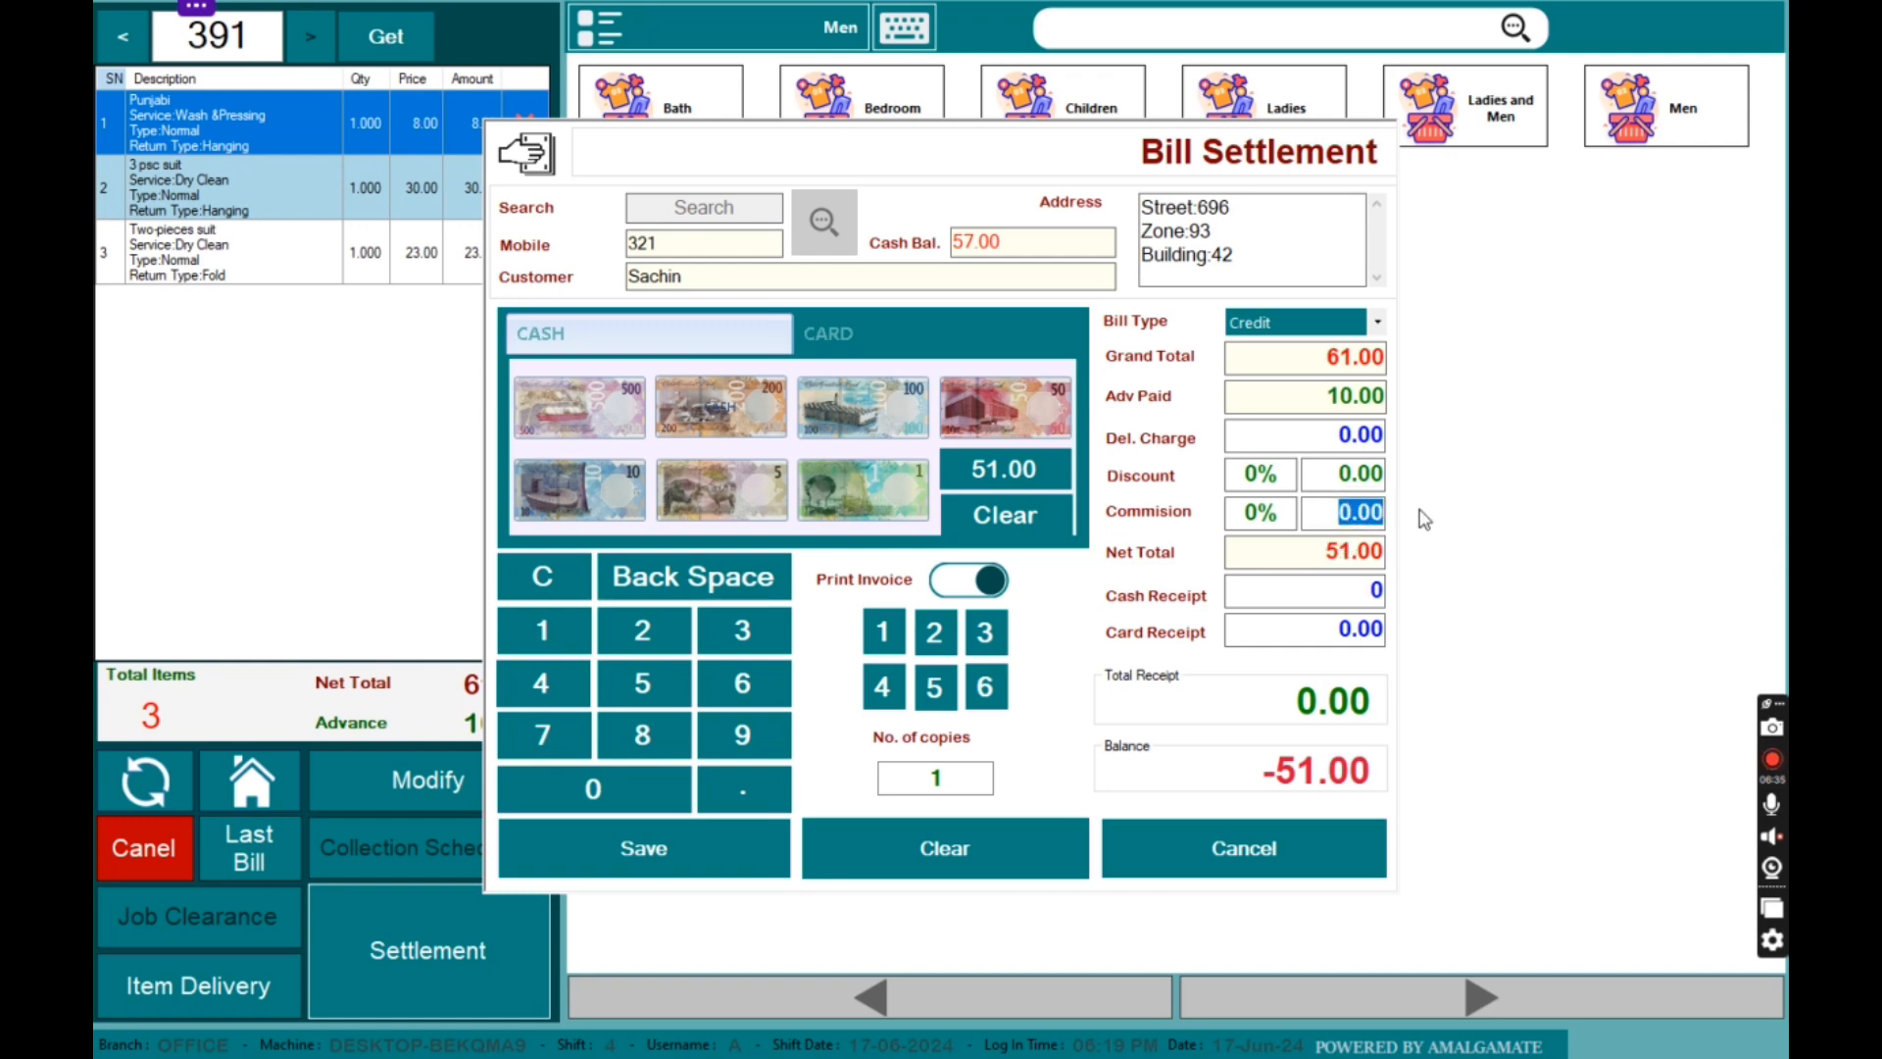
text(2)
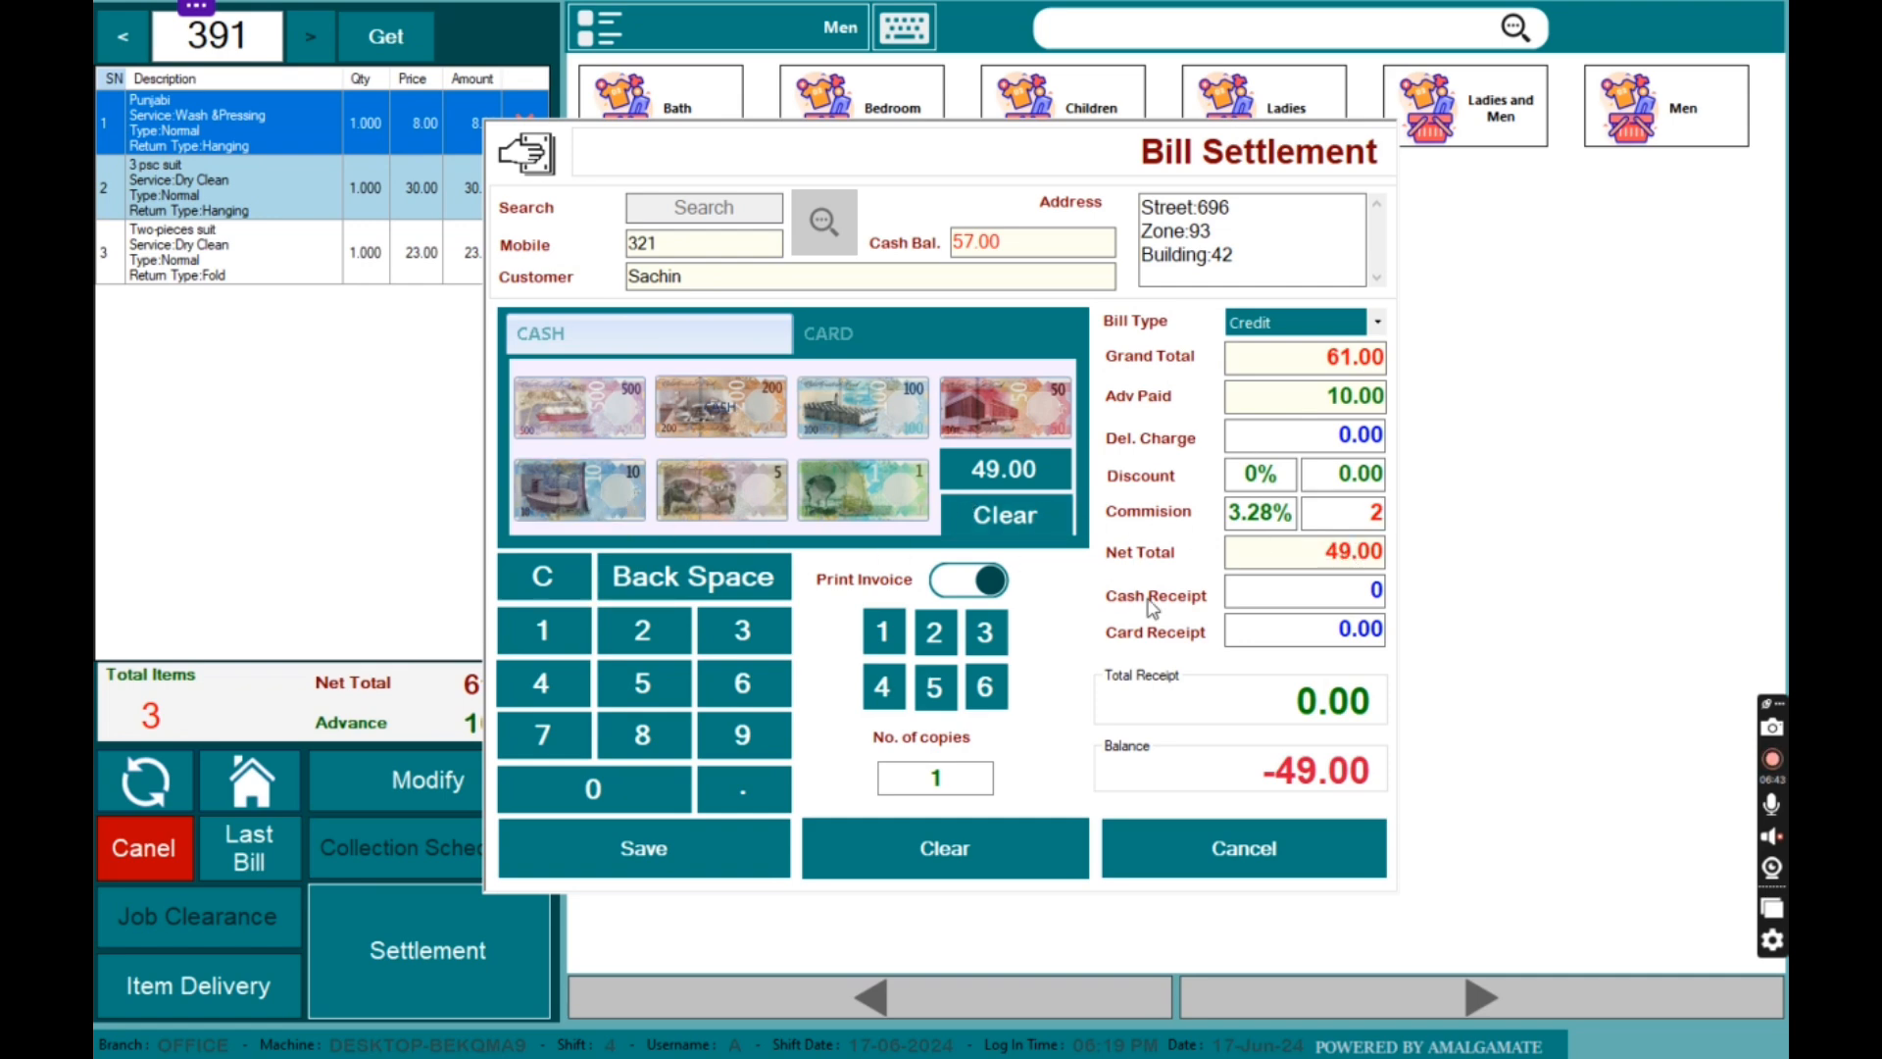
Step: Try cash receipts of 30 and 530, looking at the card payment options in between, and clear the receipt
click(1304, 591)
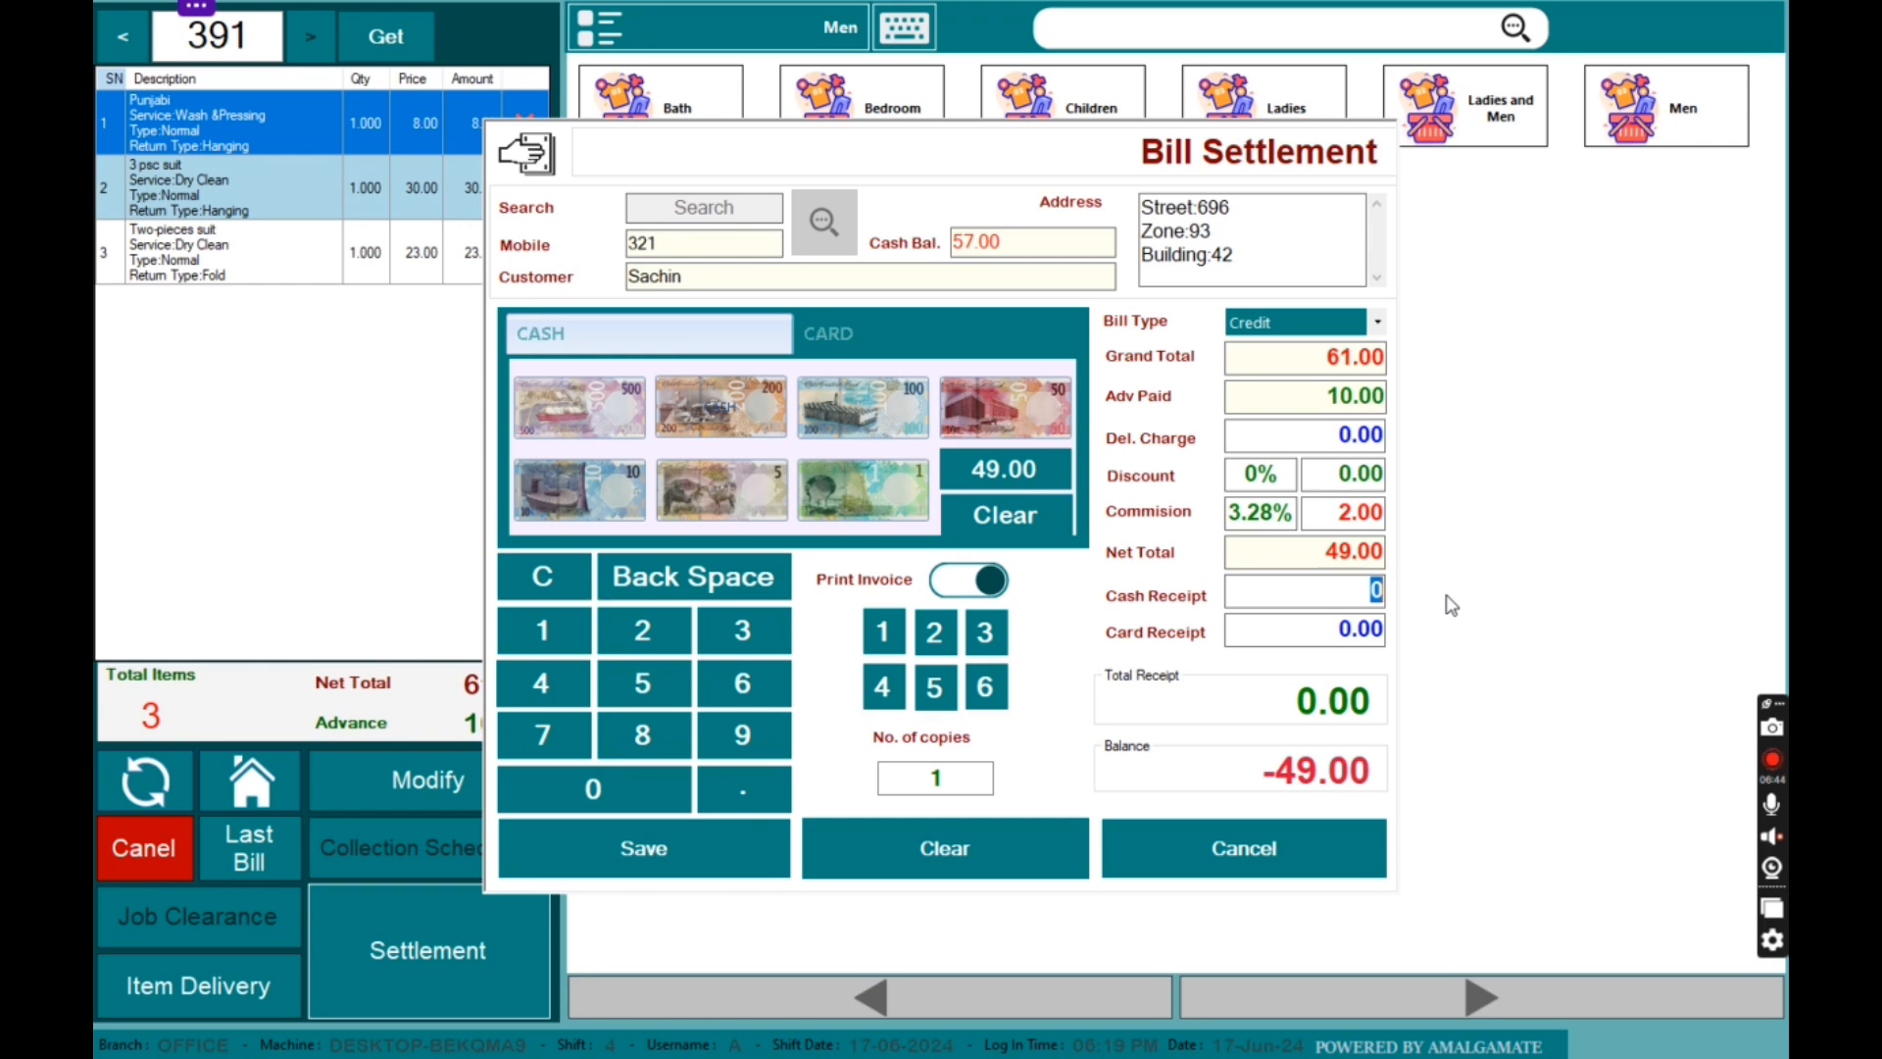
text(30)
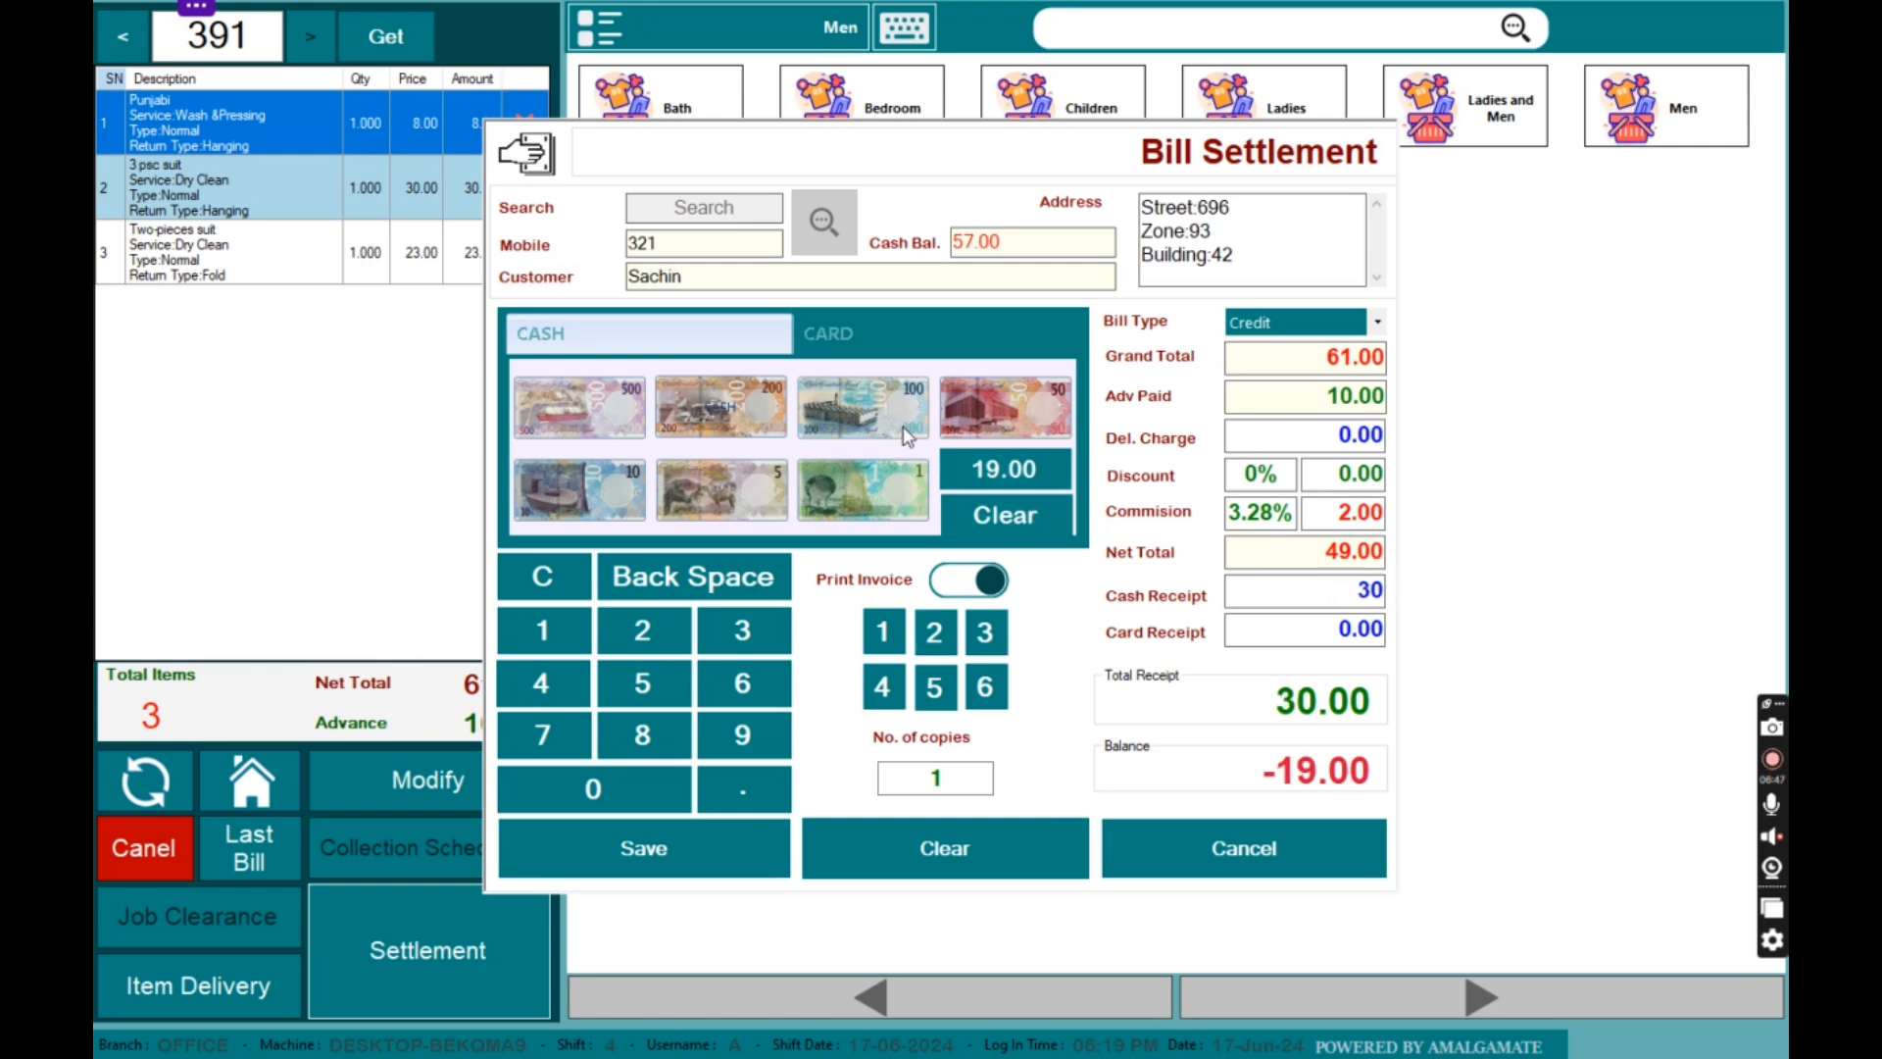
click(873, 335)
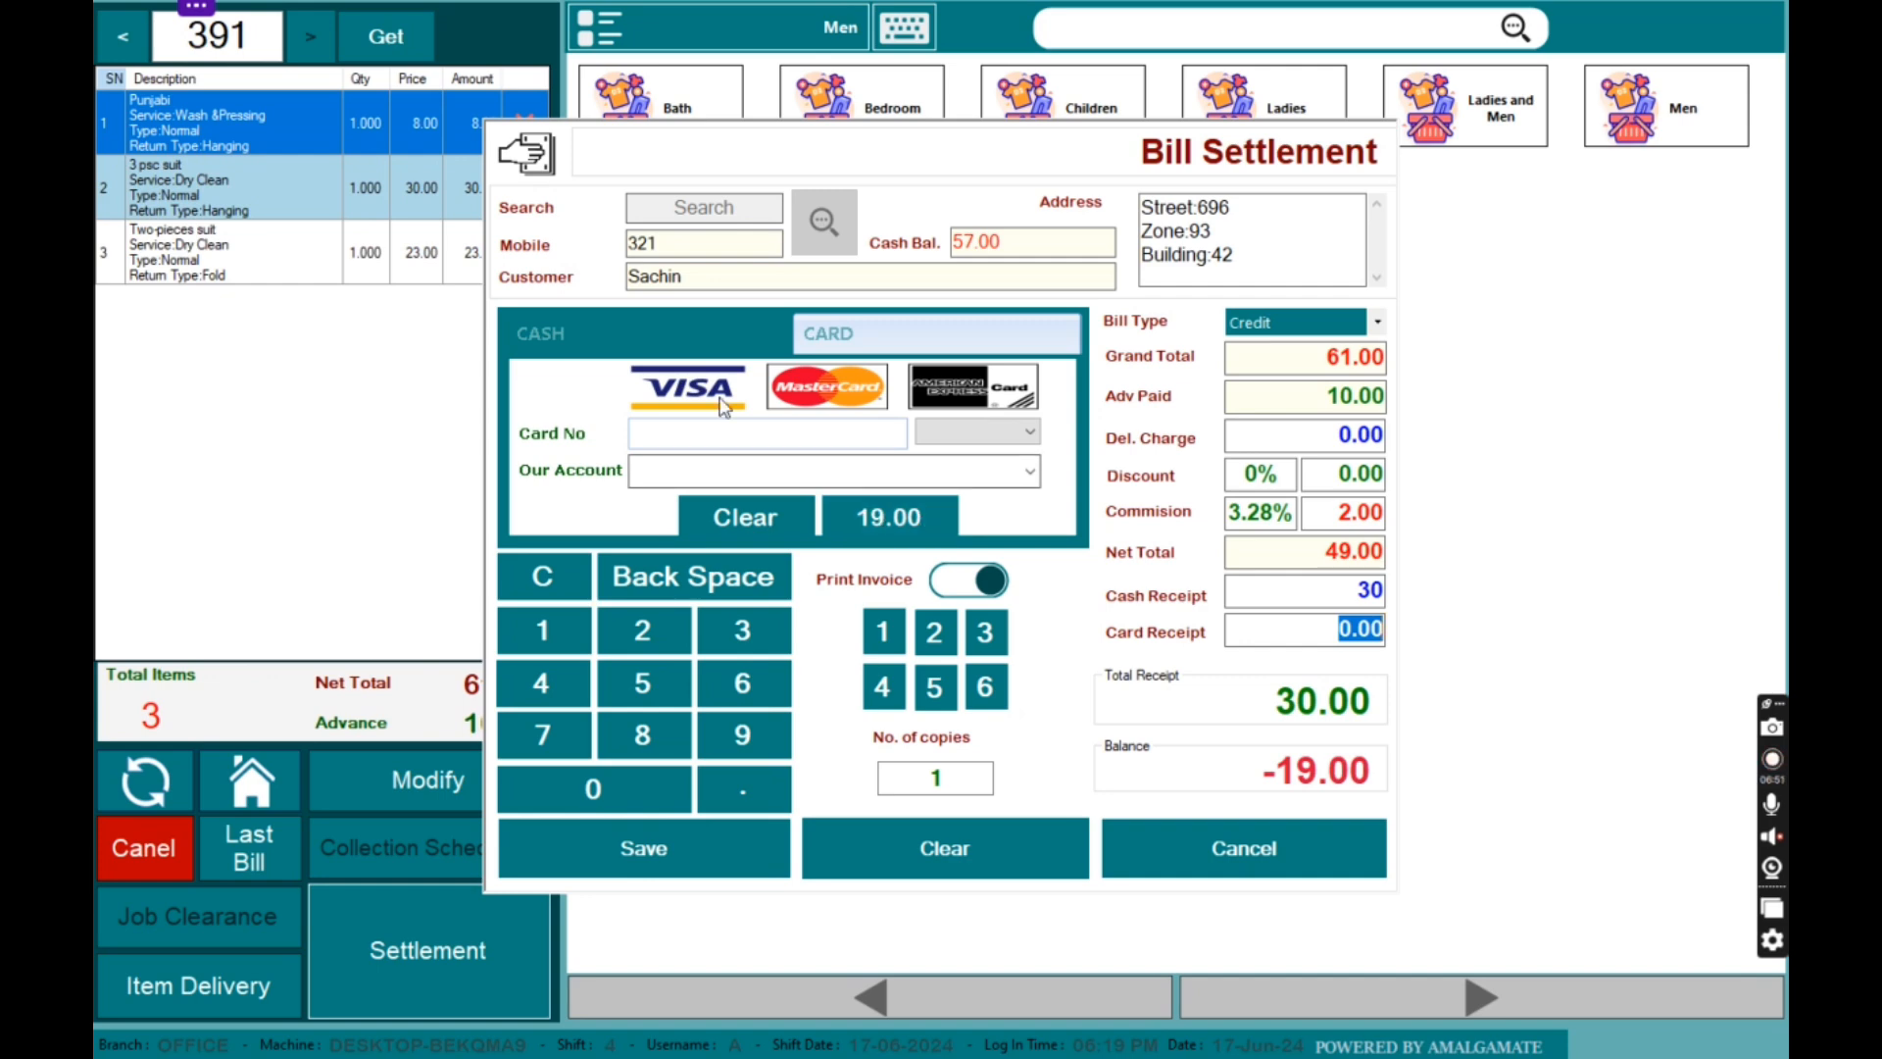
click(680, 334)
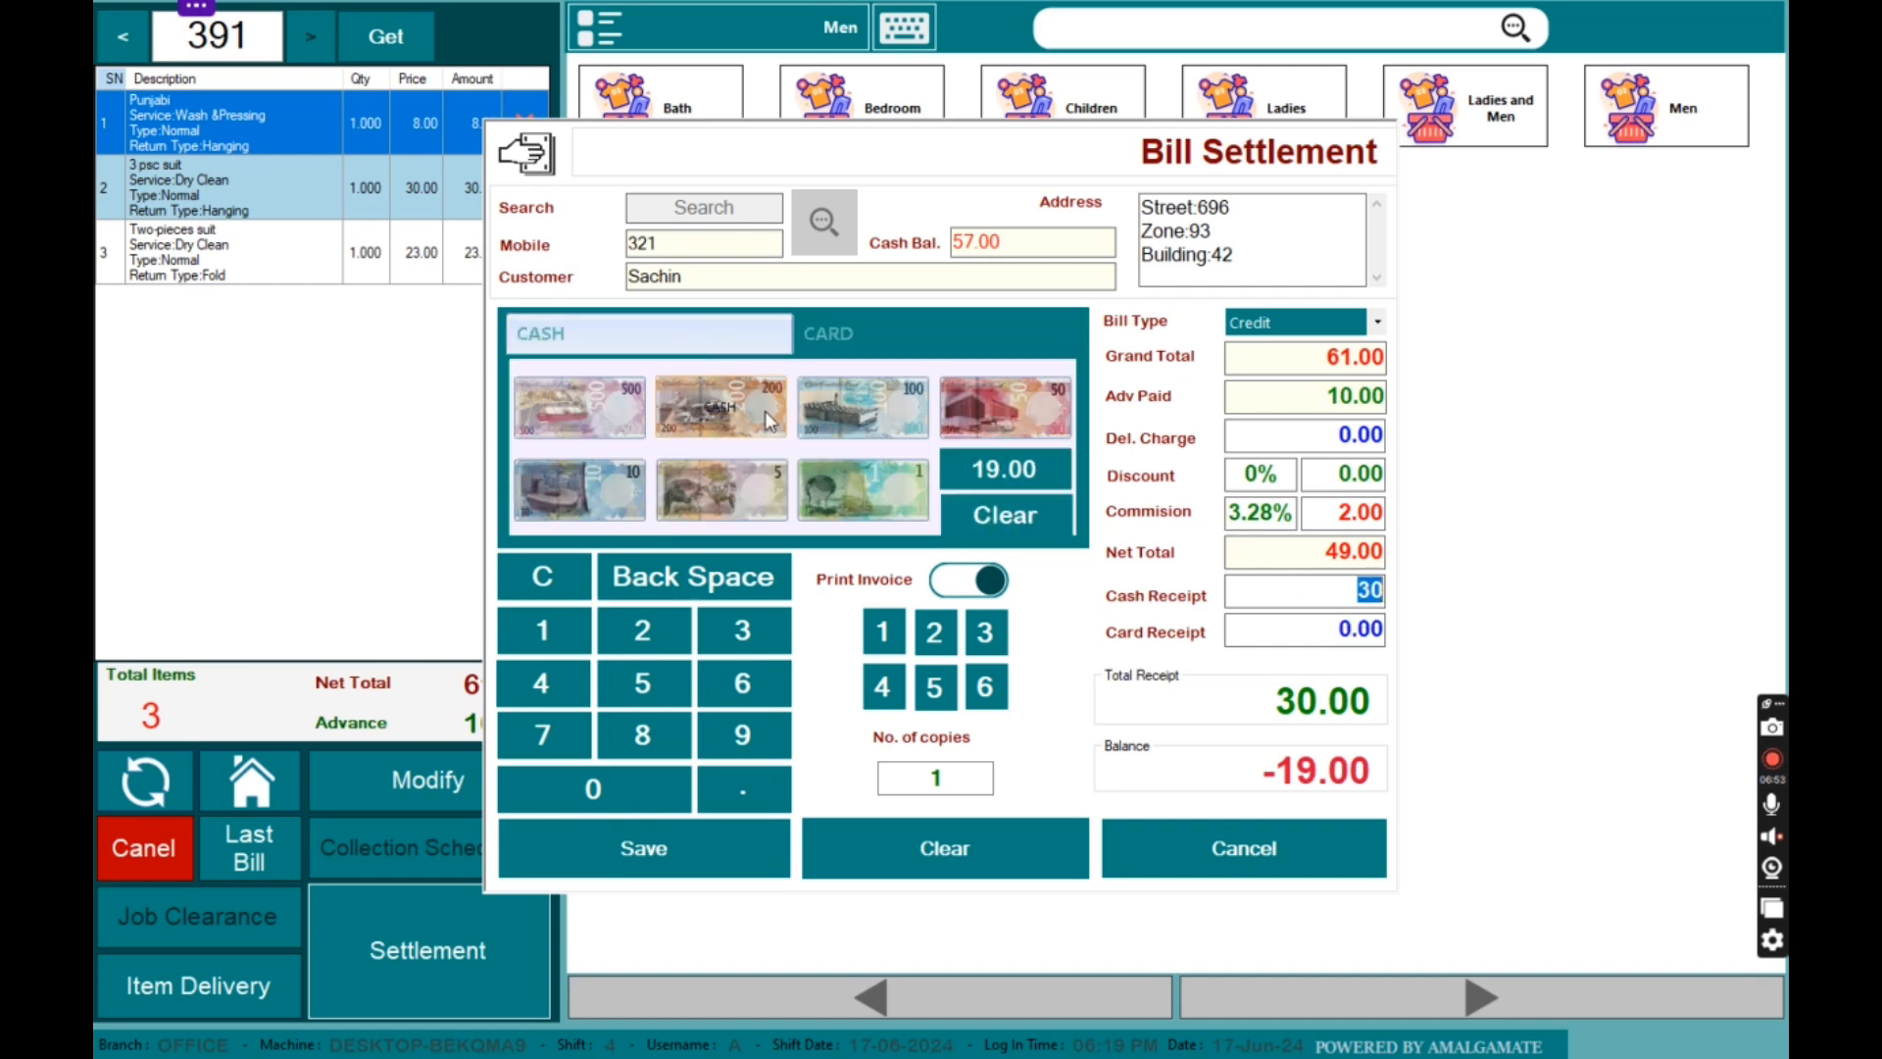
text(530)
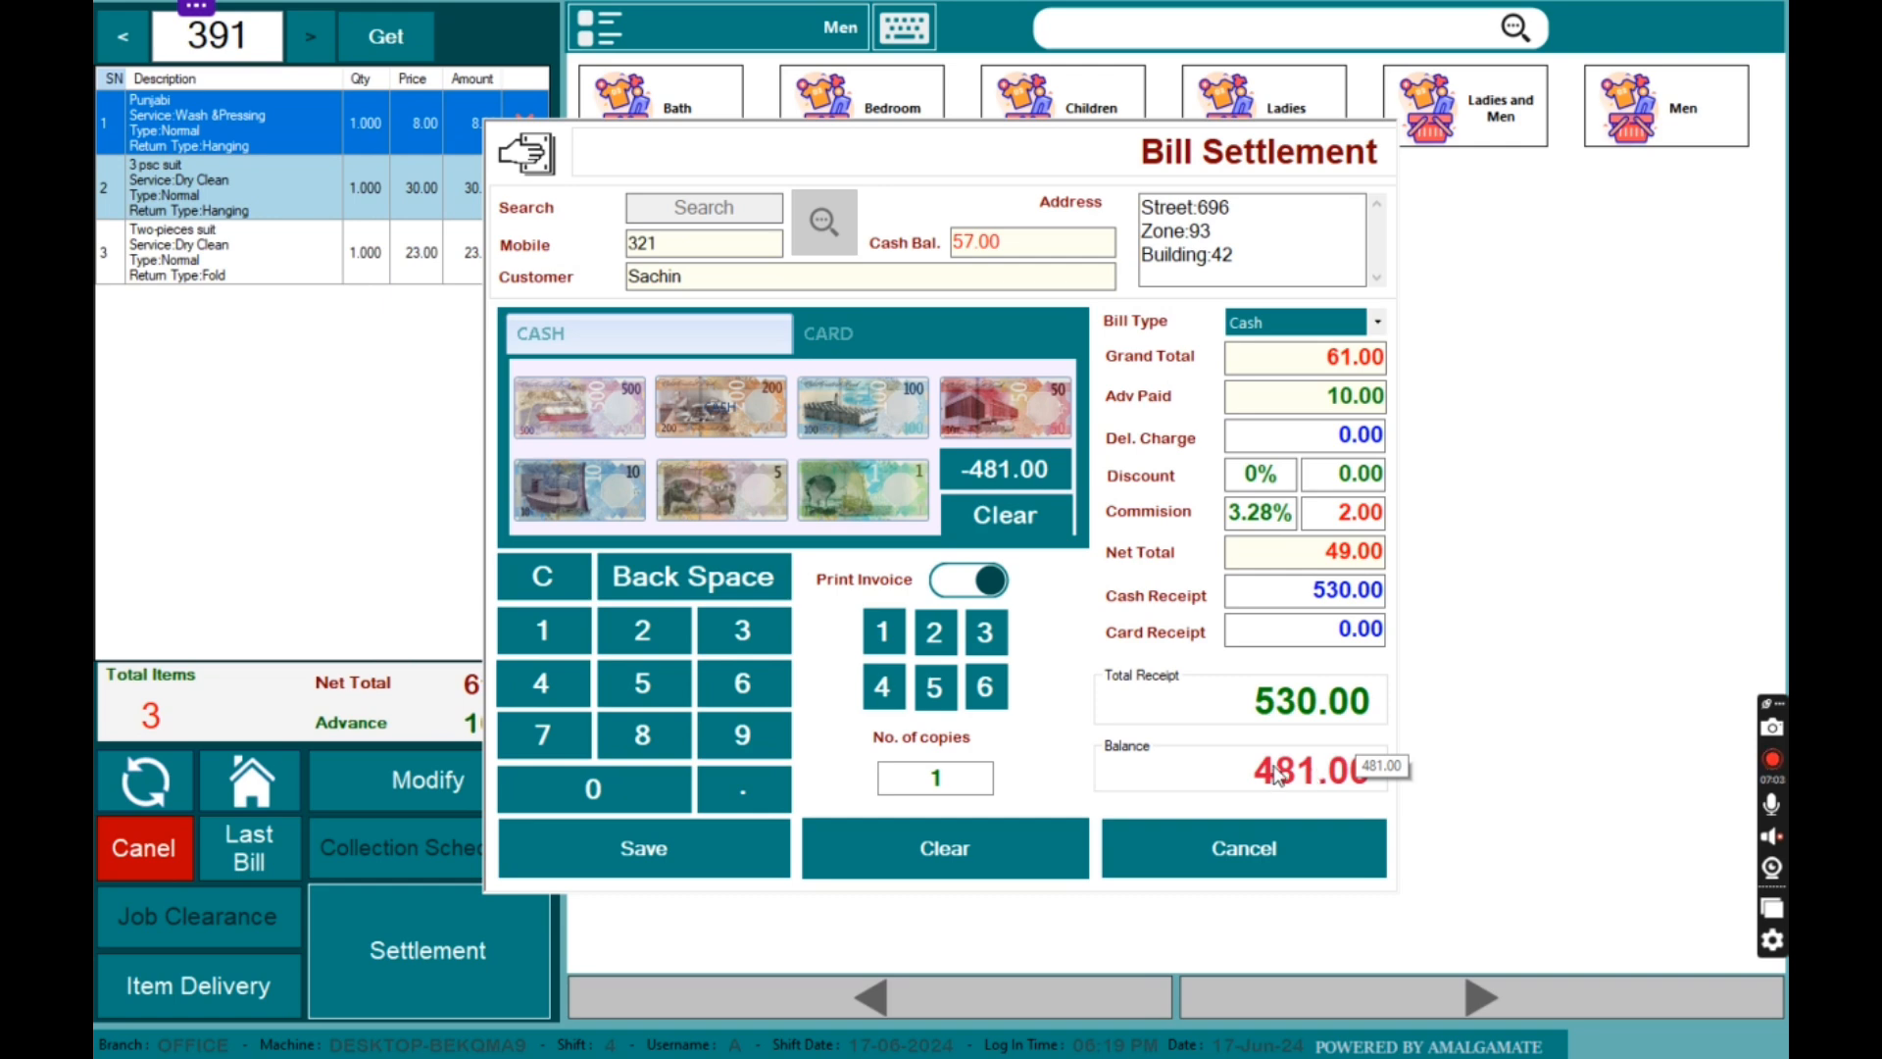
click(1005, 515)
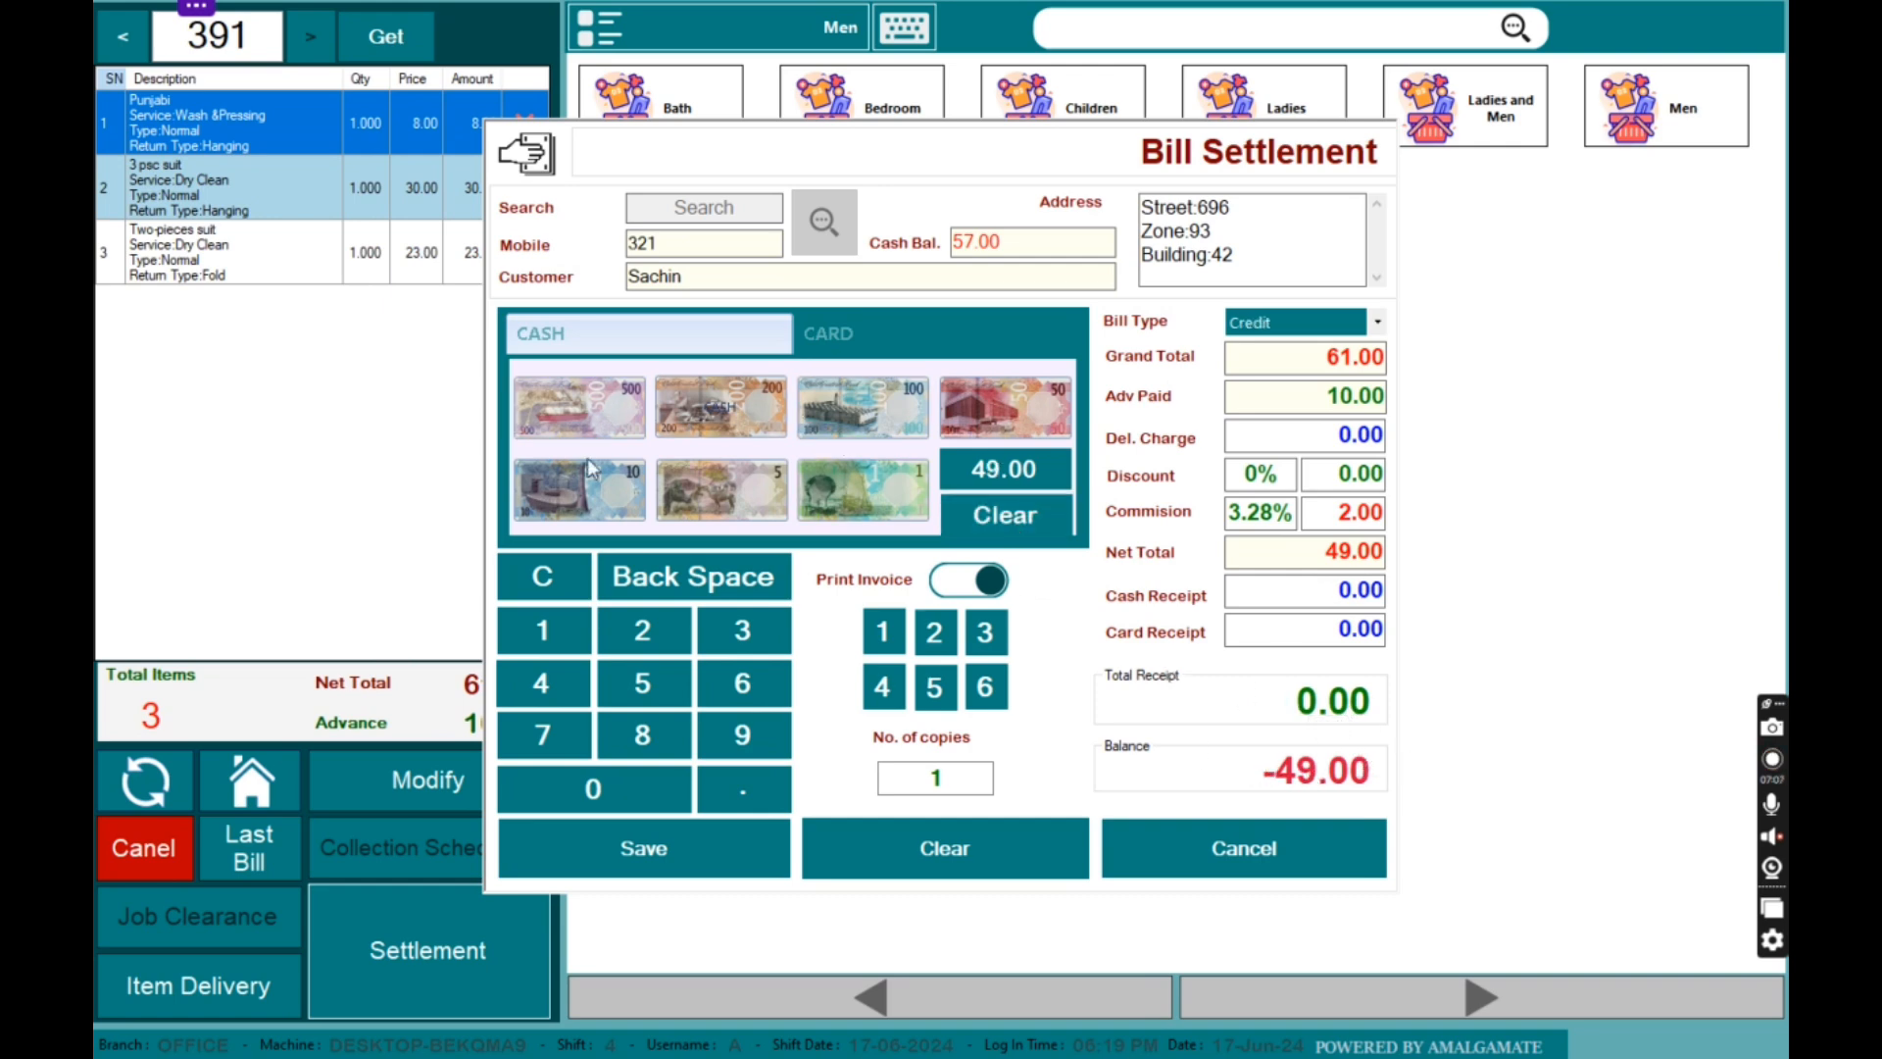
Step: Settle the bill with a cash receipt of 200.00 and invoice printing turned off
click(716, 430)
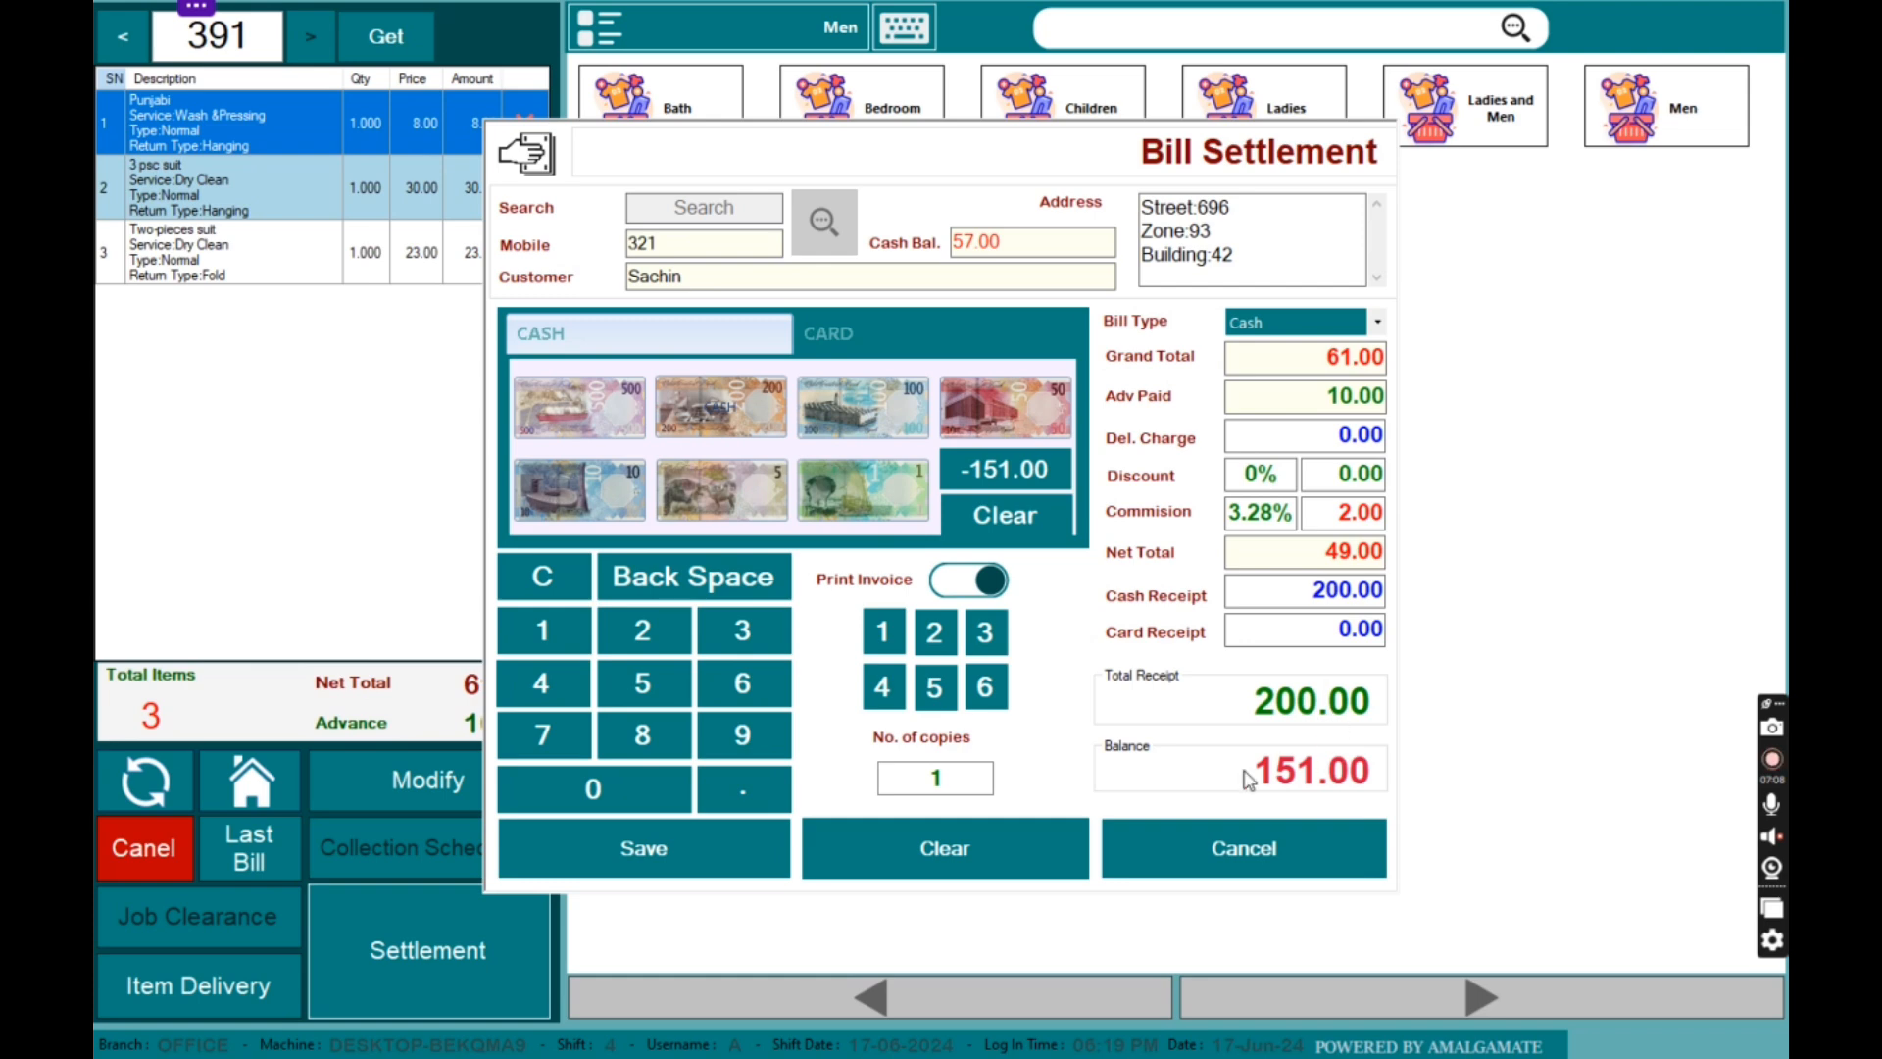
click(956, 588)
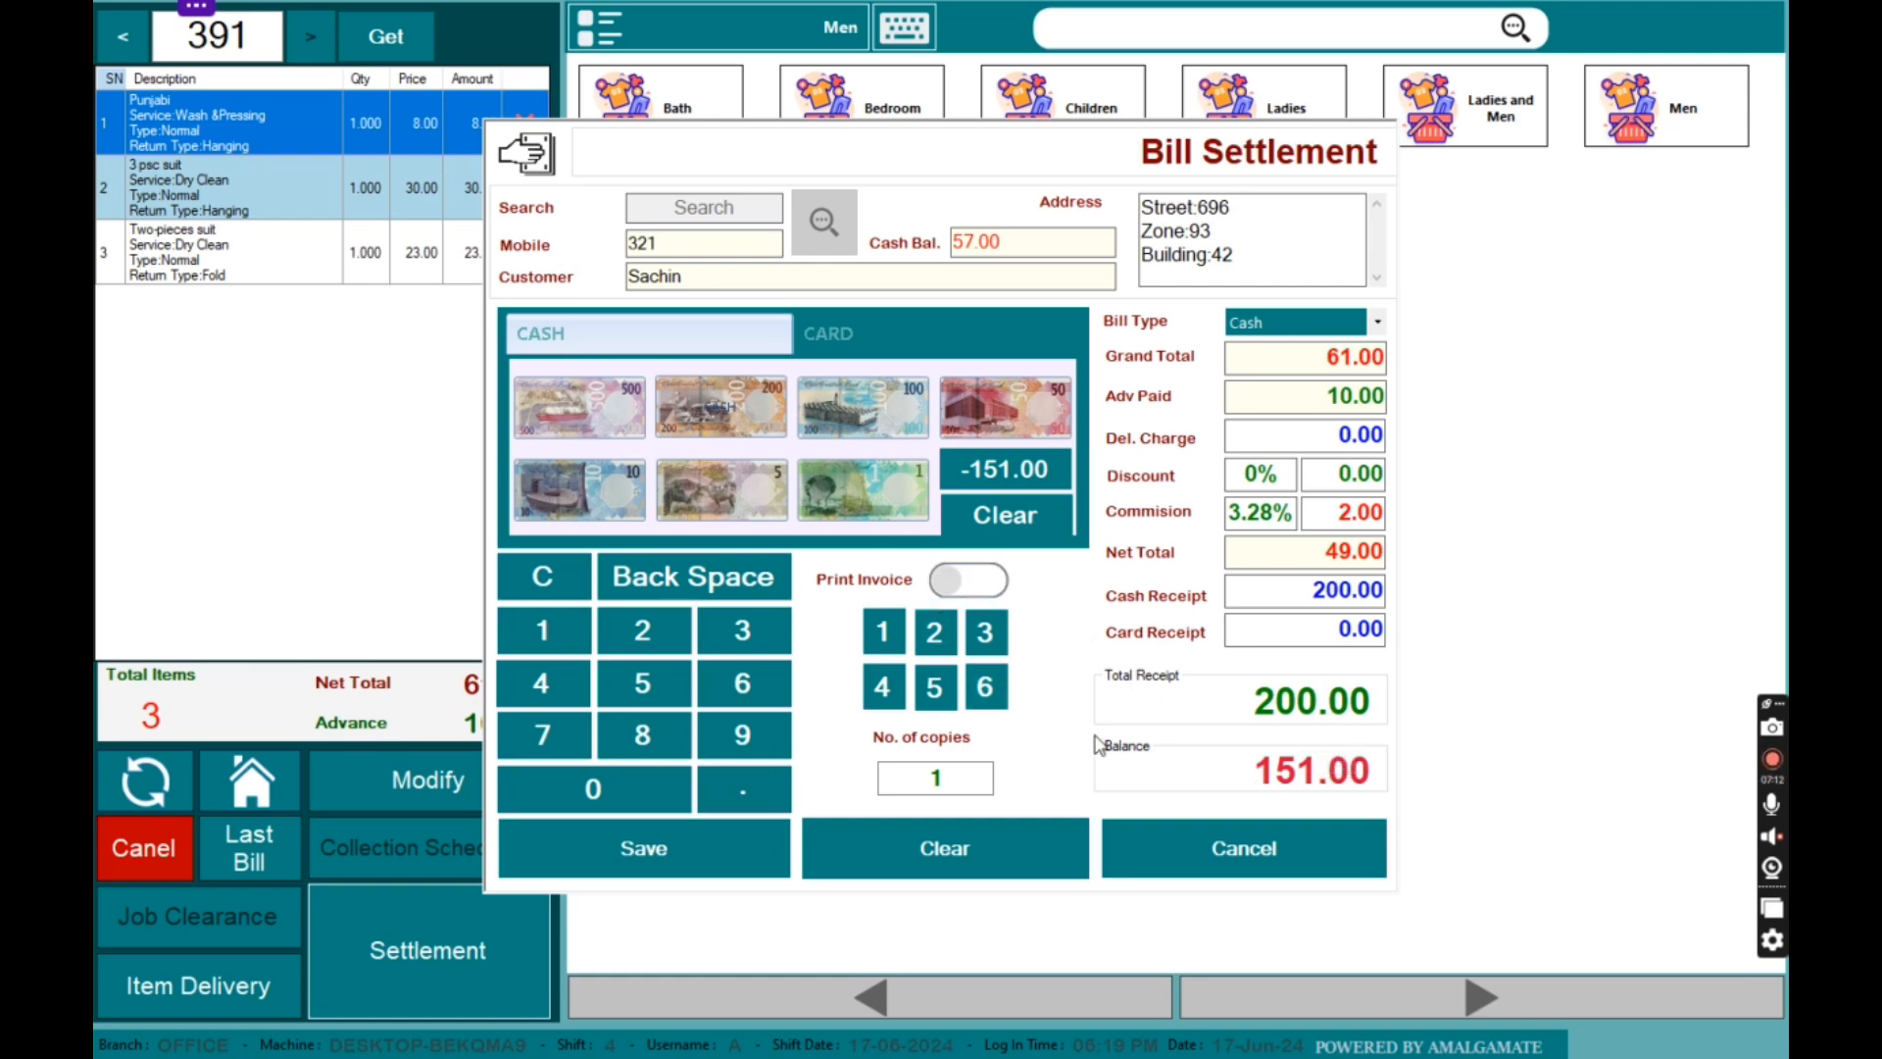
click(677, 851)
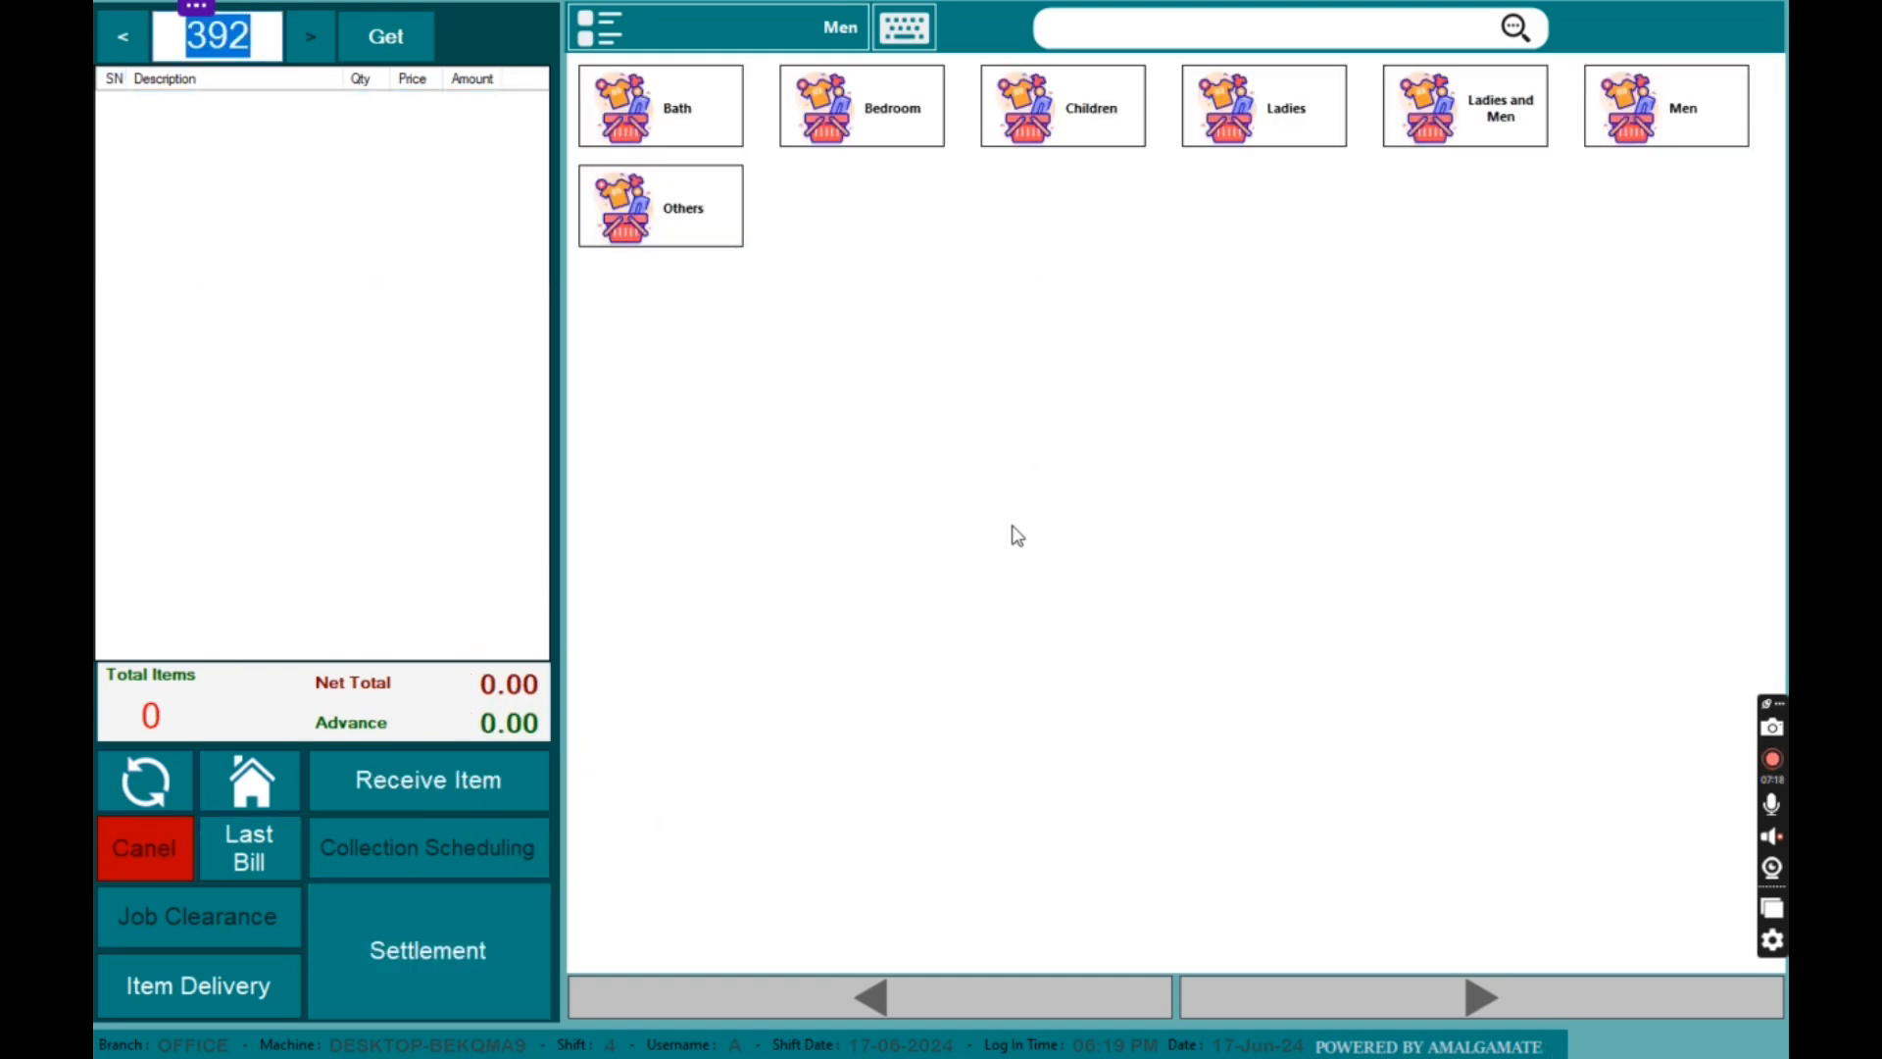
click(1078, 36)
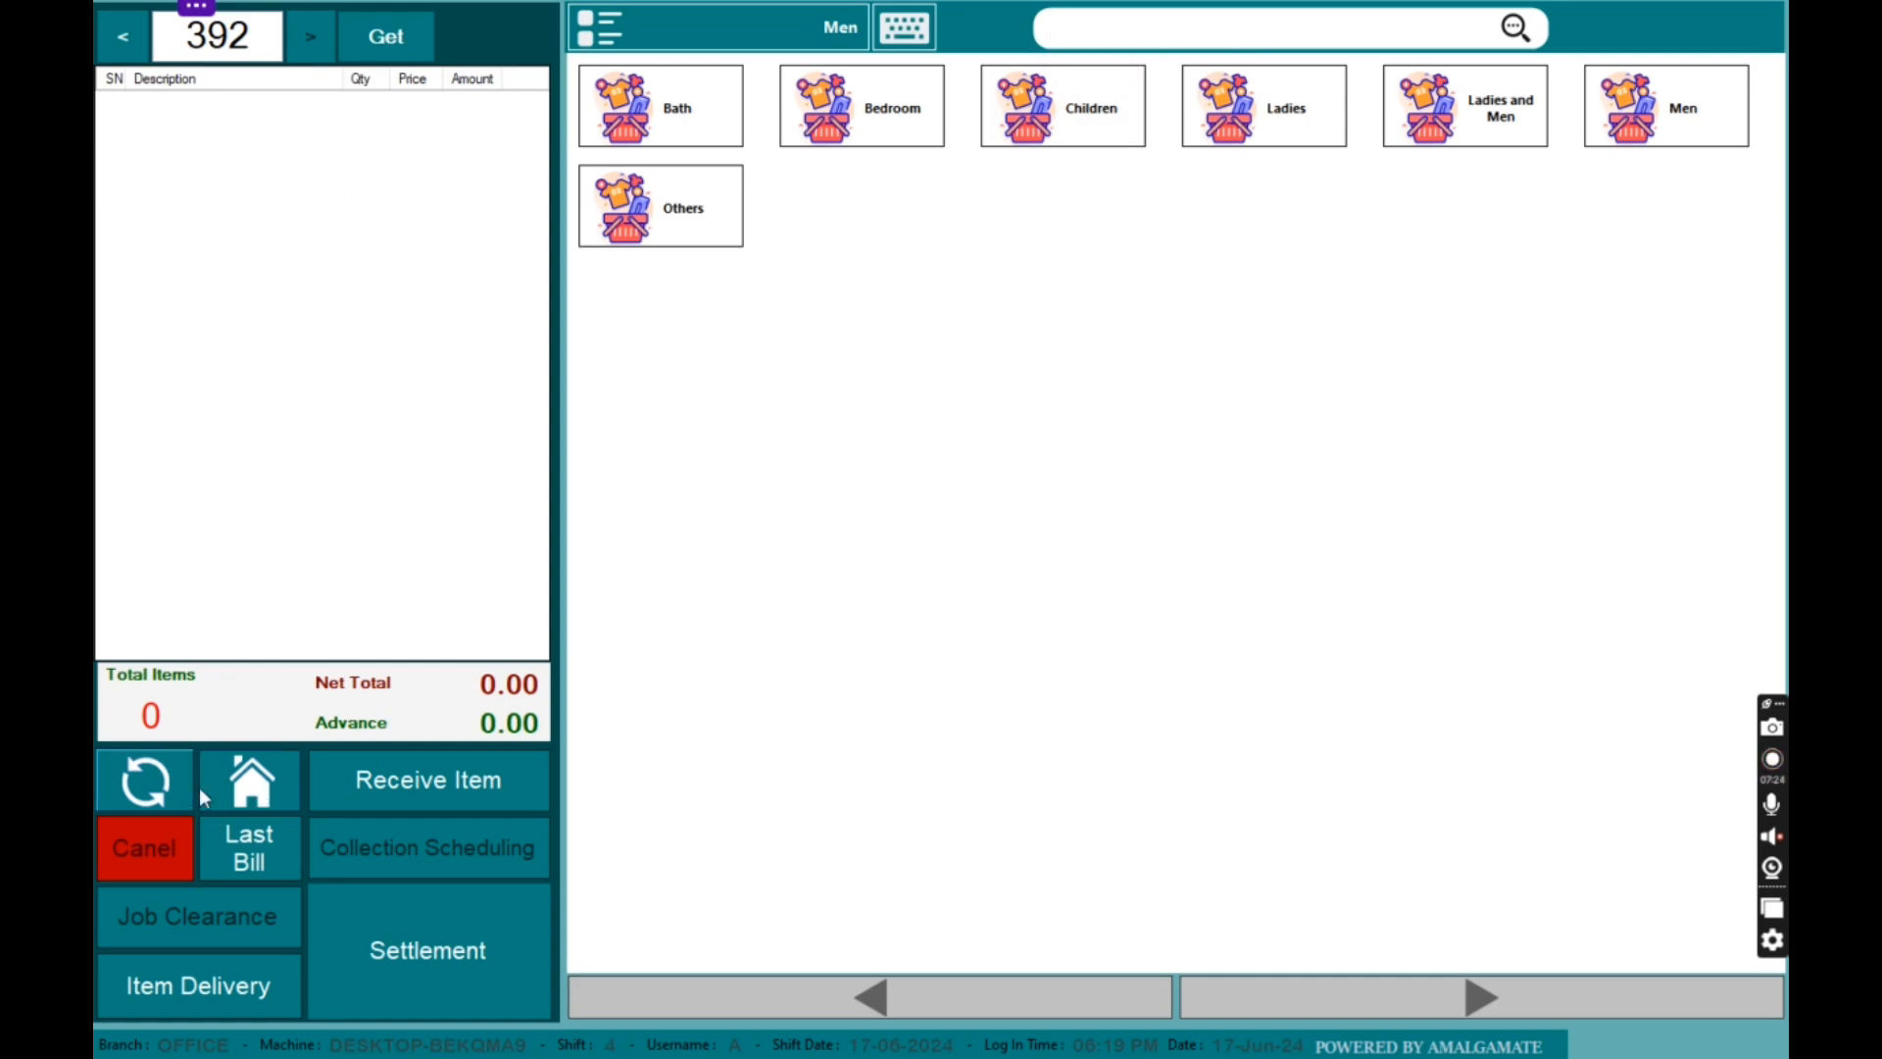
Step: Leave the POS for the dashboard and open the shift closing summary
click(235, 796)
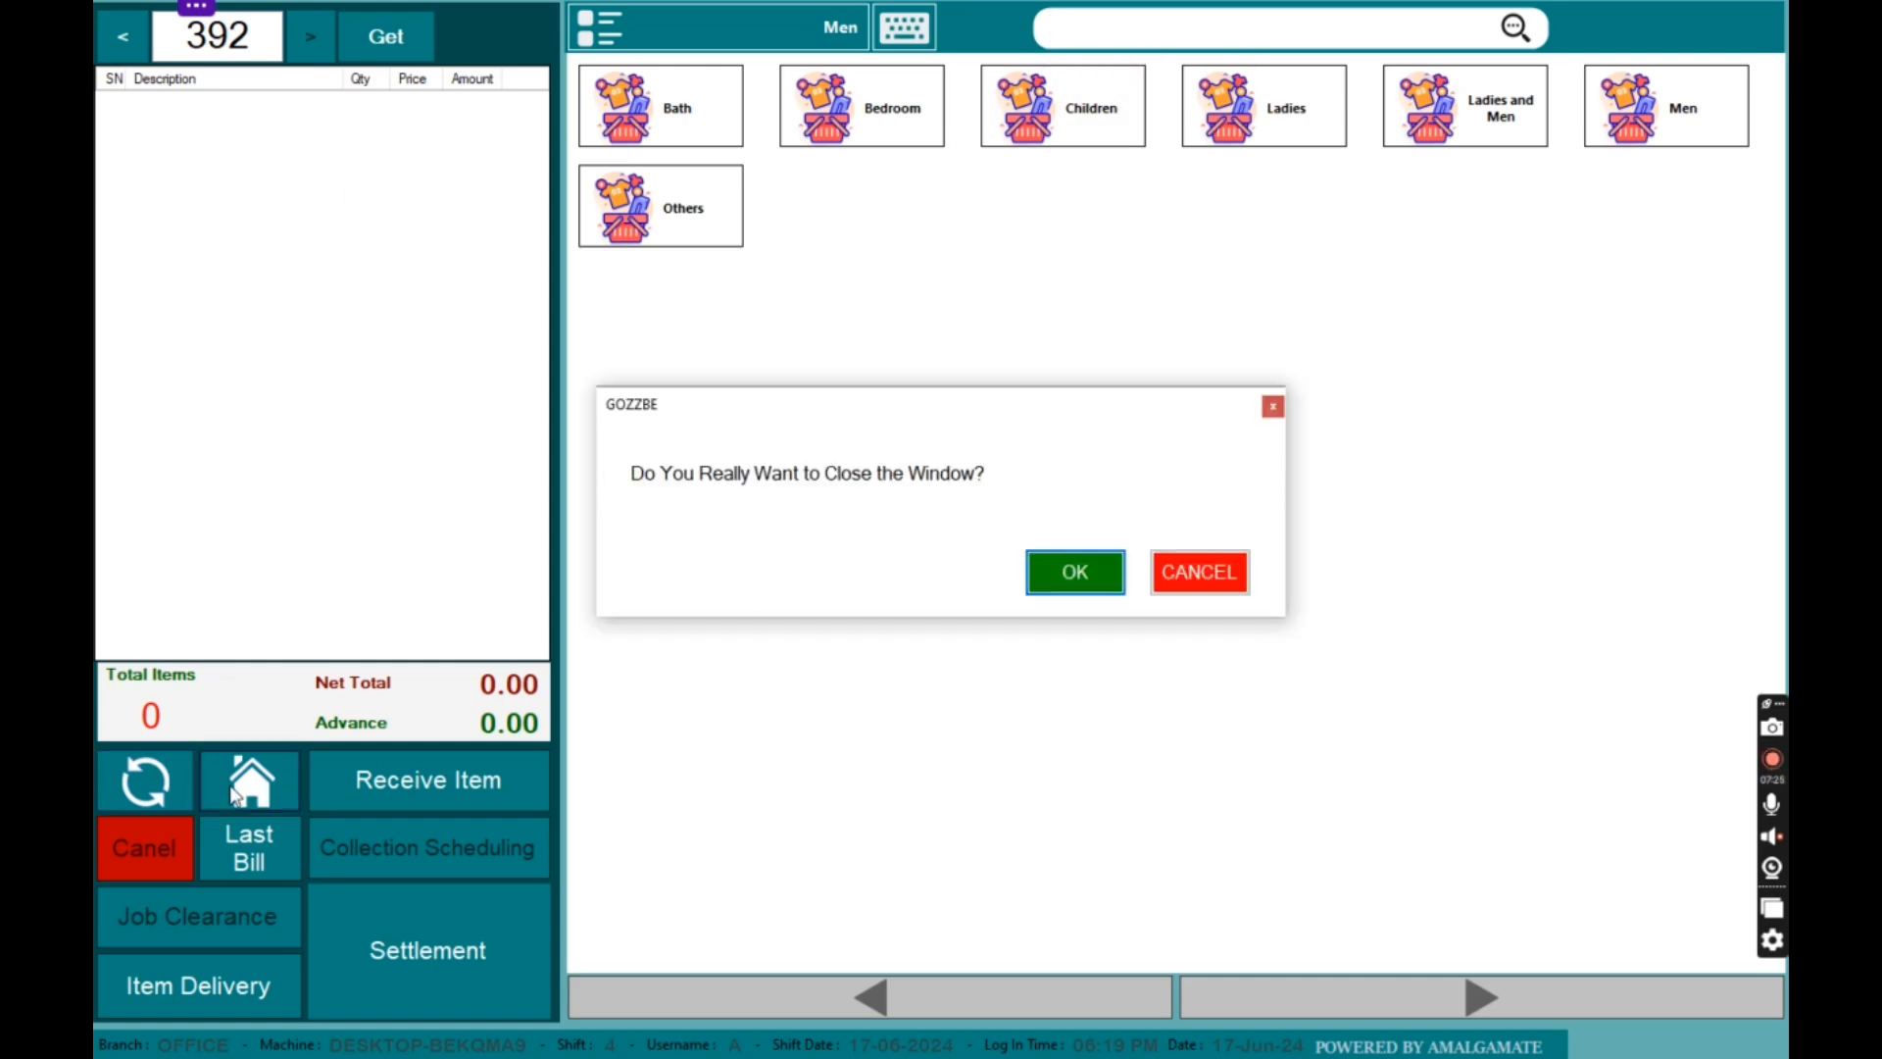
click(1093, 587)
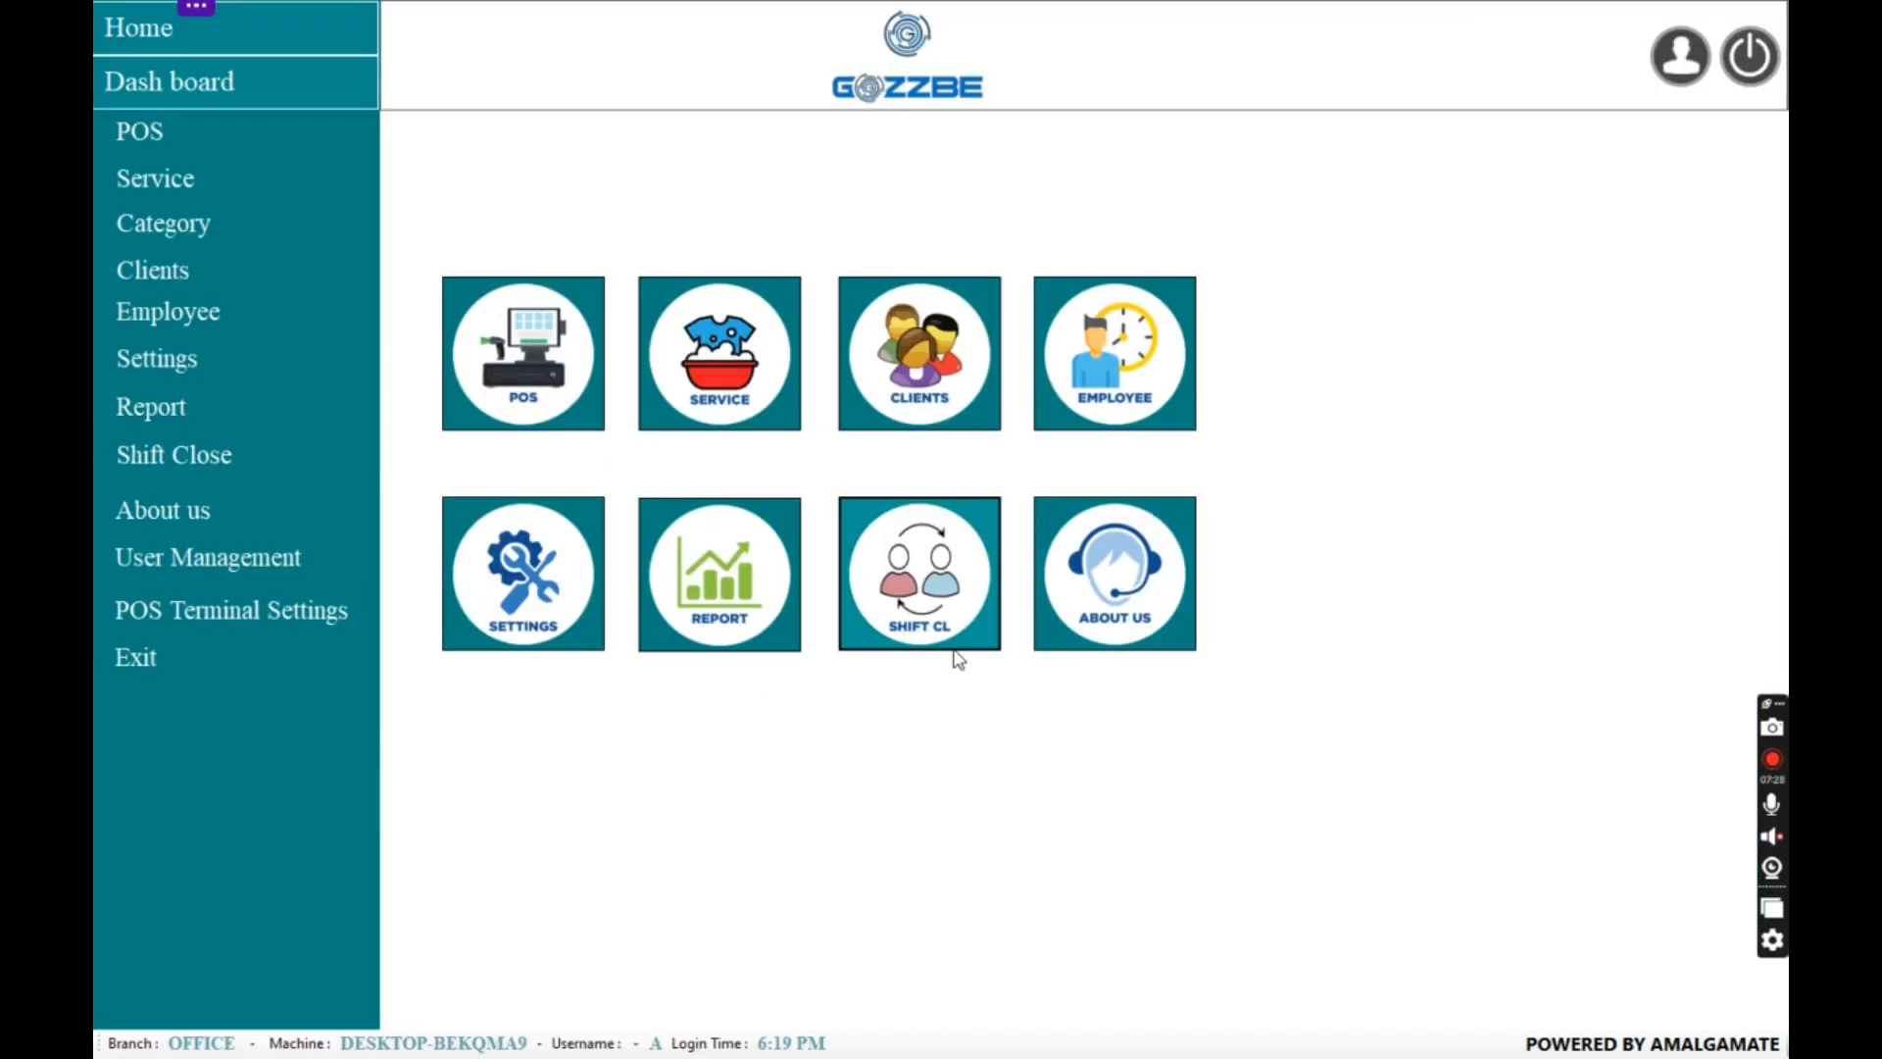
click(176, 459)
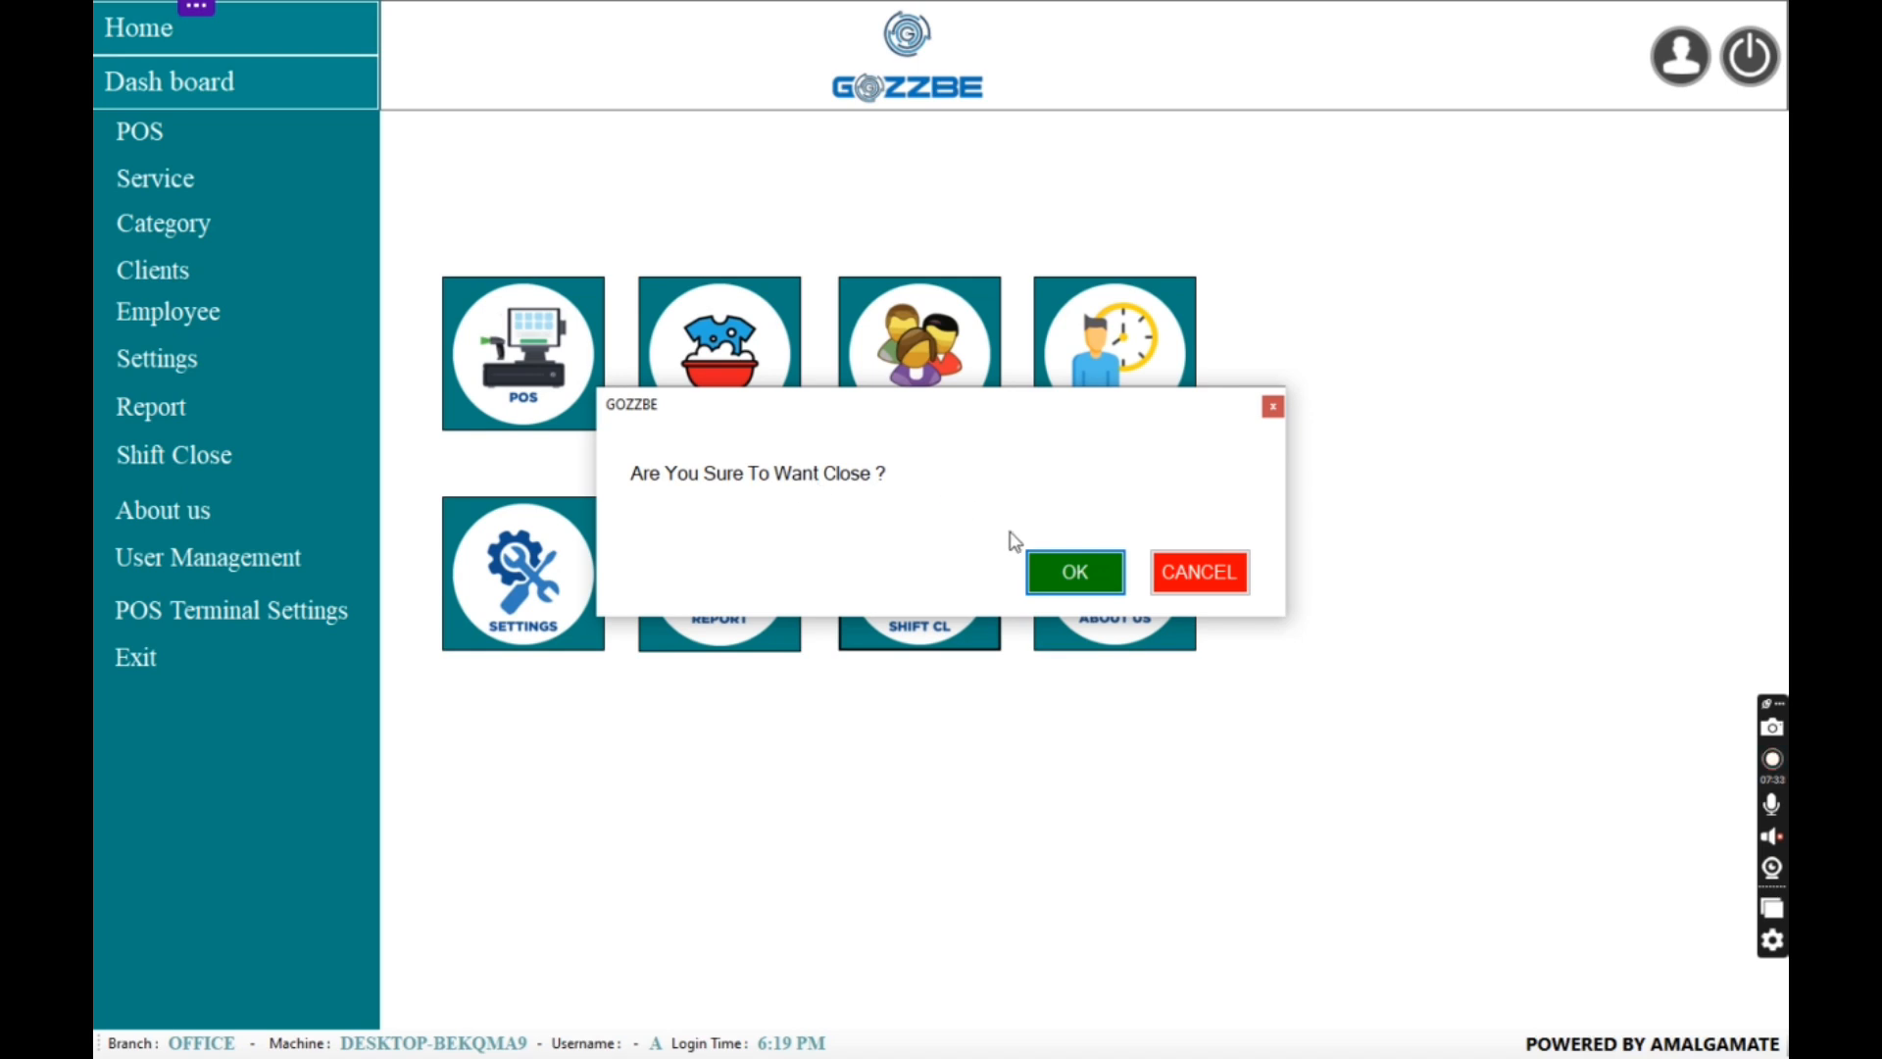
click(1064, 580)
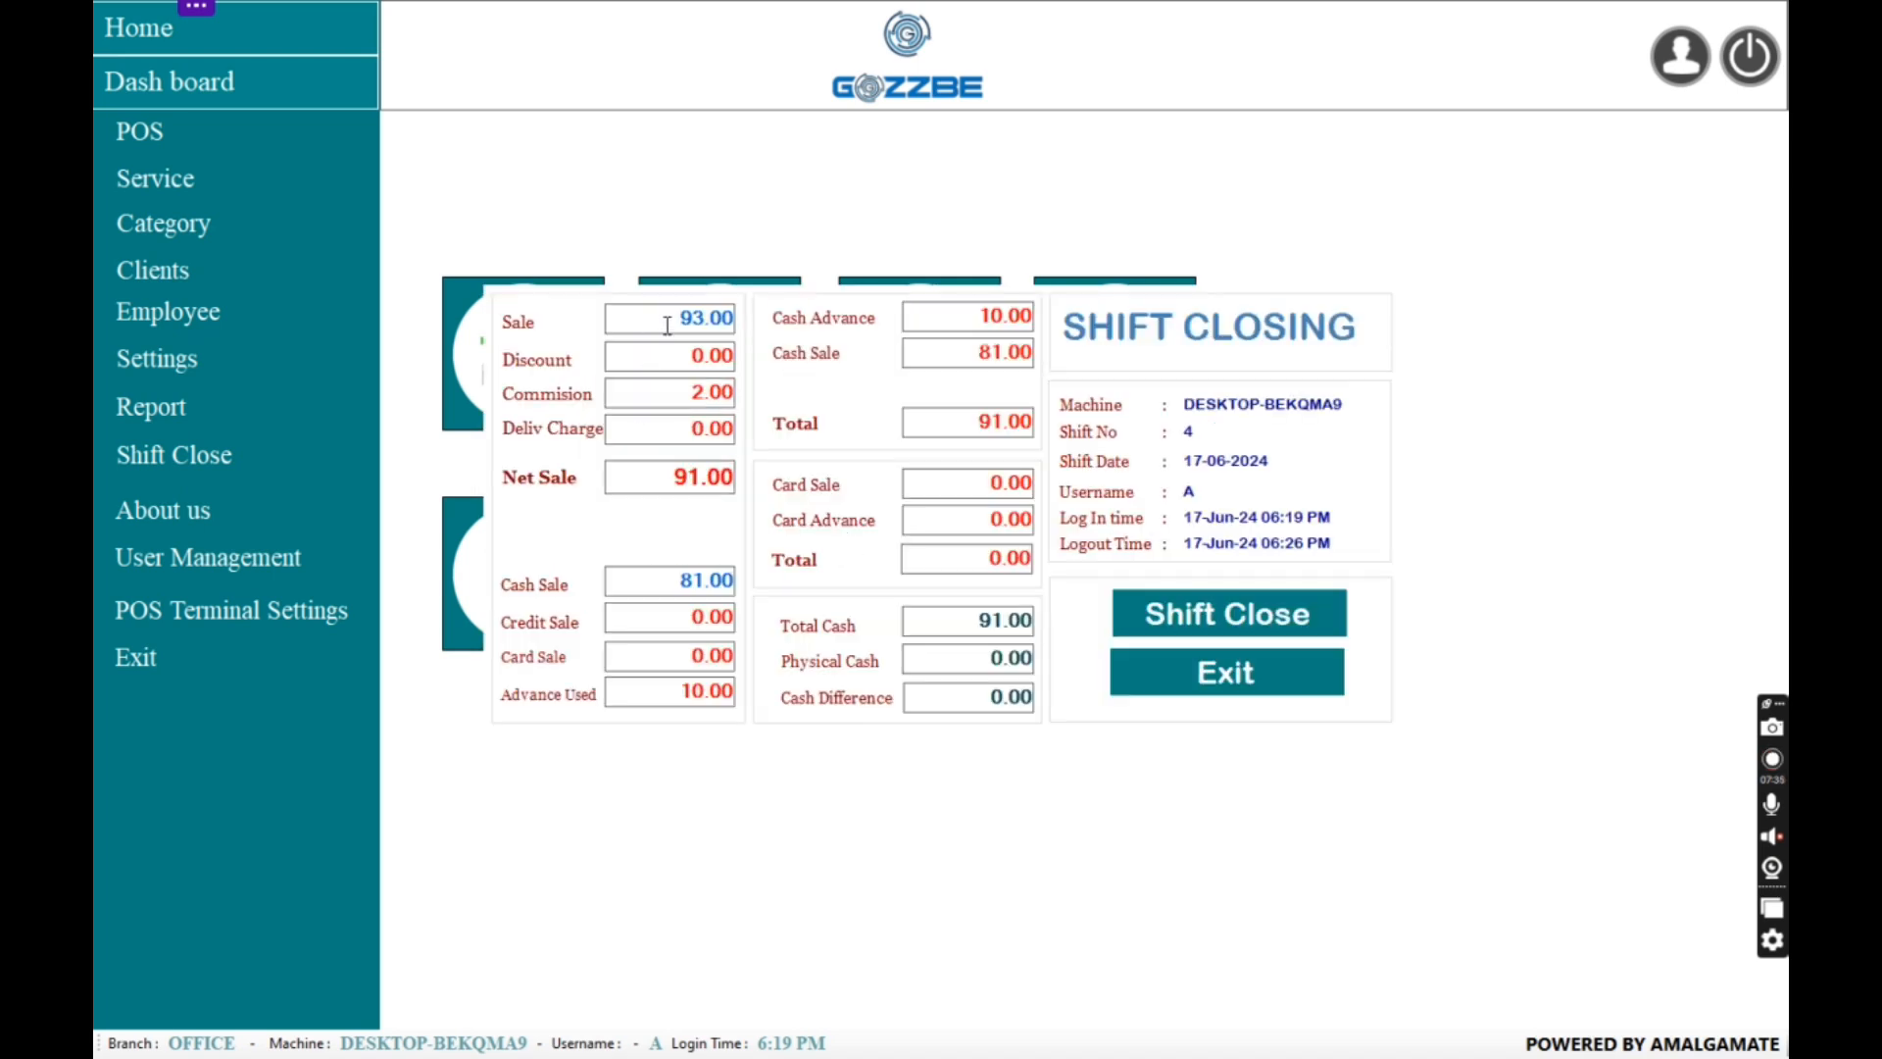
Step: Go over the sale, commission, net sale, card sale and total cash fields of the shift closing
drag(667, 326, 738, 323)
drag(670, 394, 803, 392)
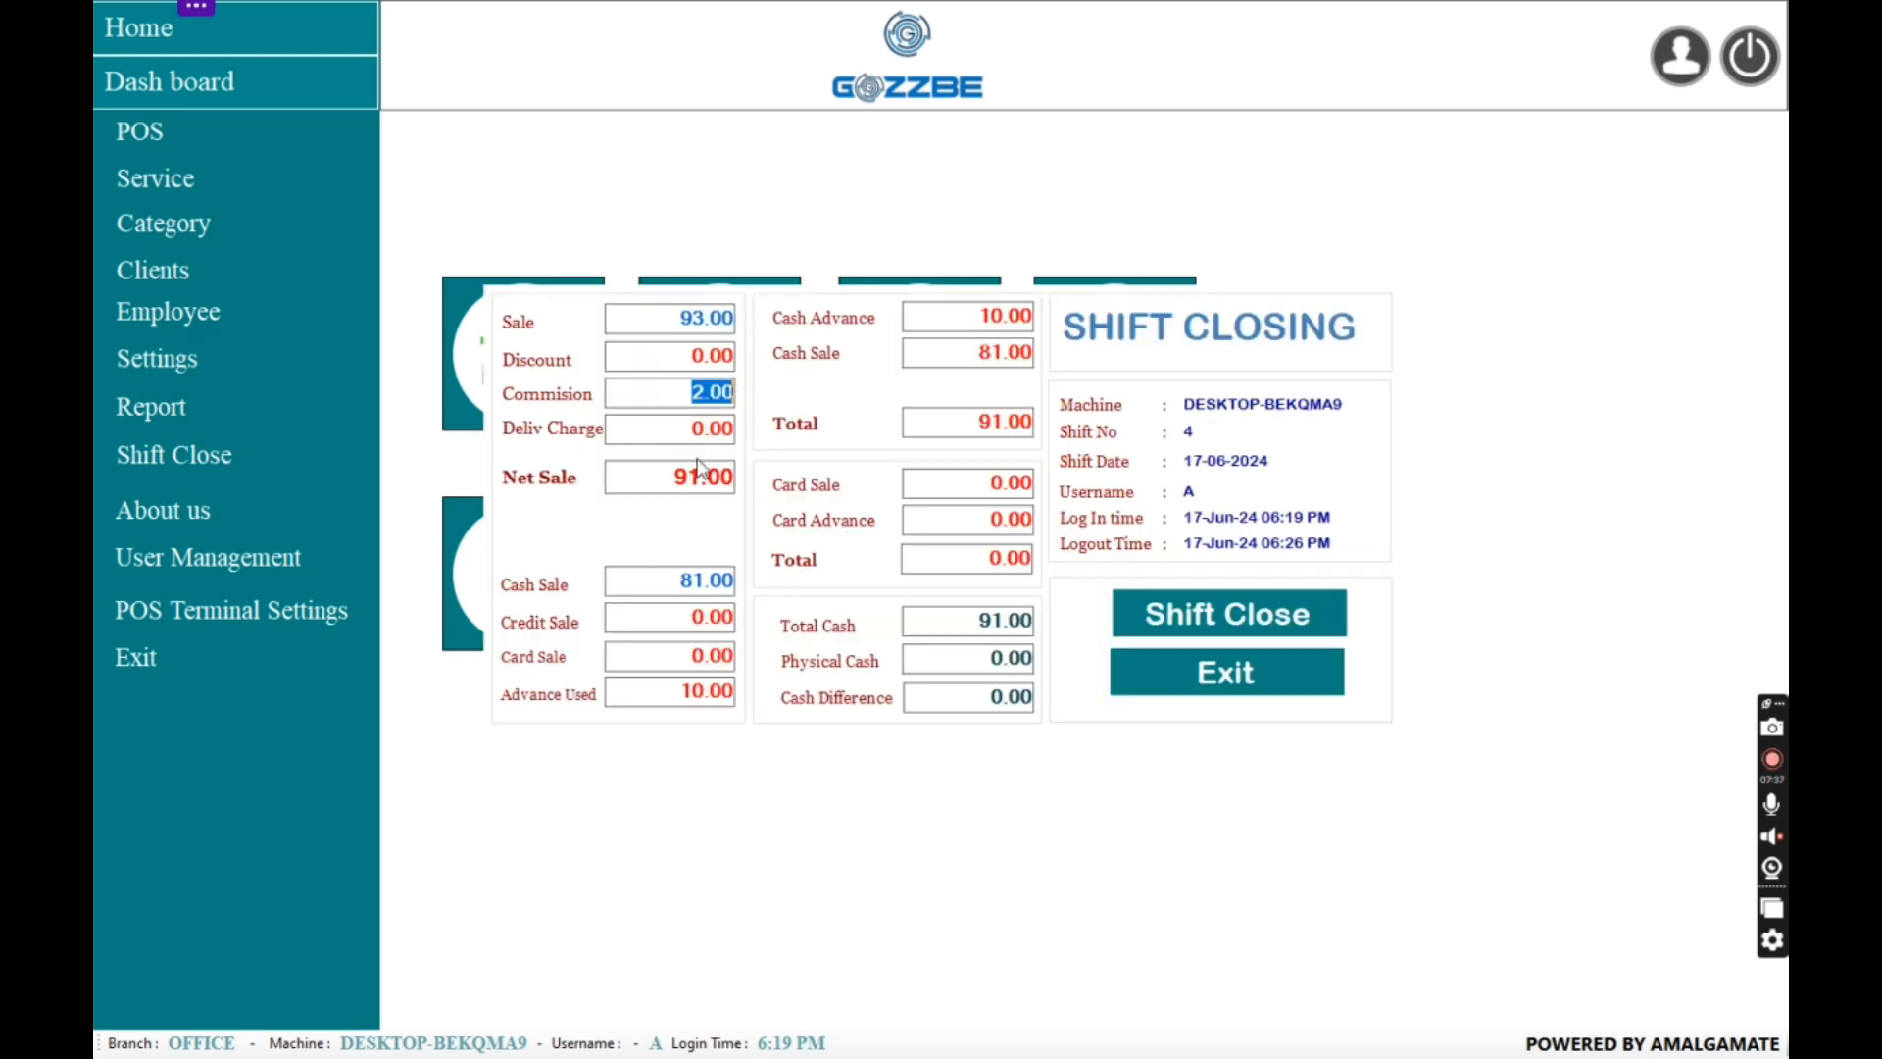
drag(671, 471, 802, 473)
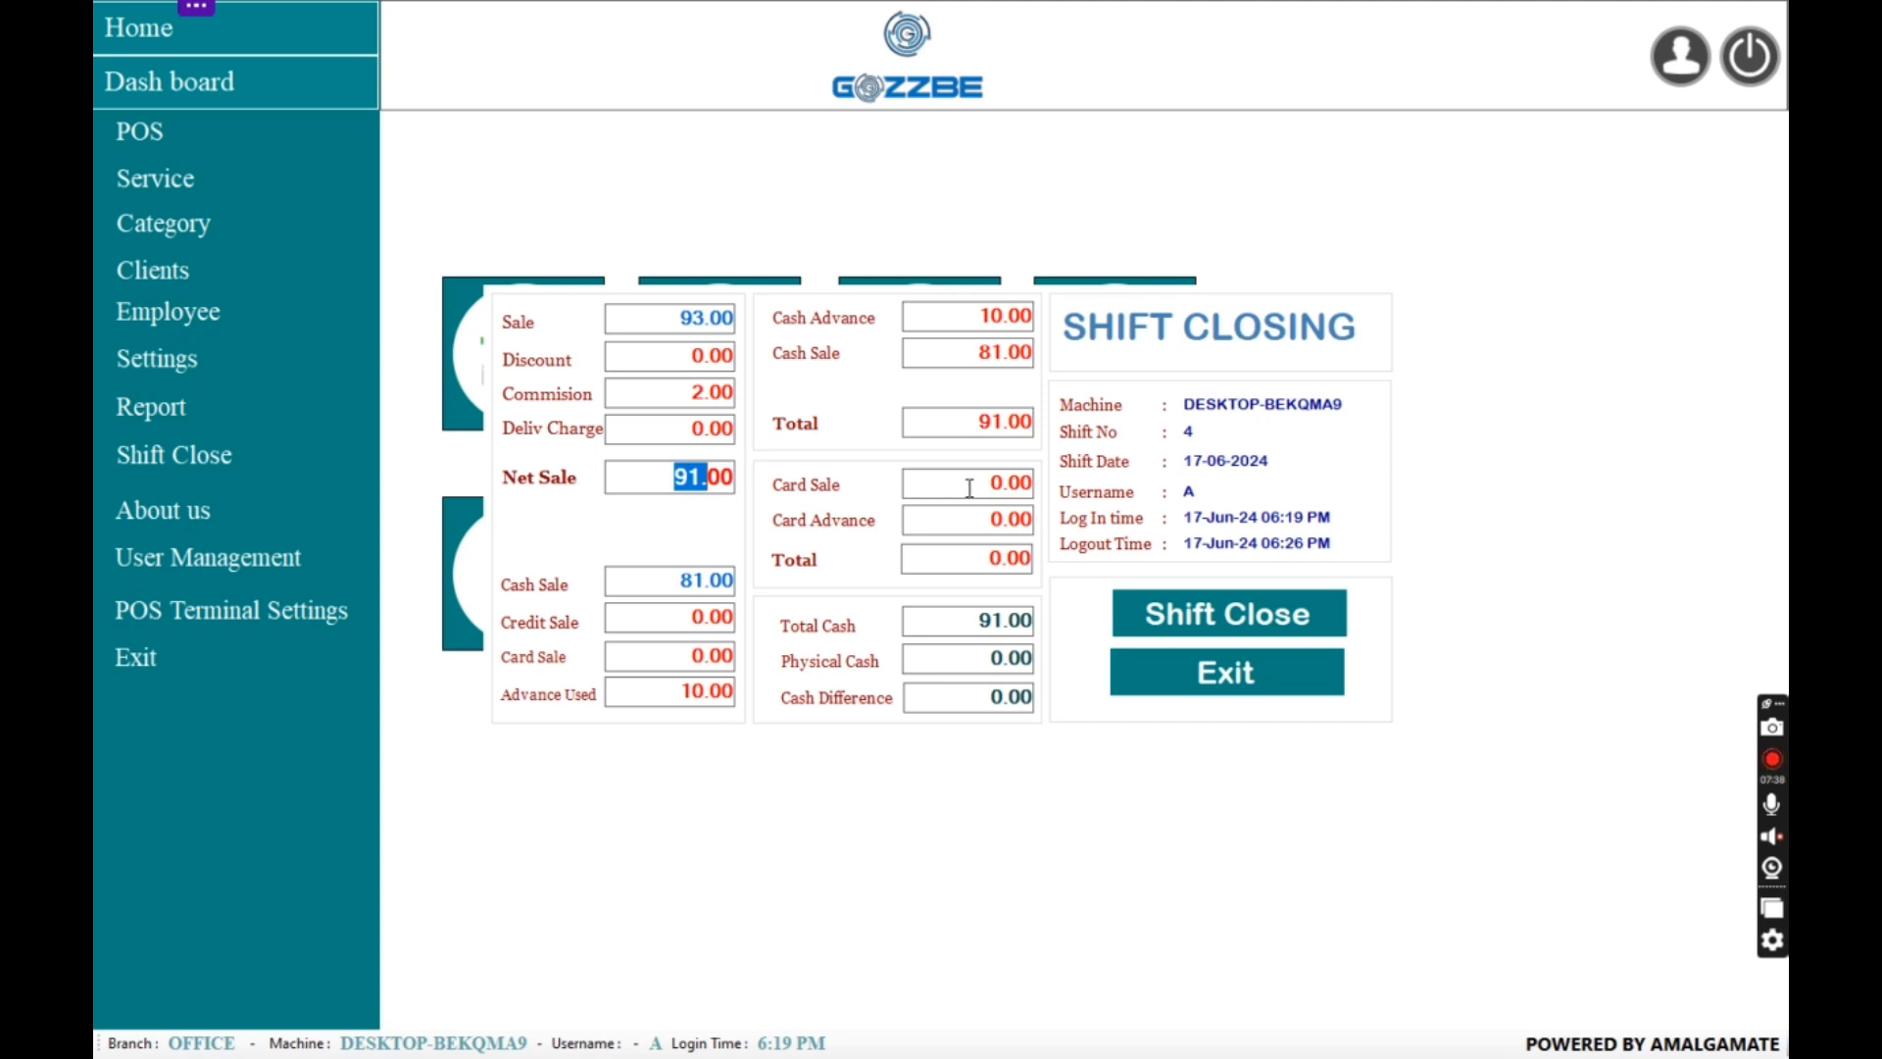
drag(976, 483, 1052, 497)
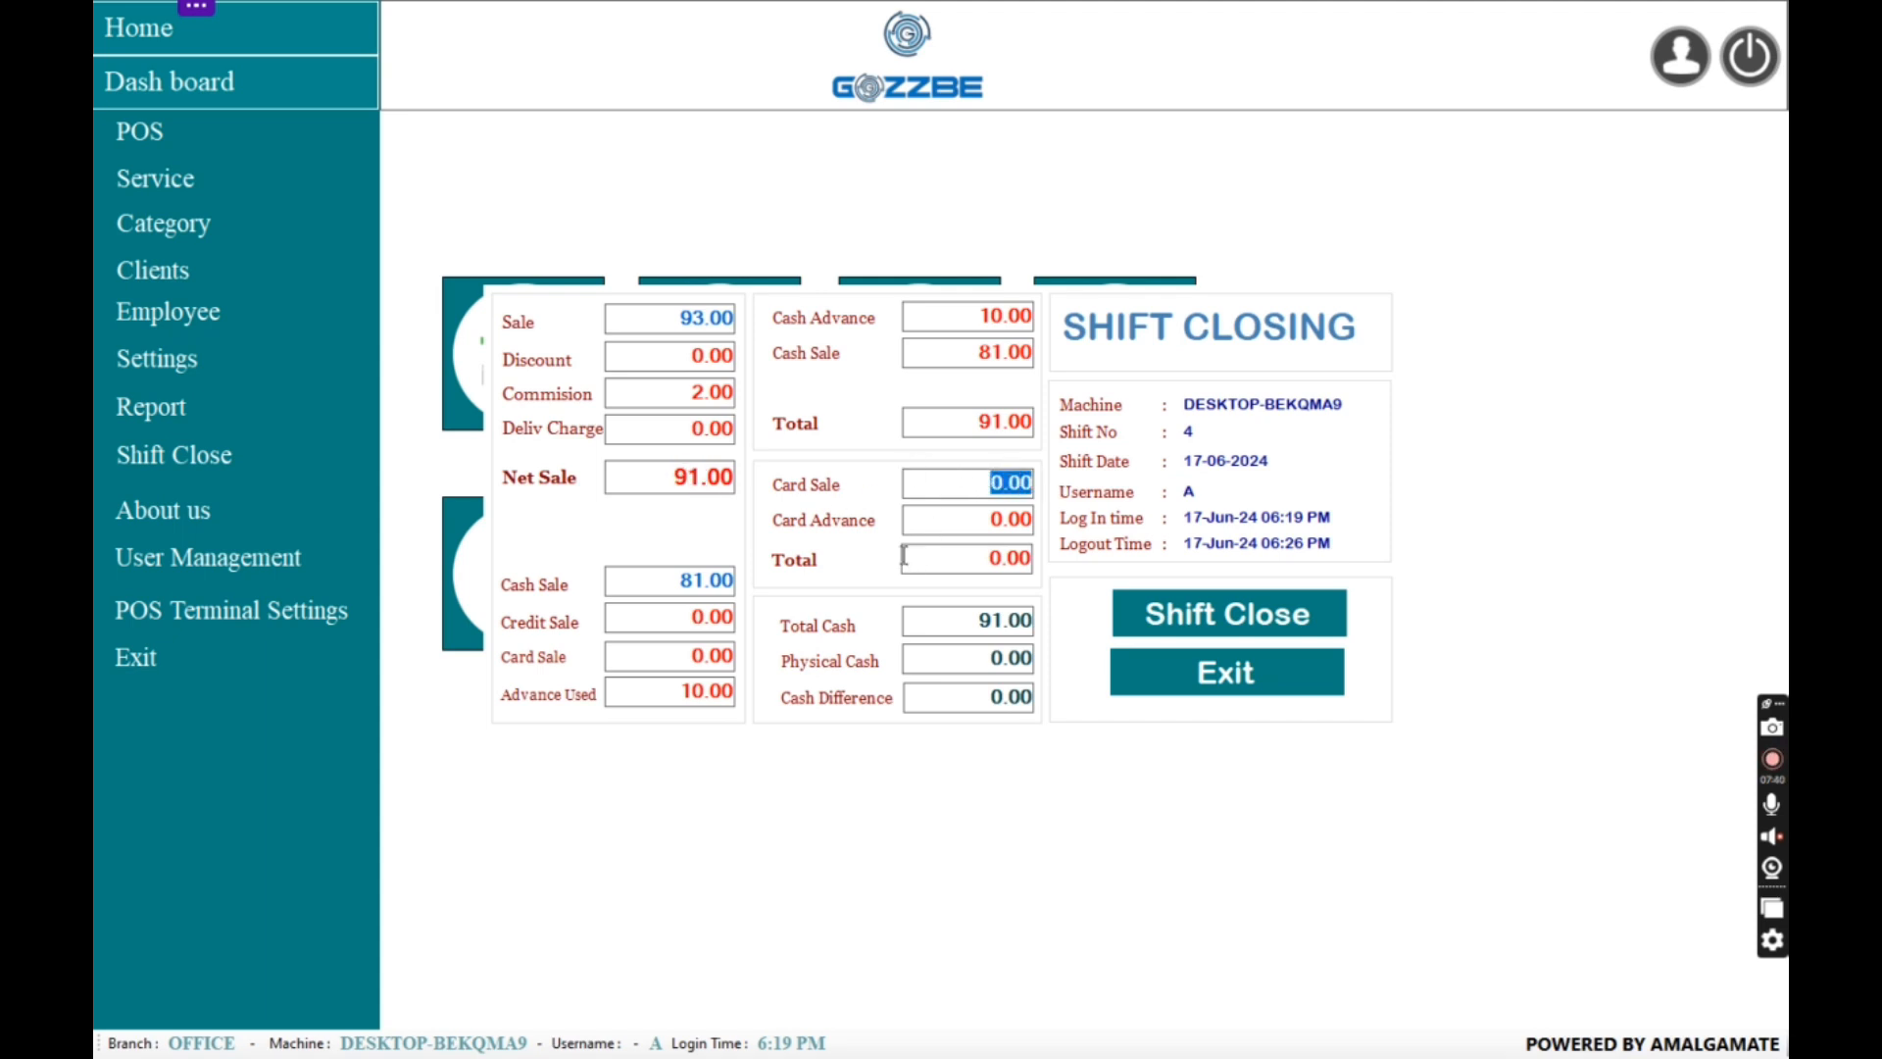
drag(951, 627, 1032, 627)
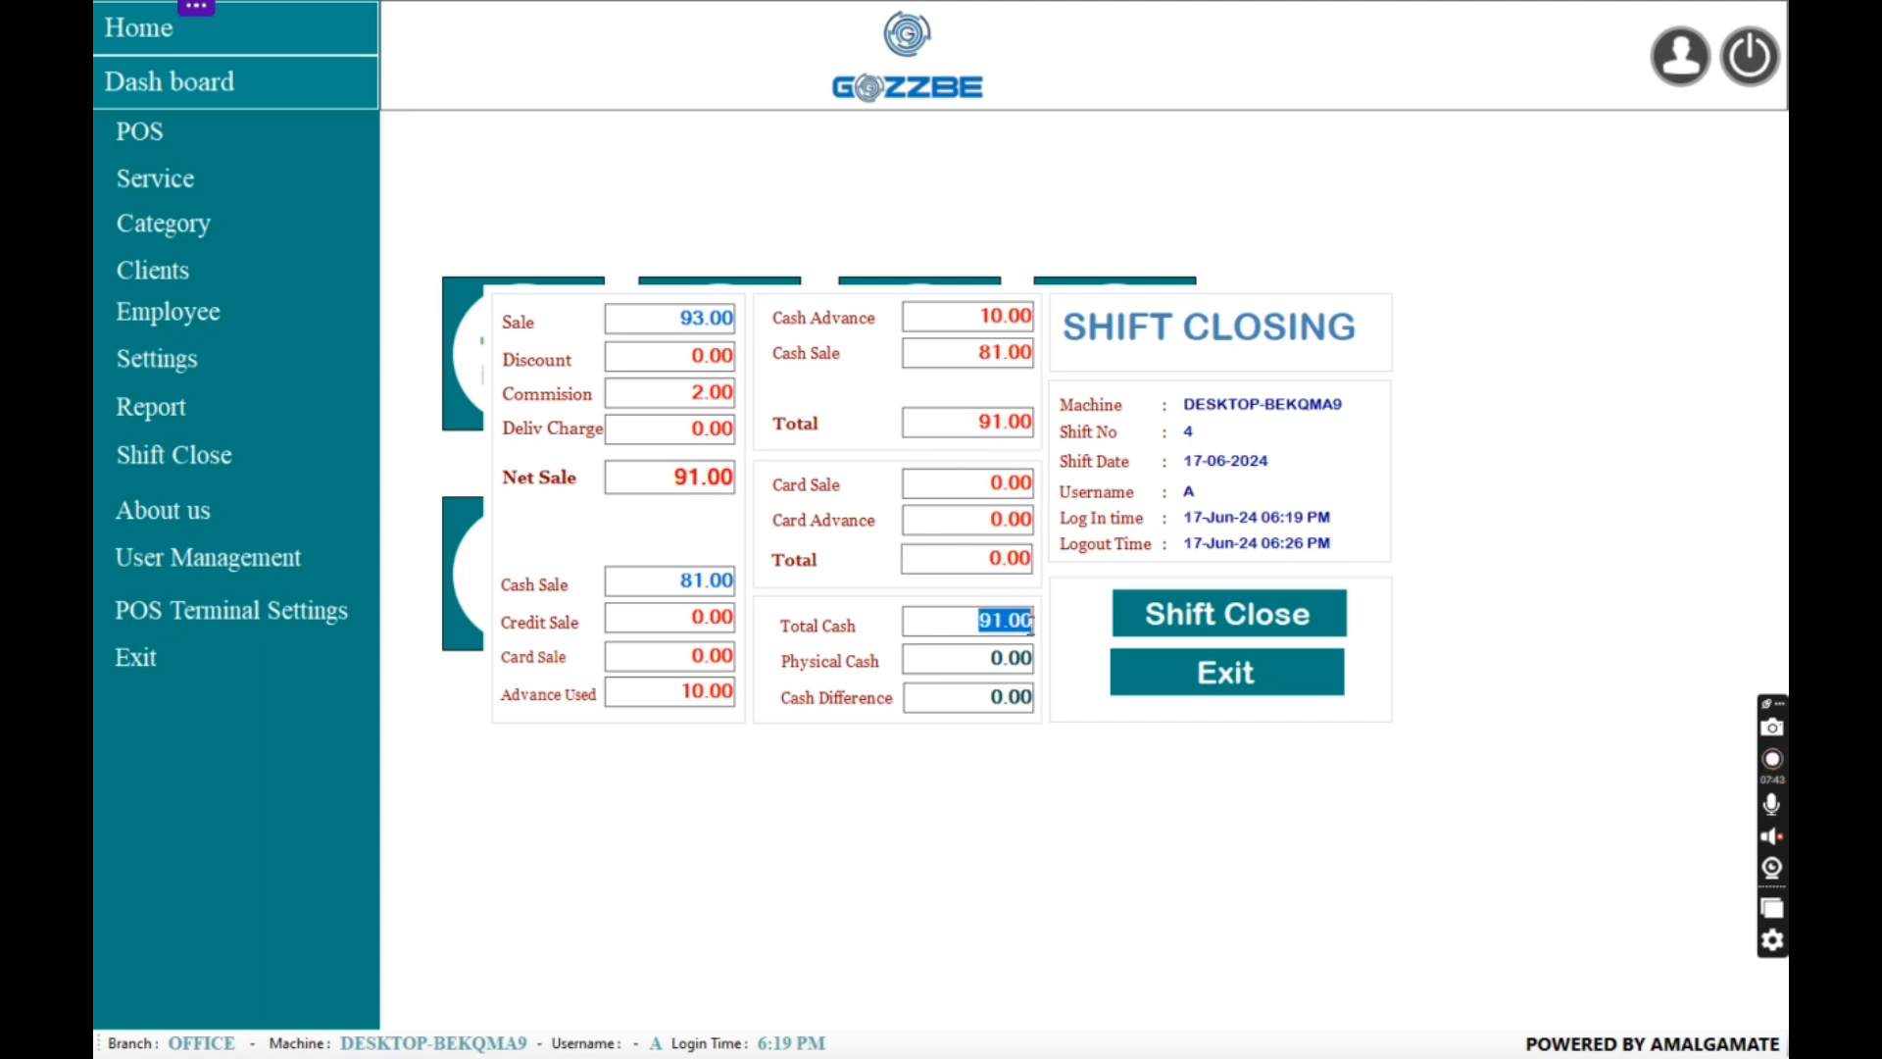